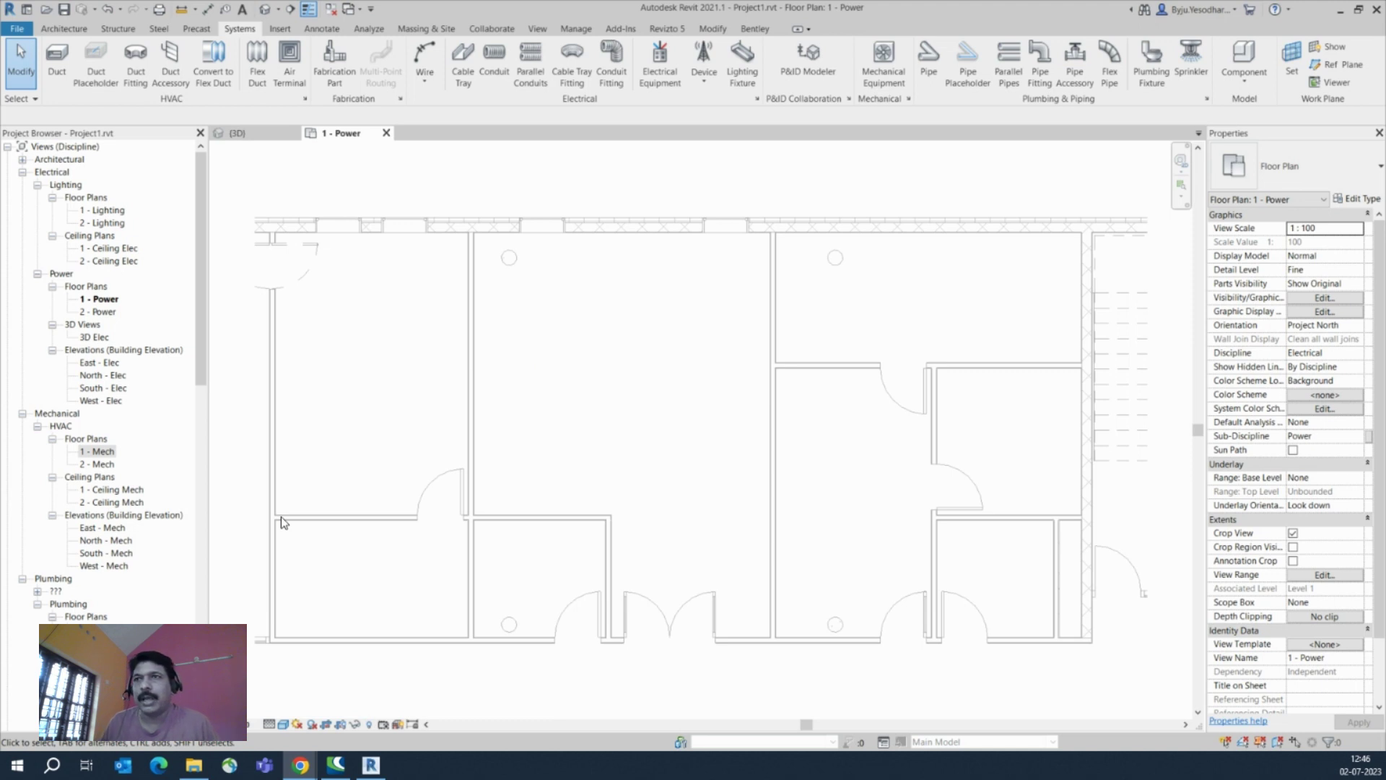
pyautogui.click(682, 363)
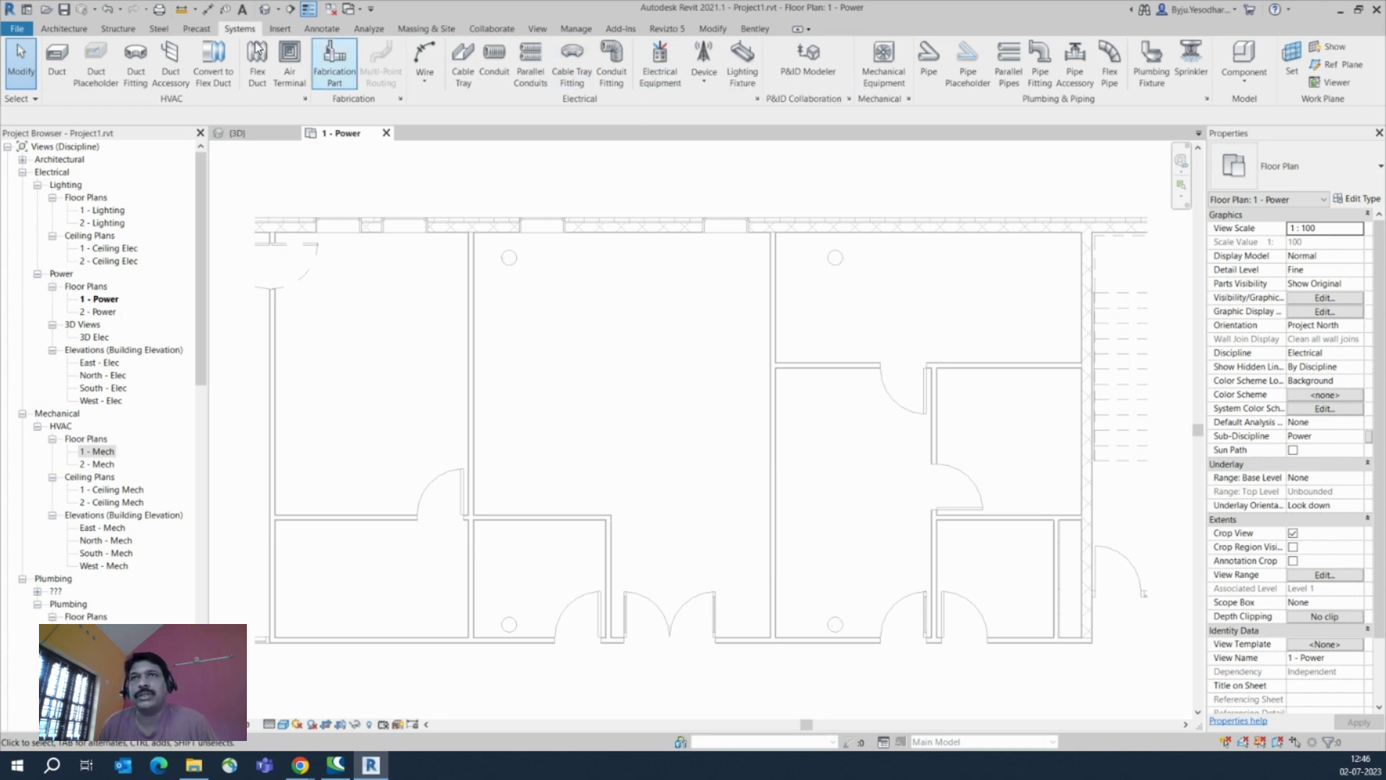
pyautogui.click(96, 30)
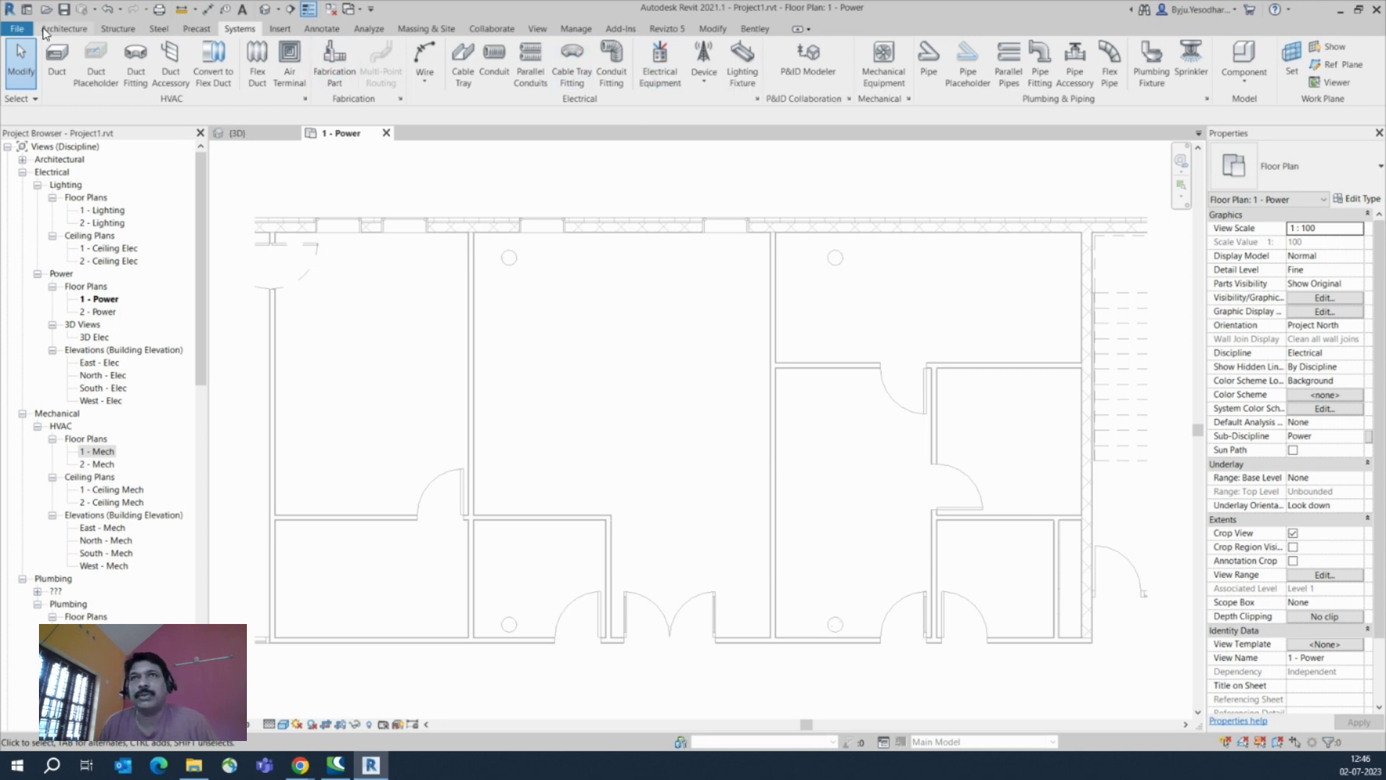
pyautogui.click(121, 30)
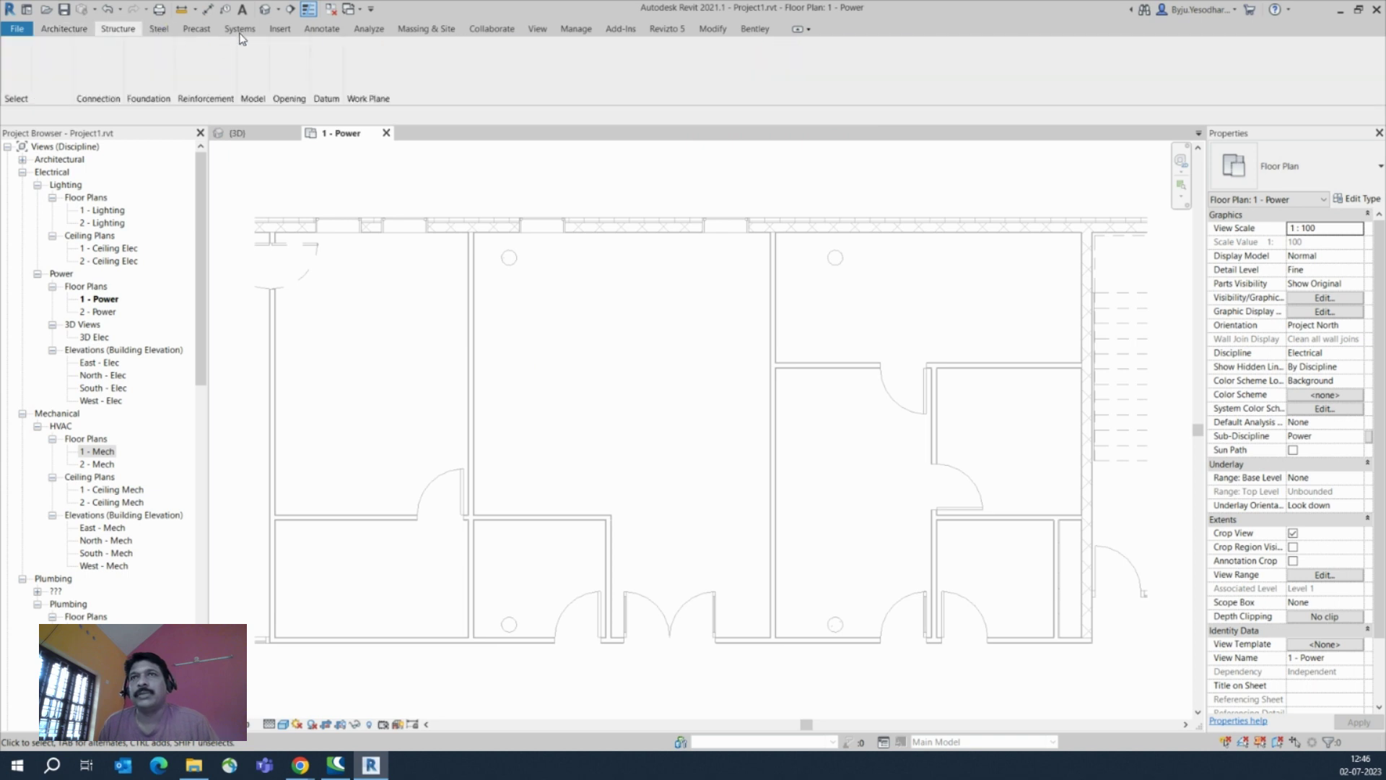
# Place an EL8638~1 LV PANEL-1 electrical equipment instance against the upper exterior wall in the plan's upper-right room
pyautogui.click(240, 30)
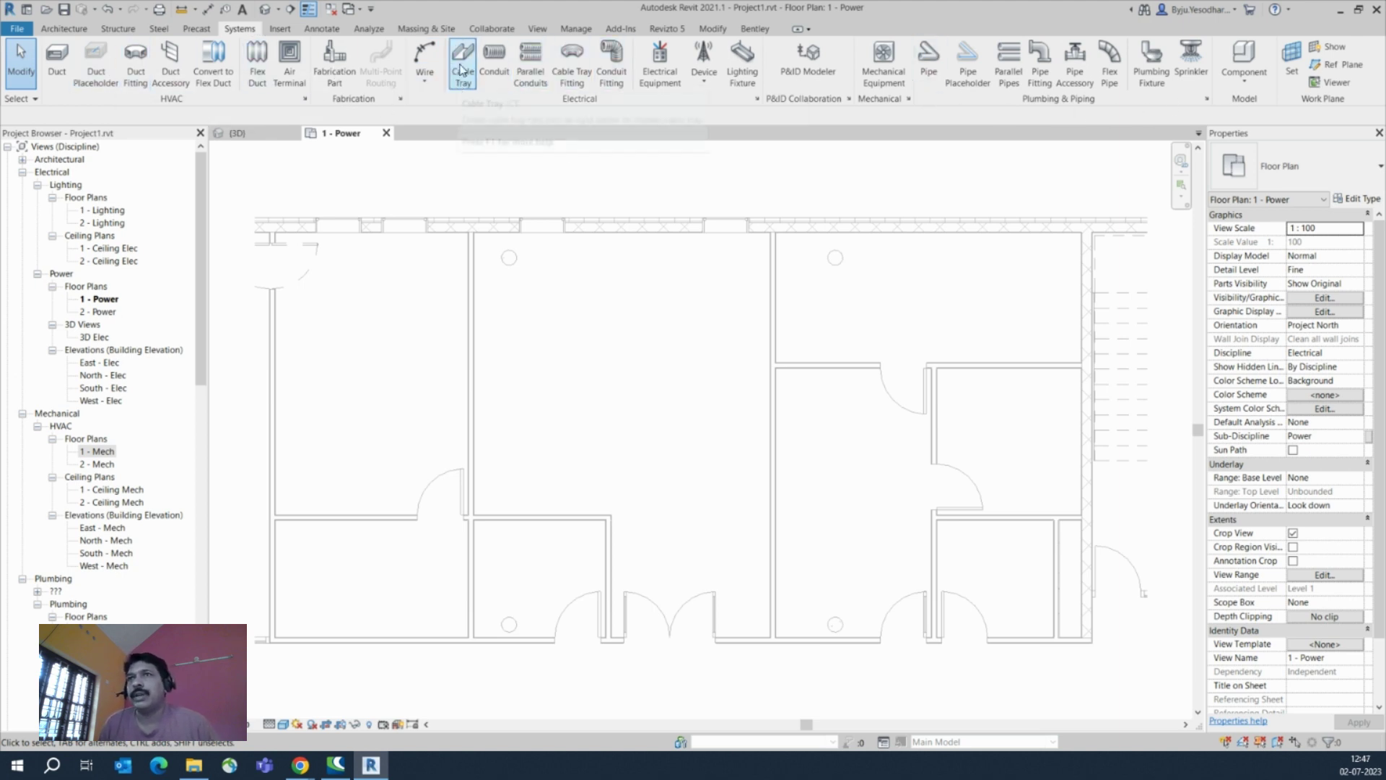
pyautogui.click(656, 67)
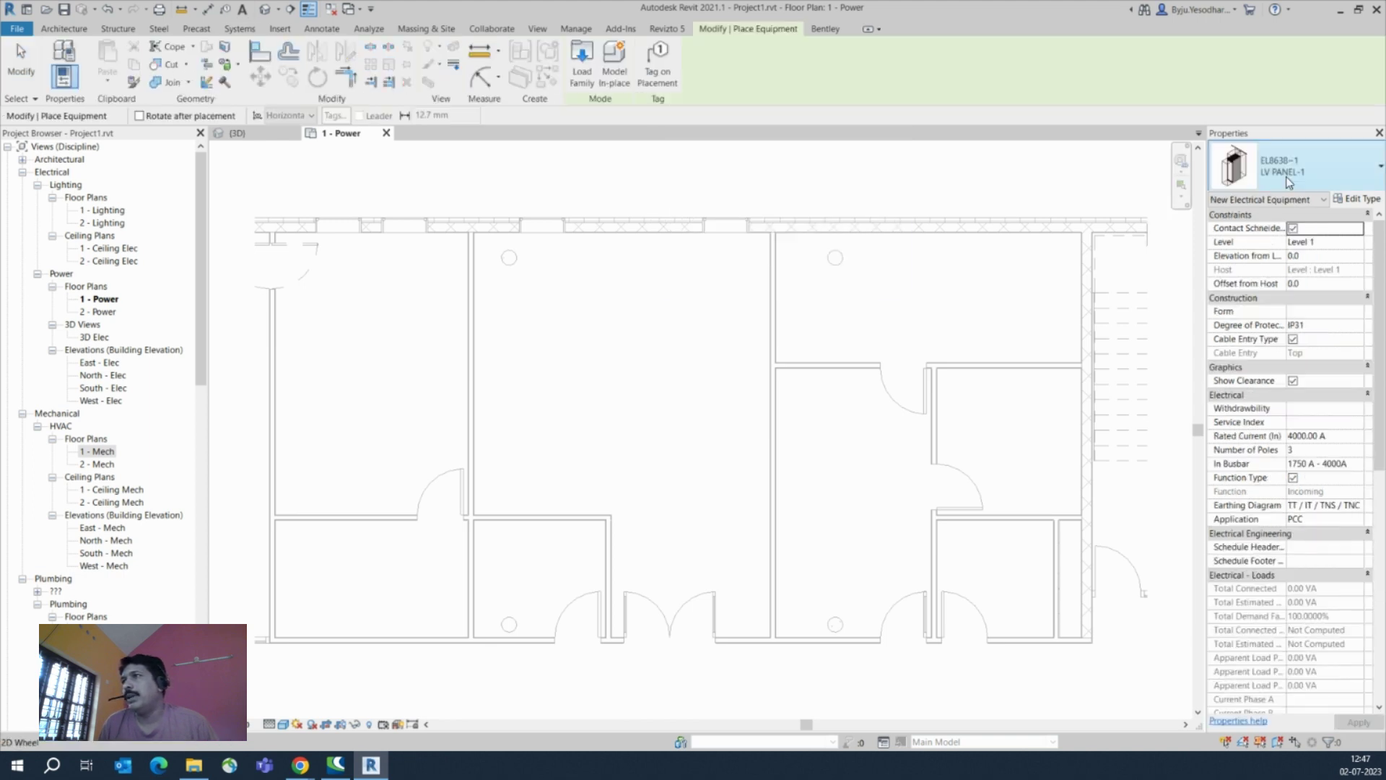
pyautogui.click(1293, 172)
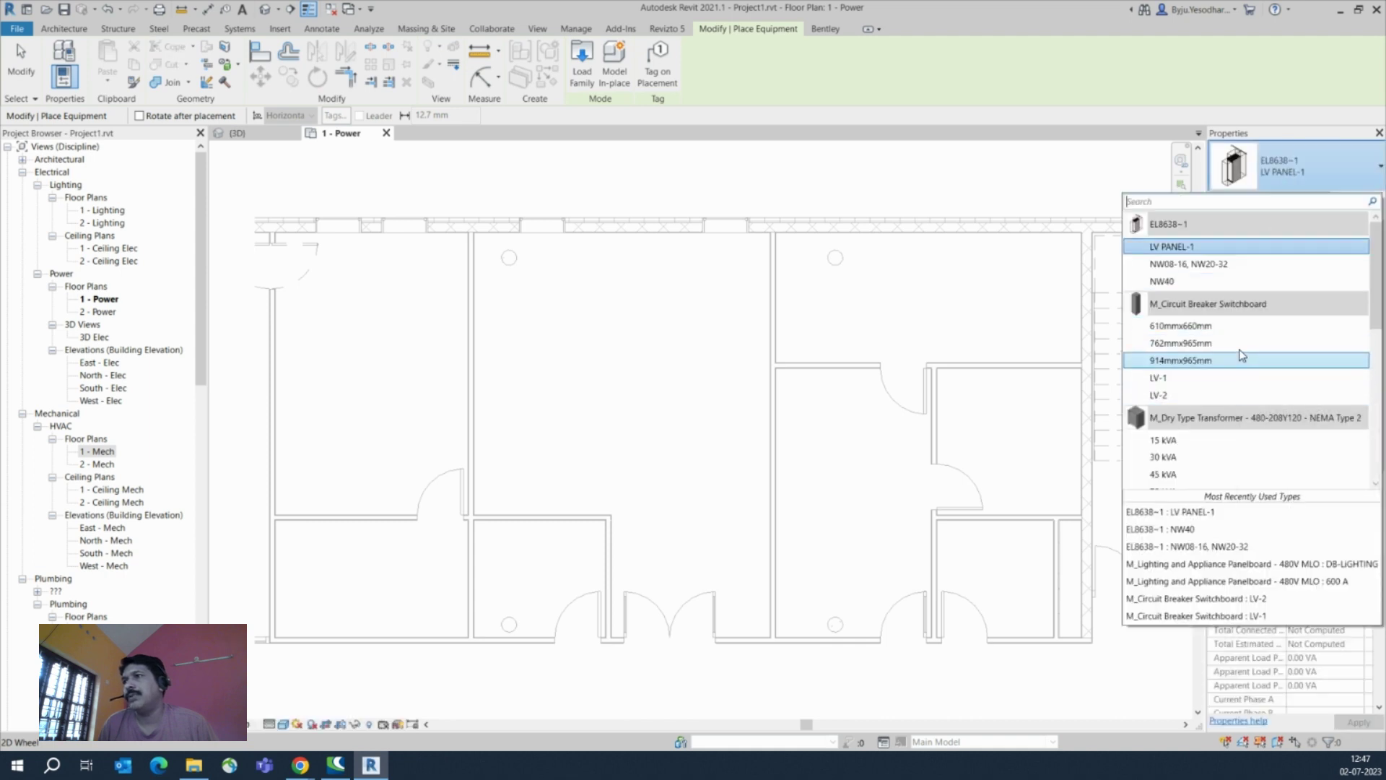
pyautogui.click(1176, 248)
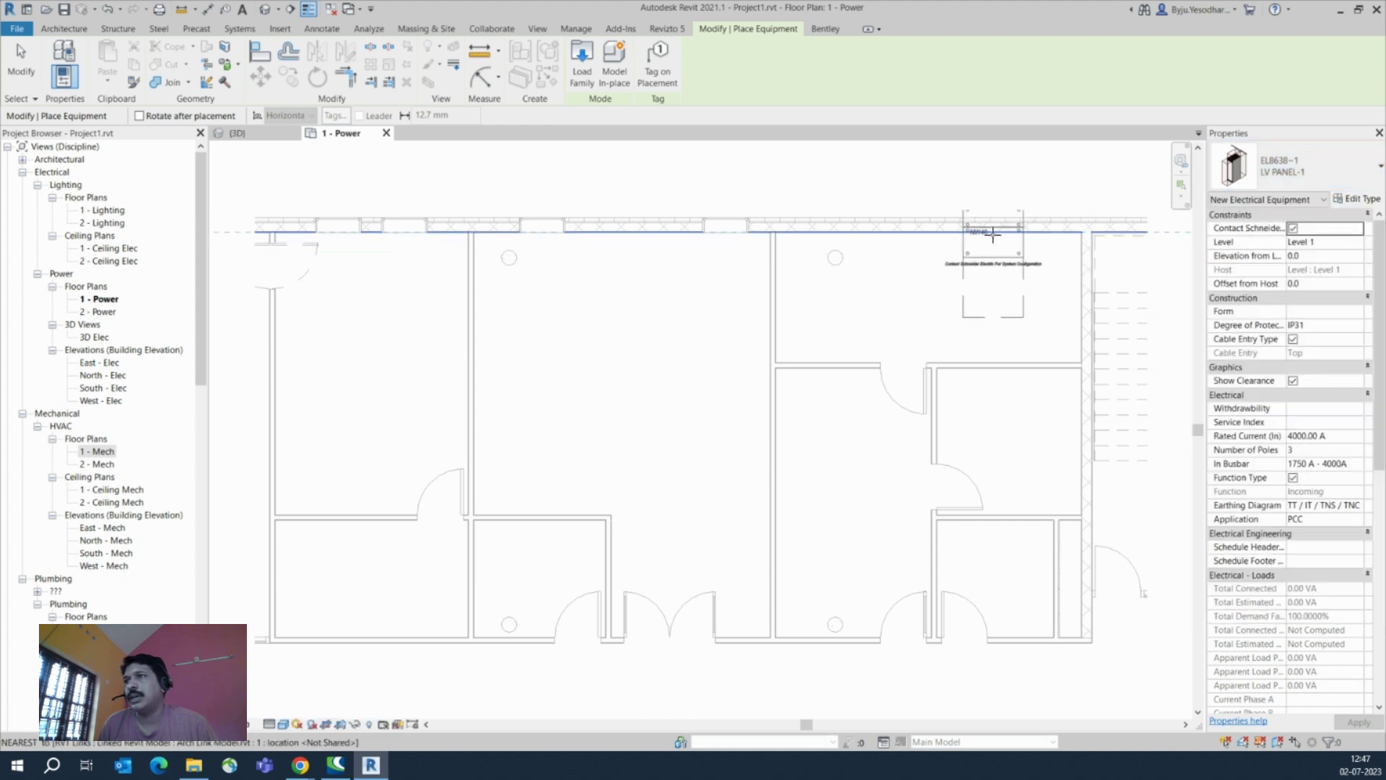
pyautogui.scroll(1, 990, 246)
pyautogui.scroll(3, 989, 246)
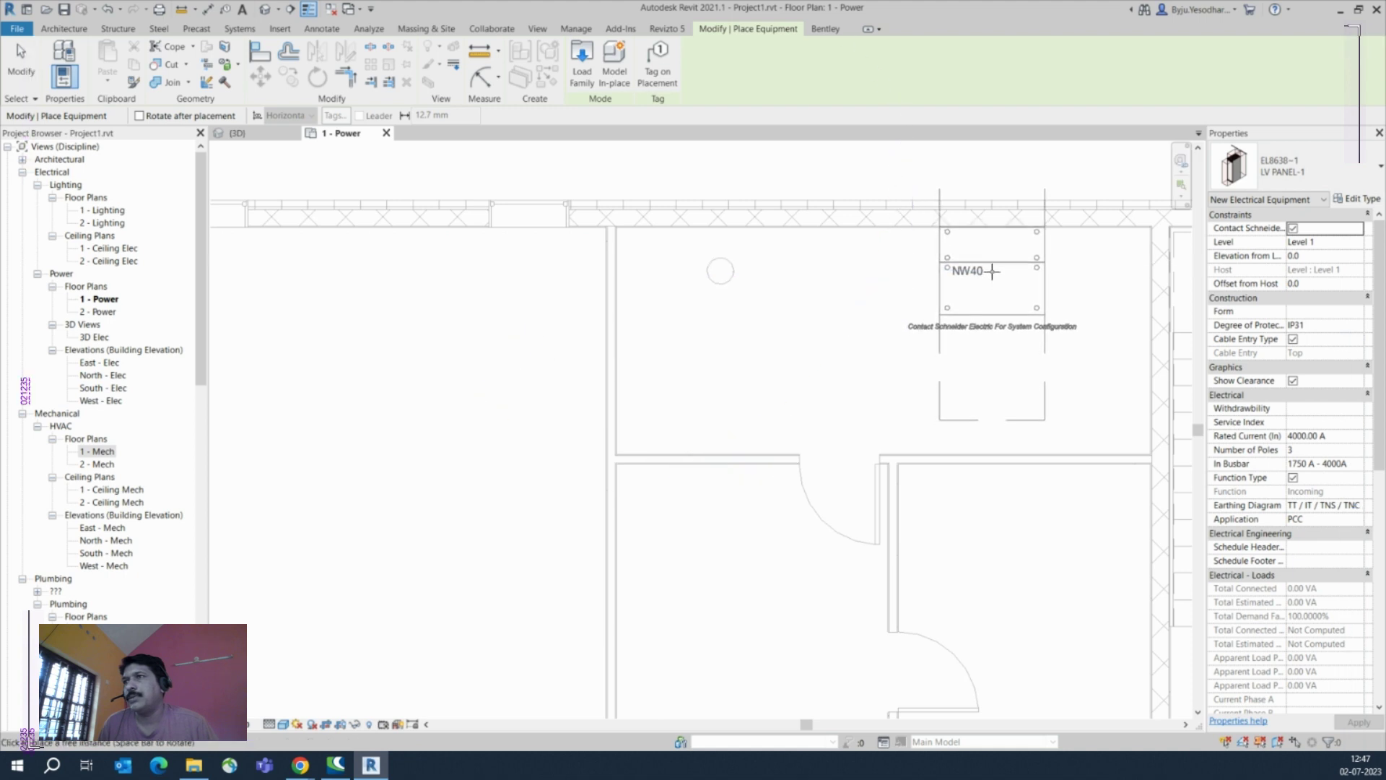
pyautogui.click(994, 273)
# Place a second LV PANEL-1, rotated 90 degrees, with its back against the left wall of the plan's upper-left room
pyautogui.scroll(-3, 1005, 278)
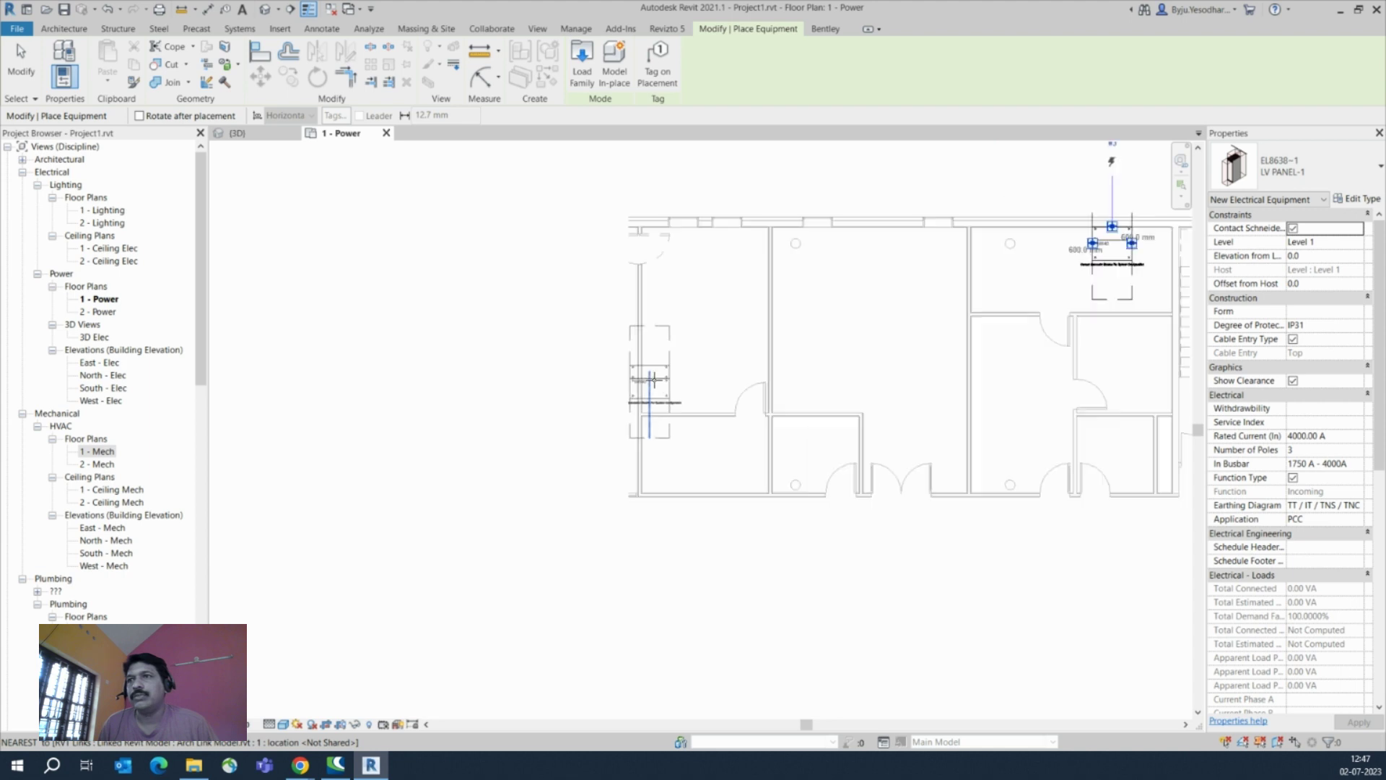
pyautogui.scroll(5, 653, 379)
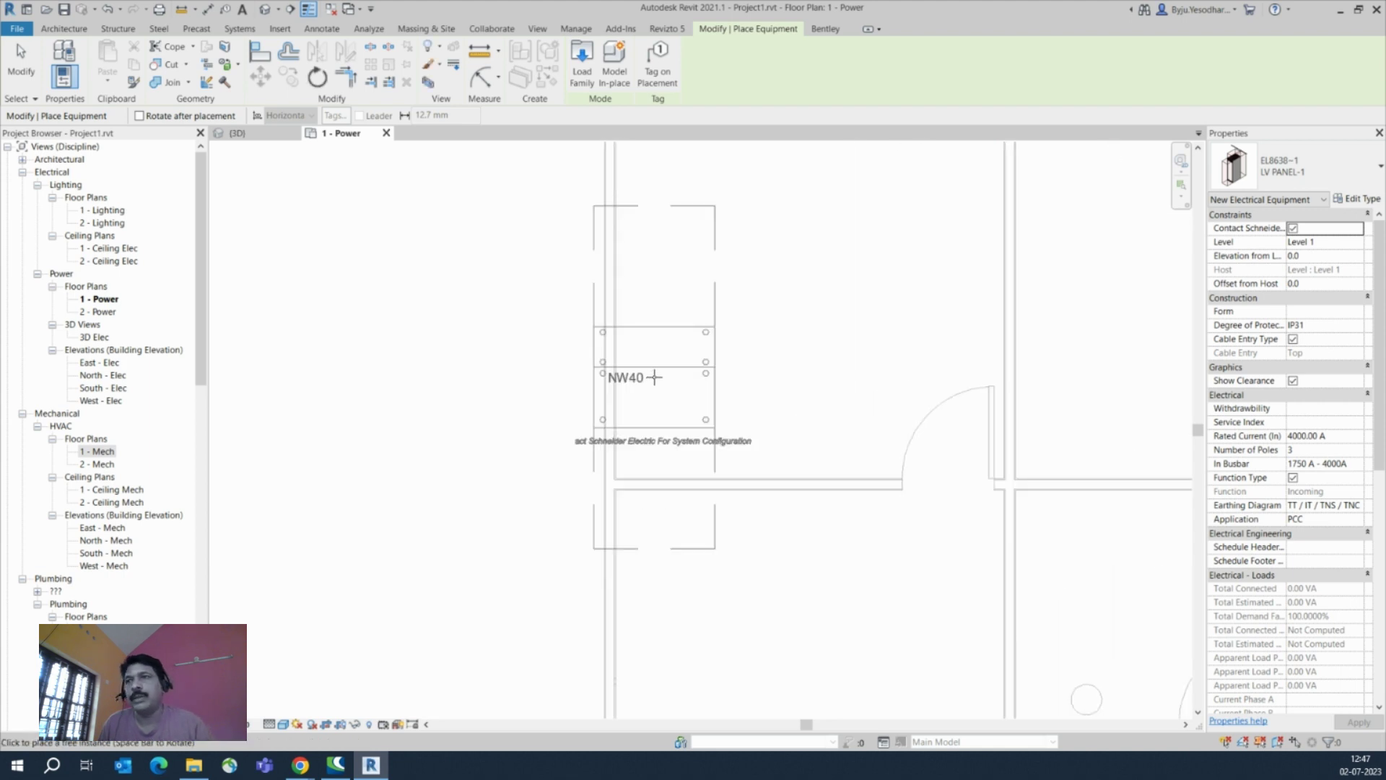
pyautogui.press('space')
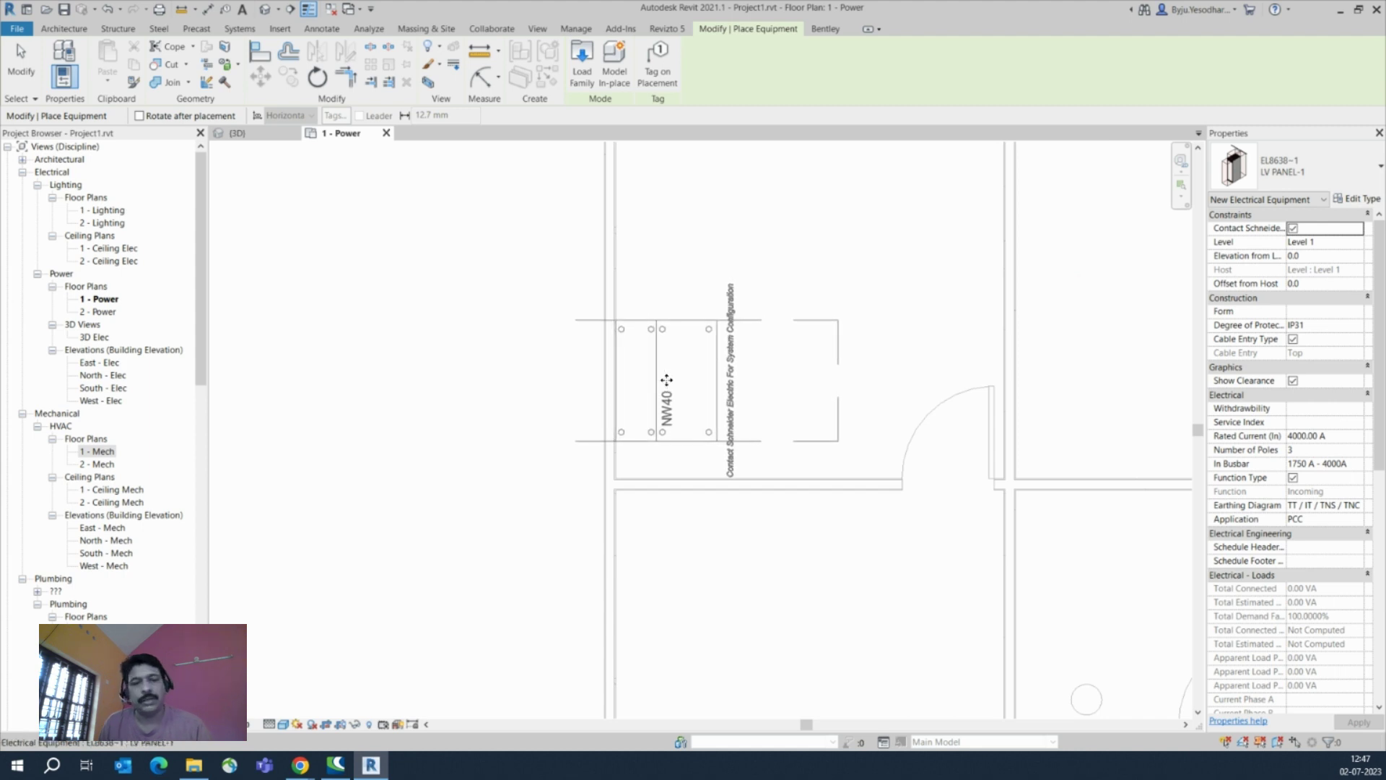
pyautogui.click(666, 379)
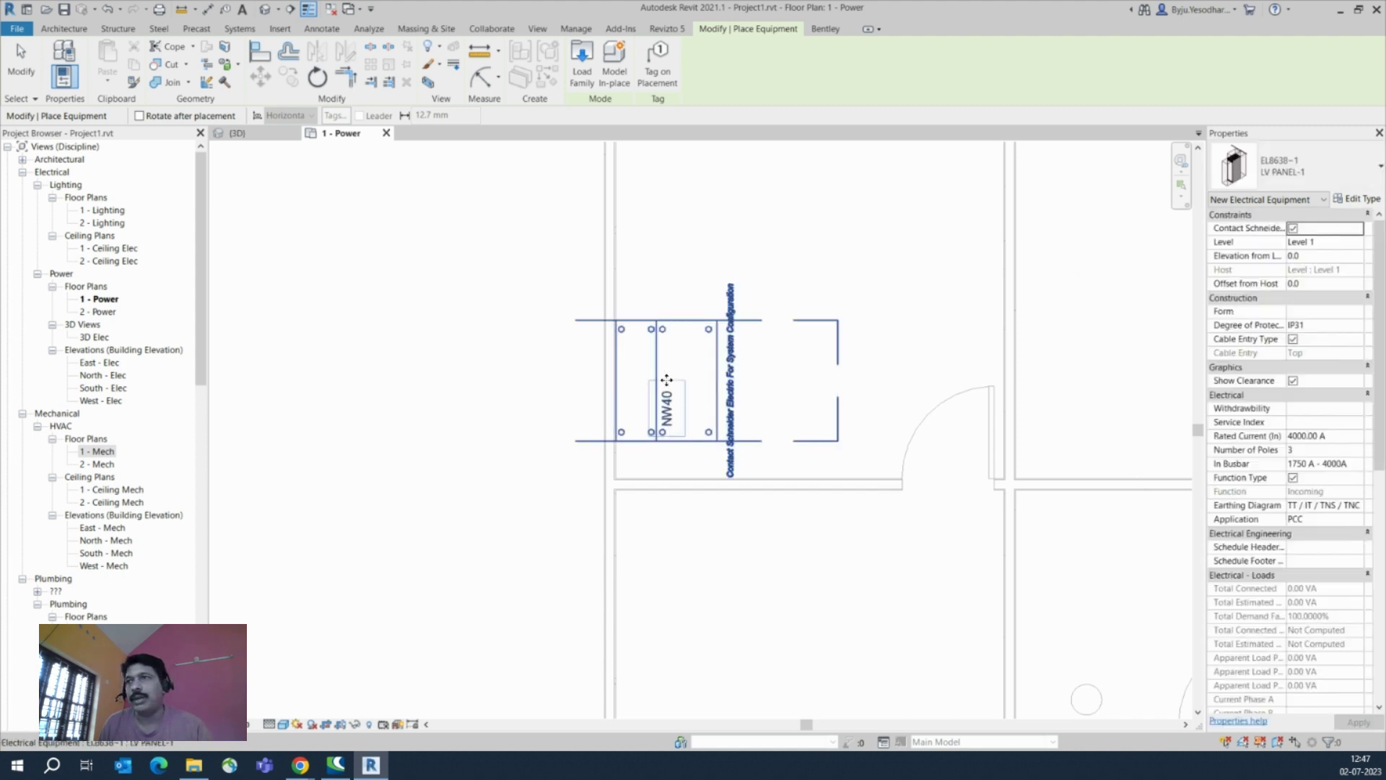
pyautogui.press('Escape')
pyautogui.press('Escape')
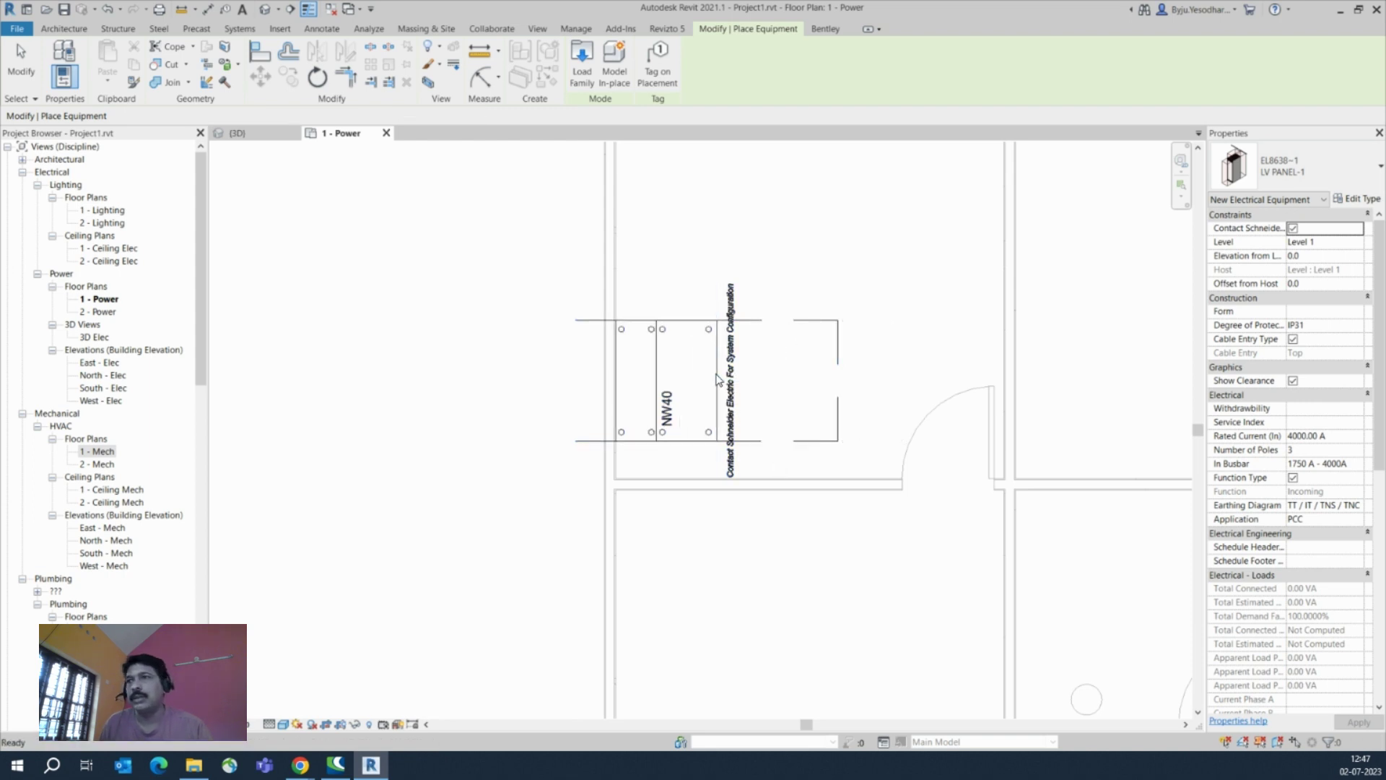
# Turn off the Contact Schneider note and Show Clearance for the panel on the left wall
pyautogui.click(716, 376)
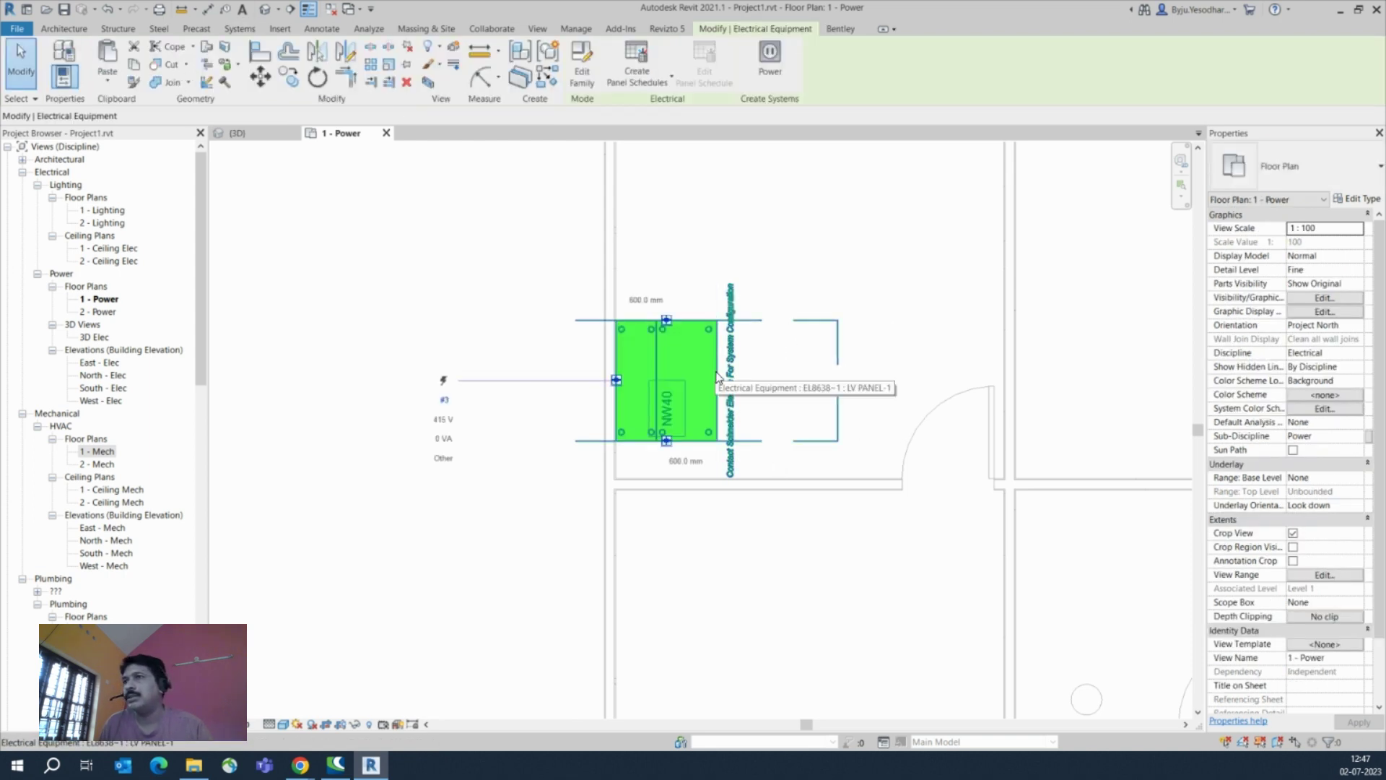
pyautogui.click(1293, 229)
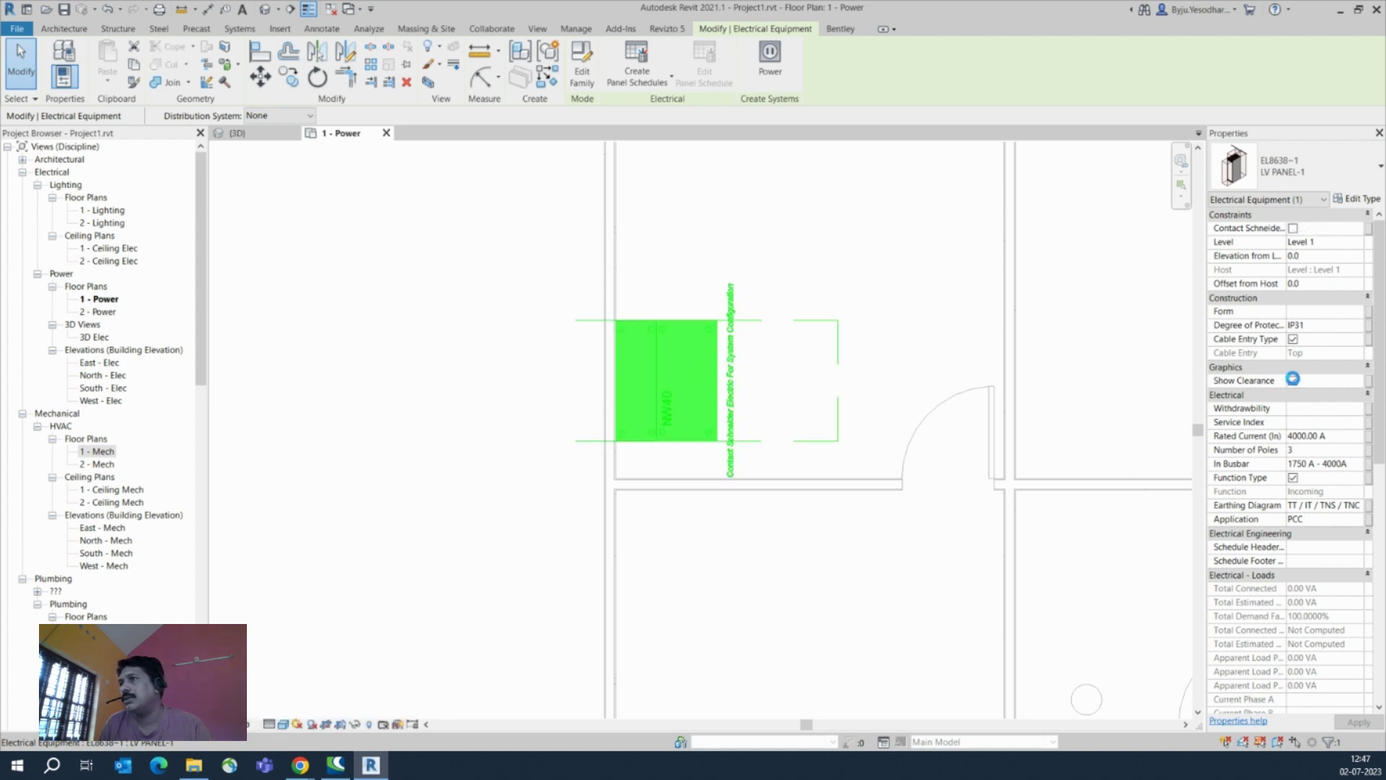
pyautogui.click(1292, 380)
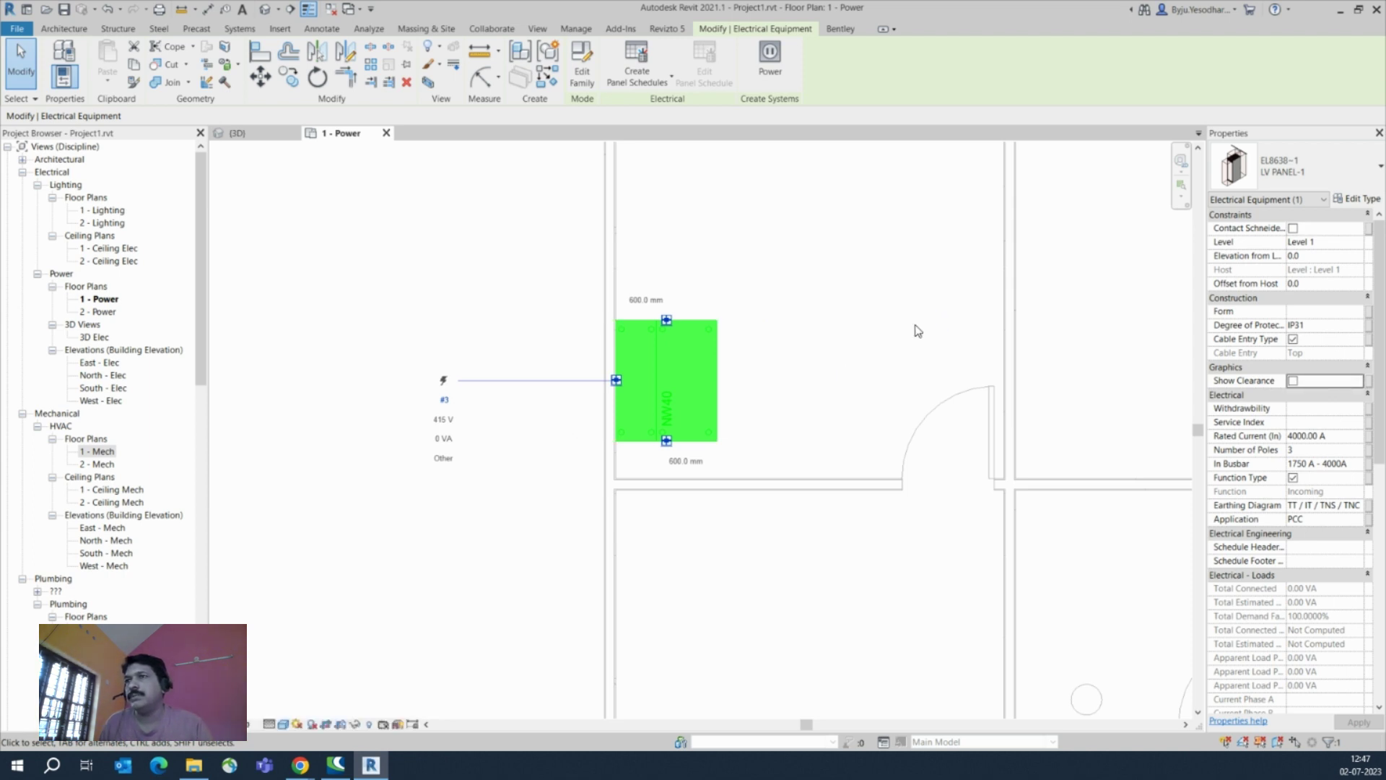
pyautogui.scroll(-2, 781, 330)
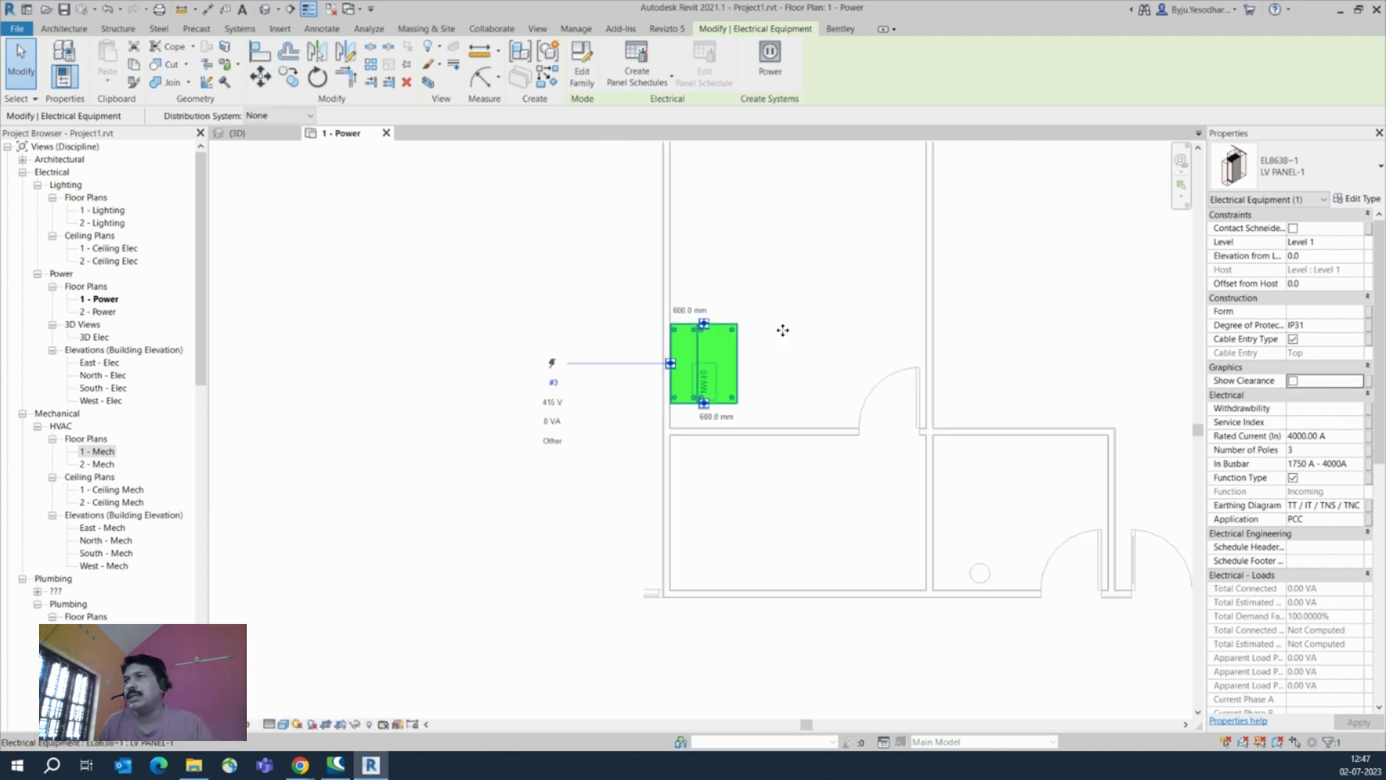
pyautogui.scroll(-2, 898, 313)
pyautogui.scroll(-1, 960, 304)
pyautogui.scroll(1, 1143, 278)
pyautogui.scroll(2, 1141, 280)
pyautogui.press('Escape')
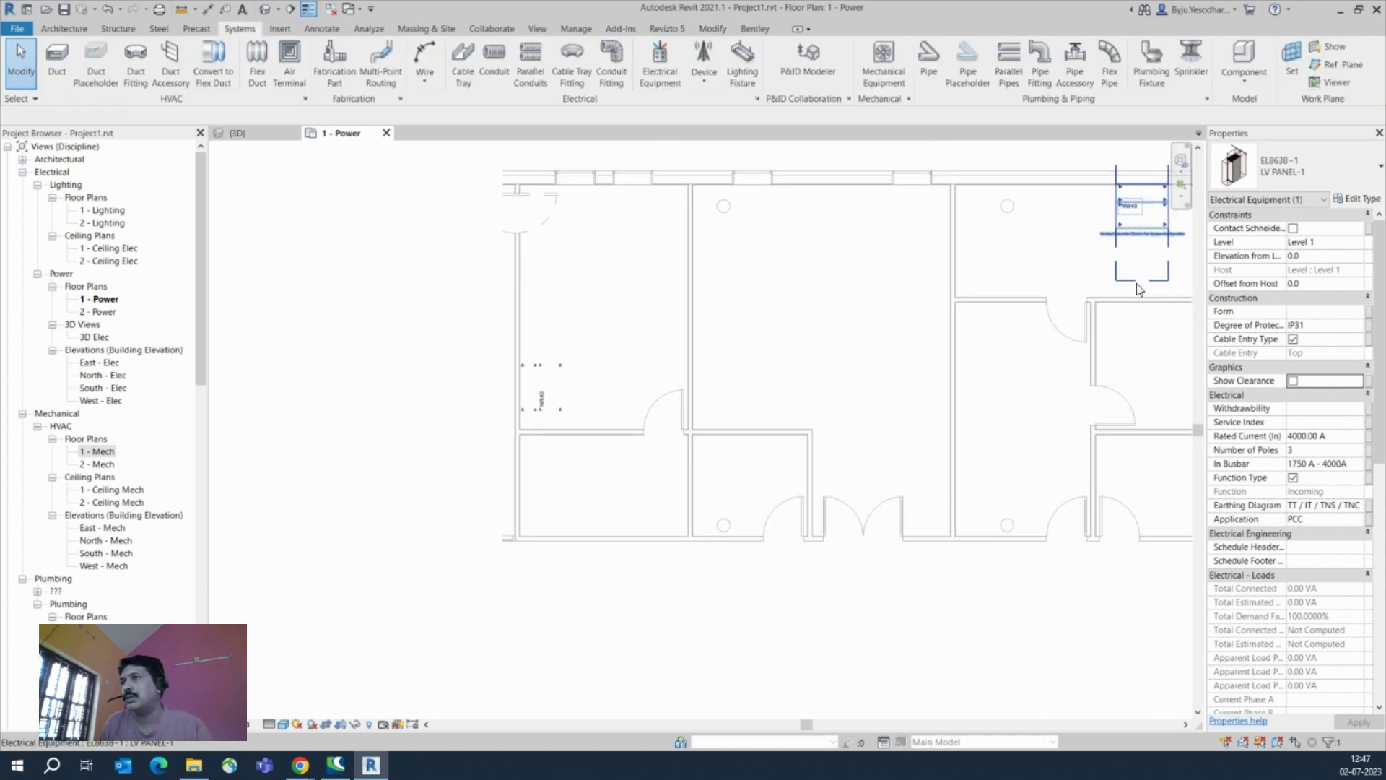
# Turn off the Contact Schneider note and Show Clearance for the panel on the upper wall
pyautogui.click(1137, 283)
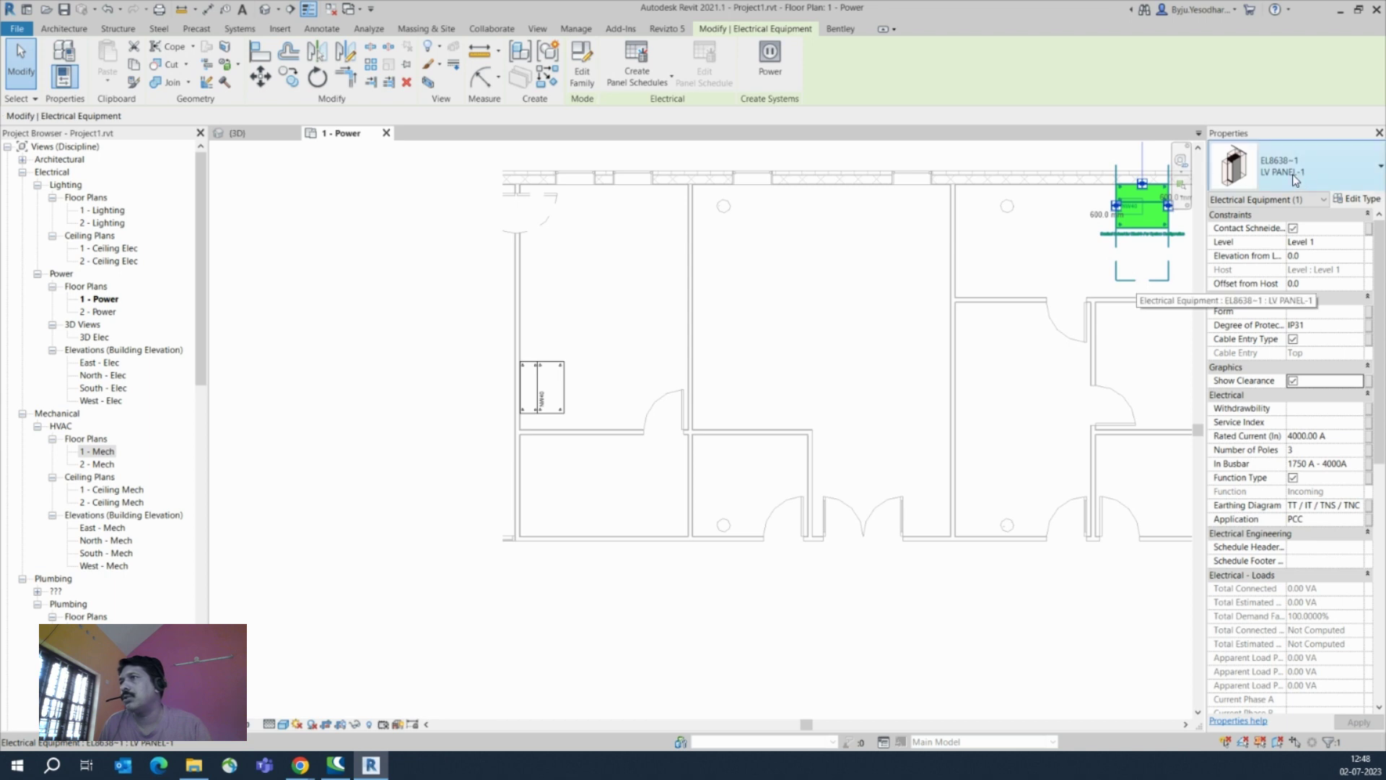
pyautogui.click(1293, 229)
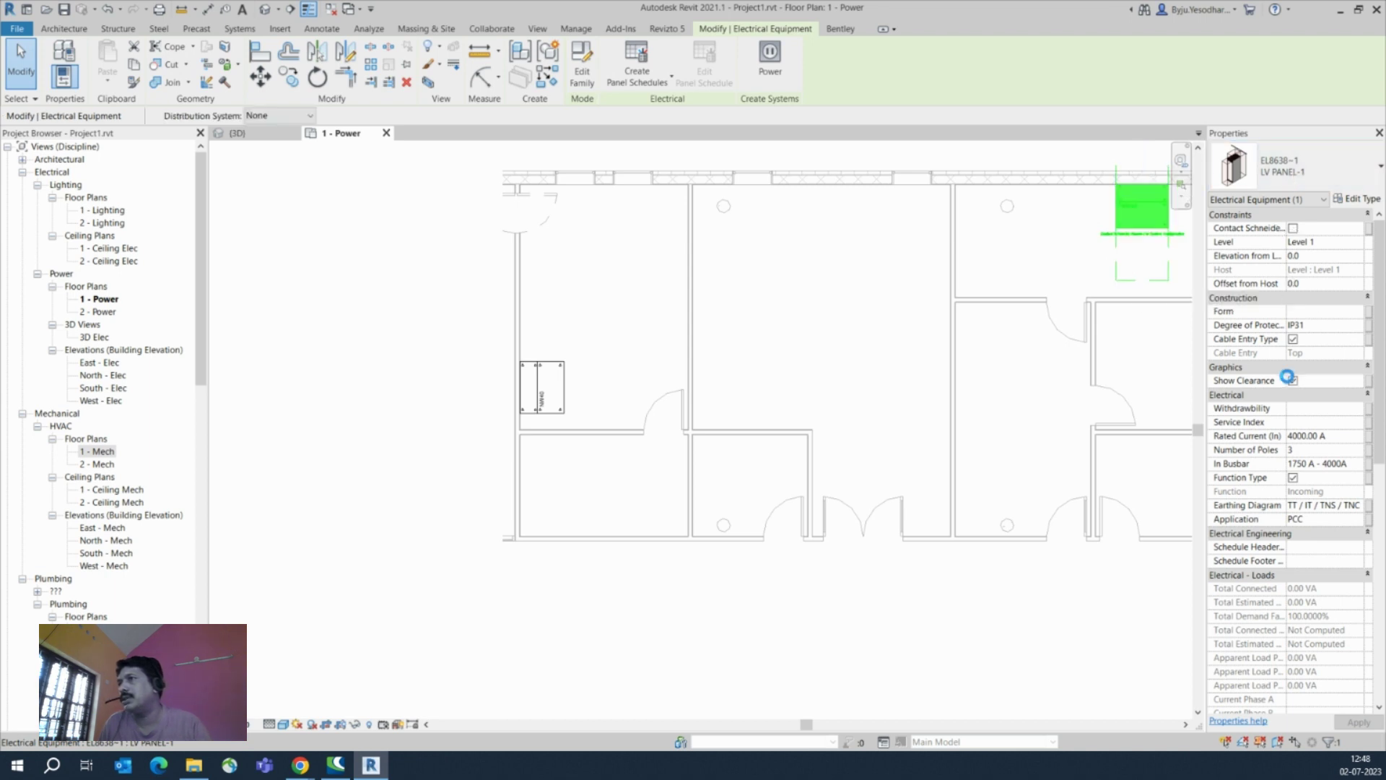
pyautogui.click(1293, 381)
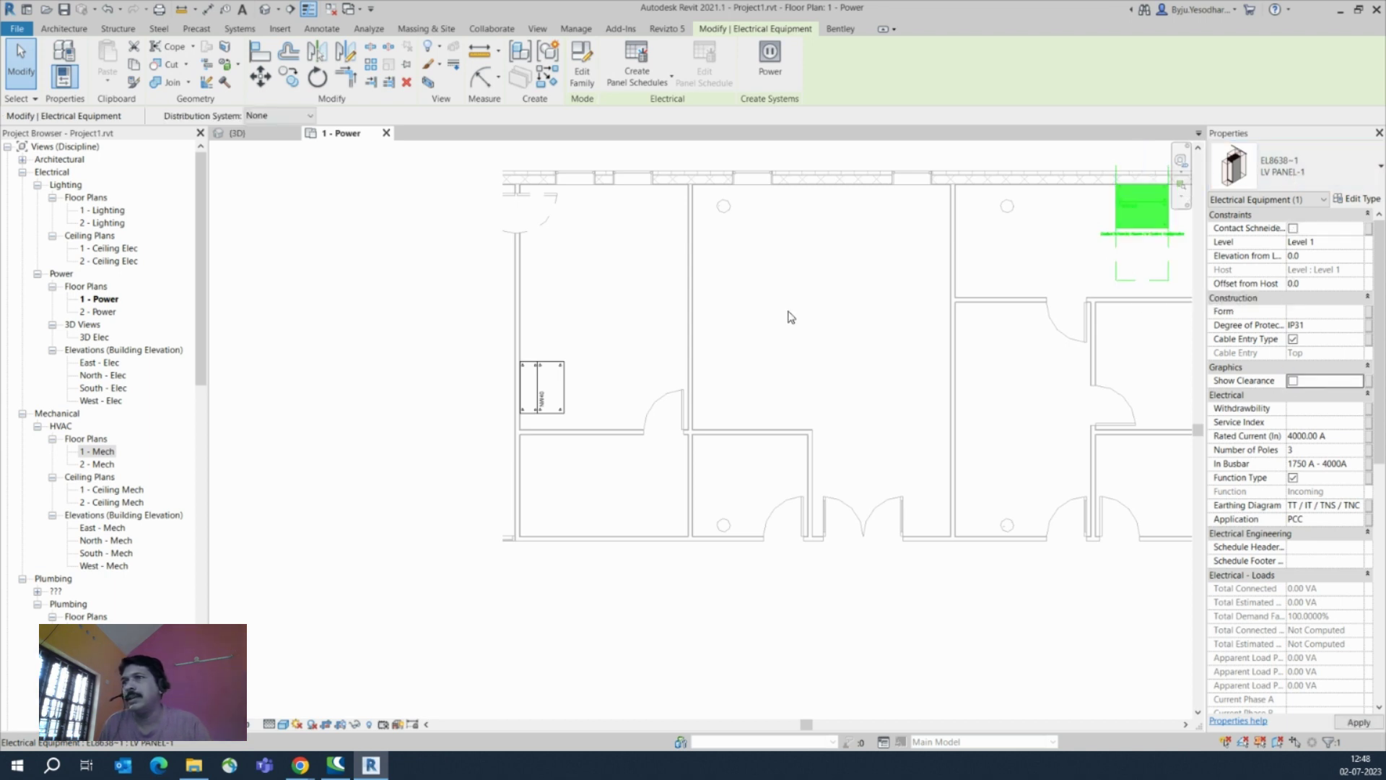
# Duplicate the left-wall panel's type under the name LV PANEL-2 and assign it to that panel
pyautogui.click(564, 389)
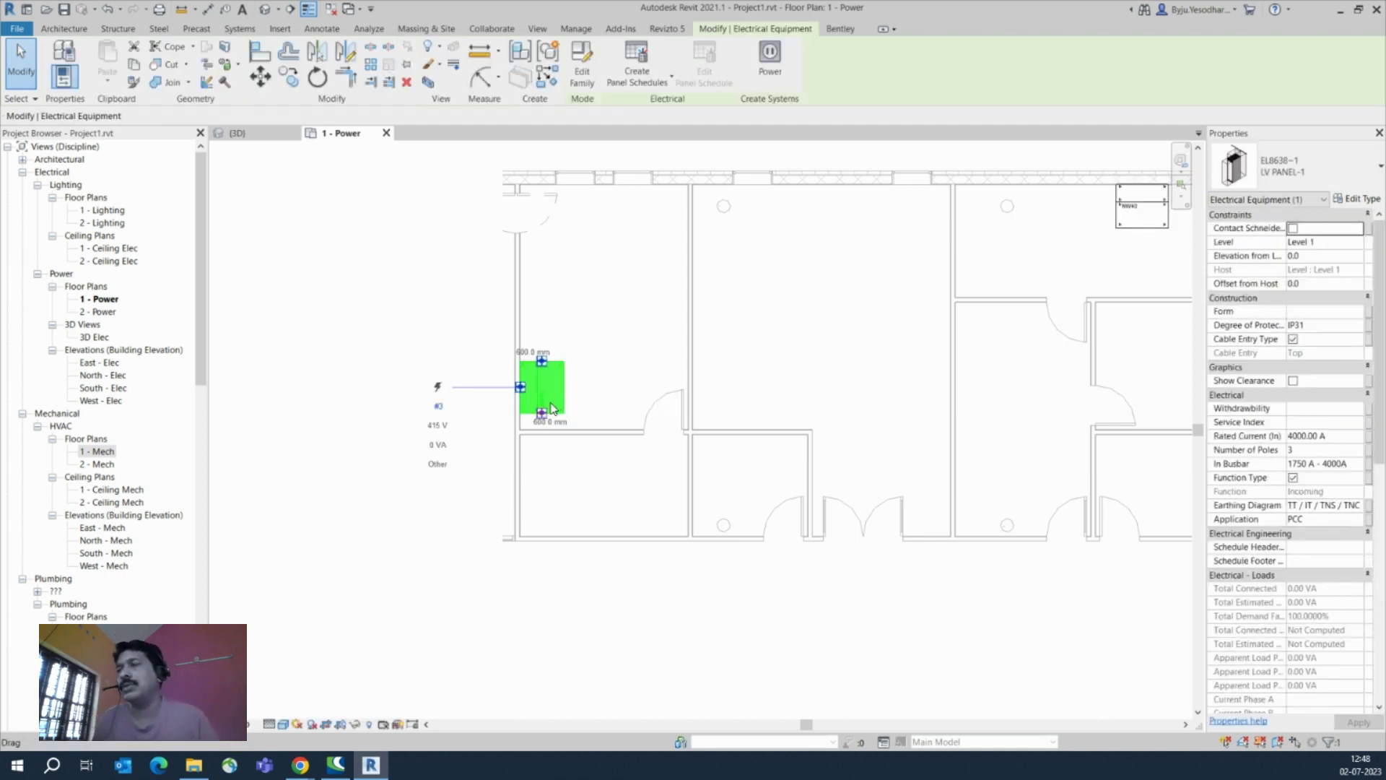
pyautogui.scroll(-1, 577, 420)
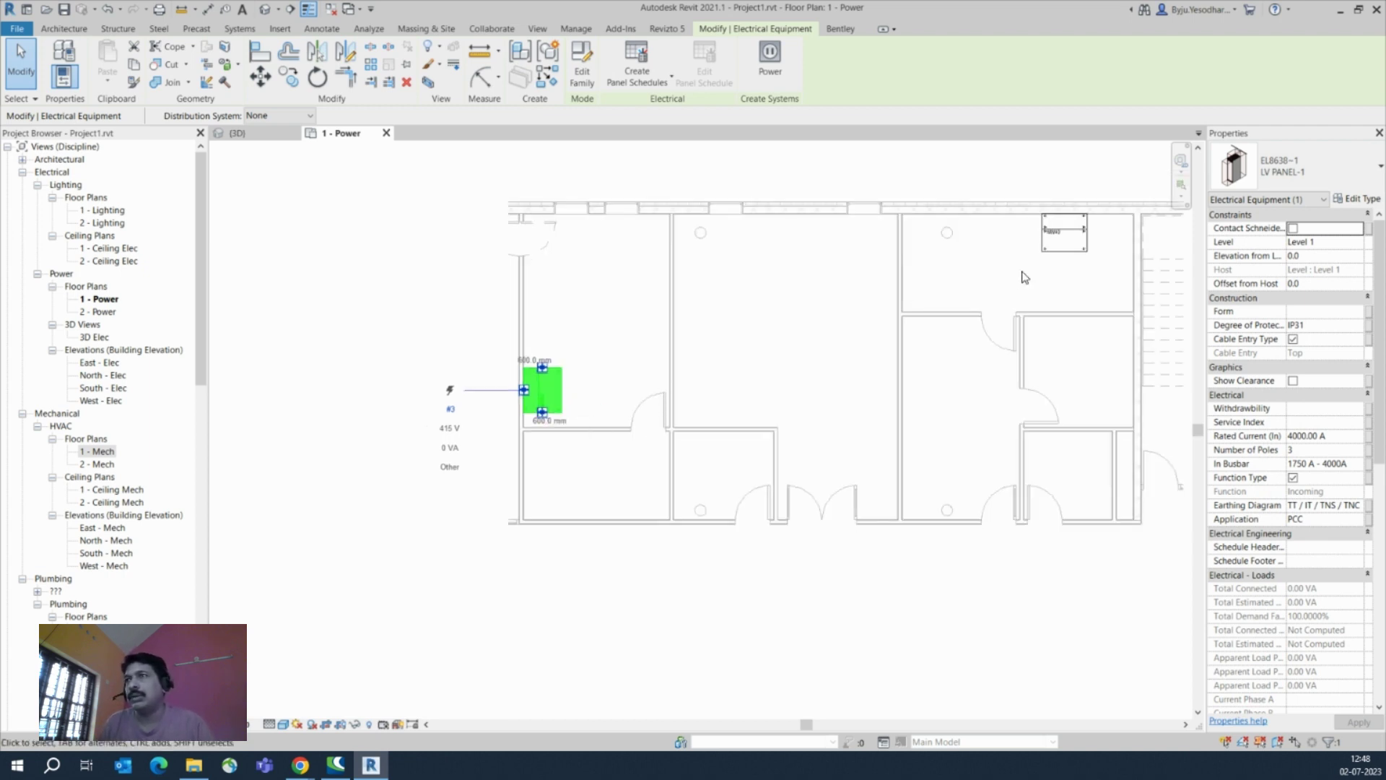
pyautogui.click(1366, 202)
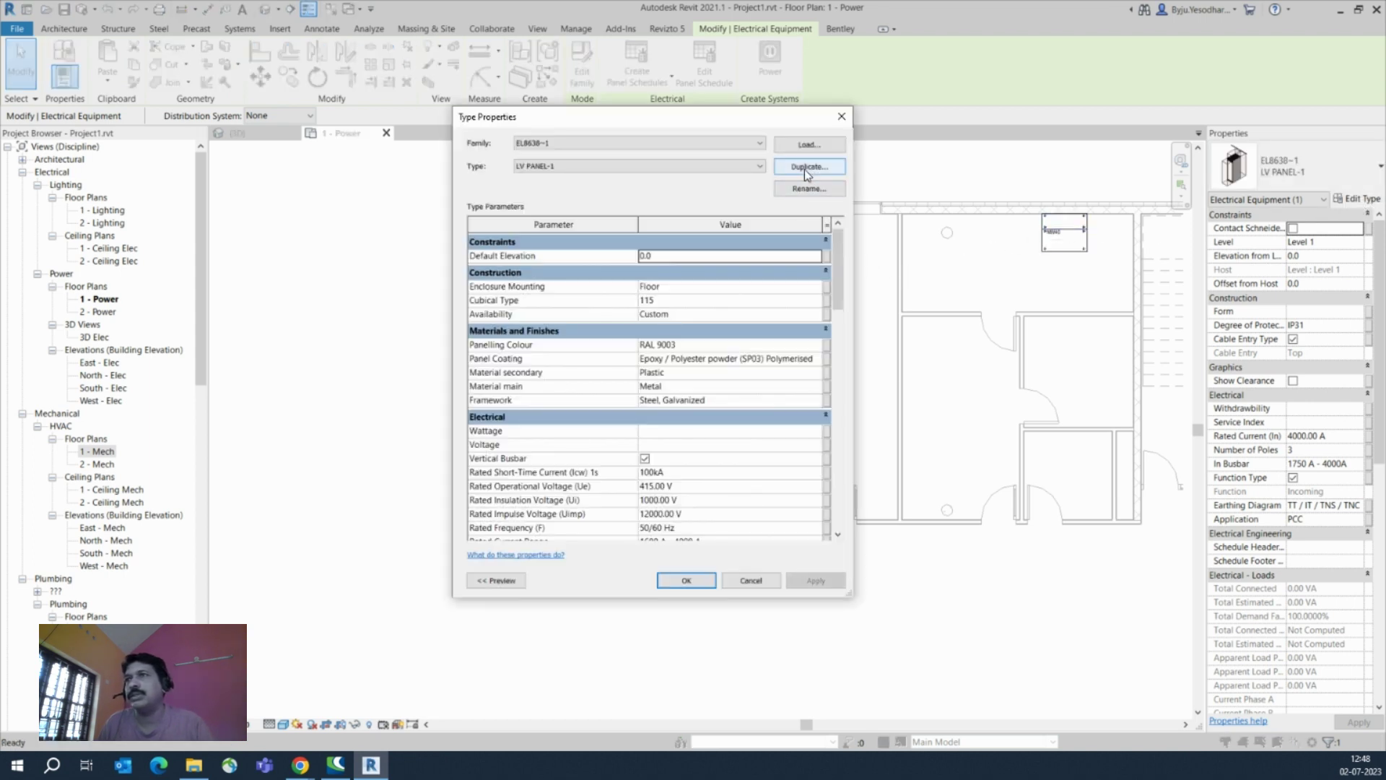
pyautogui.click(807, 167)
pyautogui.click(732, 128)
pyautogui.moveTo(727, 127); pyautogui.dragTo(749, 129)
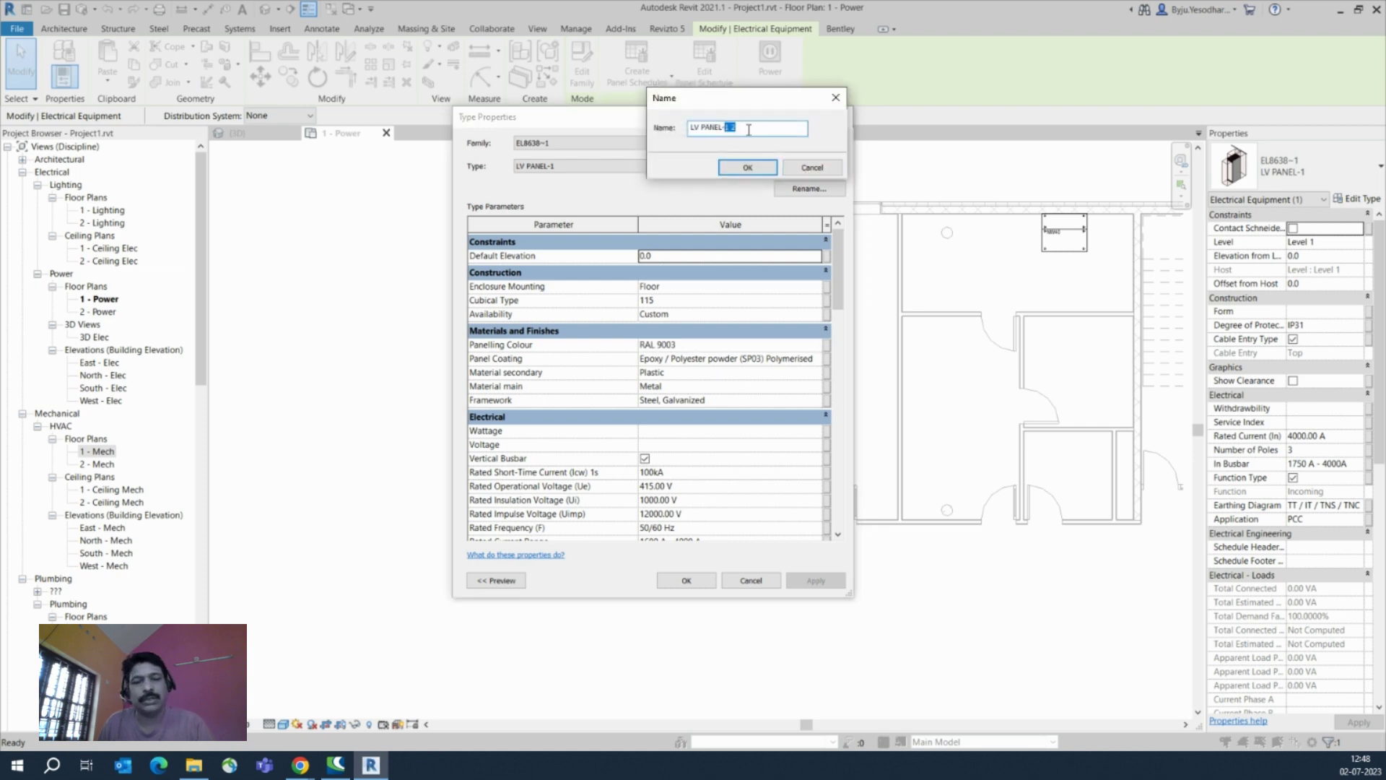
pyautogui.write('2')
pyautogui.click(747, 172)
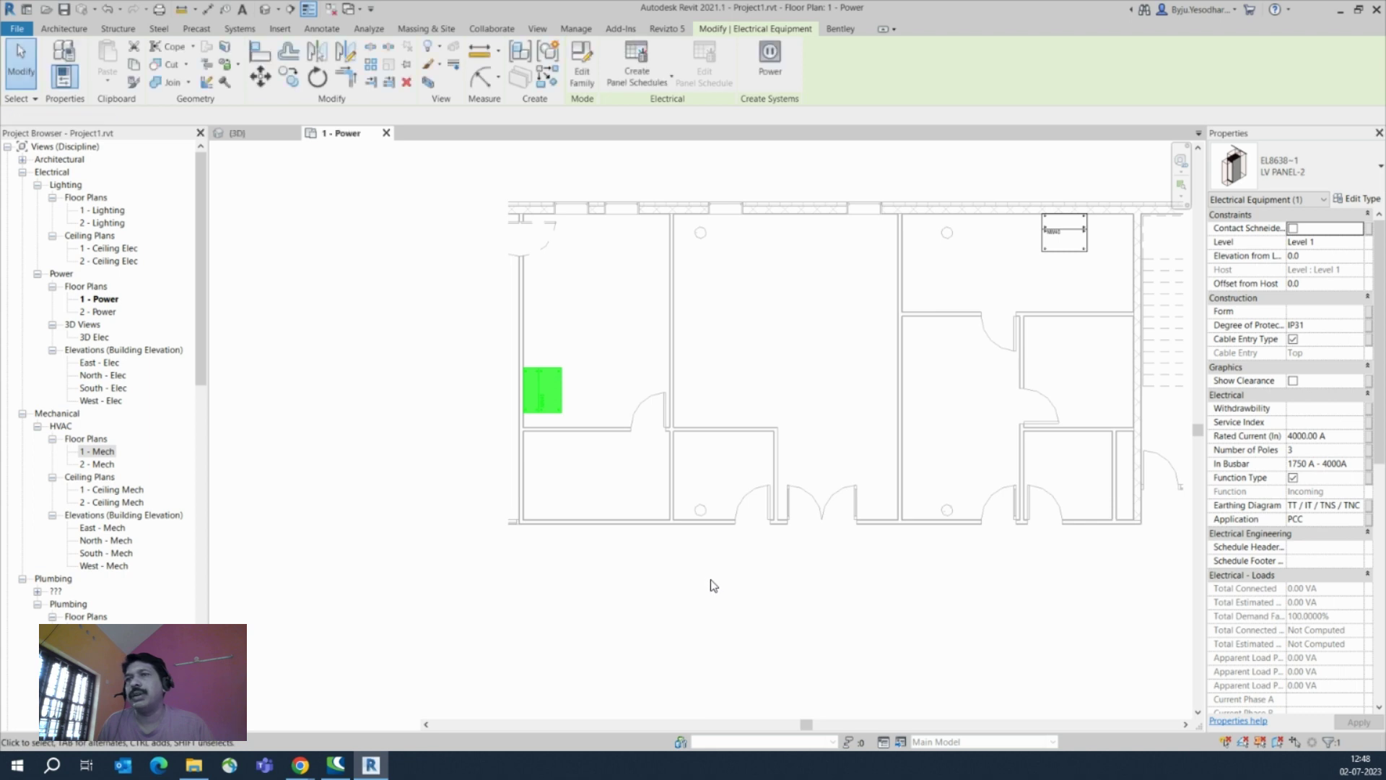
# Select both panels and examine them in a 3D view cropped with Selection Box
pyautogui.click(473, 233)
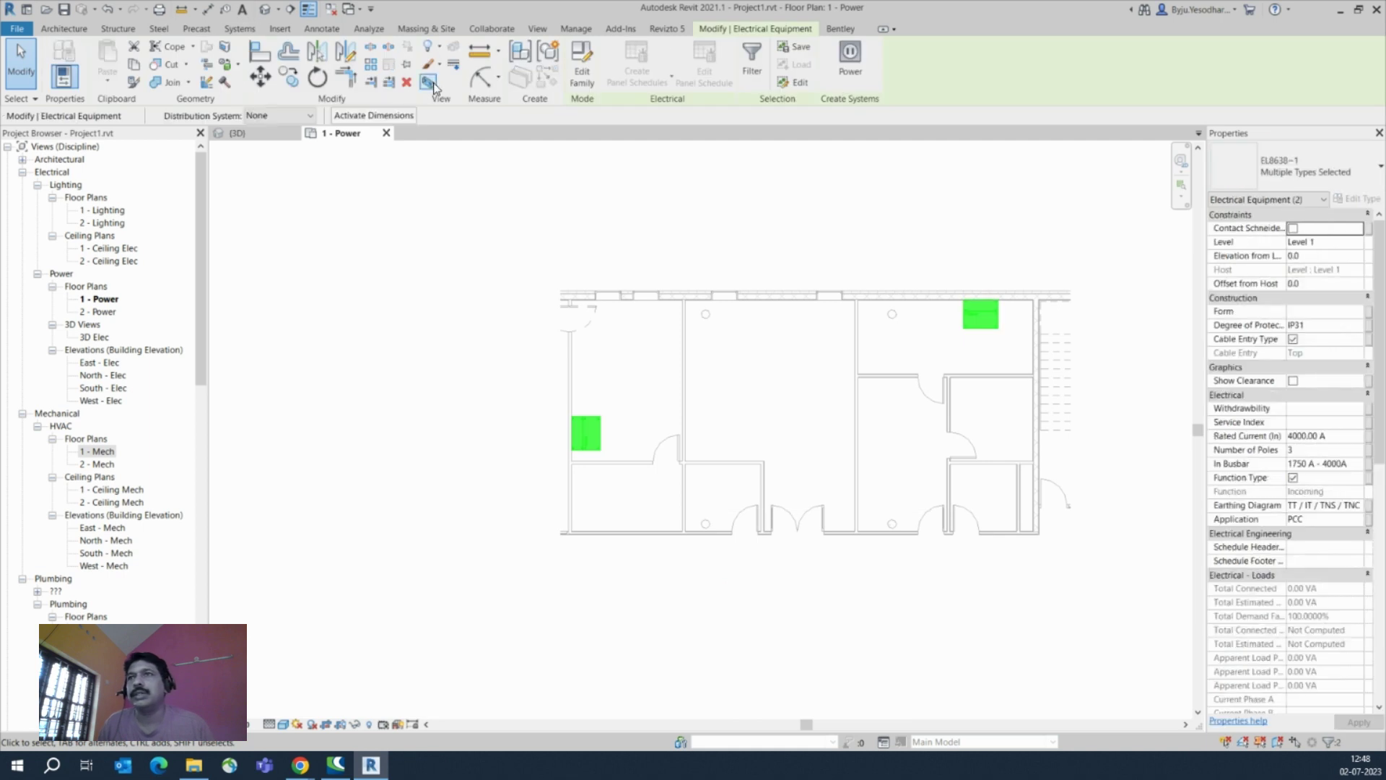
pyautogui.click(429, 82)
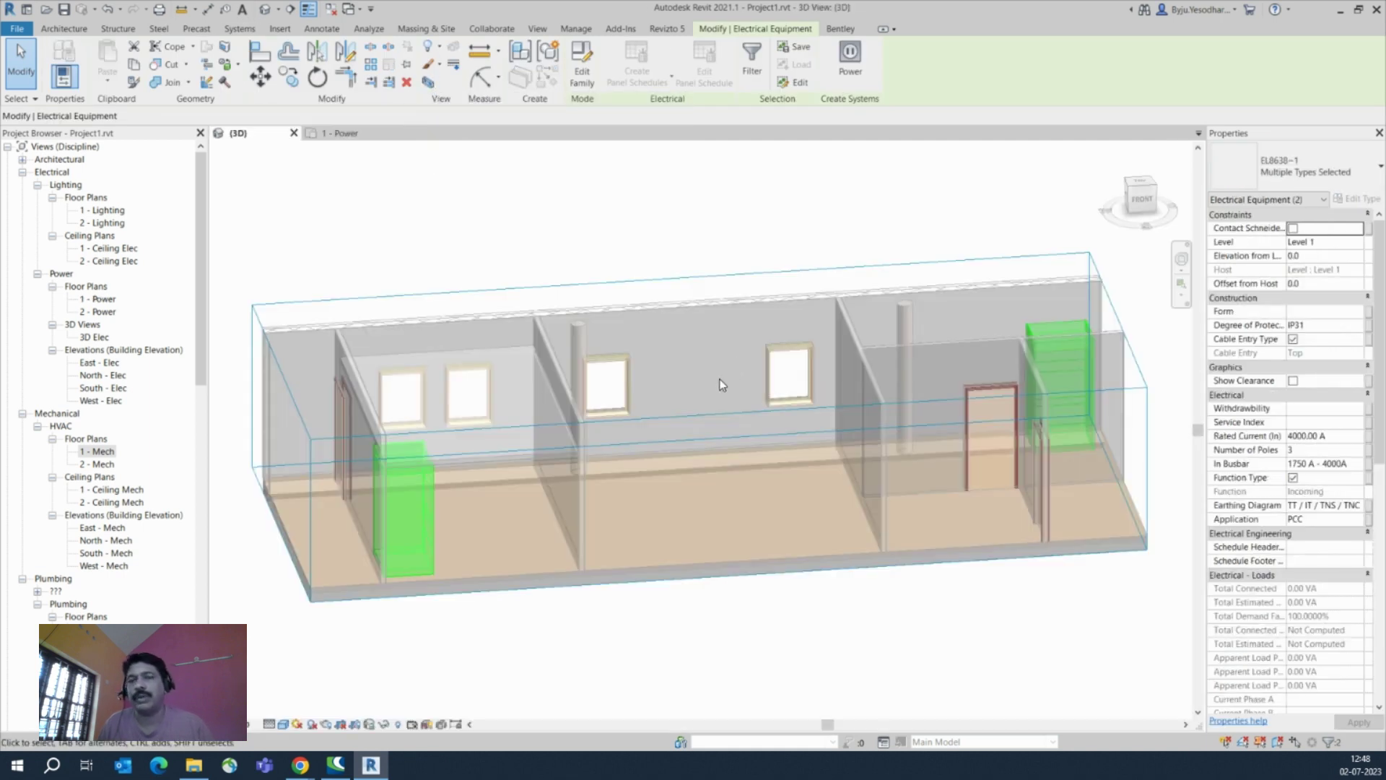
pyautogui.scroll(-1, 747, 468)
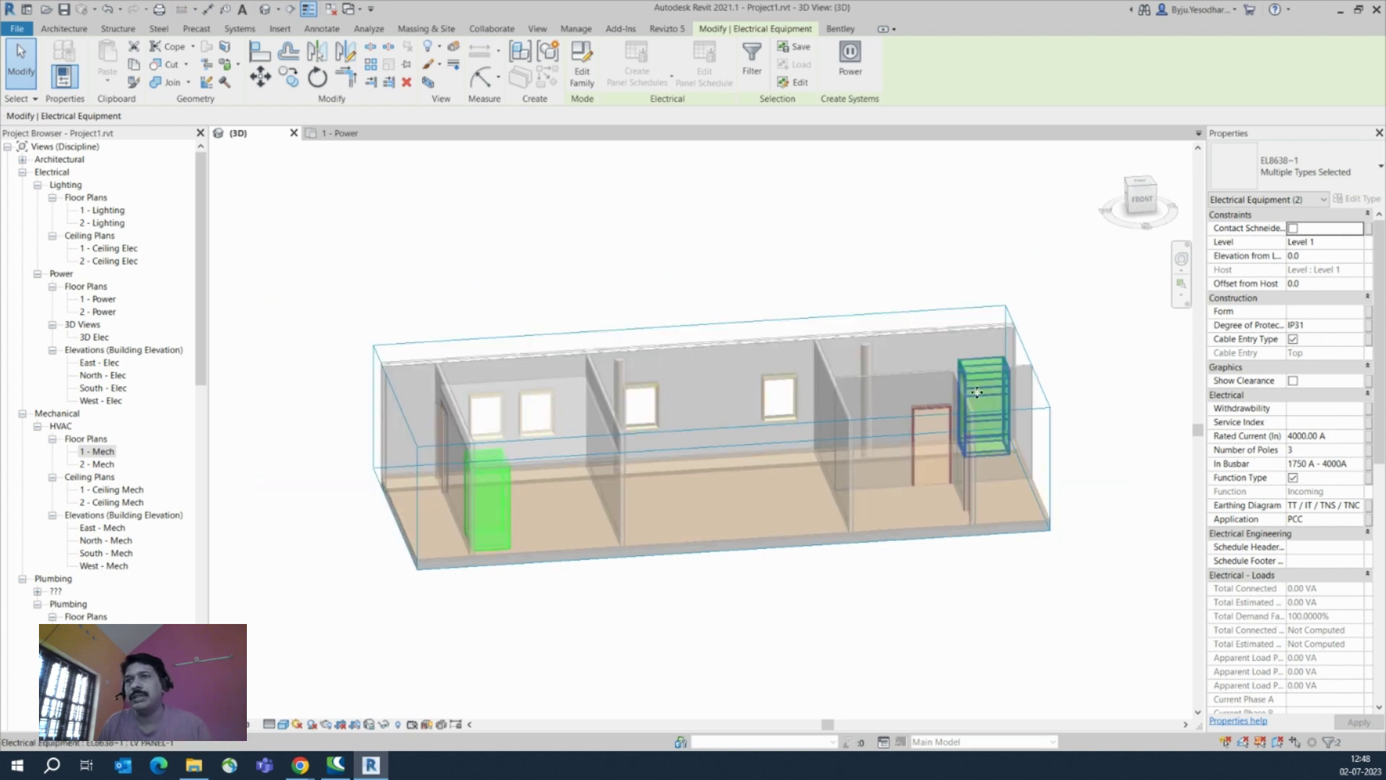
pyautogui.scroll(5, 498, 495)
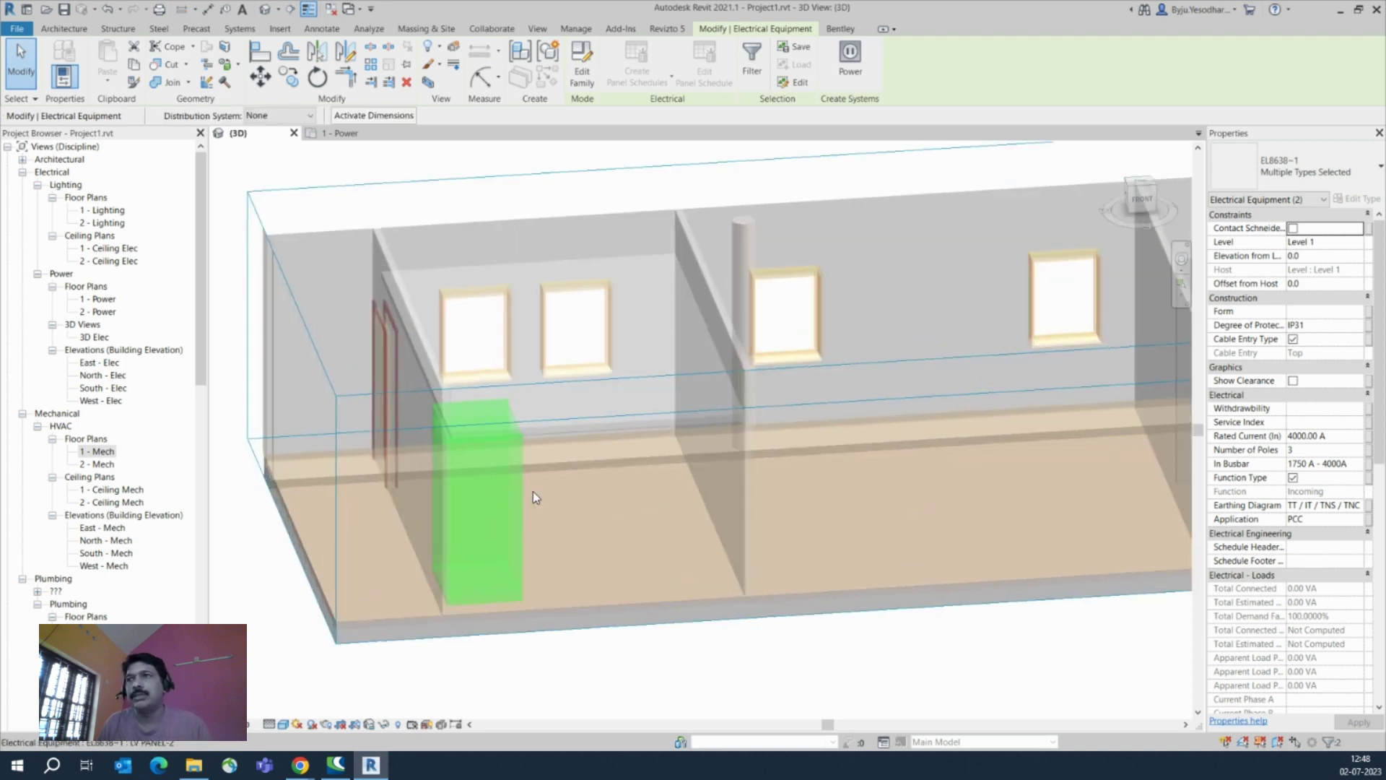
pyautogui.scroll(-3, 547, 495)
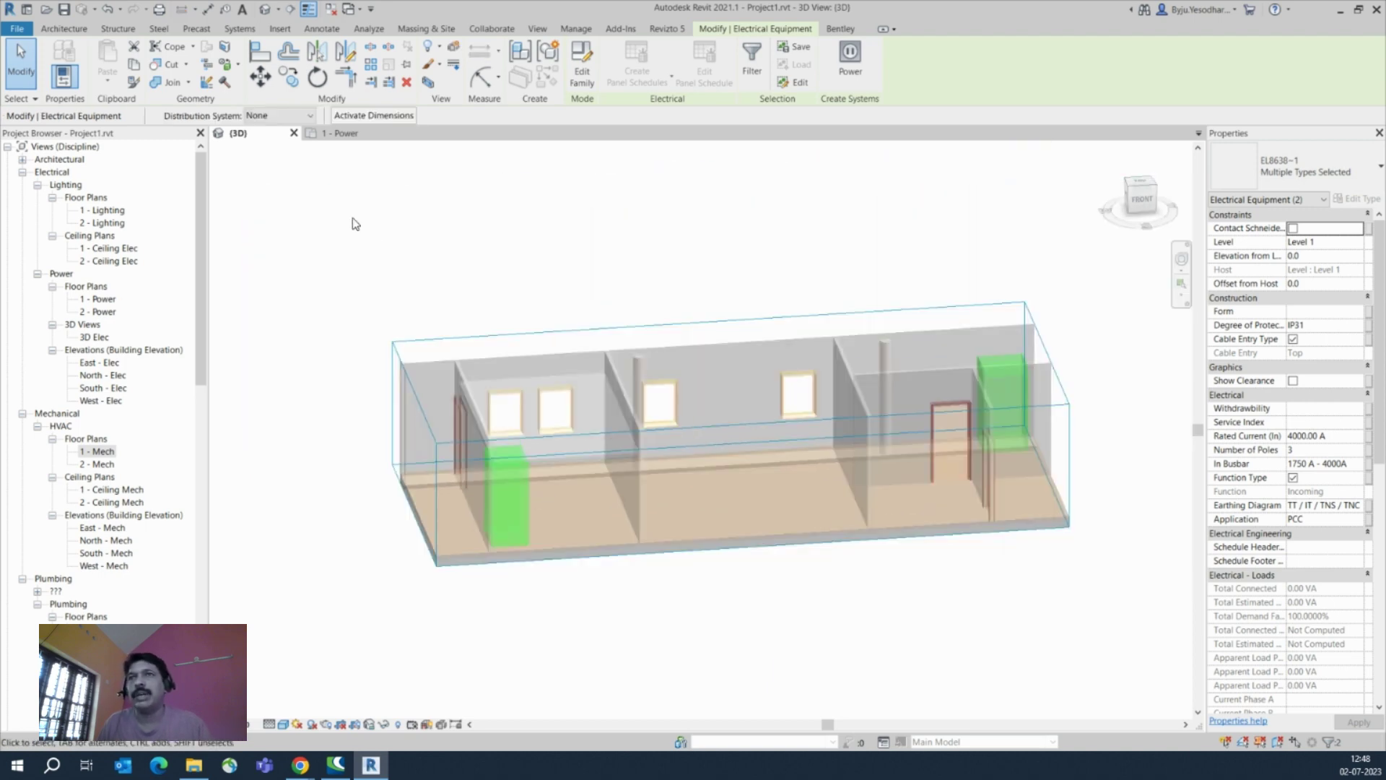
# Return to the 1 - Power floor plan and clear the panel selection
pyautogui.click(345, 135)
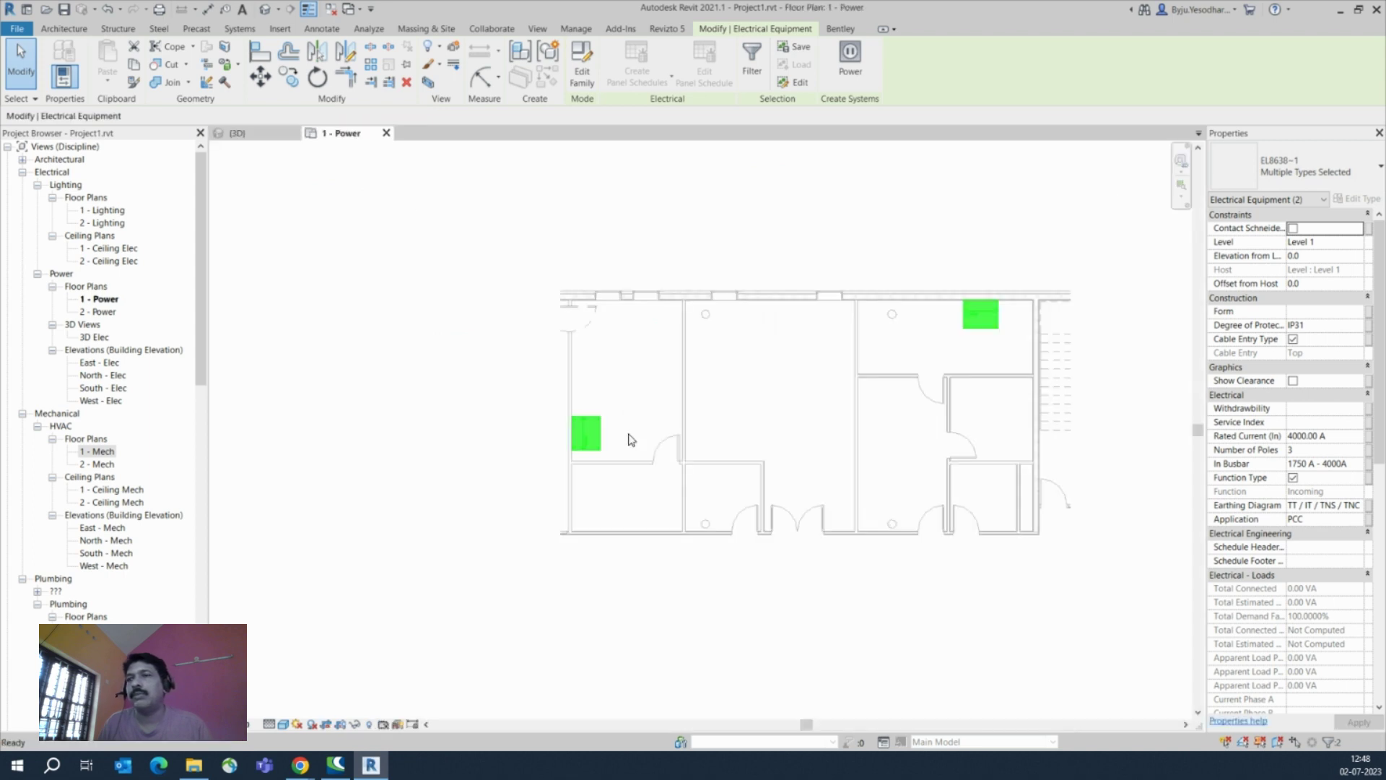
pyautogui.click(981, 322)
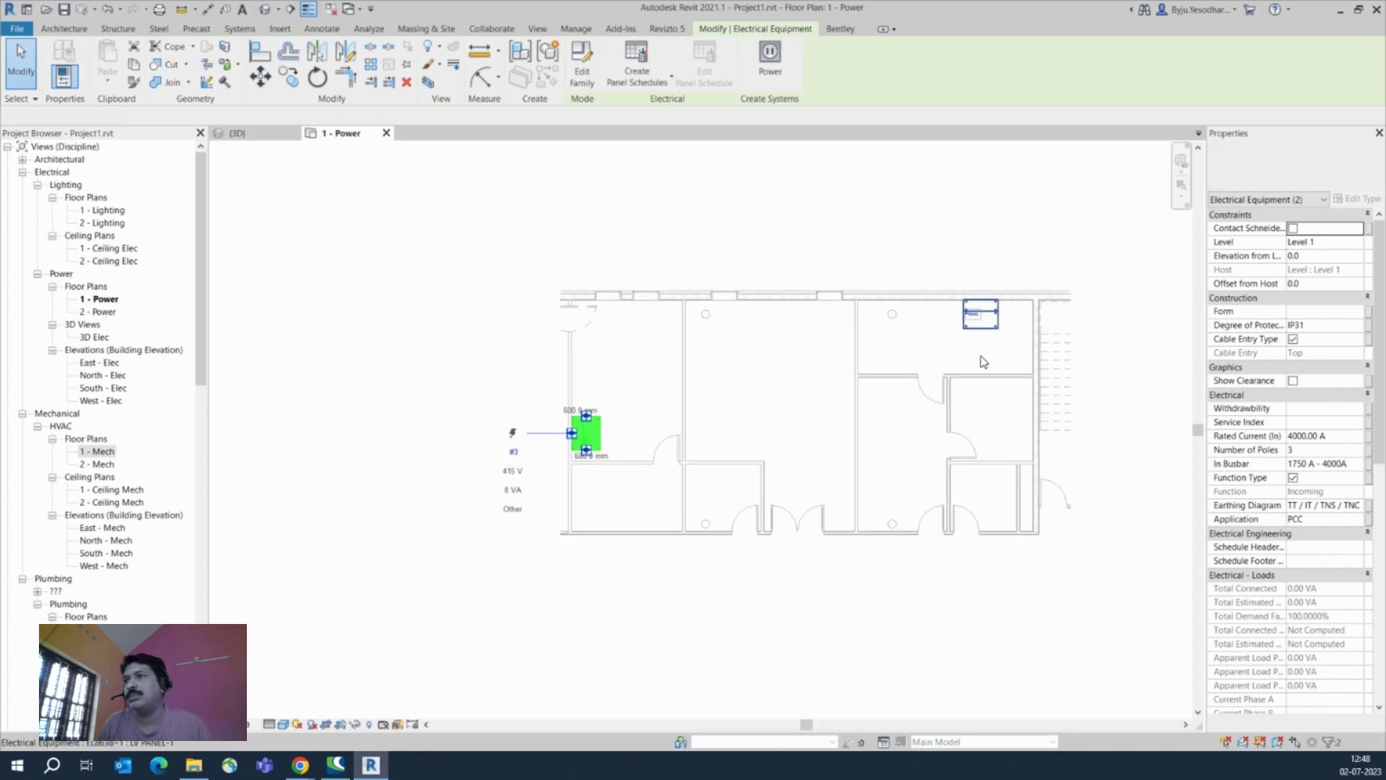
pyautogui.click(982, 361)
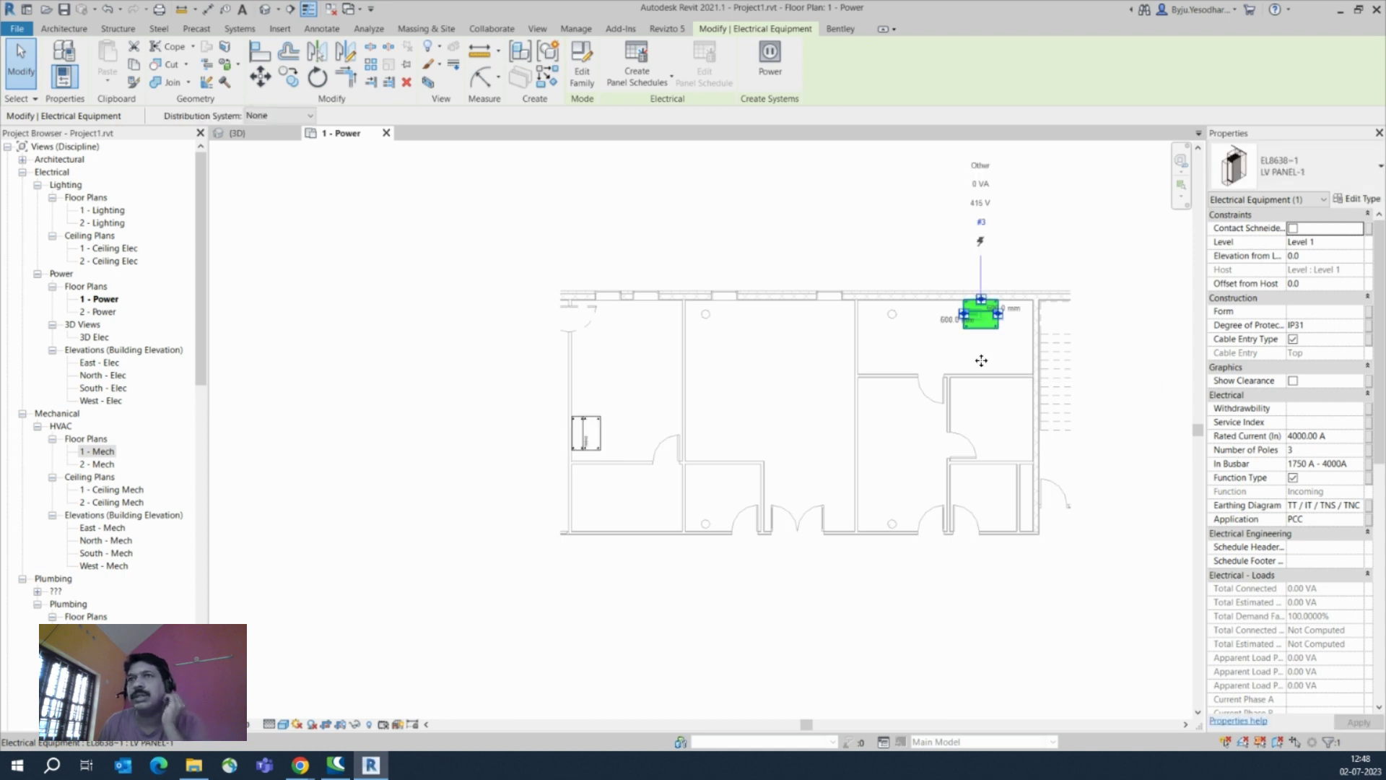
pyautogui.click(245, 30)
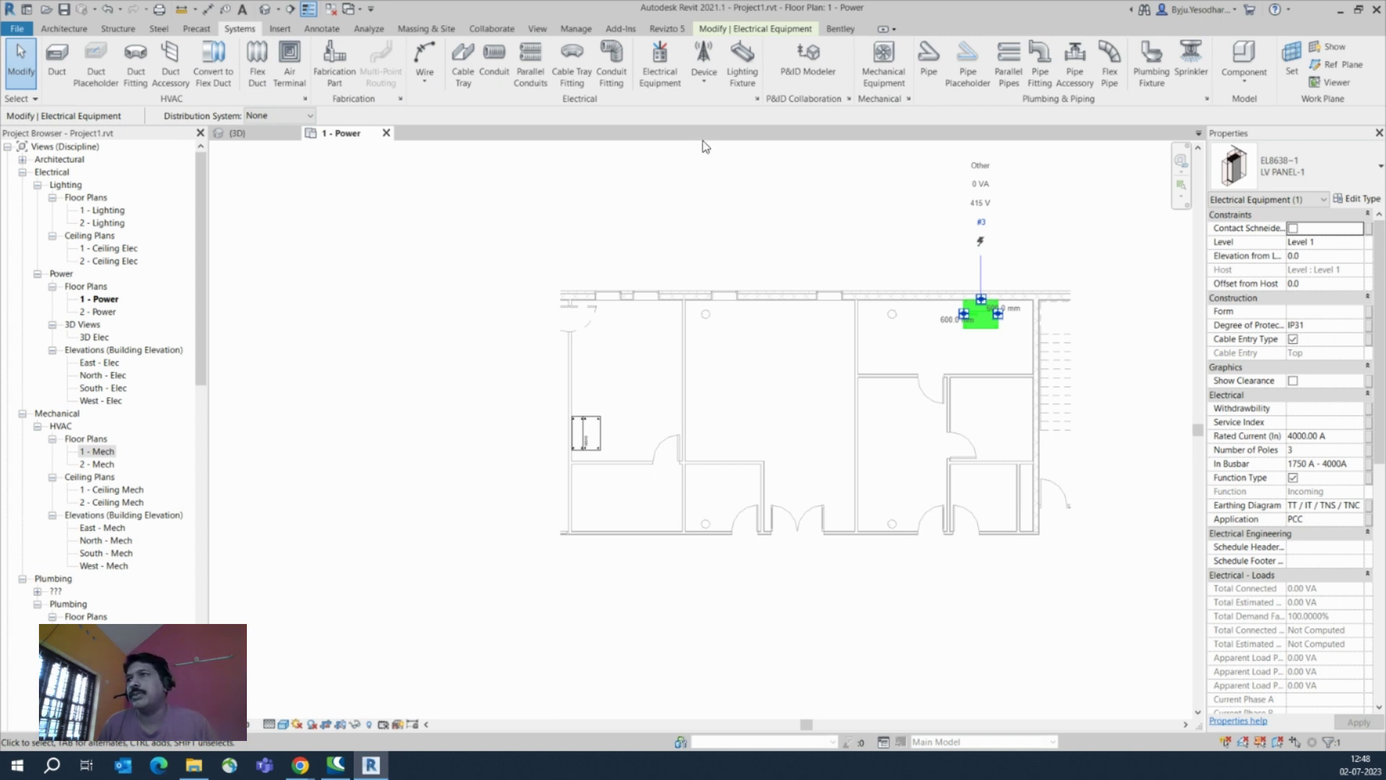
pyautogui.click(827, 363)
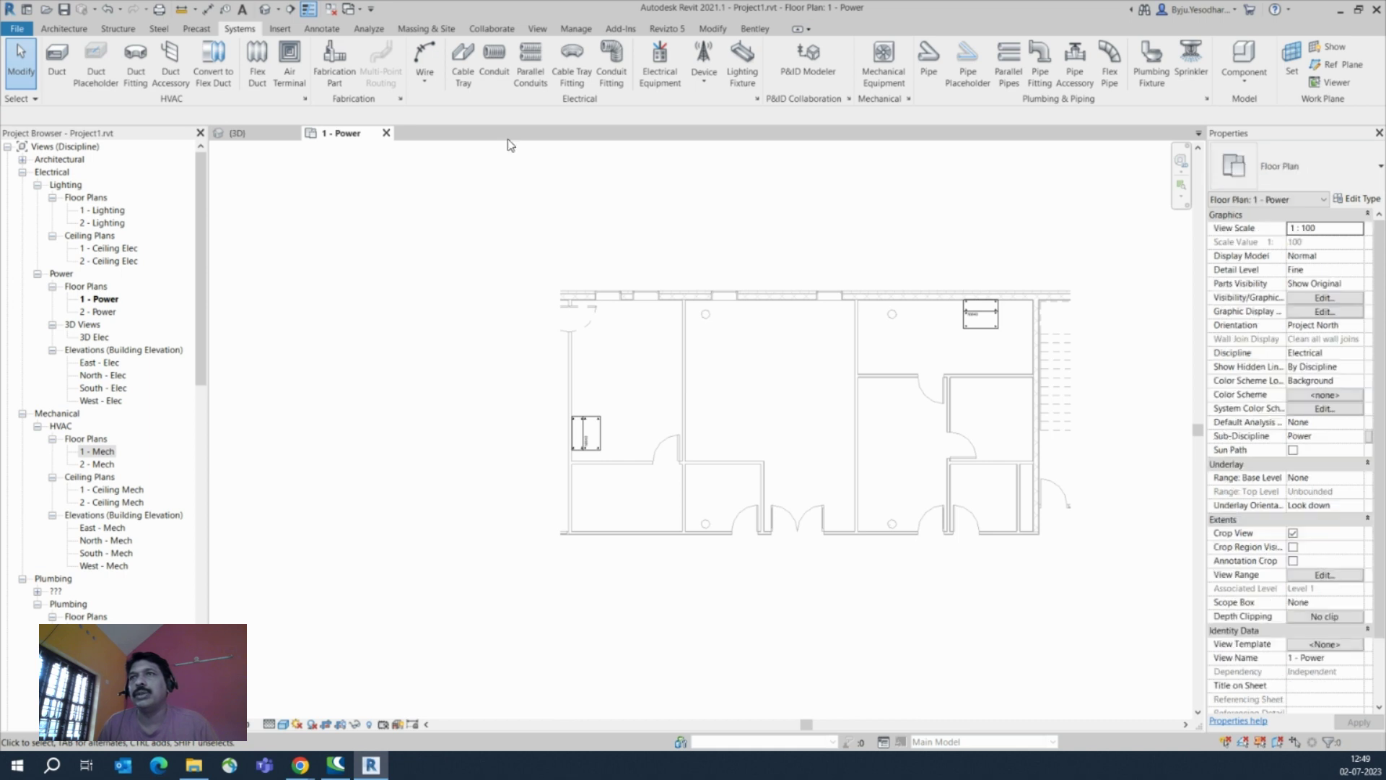
# Set up a Ladder Cable Tray with a 600 mm width, 100 mm height and 3050 mm middle elevation
pyautogui.click(464, 65)
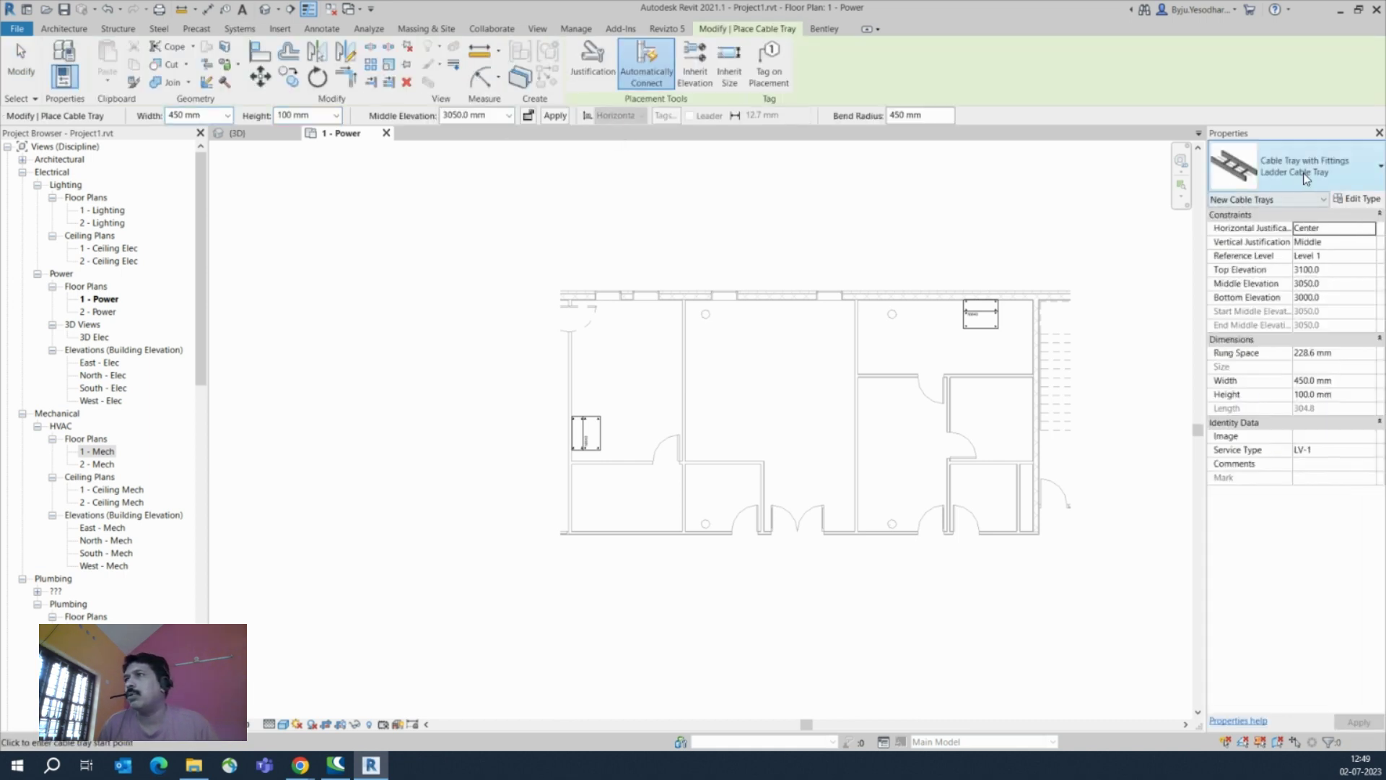
pyautogui.click(1303, 172)
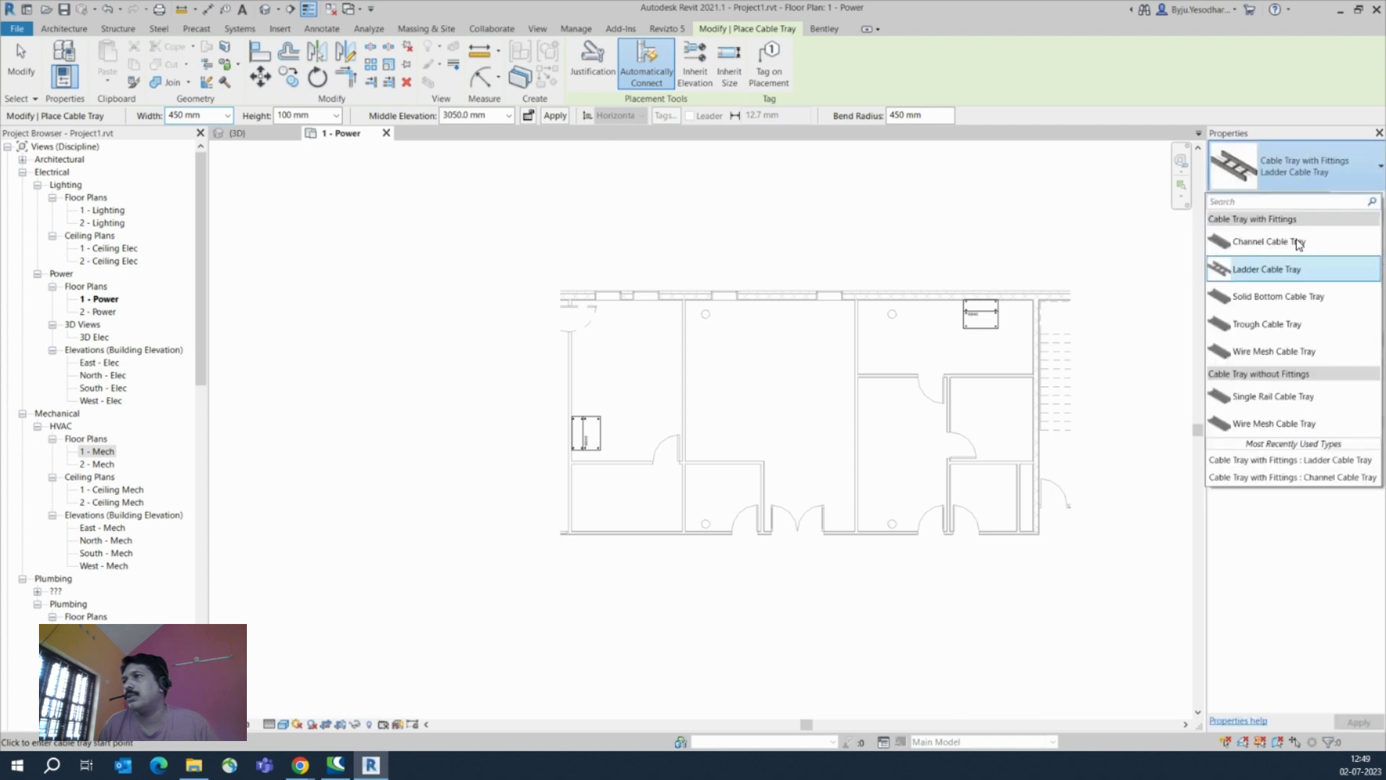
pyautogui.click(1271, 273)
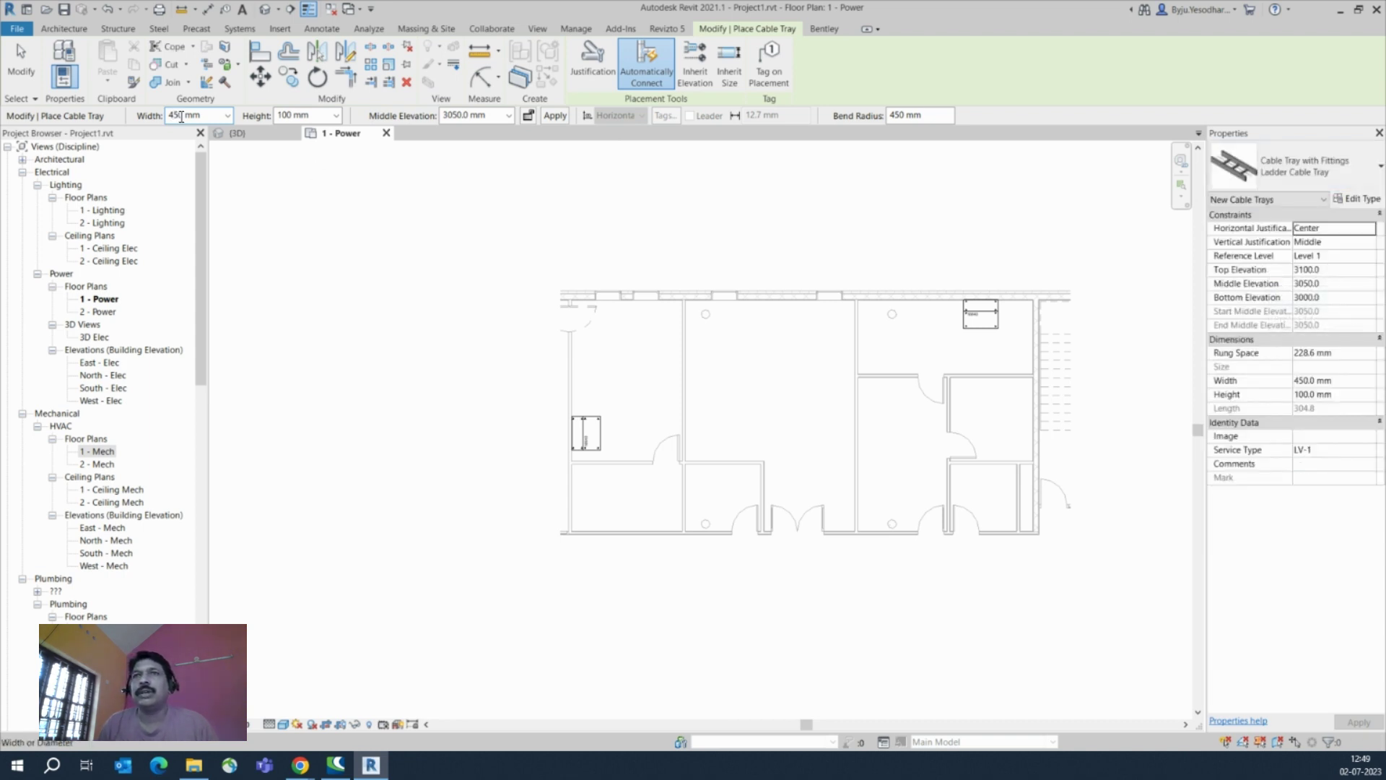
pyautogui.click(228, 115)
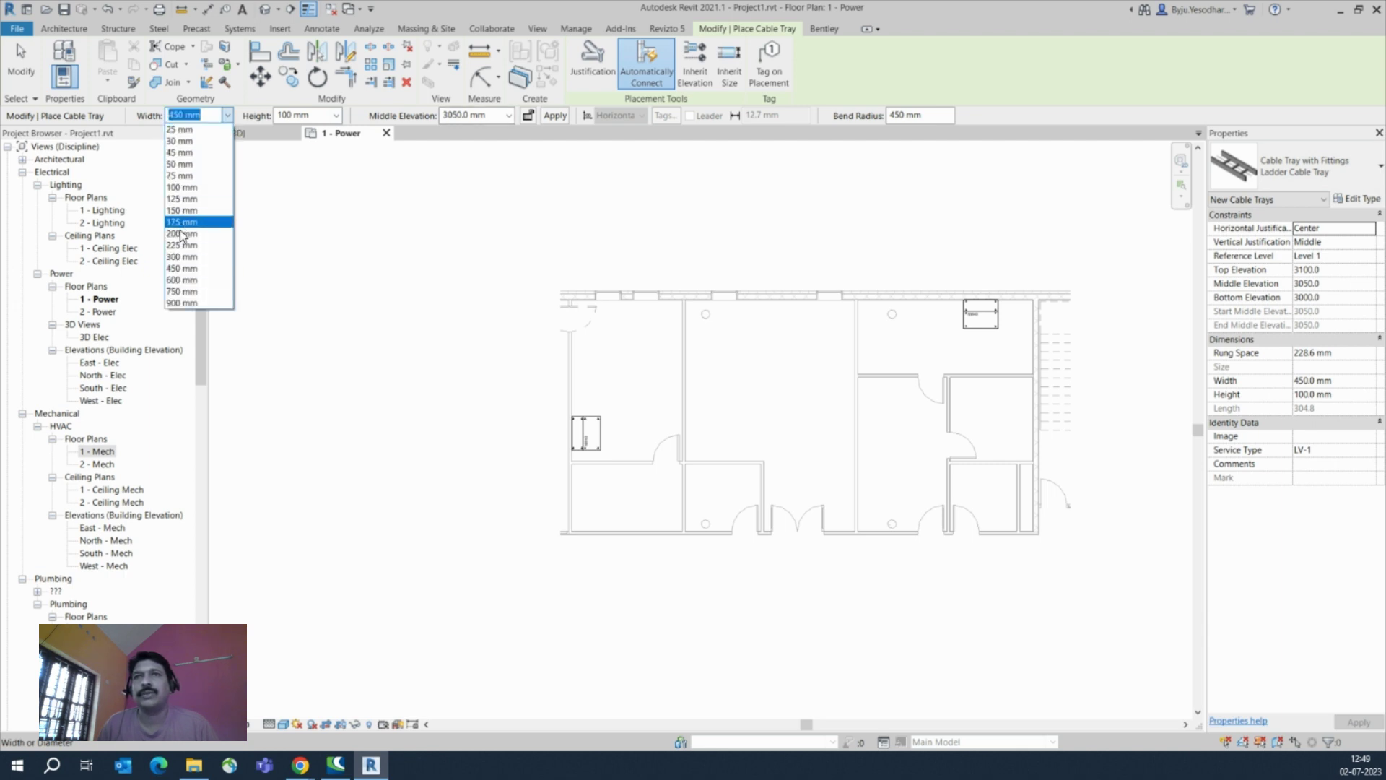
pyautogui.click(177, 279)
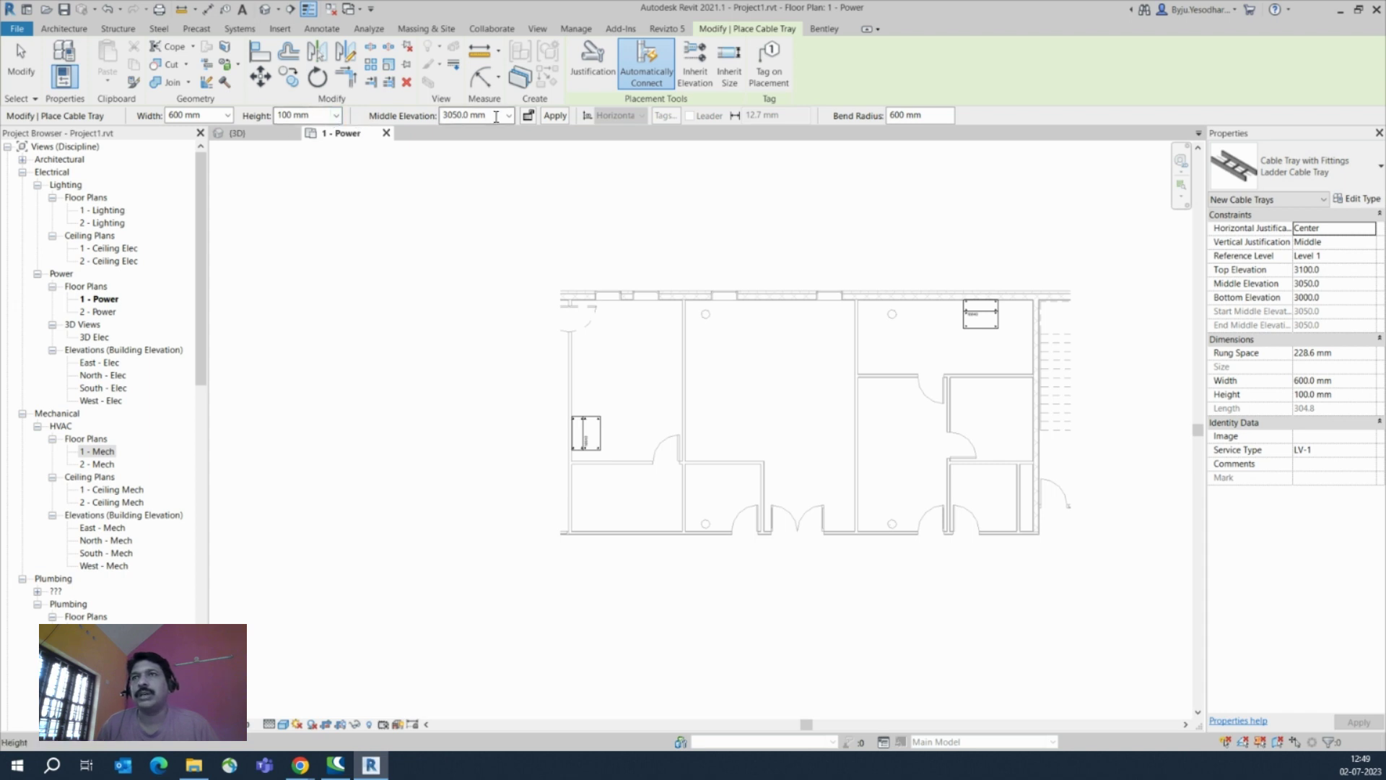
pyautogui.click(335, 115)
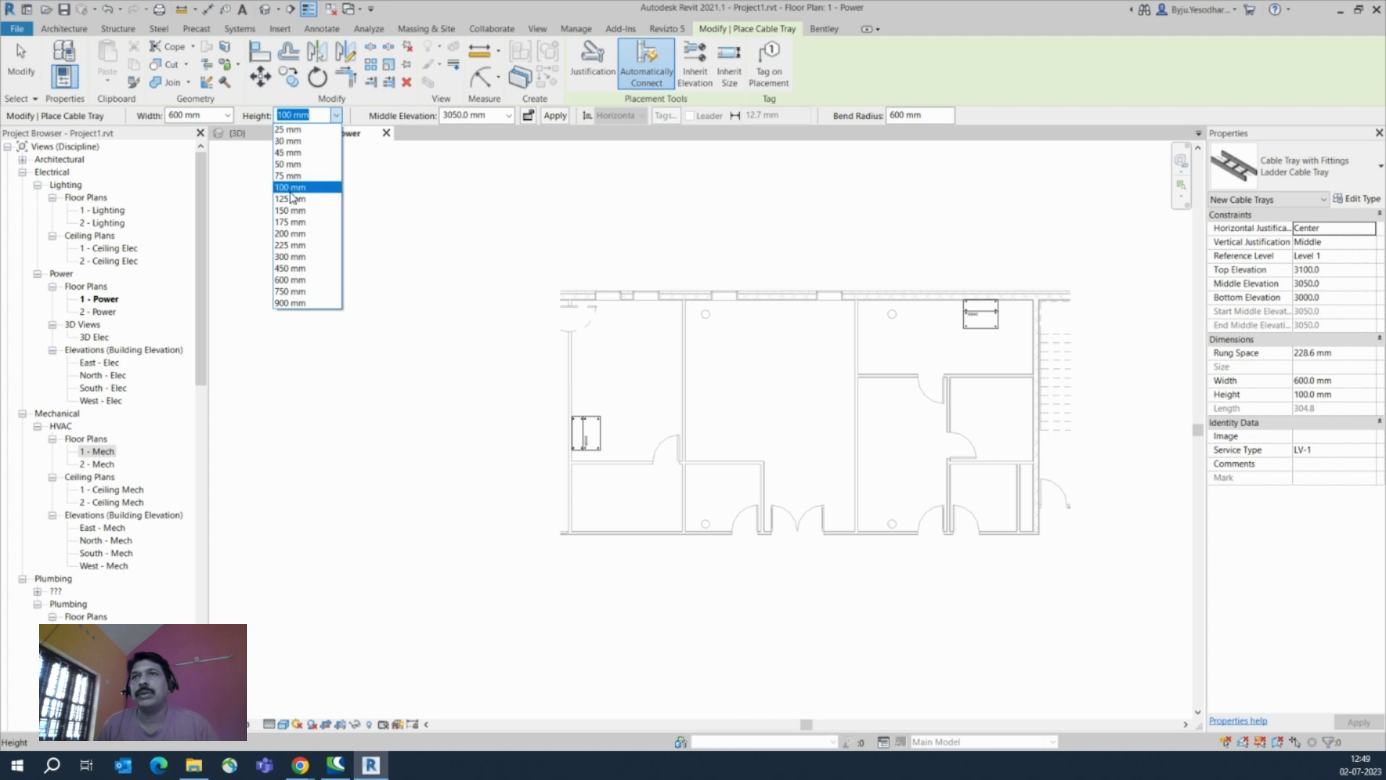
pyautogui.click(369, 117)
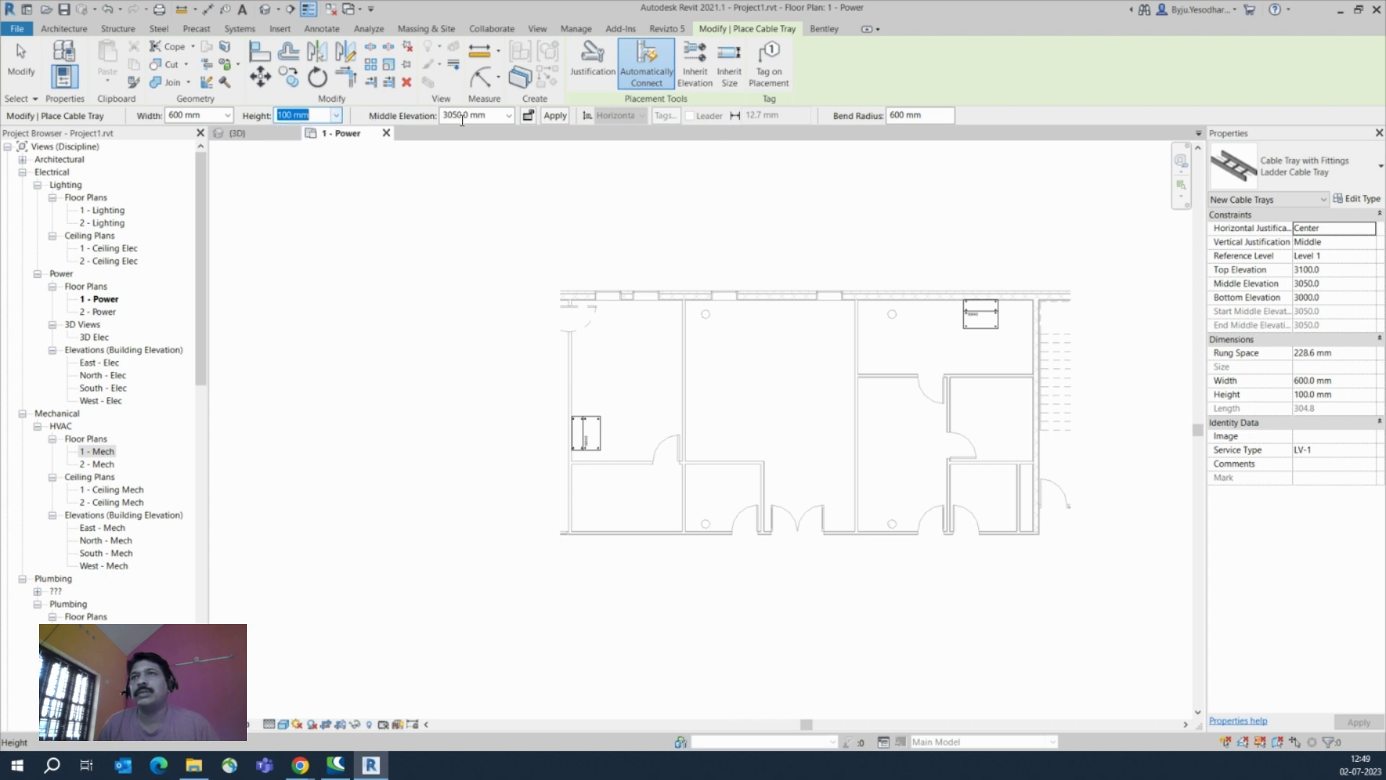
pyautogui.click(510, 116)
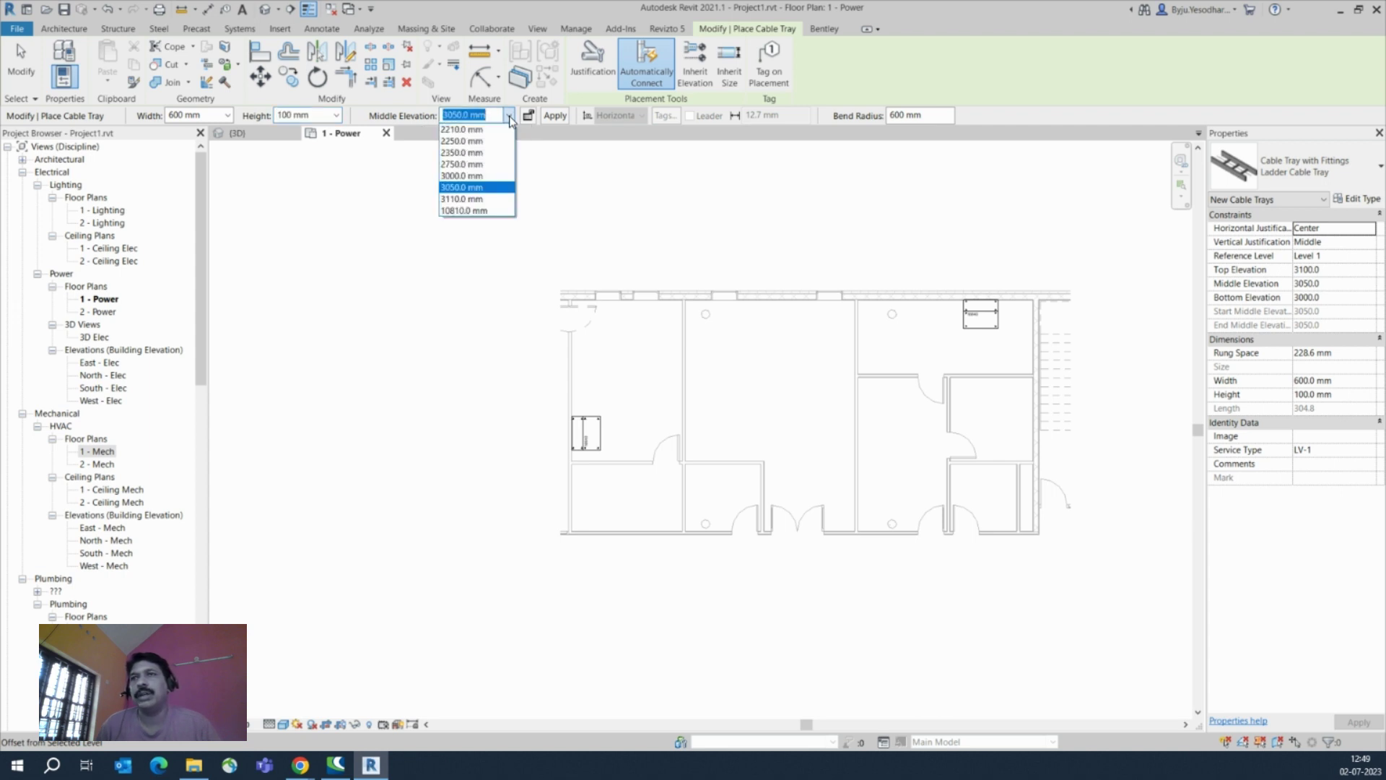
pyautogui.click(463, 187)
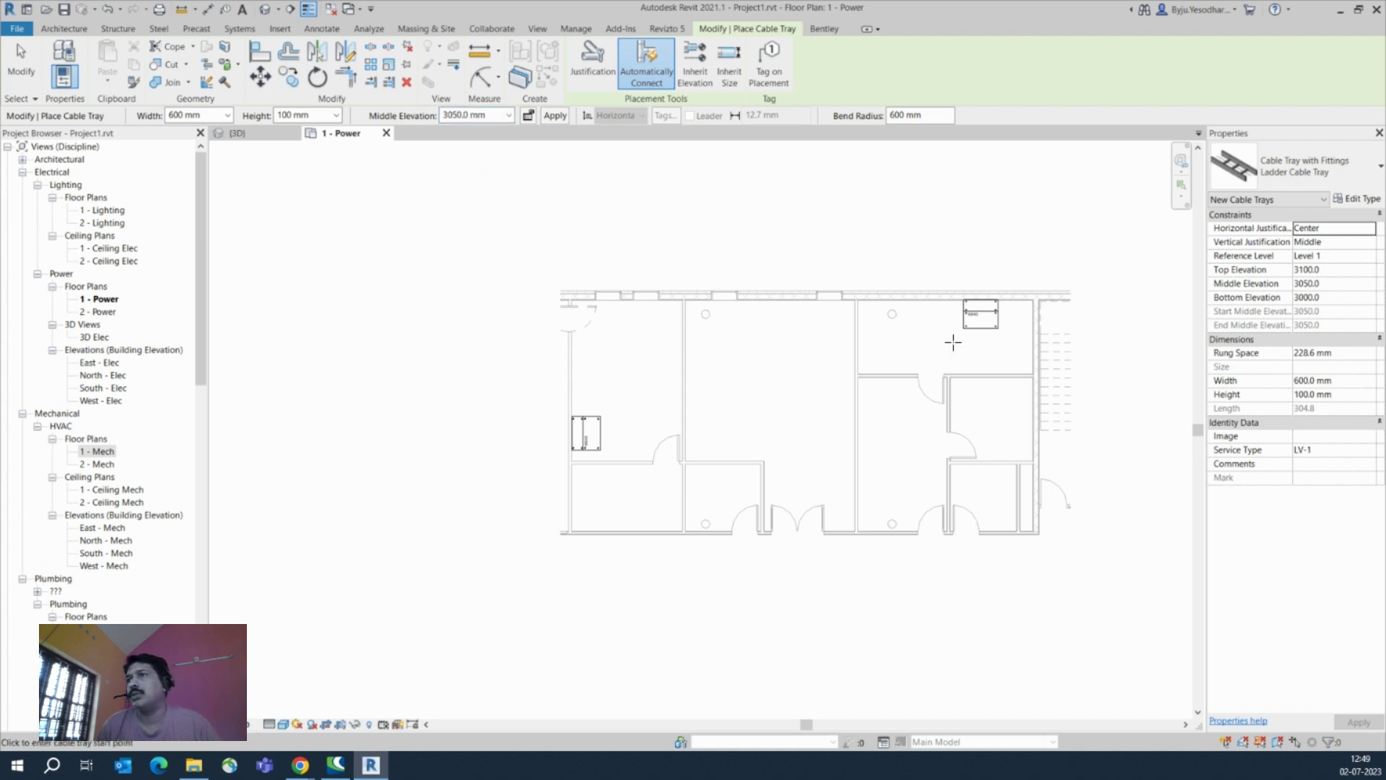
# Draw the cable tray straight down from the upper-wall panel, then horizontally about 13.3 m to the left-wall panel
pyautogui.click(980, 318)
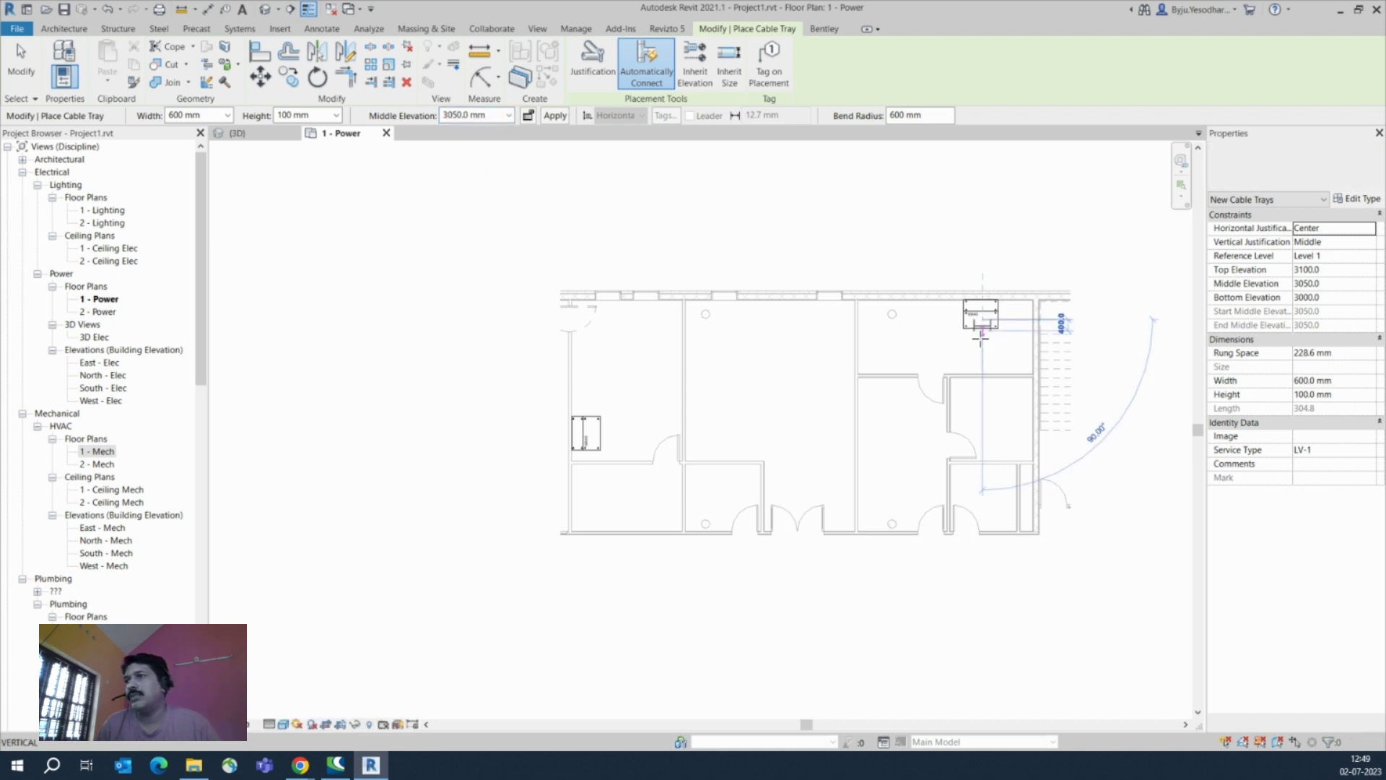
pyautogui.click(982, 422)
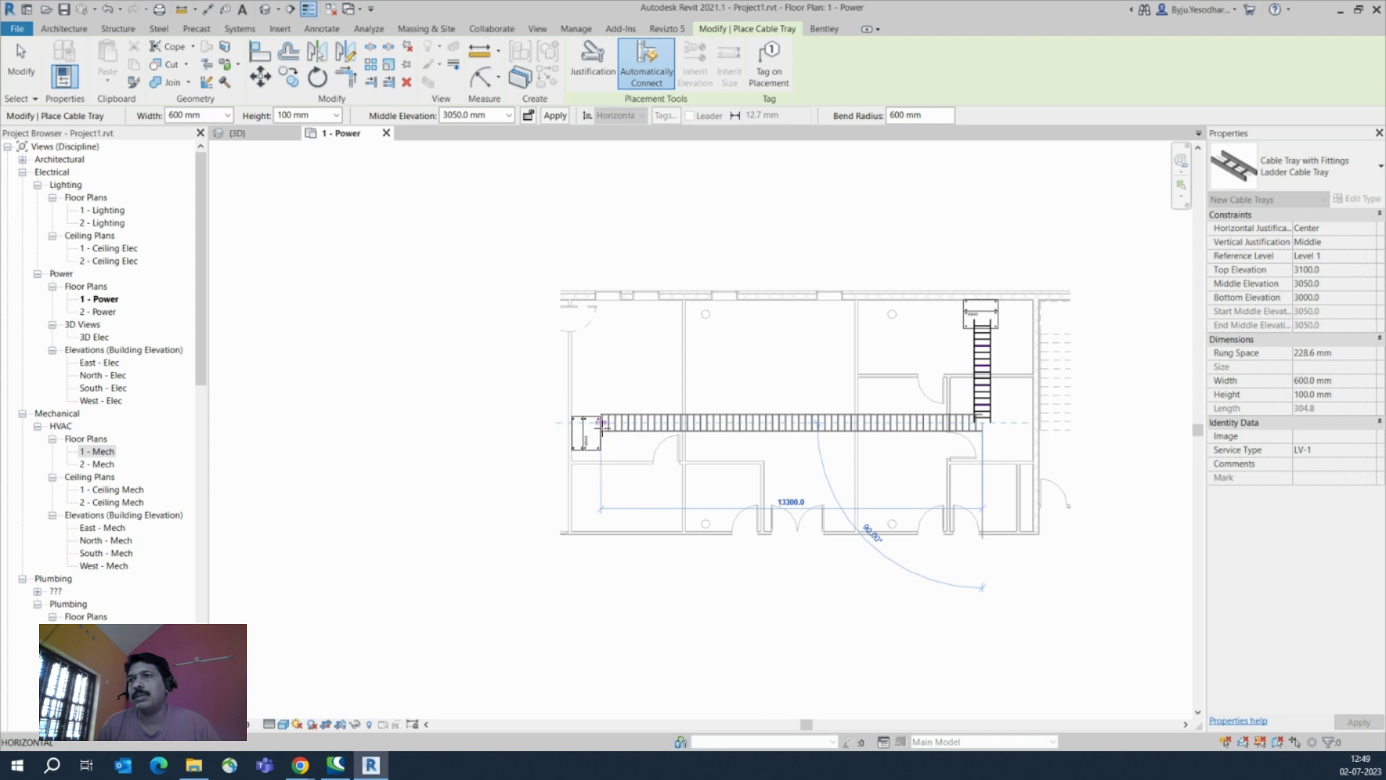
pyautogui.click(601, 423)
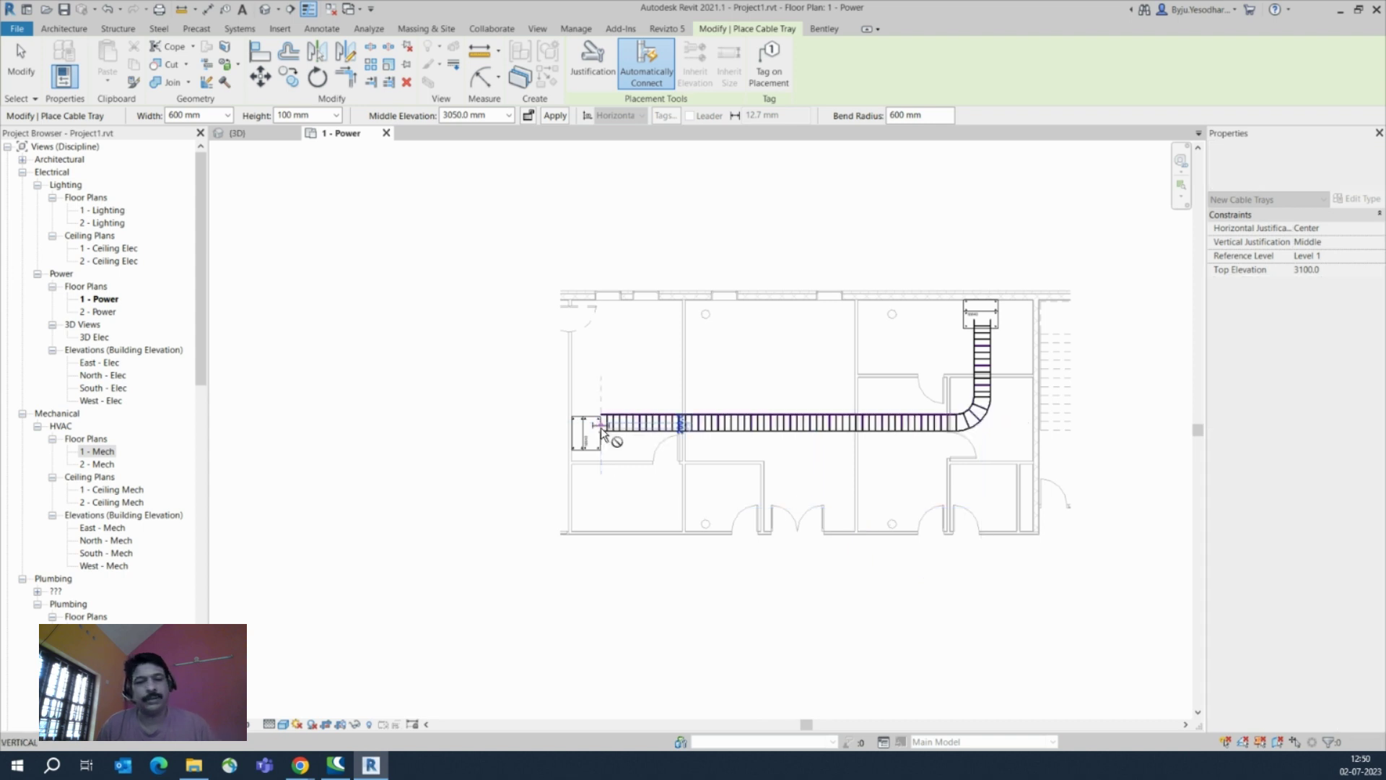
pyautogui.press('Escape')
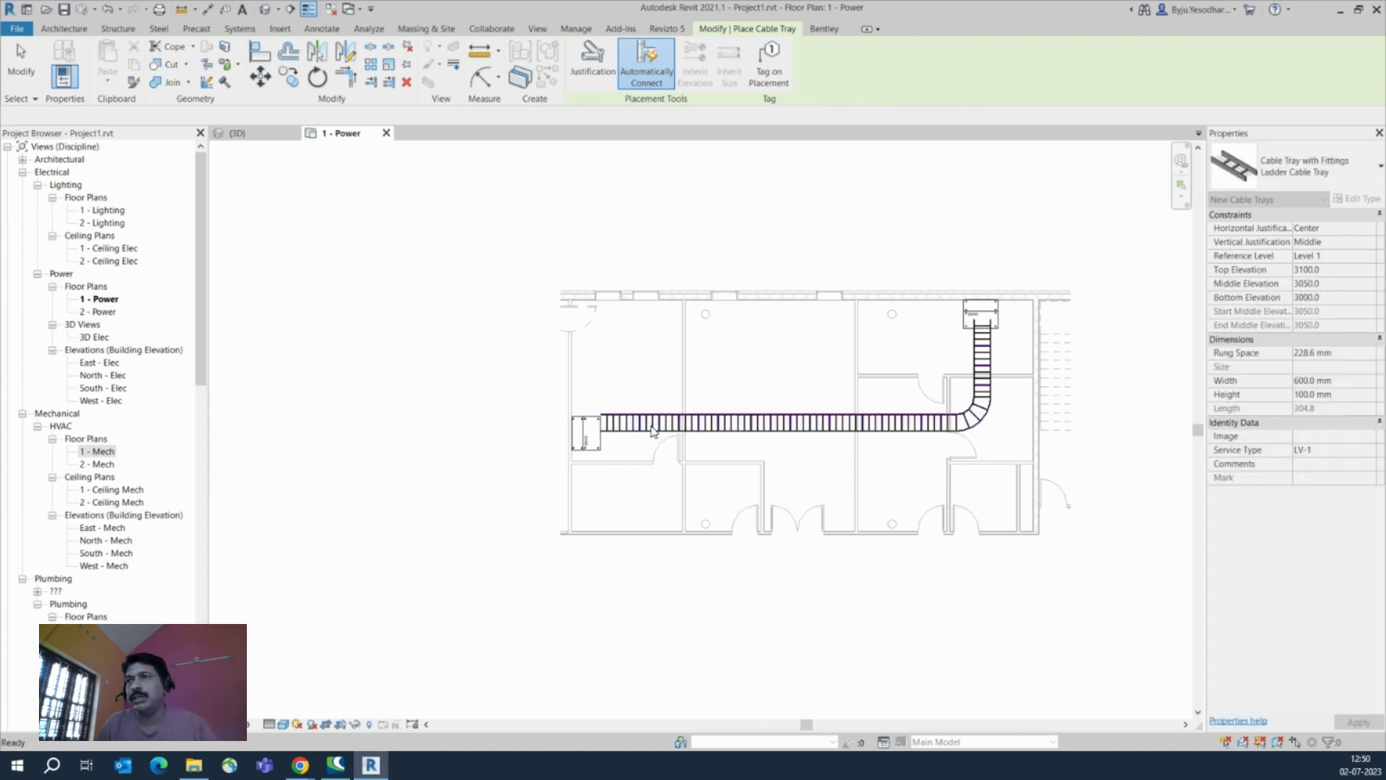
pyautogui.press('Escape')
# Nudge the horizontal cable tray run downward to line it up with the middle of the left-wall panel
pyautogui.click(653, 431)
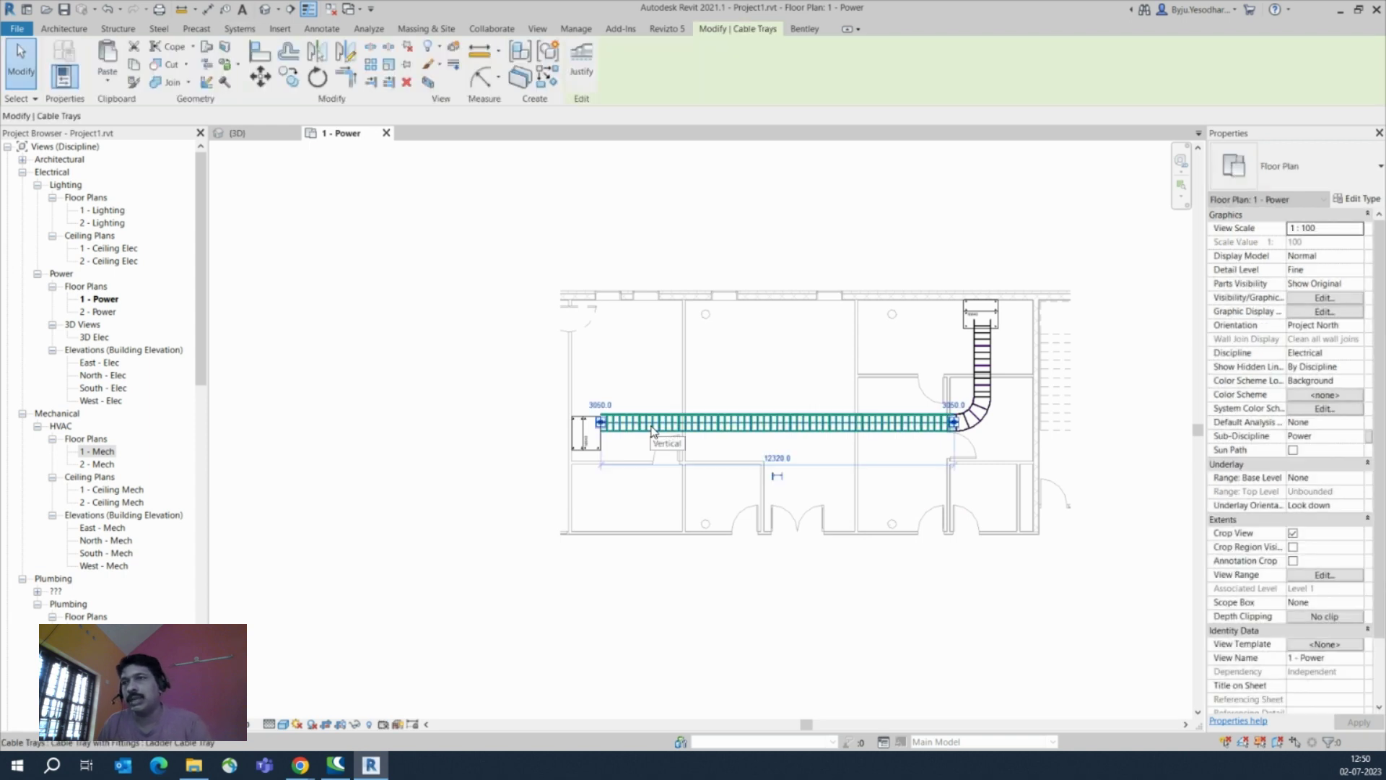
pyautogui.press('Down')
pyautogui.press('Down')
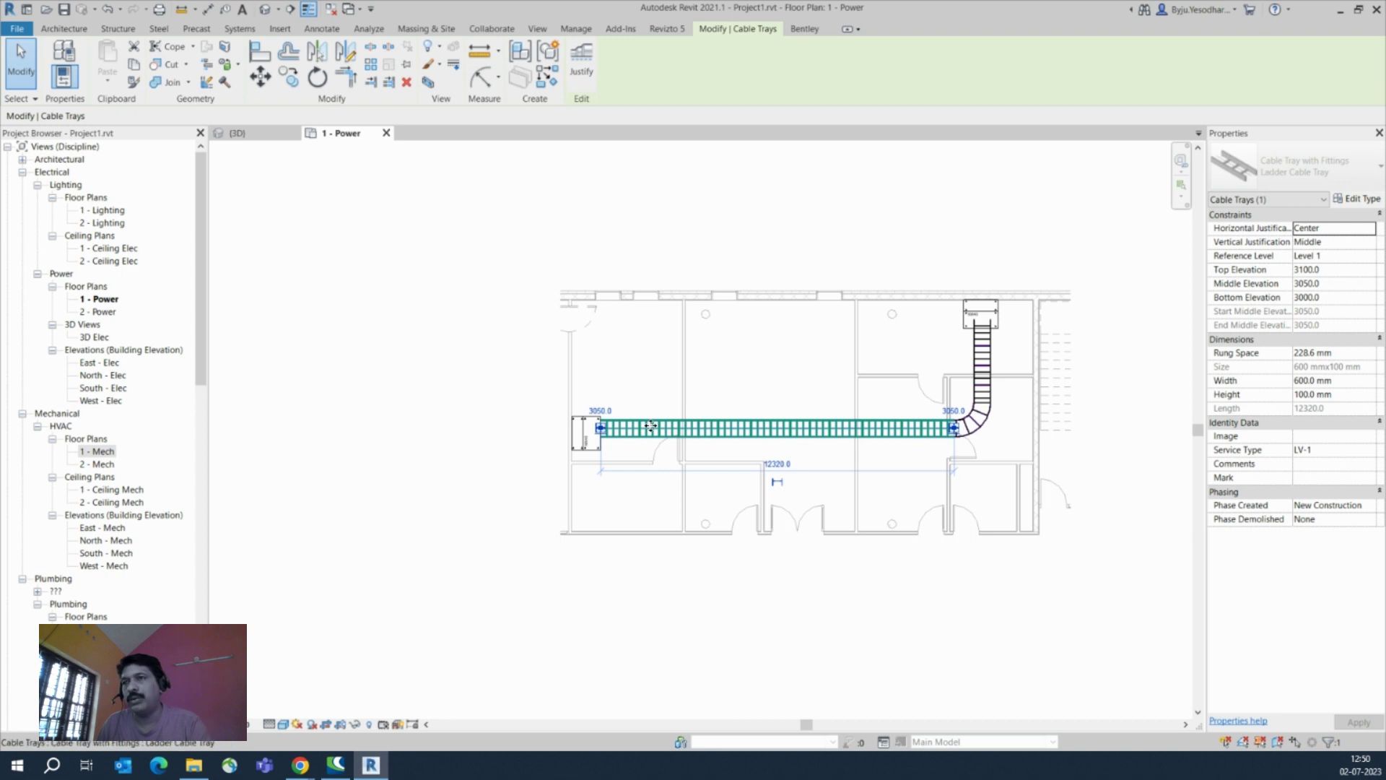
pyautogui.press('Down')
pyautogui.press('Down')
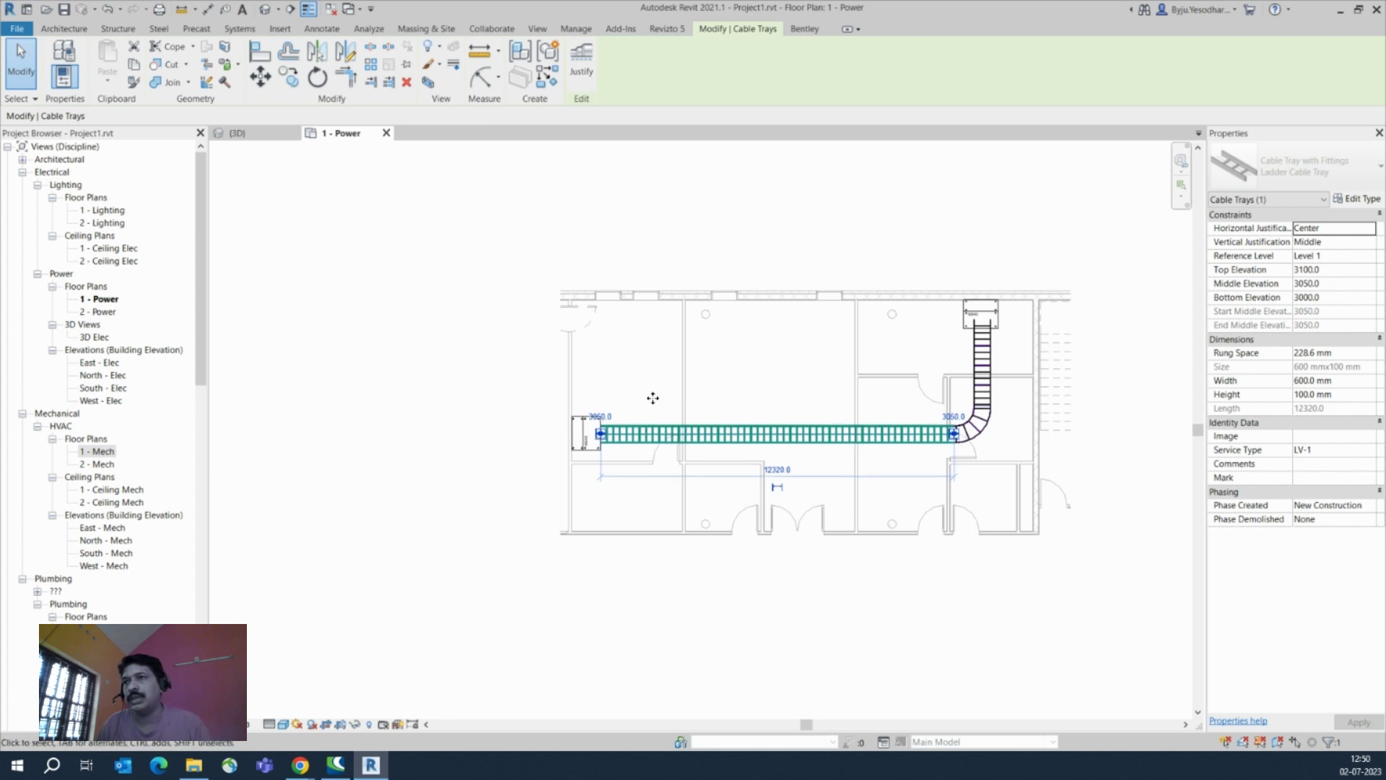
pyautogui.press('Down')
pyautogui.press('Down')
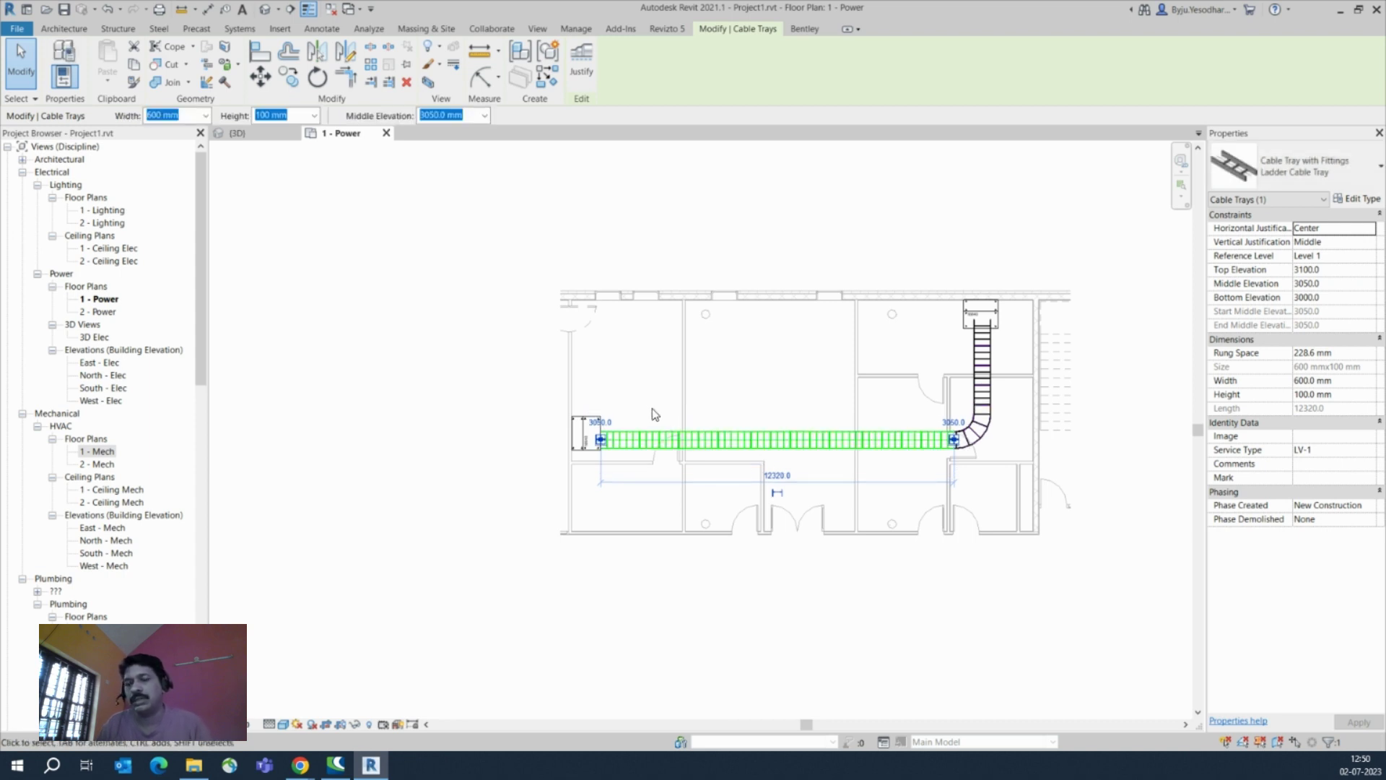
pyautogui.press('Up')
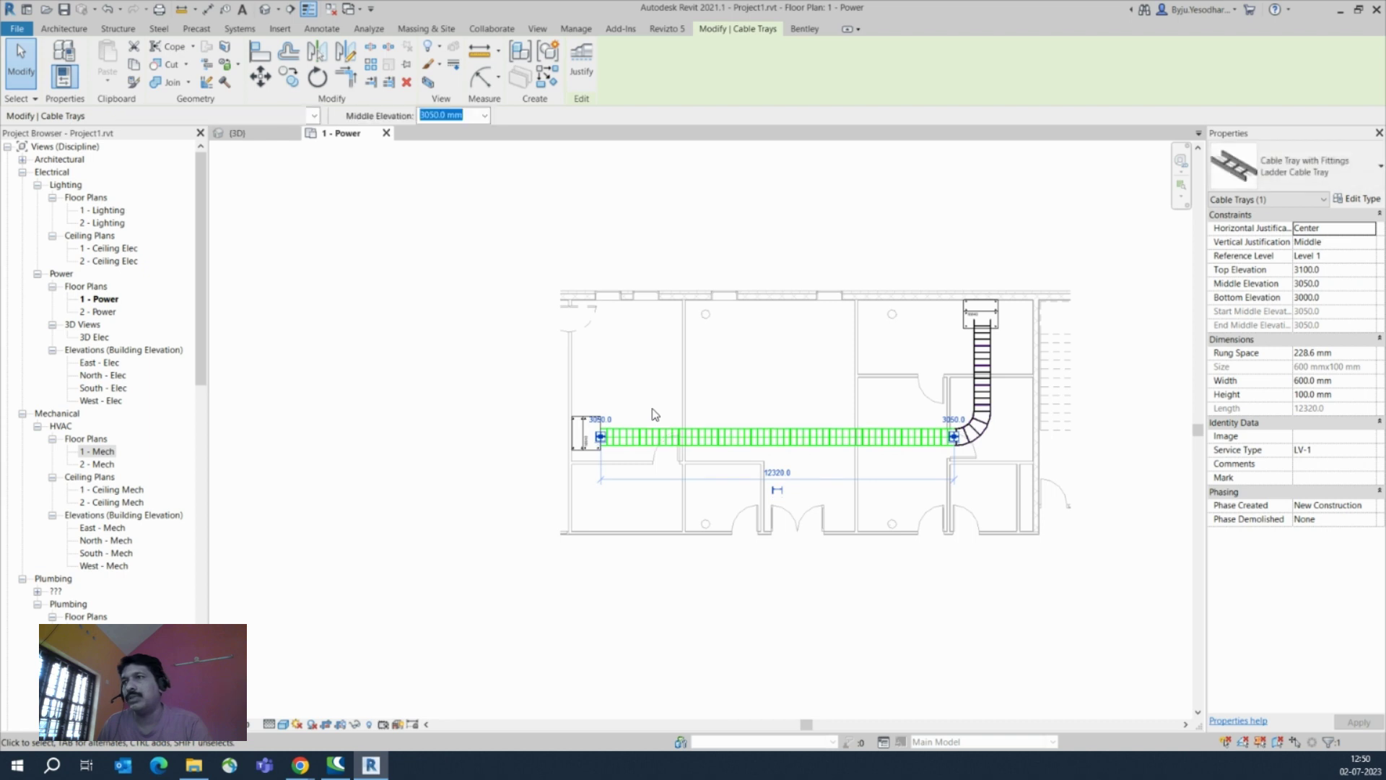
pyautogui.press('Up')
pyautogui.click(663, 394)
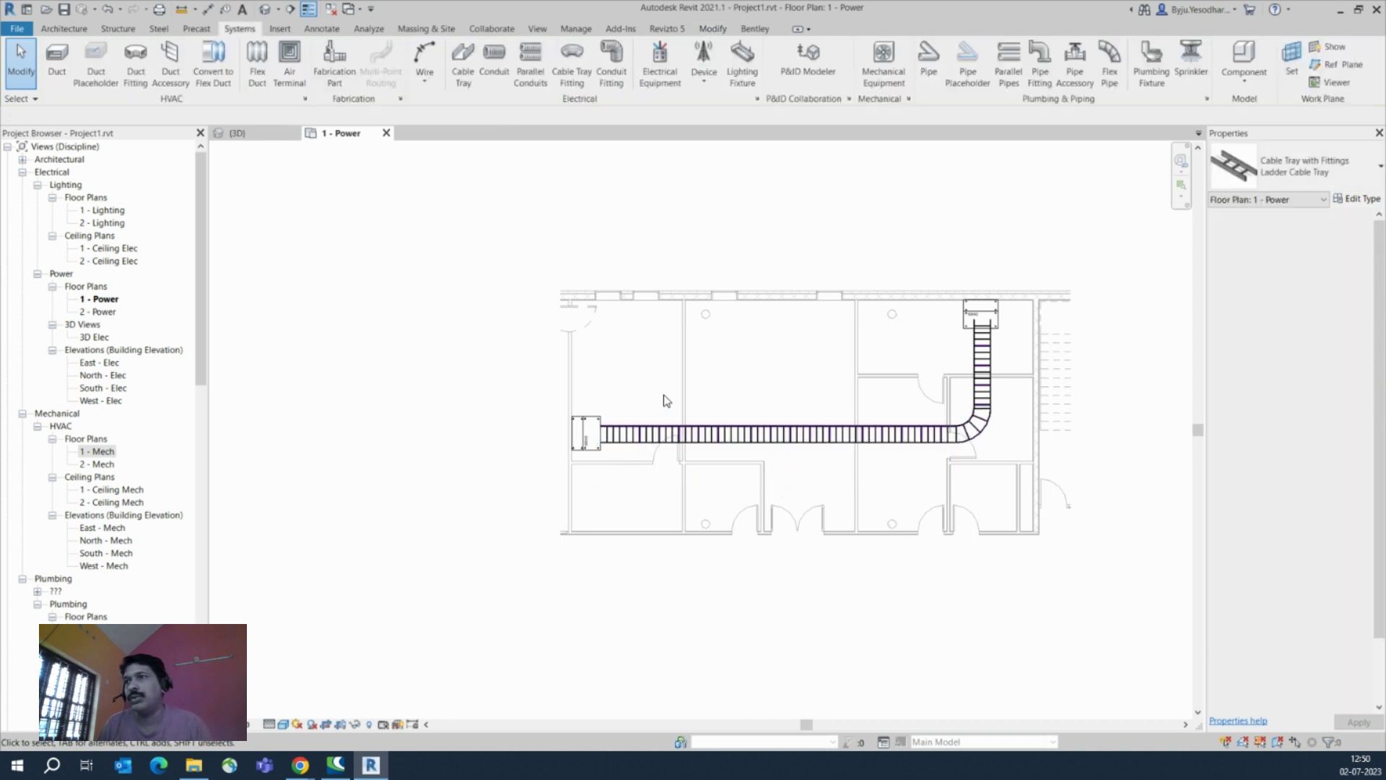
# Examine the cable tray run between both panels in the 3D view, then return to the 1 - Power plan
pyautogui.click(248, 135)
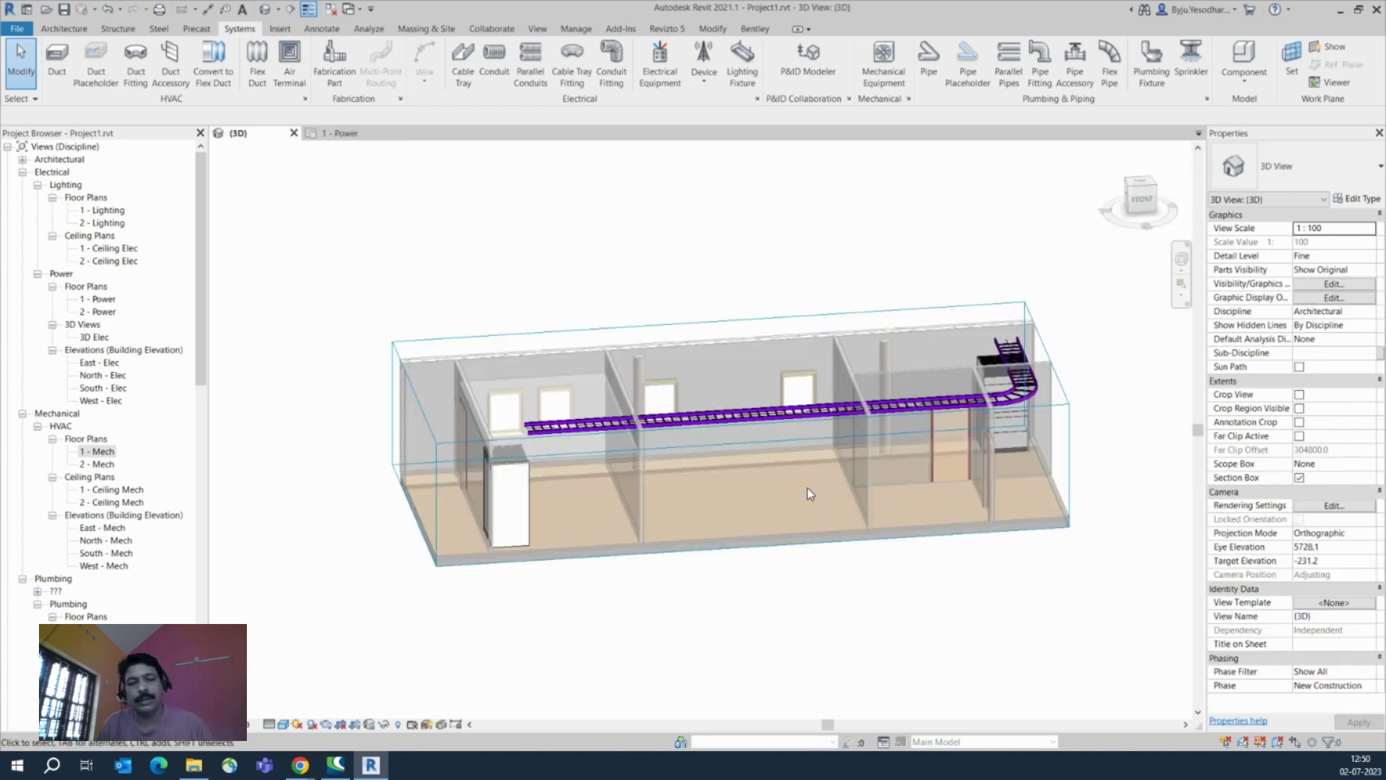
pyautogui.keyDown('shift'); pyautogui.moveTo(782, 483); pyautogui.dragTo(860, 405, button='middle'); pyautogui.keyUp('shift')
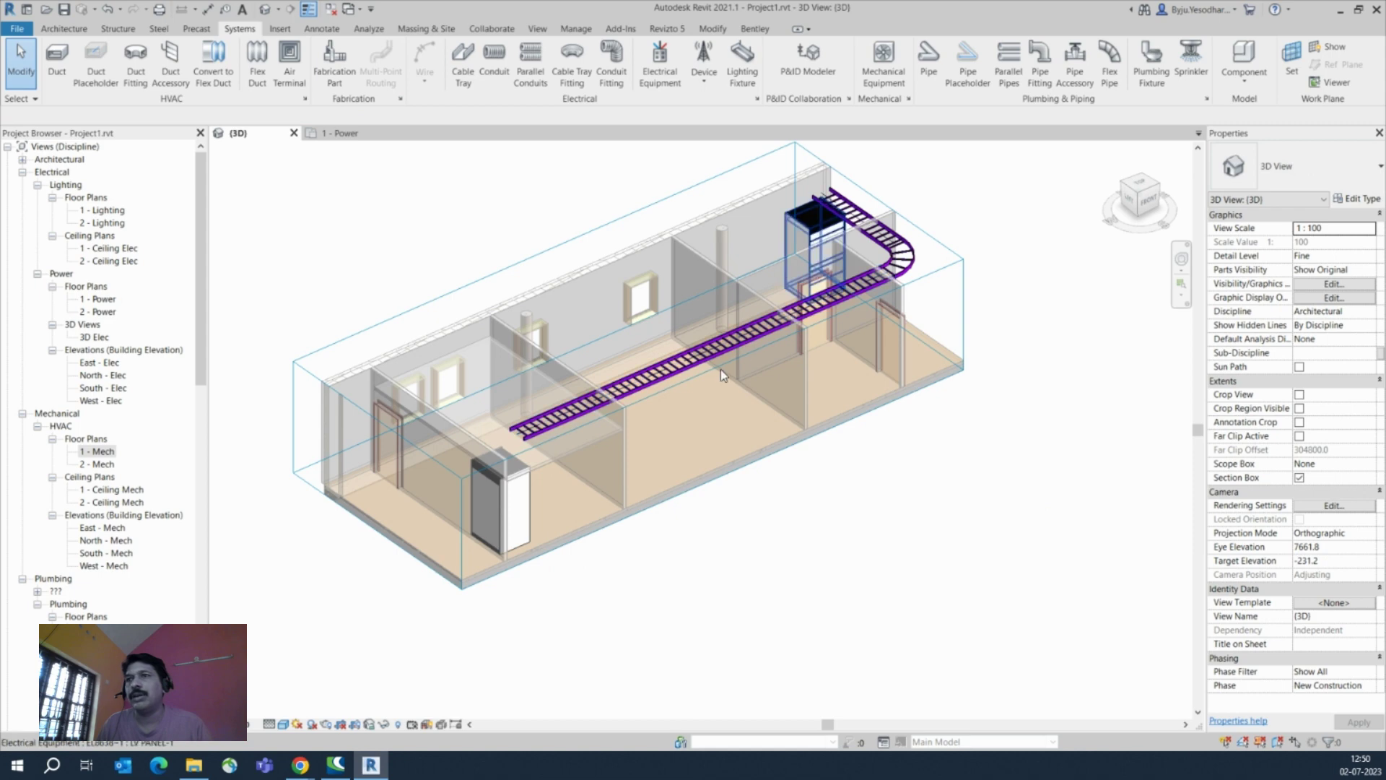
pyautogui.click(348, 135)
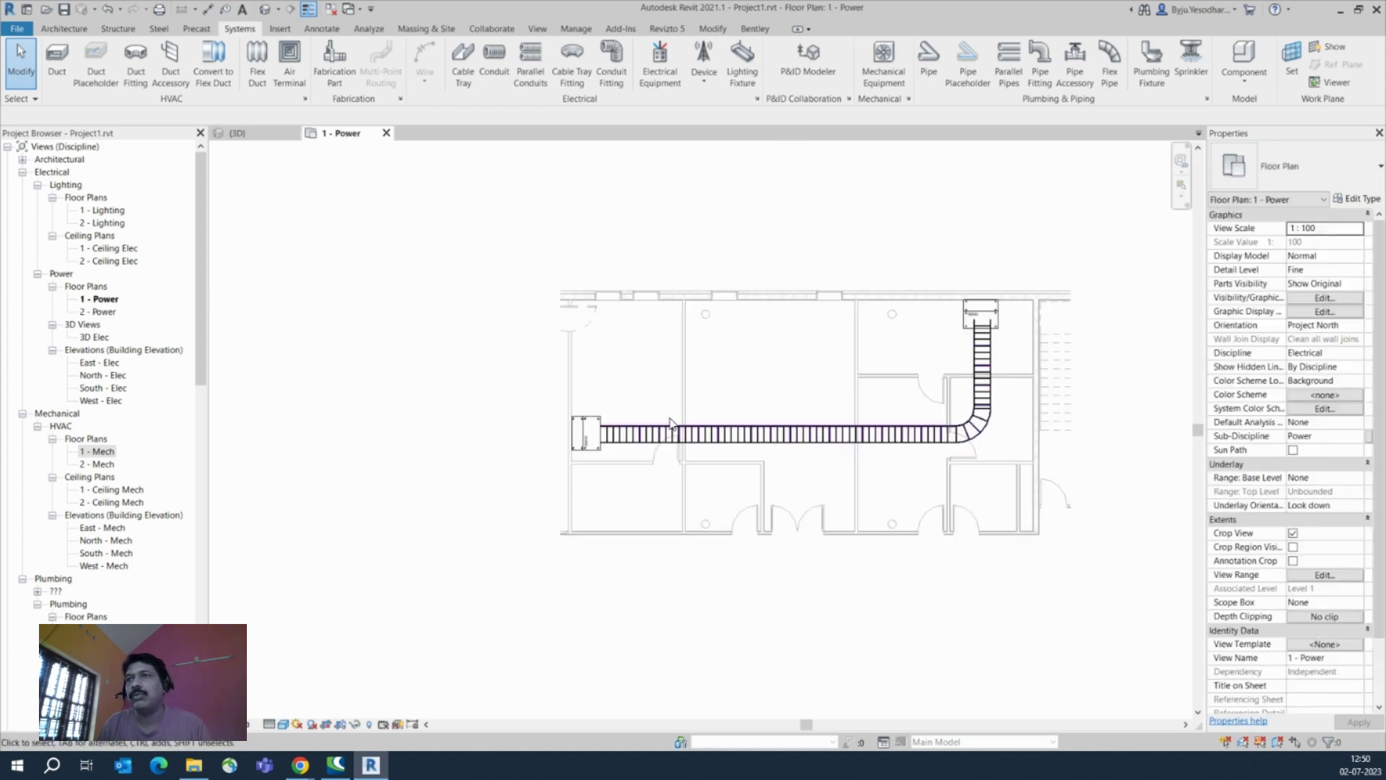
# Create an upward-looking section across the left-wall panel and the tray's start, with a far clip offset of about 783 mm
pyautogui.scroll(2, 657, 493)
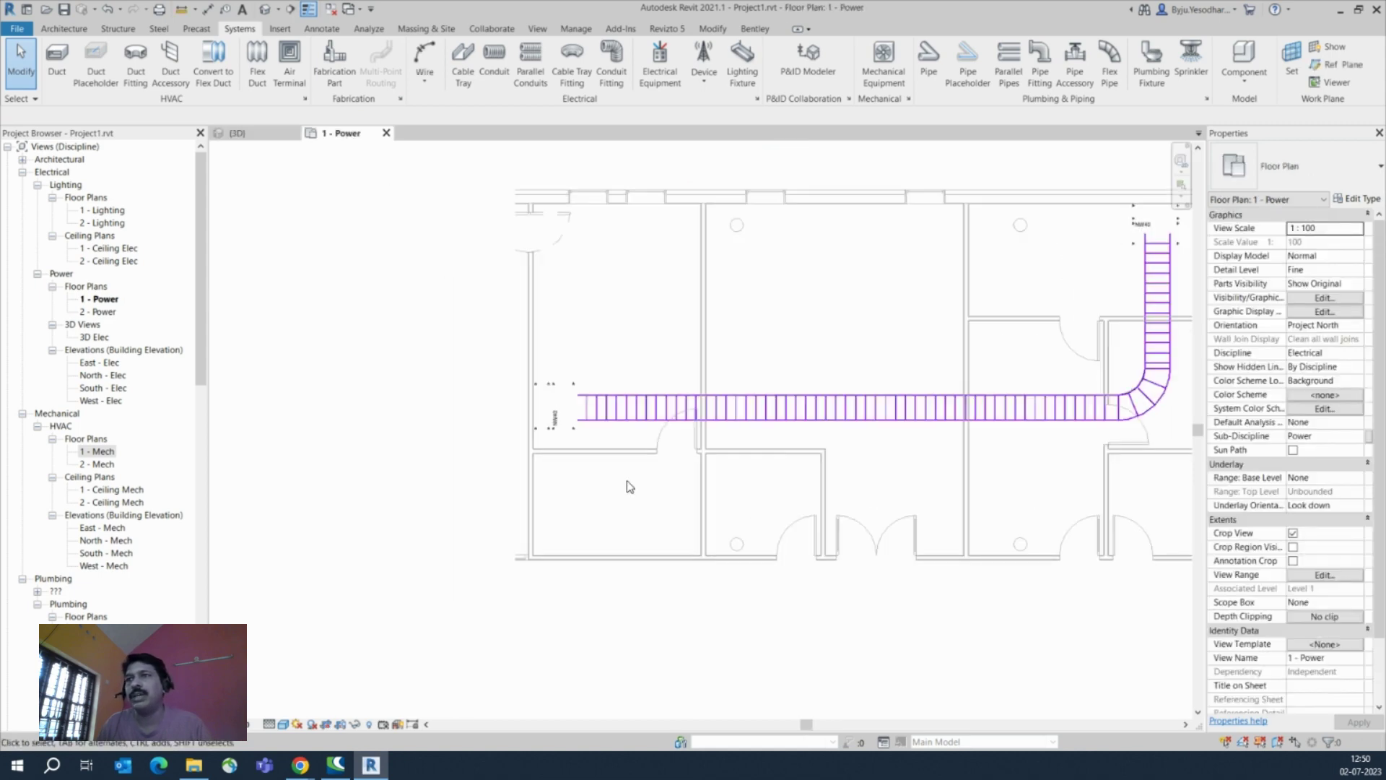
pyautogui.click(289, 10)
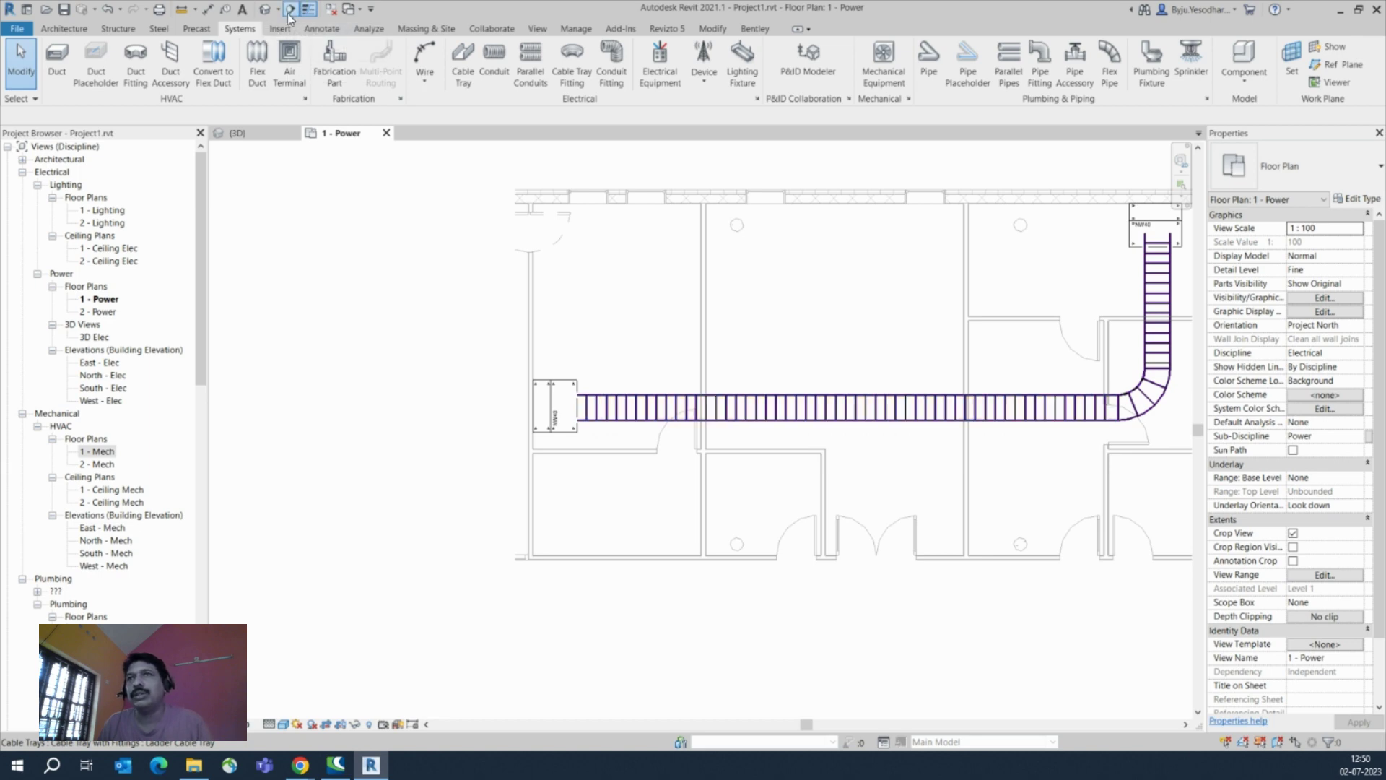
pyautogui.click(507, 419)
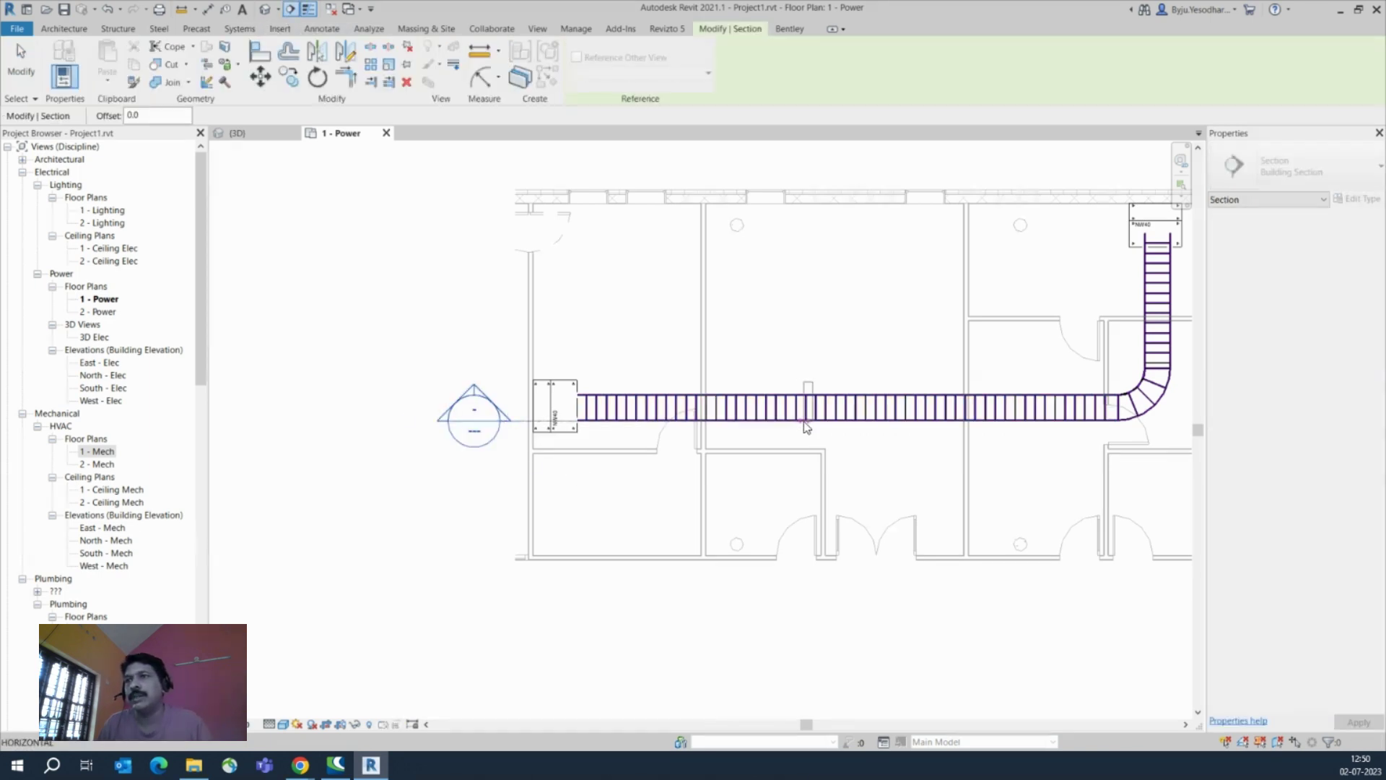
pyautogui.click(806, 426)
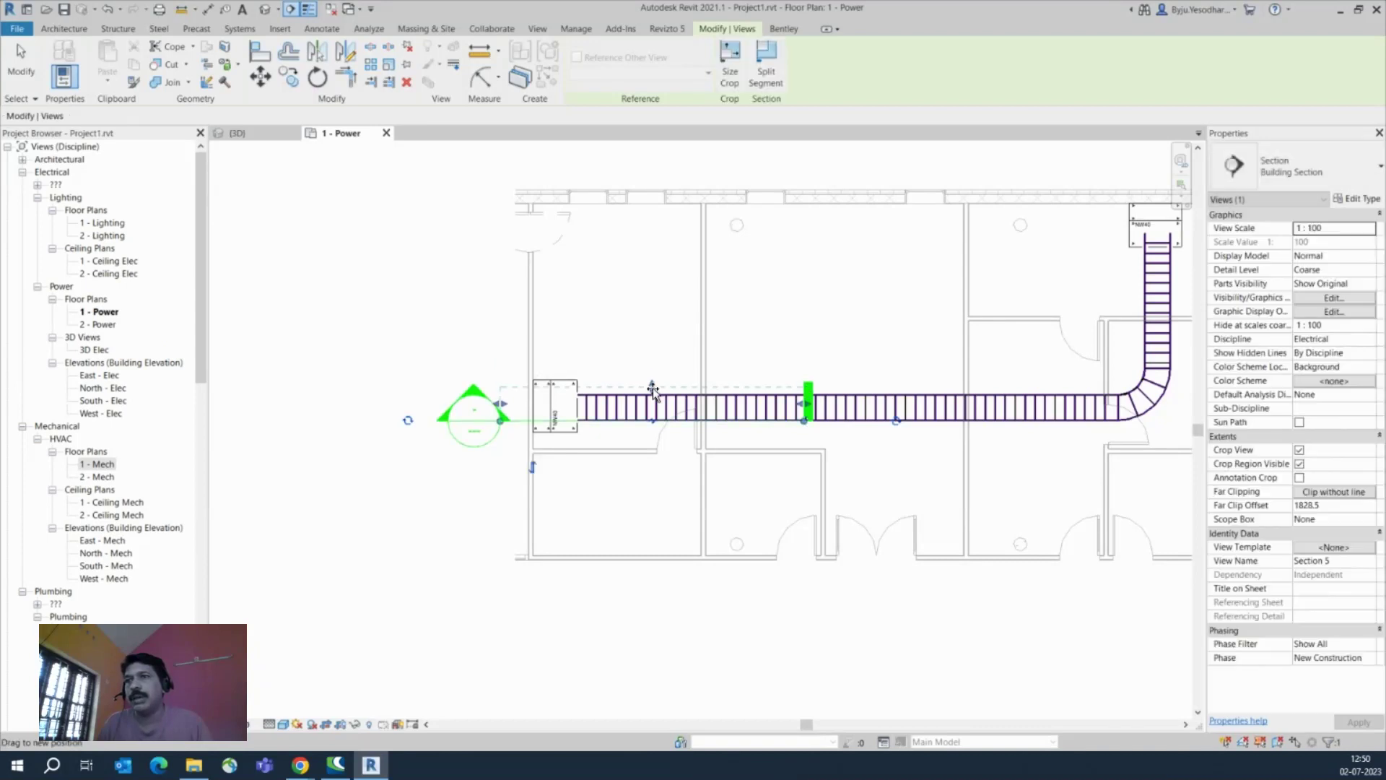
pyautogui.moveTo(608, 421); pyautogui.dragTo(608, 432)
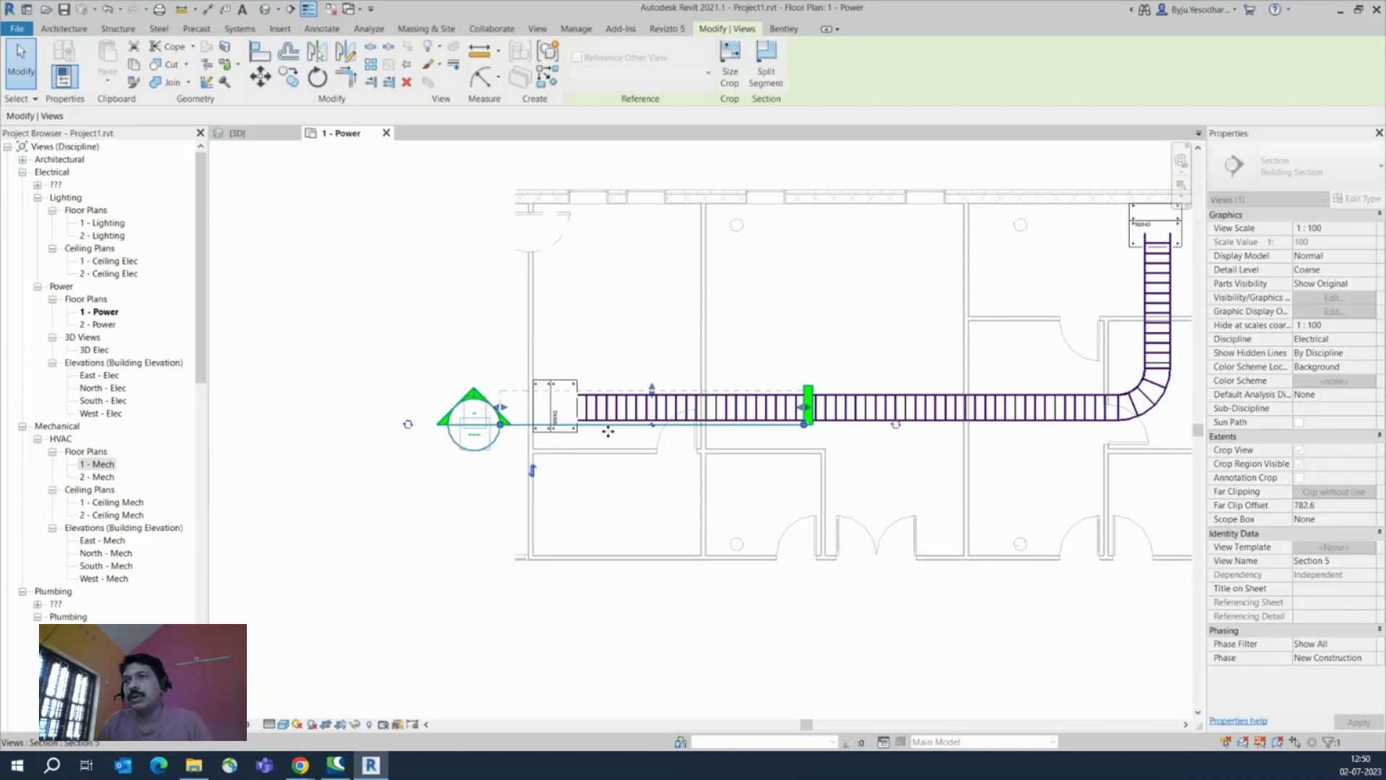
# Open the view of the new section through the left-wall panel and clear the selection
pyautogui.rightClick(610, 431)
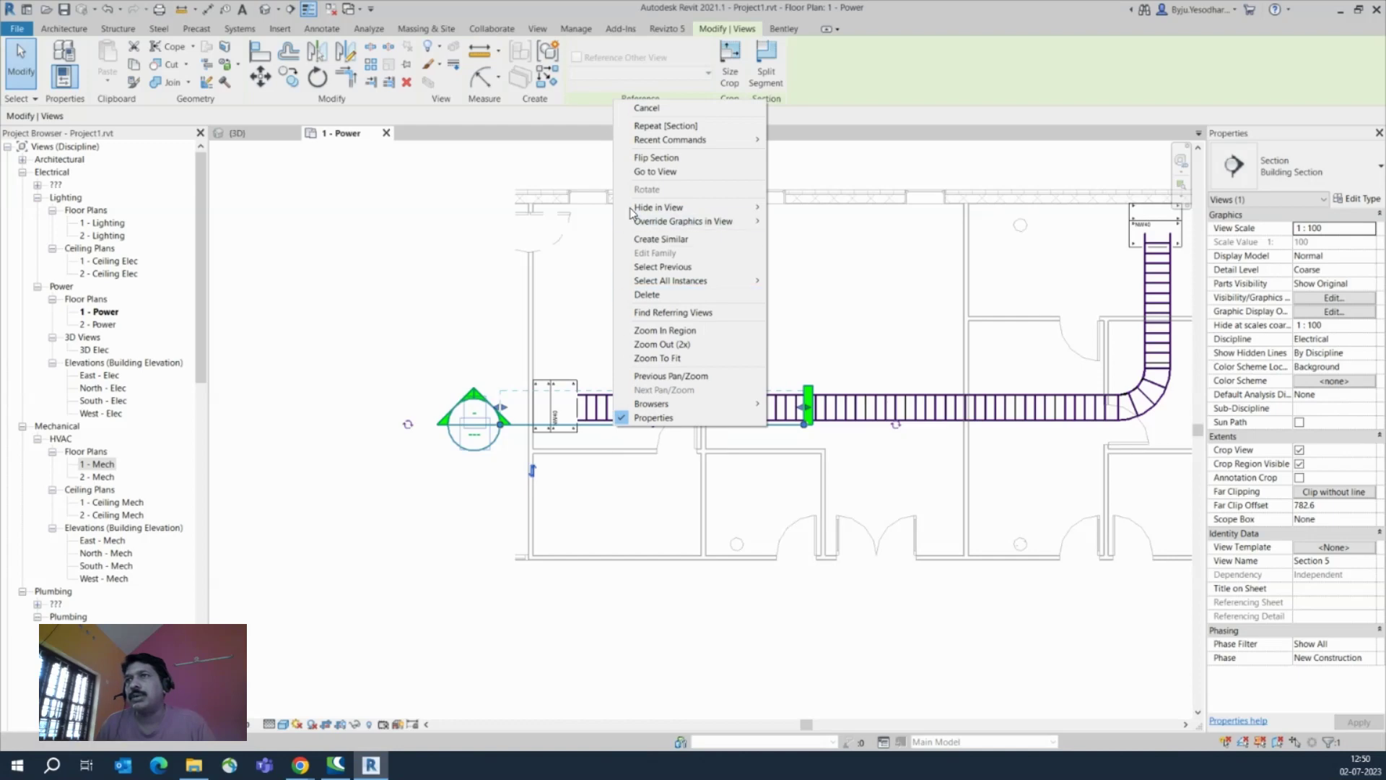
pyautogui.click(654, 171)
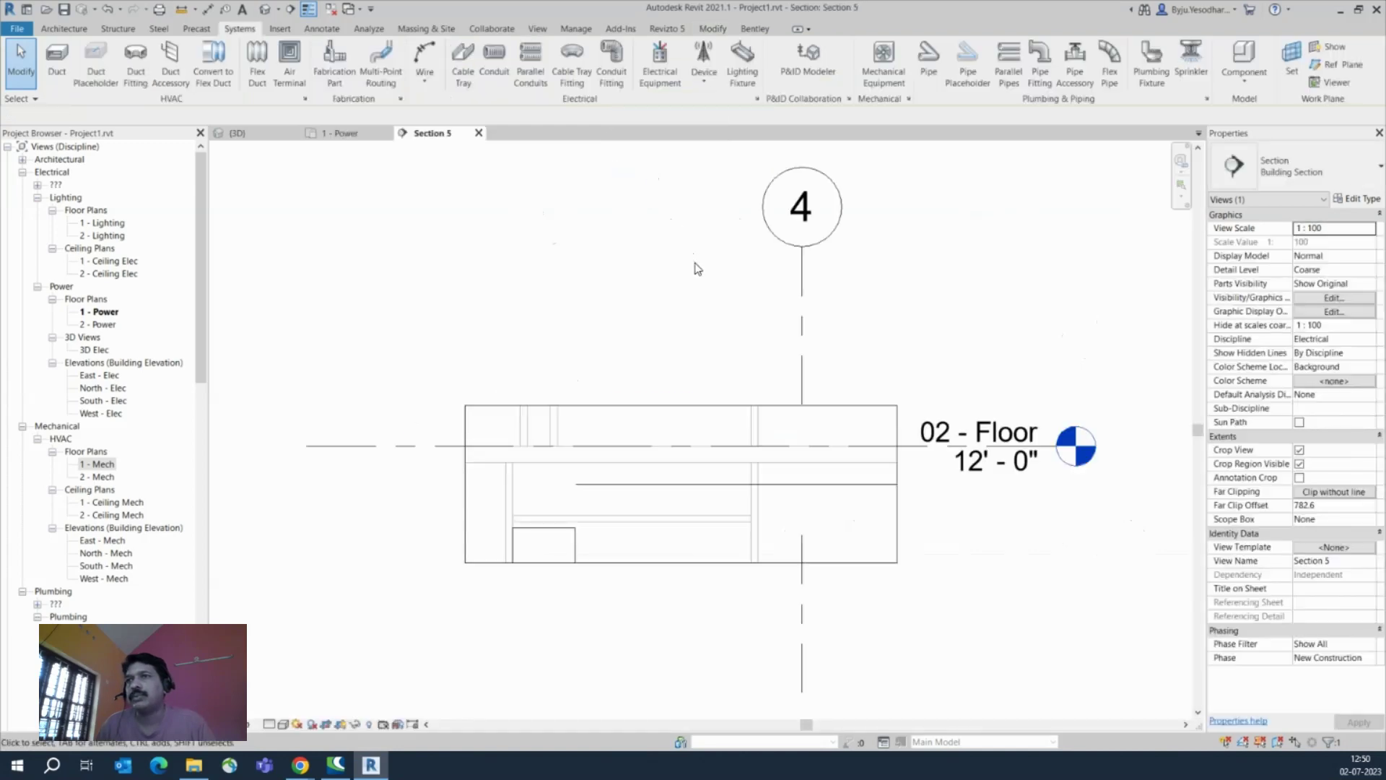
pyautogui.click(745, 329)
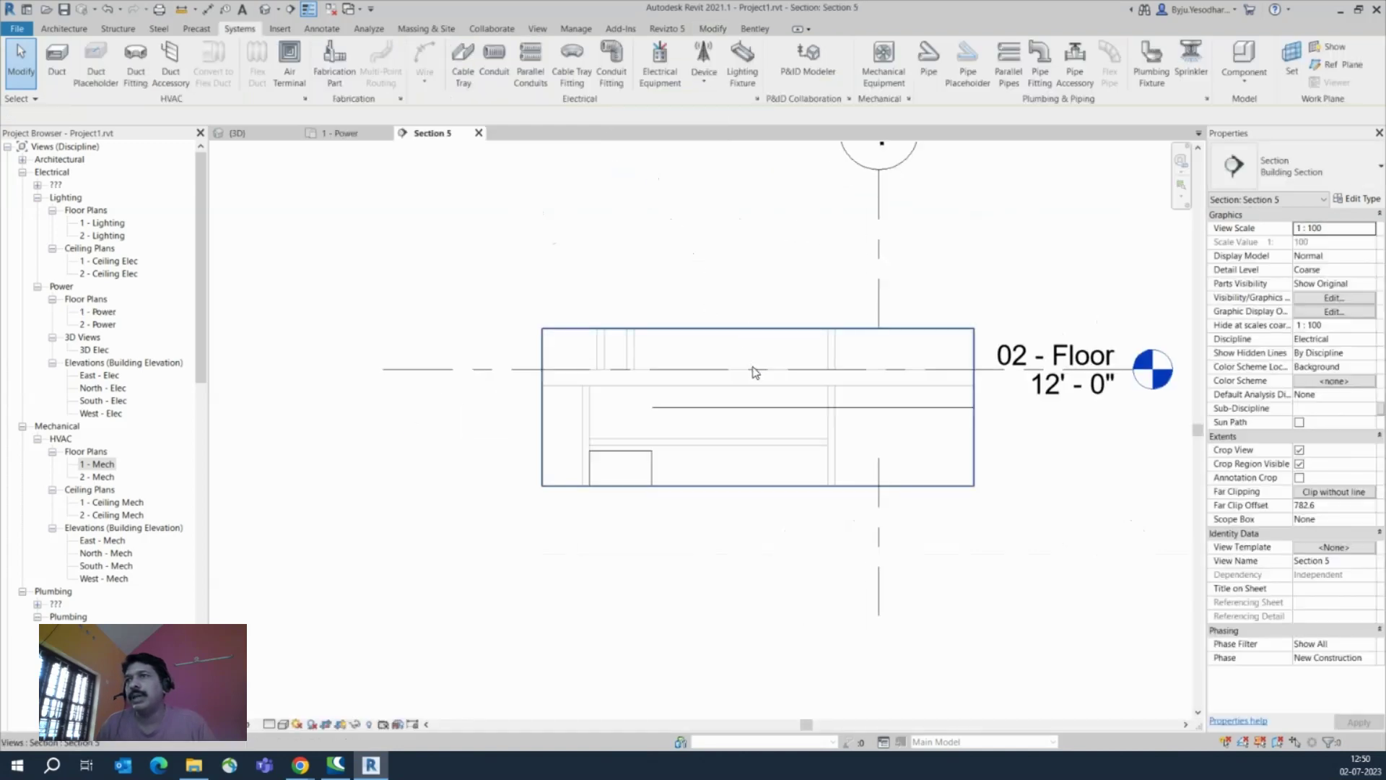
# Extend the section's crop region upward past 03 - Floor and downward below 01 - Entry Level so the whole panel shows
pyautogui.click(755, 372)
pyautogui.scroll(-4, 755, 372)
pyautogui.moveTo(753, 351); pyautogui.dragTo(754, 210)
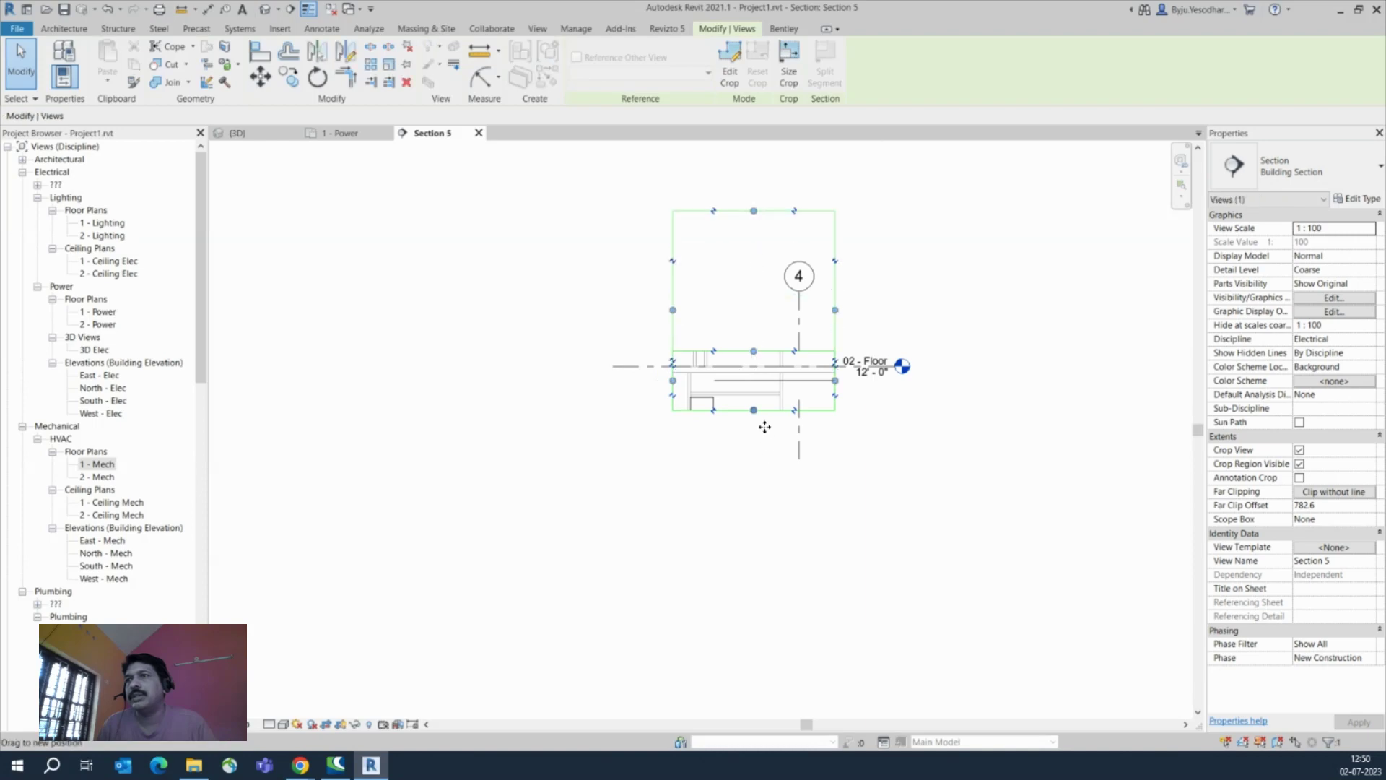
pyautogui.moveTo(754, 409); pyautogui.dragTo(754, 567)
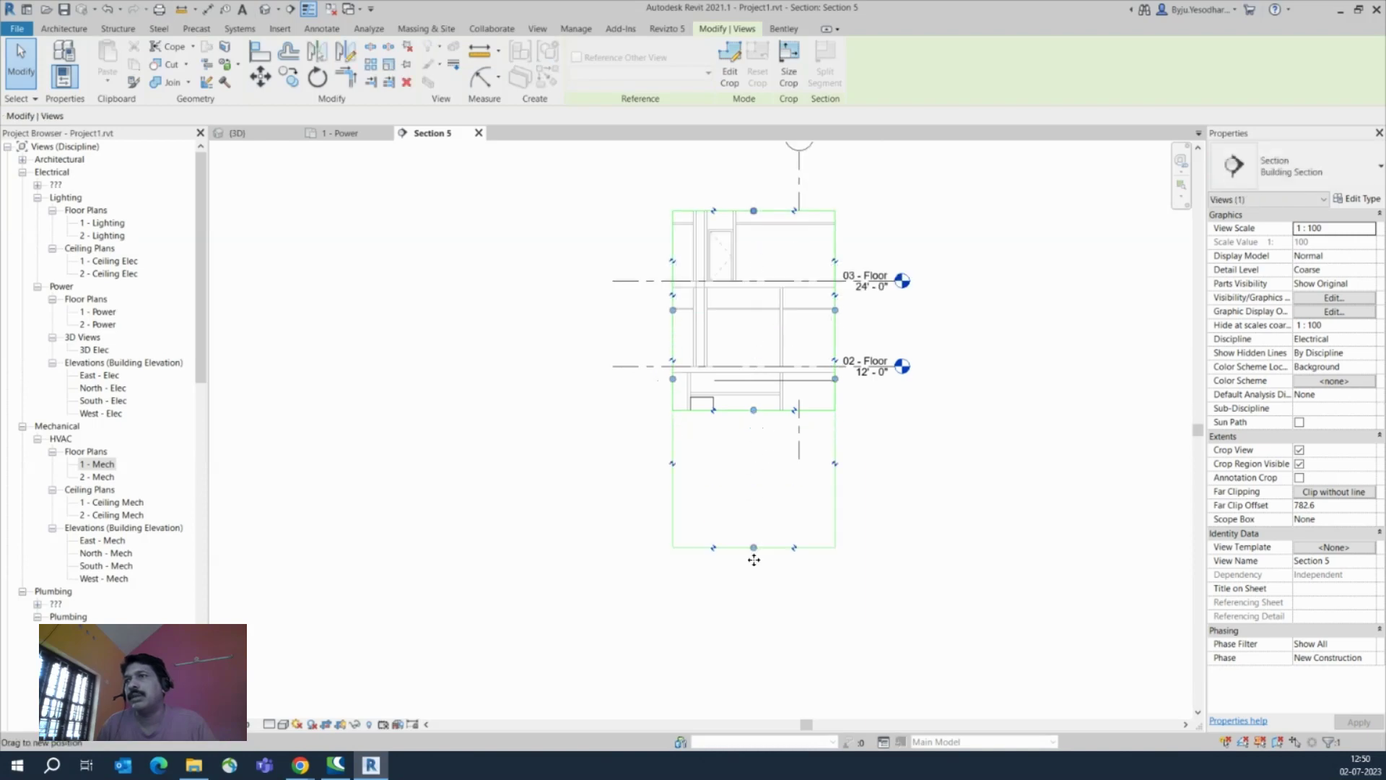
pyautogui.click(997, 445)
pyautogui.scroll(3, 895, 433)
pyautogui.scroll(3, 791, 374)
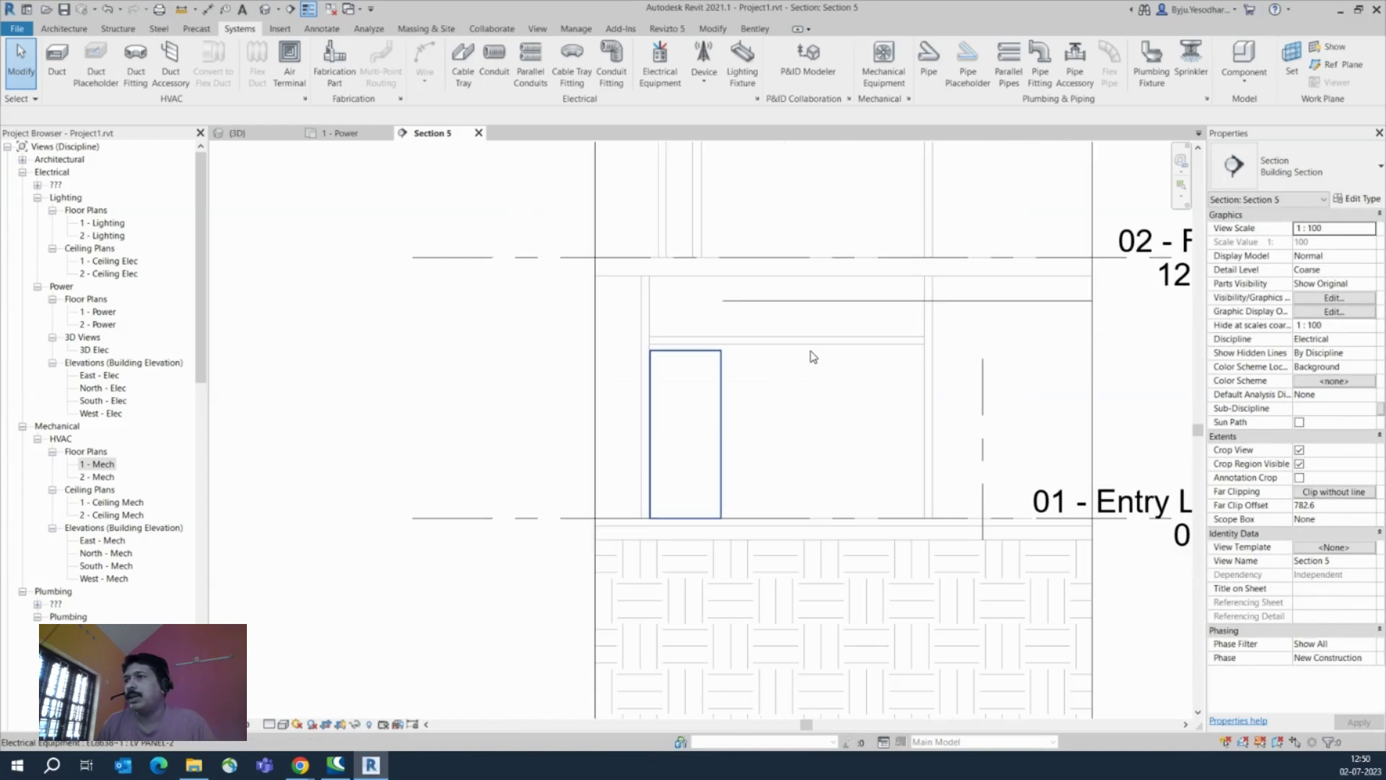
pyautogui.scroll(-2, 759, 371)
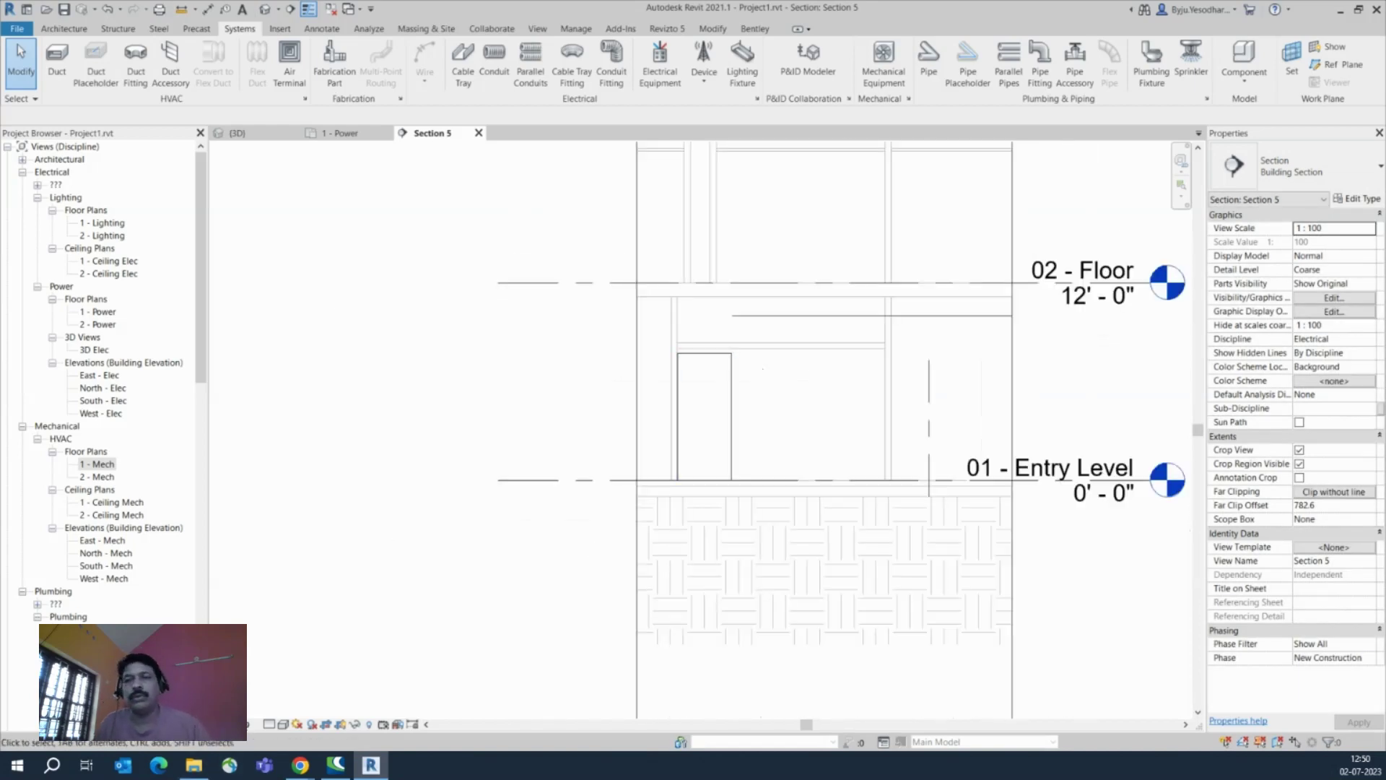
# Set the section view's detail level to Fine and its scale to 1:25
pyautogui.click(270, 725)
pyautogui.click(283, 713)
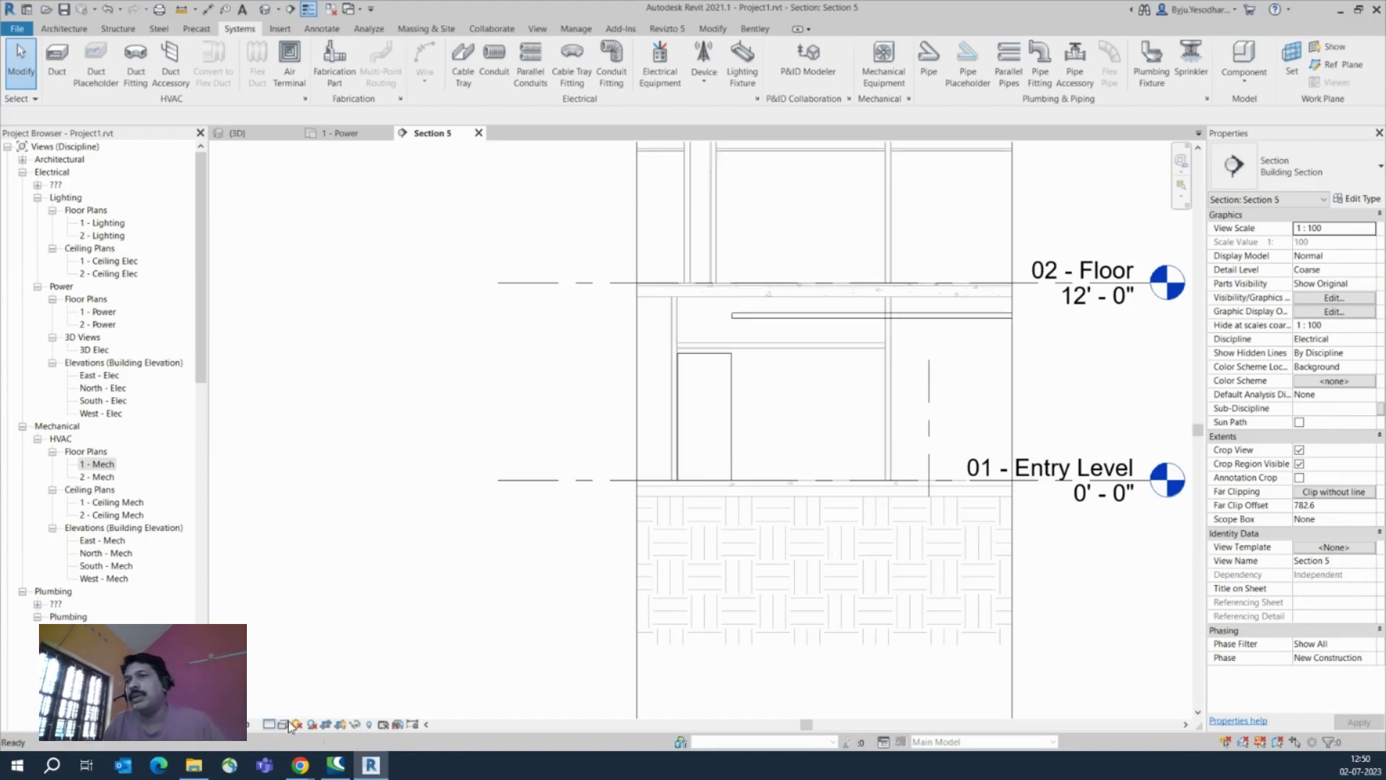
pyautogui.click(248, 725)
pyautogui.click(255, 612)
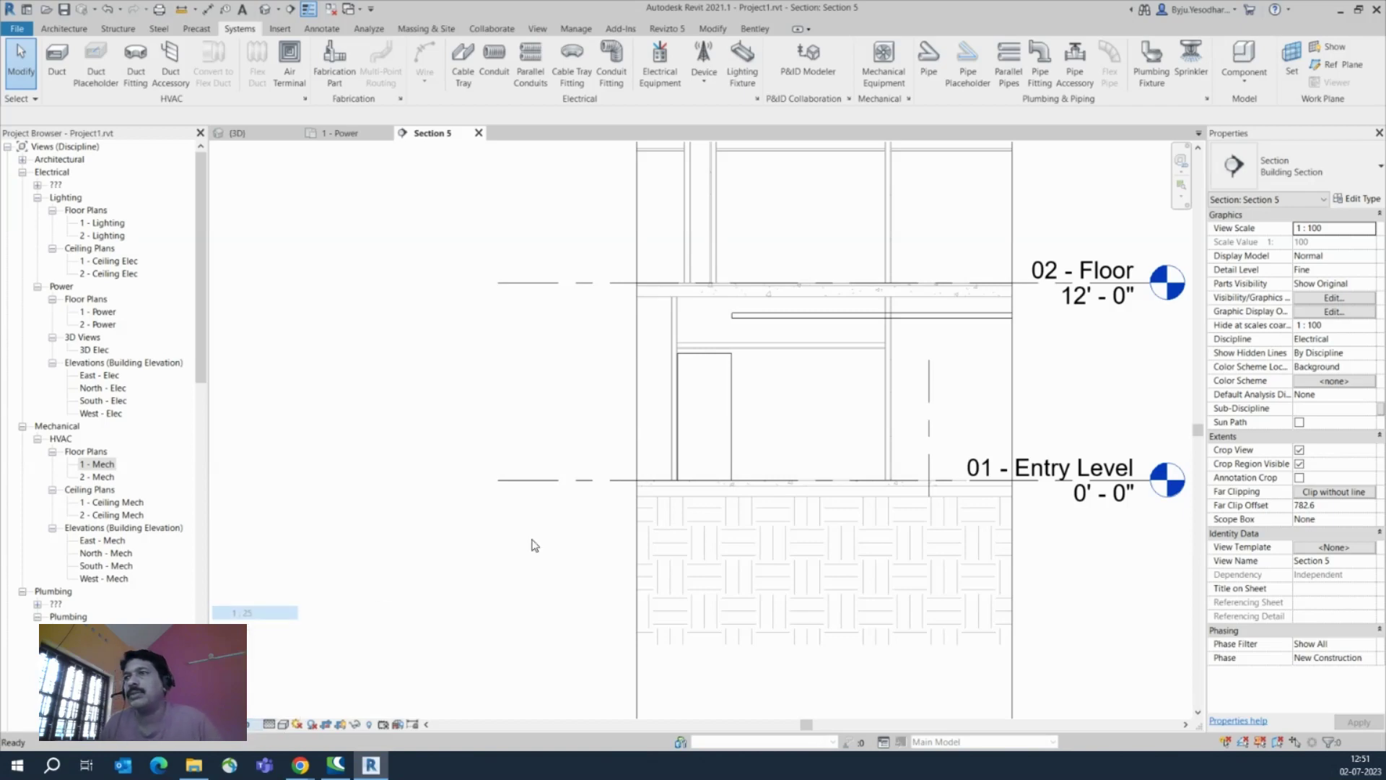
# Draw a 900 mm vertical ladder cable tray drop from the tray's open end down to the left-wall panel
pyautogui.scroll(-2, 686, 503)
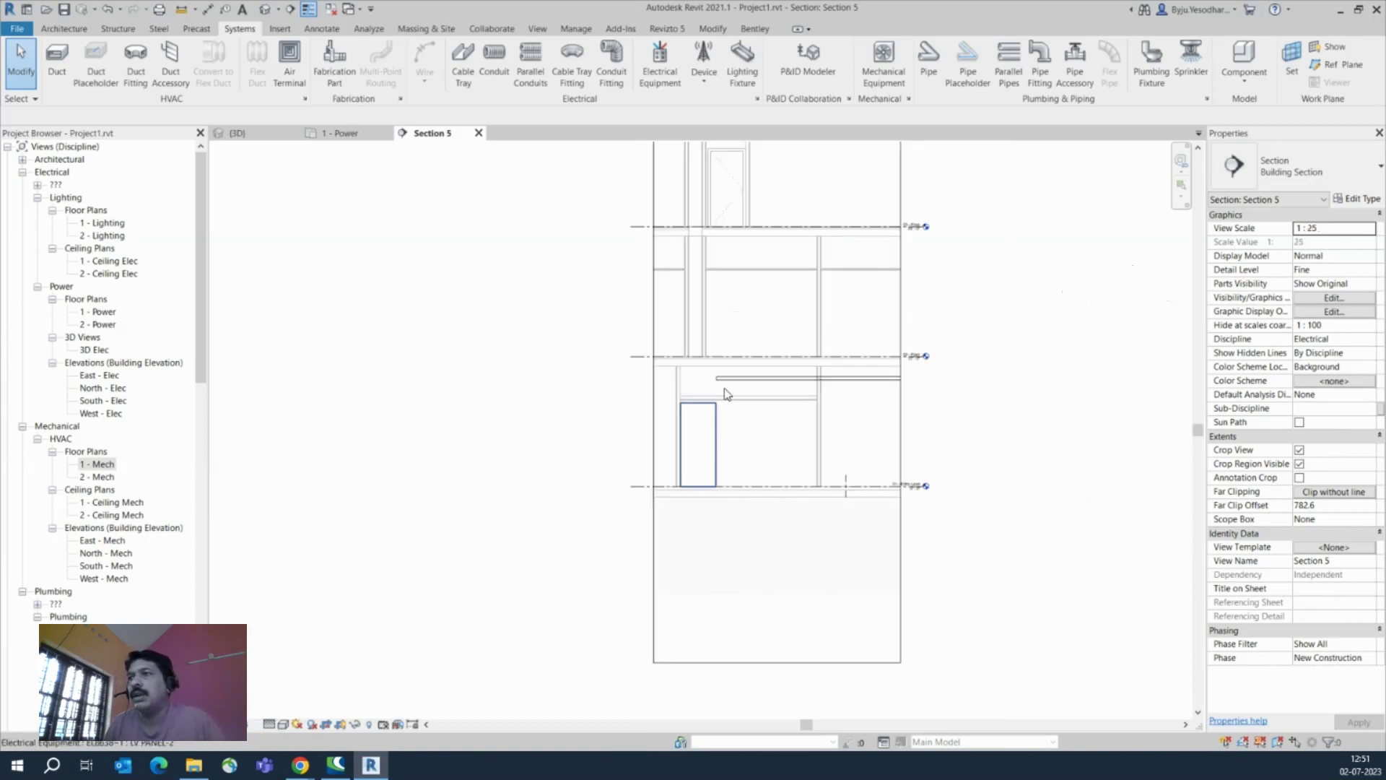
pyautogui.scroll(3, 725, 387)
pyautogui.scroll(-1, 725, 387)
pyautogui.scroll(1, 729, 389)
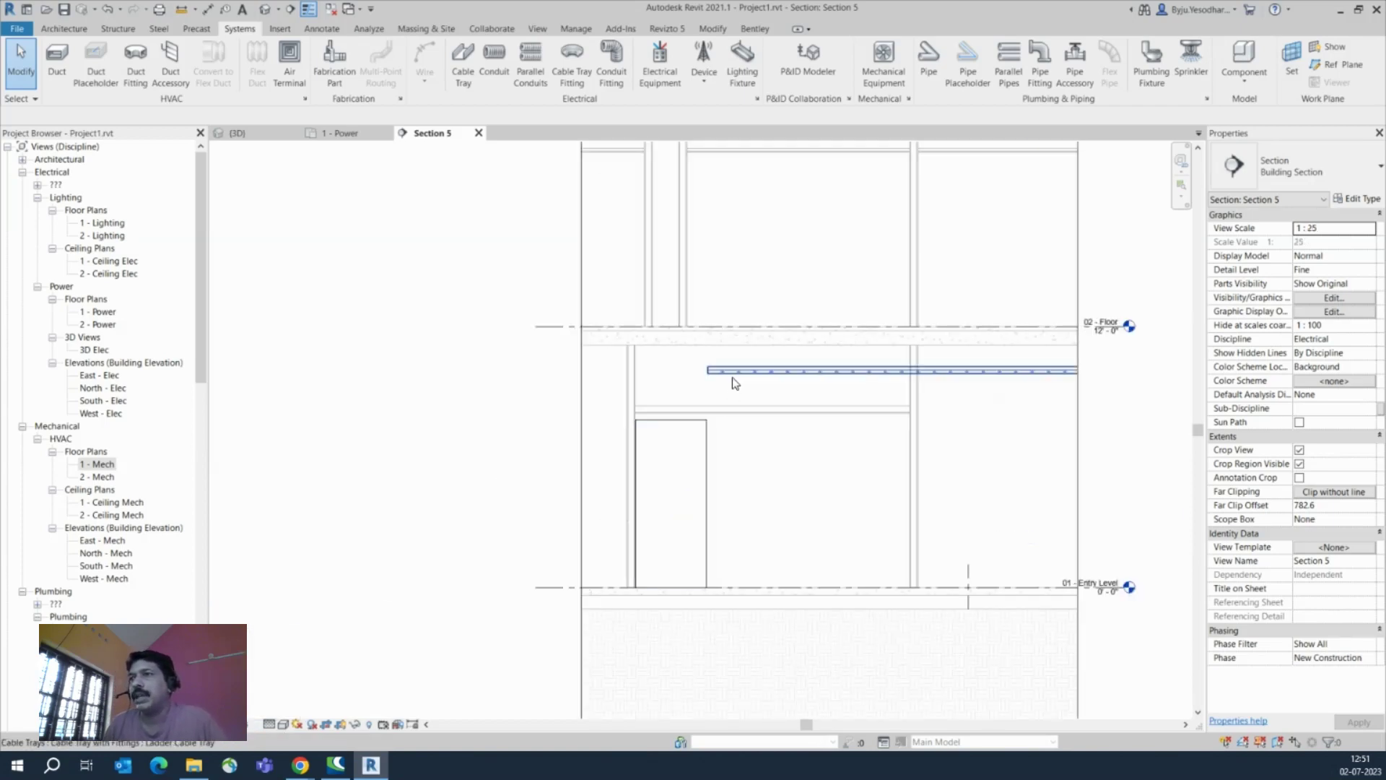
pyautogui.click(732, 377)
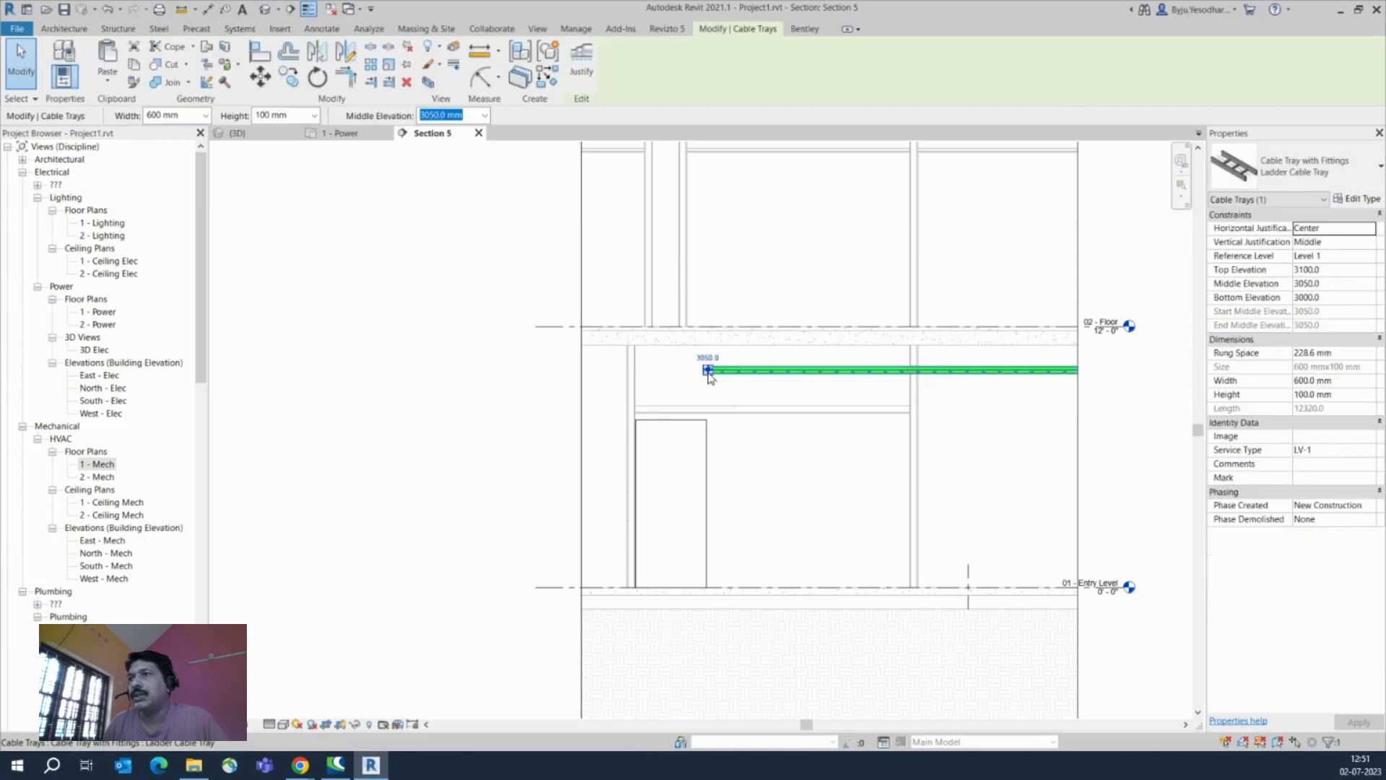
pyautogui.rightClick(708, 373)
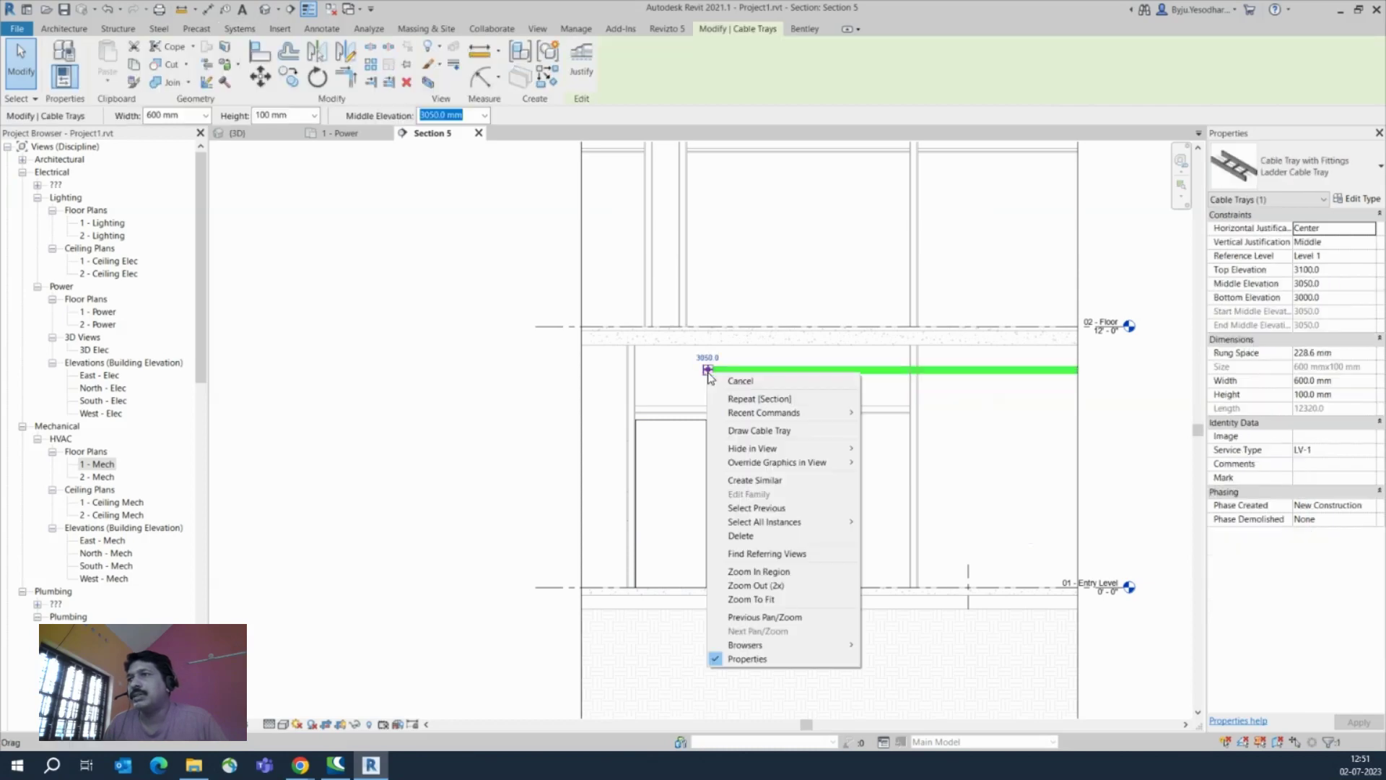
pyautogui.click(740, 431)
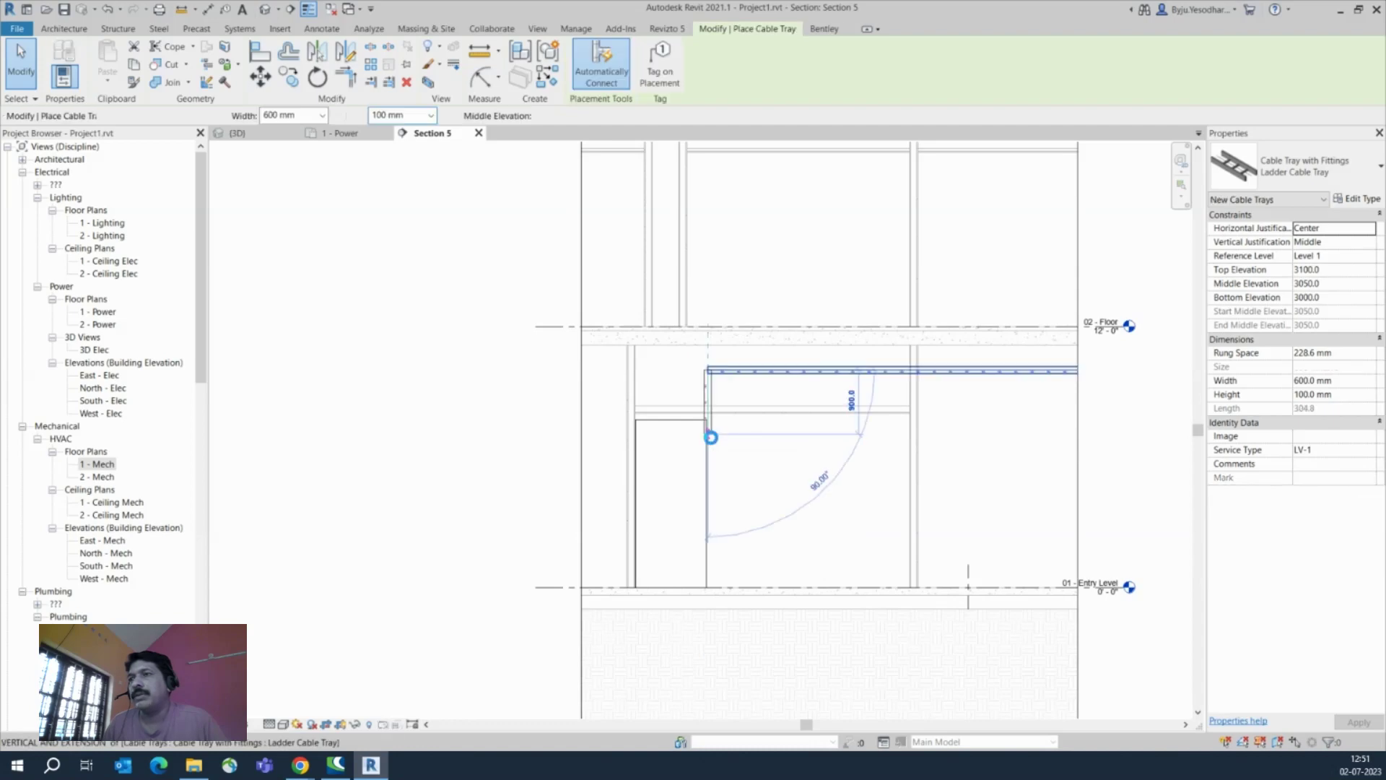
pyautogui.click(711, 436)
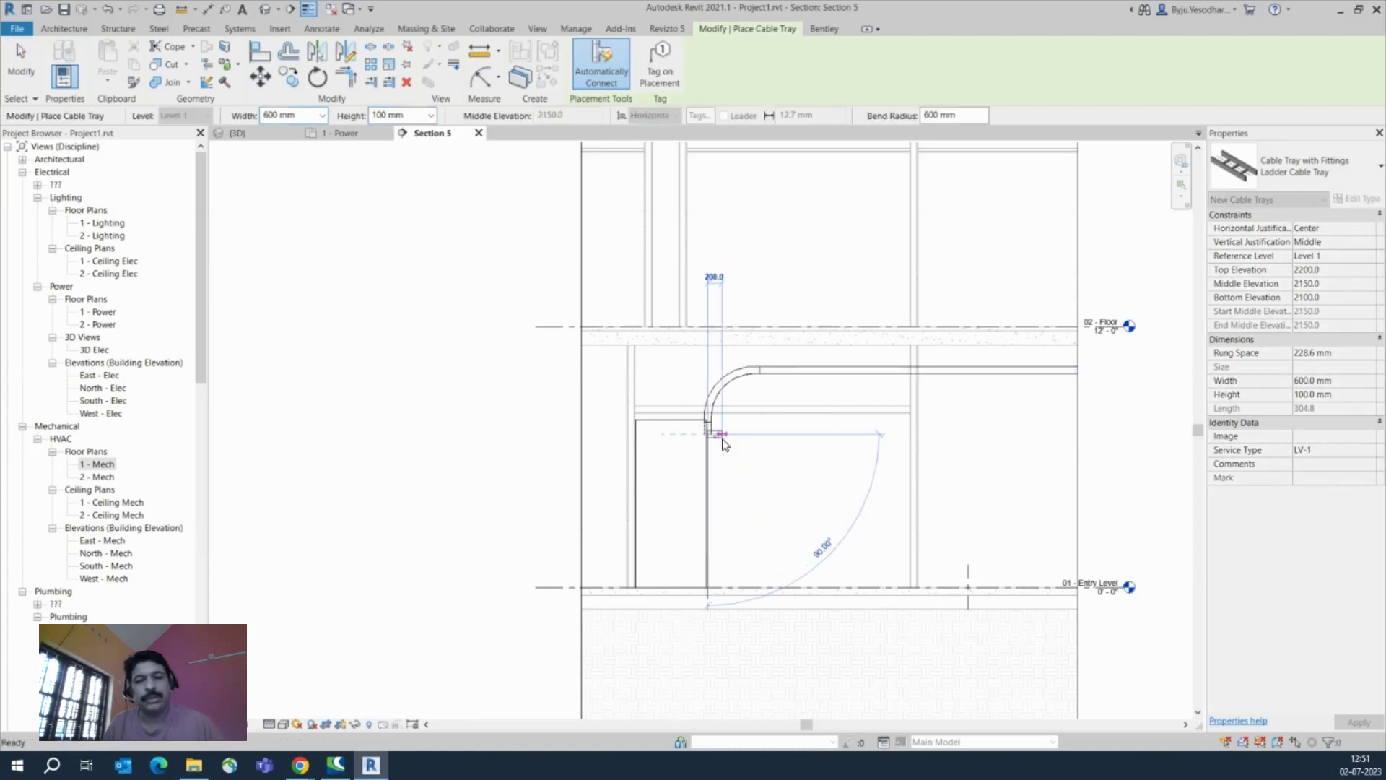
pyautogui.press('Escape')
pyautogui.press('Escape')
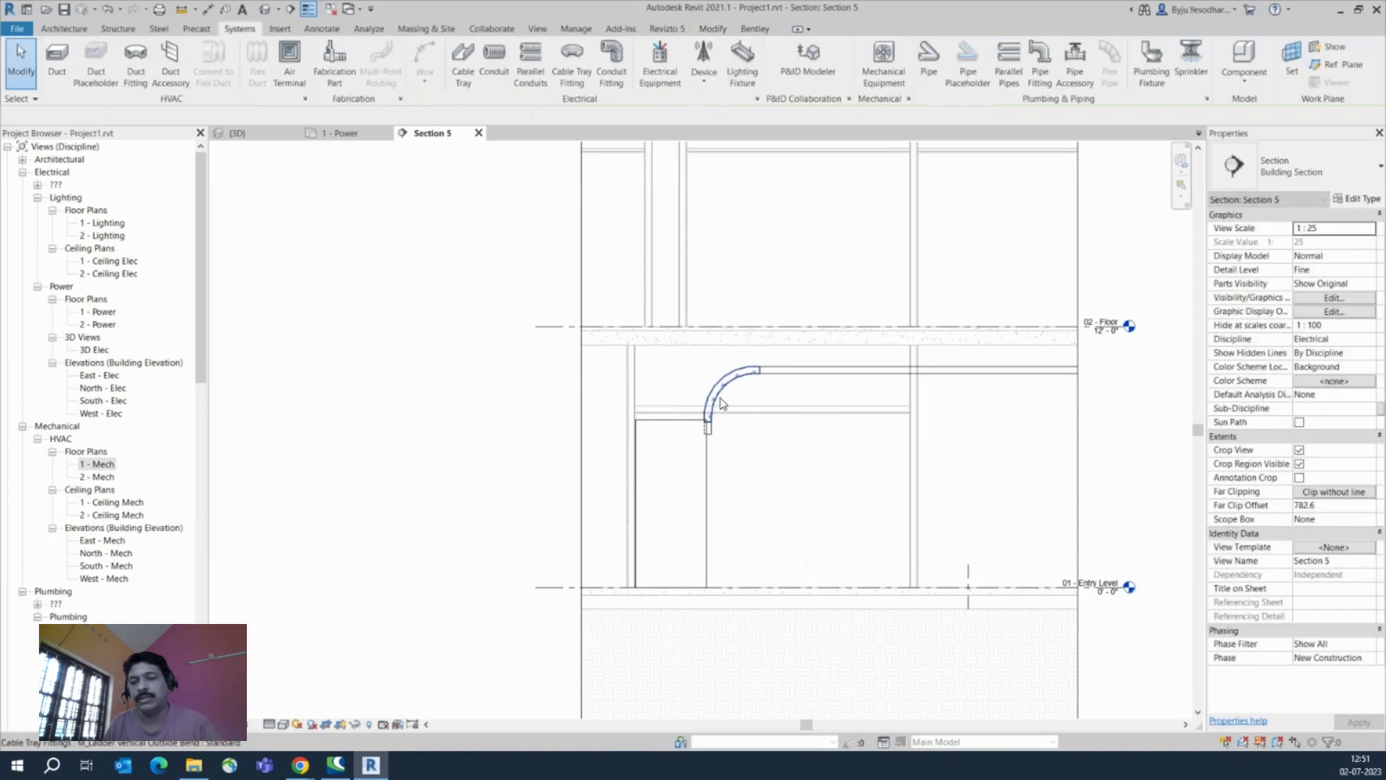
# Nudge the vertical bend left until the drop sits over the middle of the panel, and give the bend a smaller radius
pyautogui.click(722, 404)
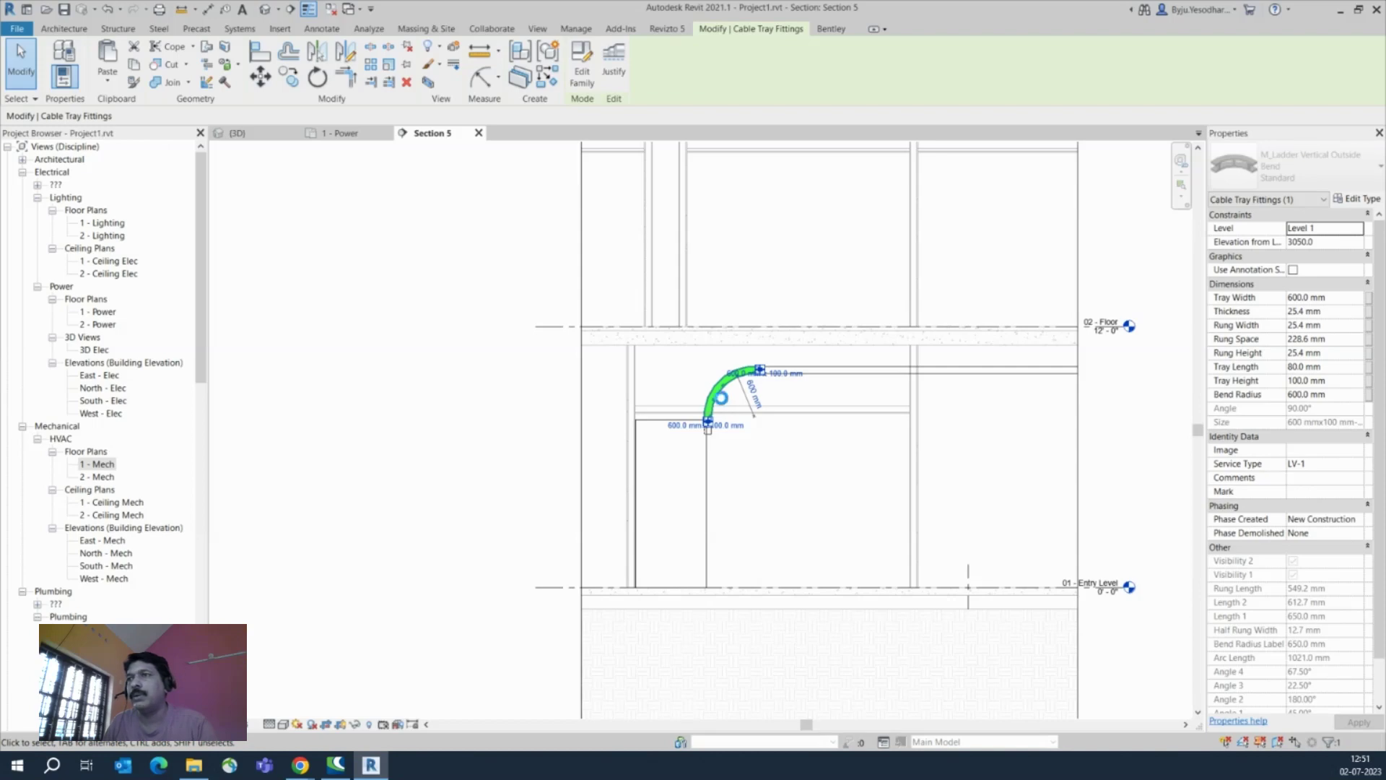
pyautogui.press('Left')
pyautogui.press('Left')
pyautogui.press('Left')
pyautogui.press('Left')
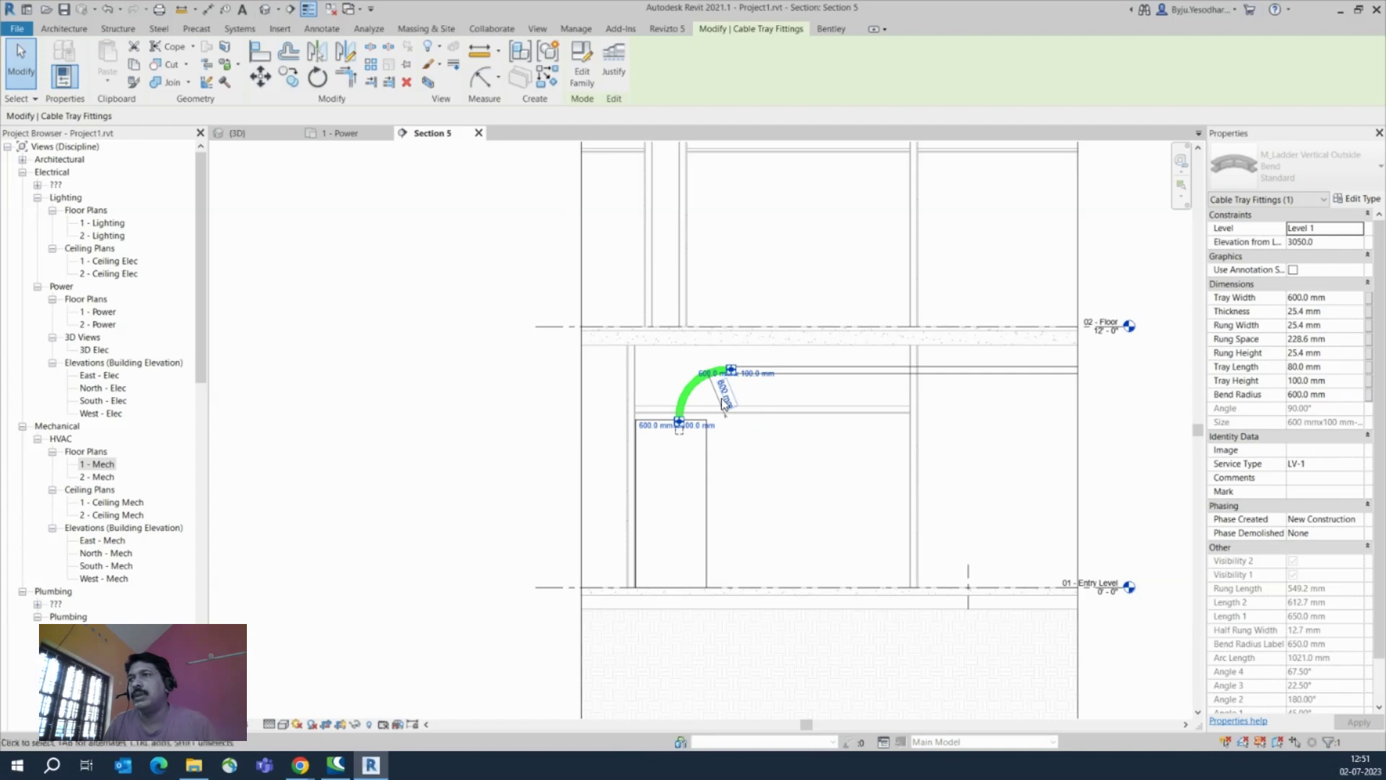
pyautogui.click(721, 396)
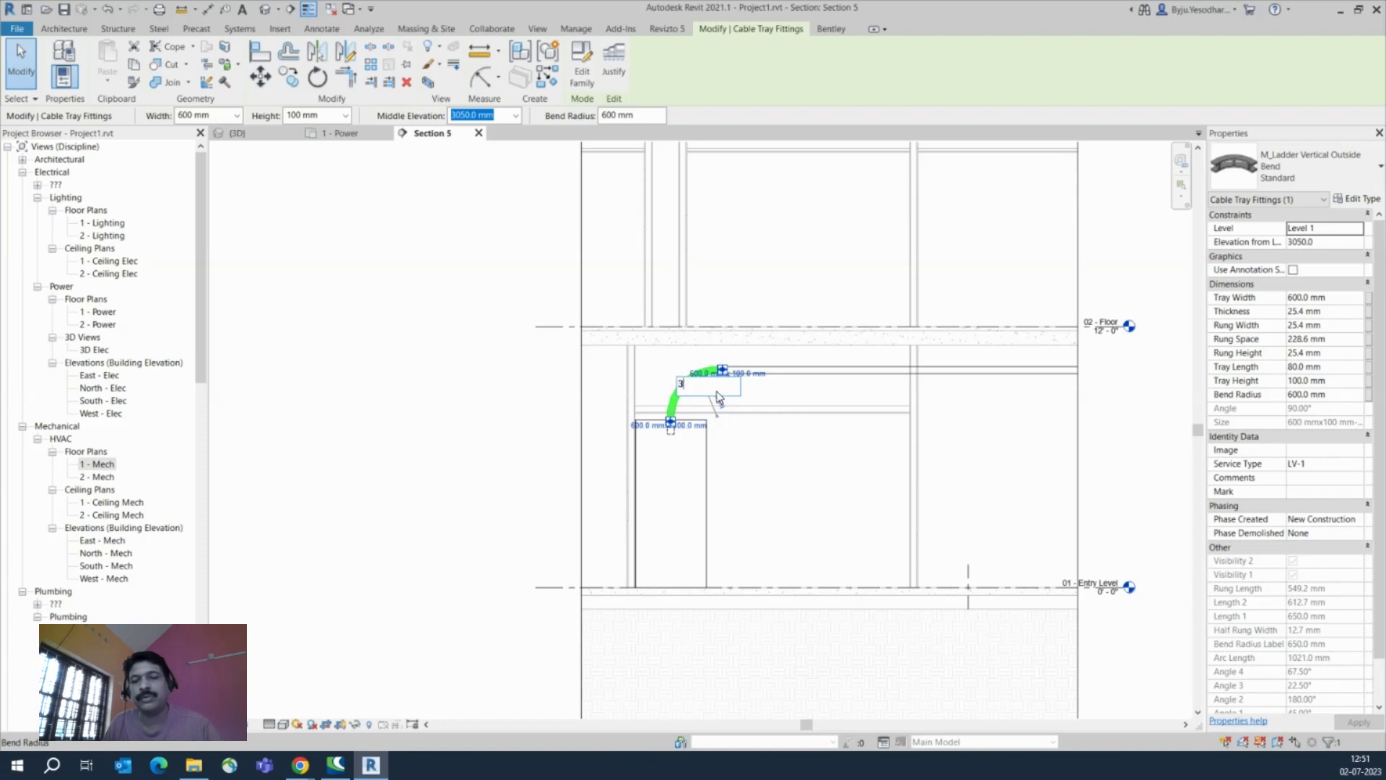
pyautogui.press('Return')
pyautogui.click(802, 461)
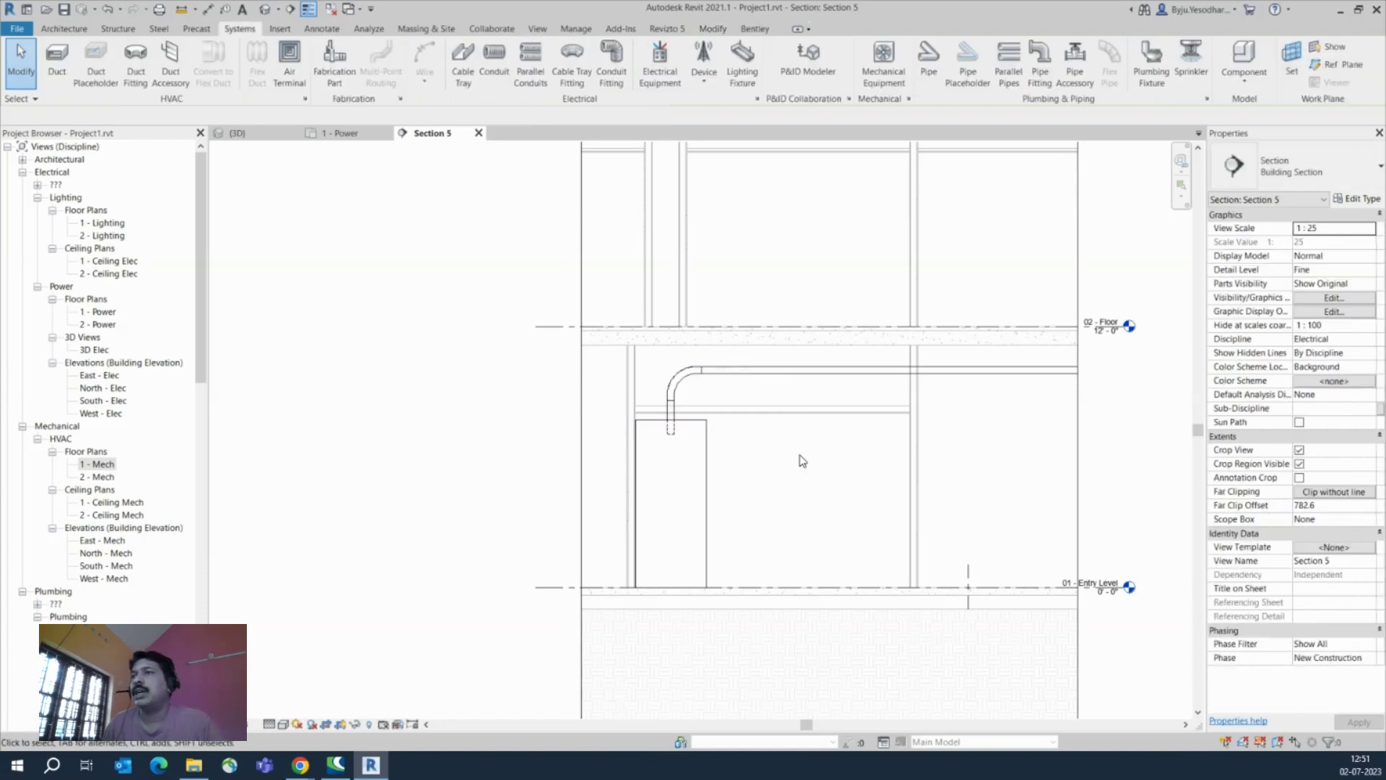
# Examine the tray's vertical drop onto the left-wall panel in the 3D view
pyautogui.click(256, 134)
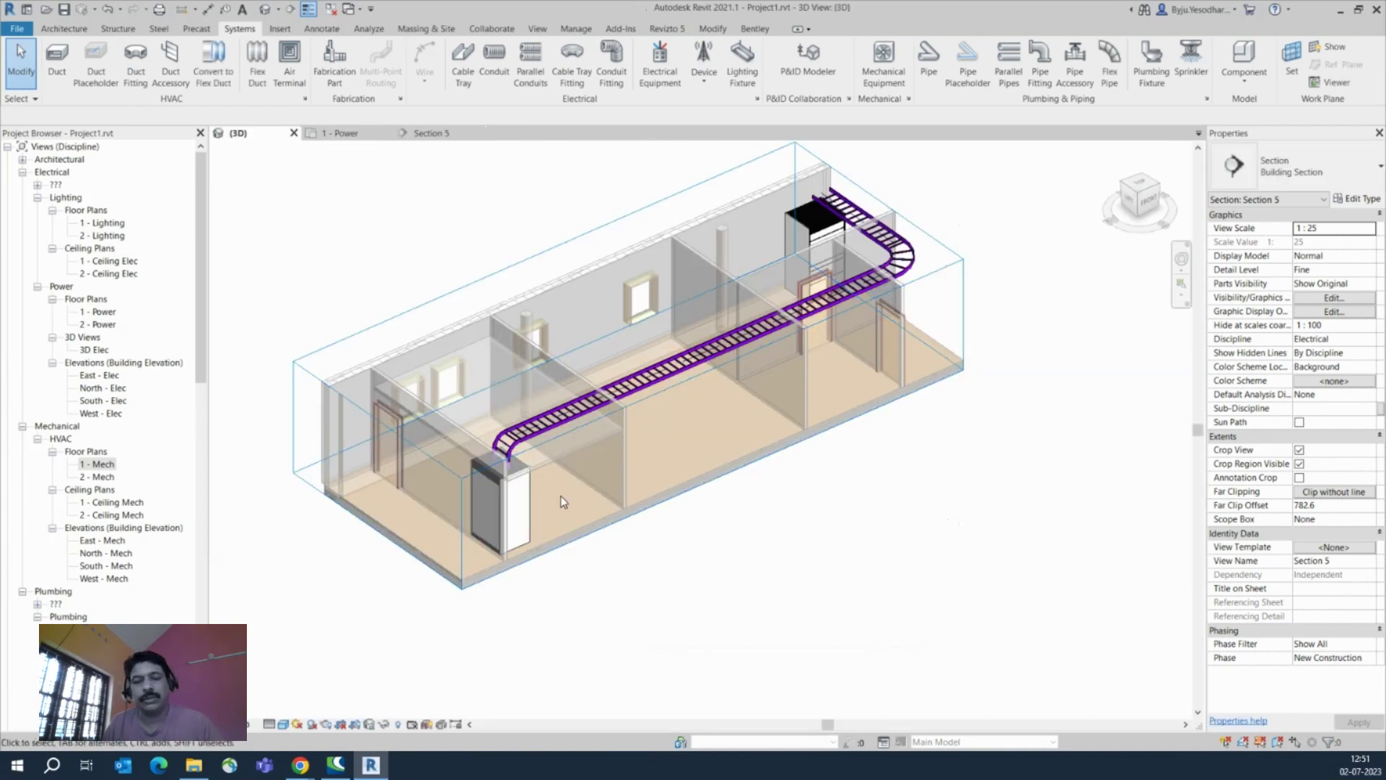
pyautogui.scroll(2, 563, 498)
pyautogui.keyDown('shift'); pyautogui.moveTo(680, 486); pyautogui.dragTo(527, 412, button='middle'); pyautogui.keyUp('shift')
pyautogui.scroll(5, 517, 449)
pyautogui.scroll(-1, 565, 449)
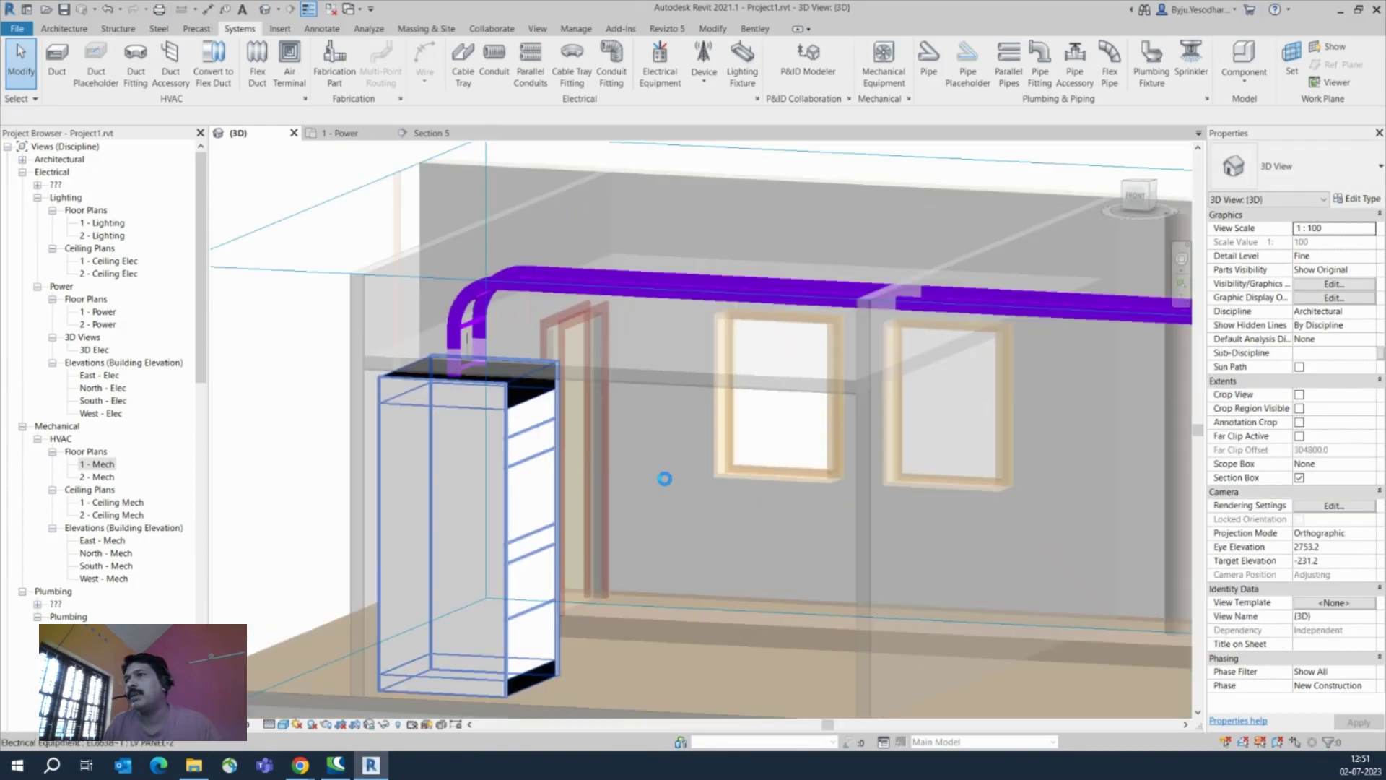
pyautogui.scroll(-5, 781, 544)
pyautogui.keyDown('shift'); pyautogui.moveTo(781, 544); pyautogui.dragTo(877, 581, button='middle'); pyautogui.keyUp('shift')
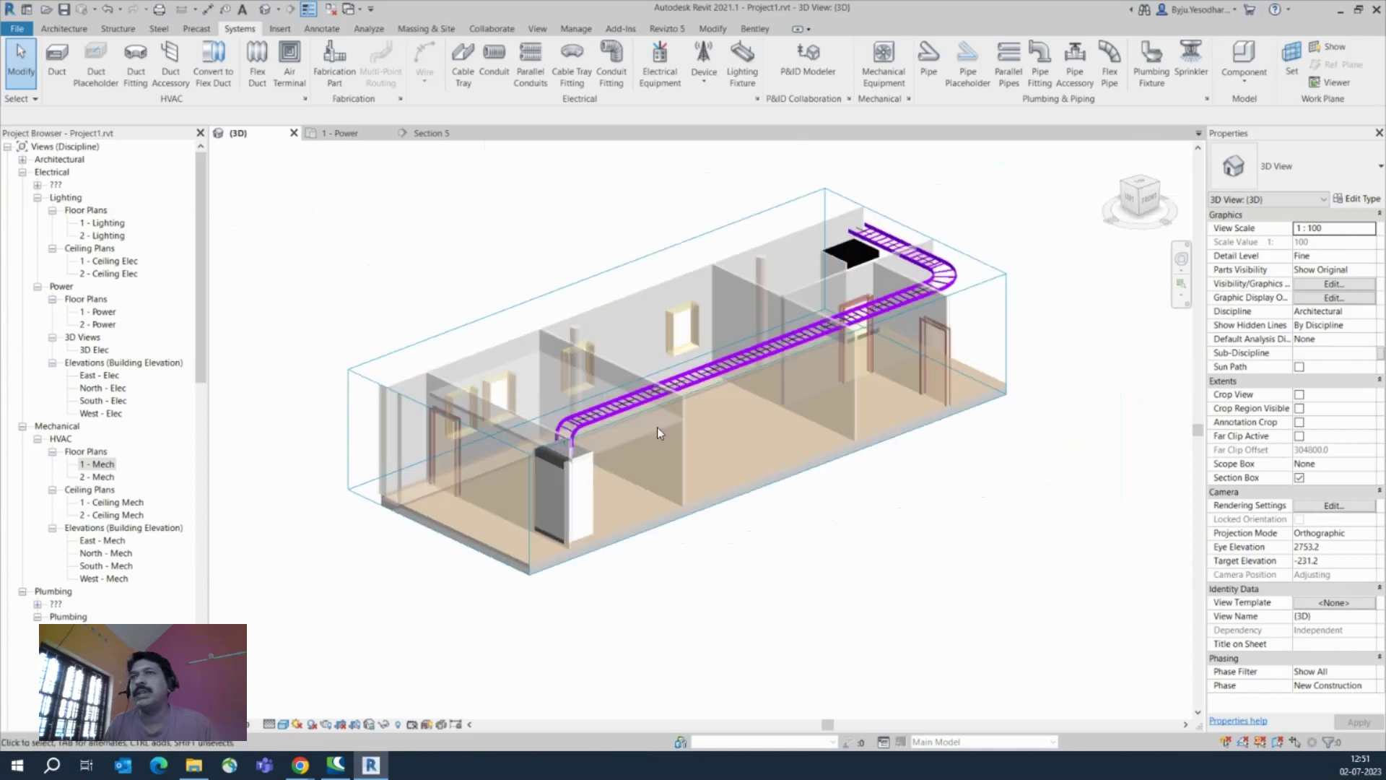
# On the 1 - Power plan, move the section to the upper-right tray branch and rotate it to run alongside the tray, looking left
pyautogui.click(356, 133)
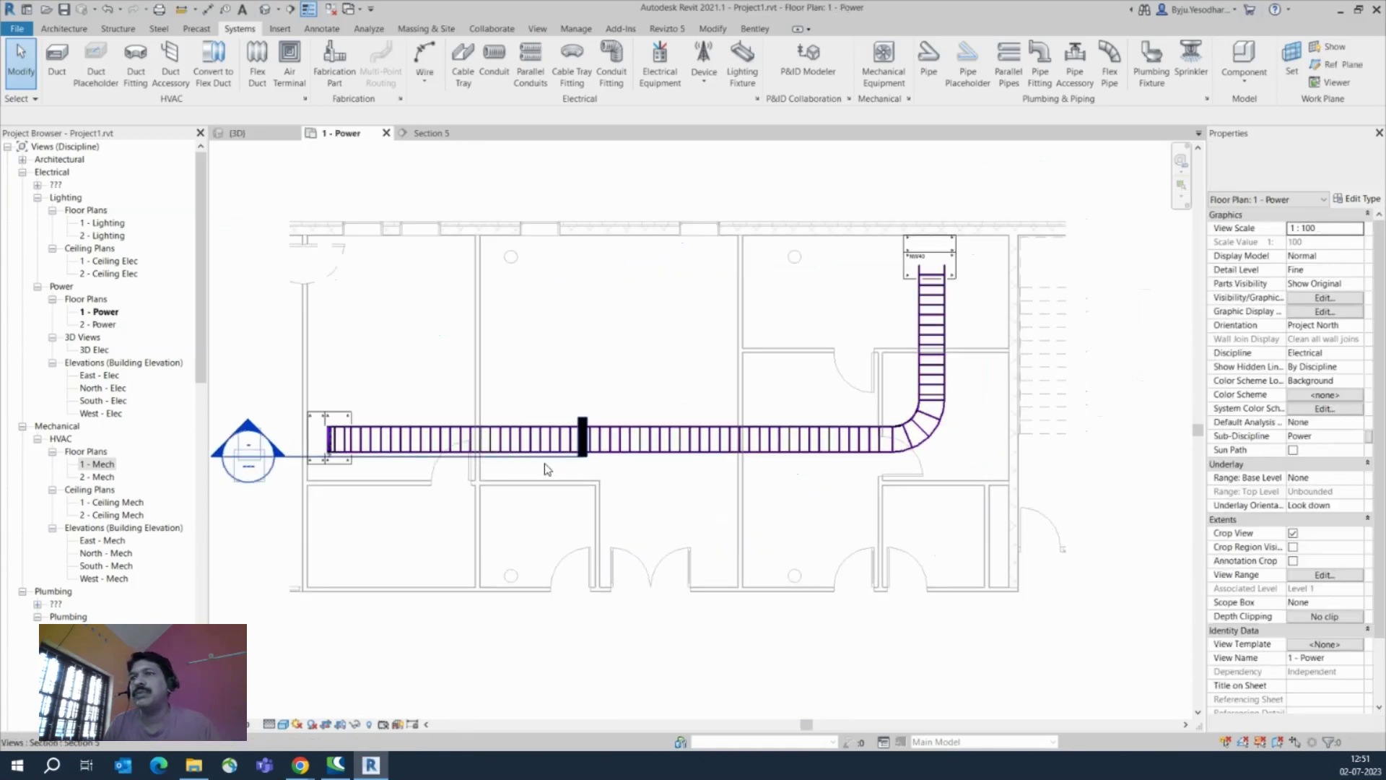
pyautogui.click(521, 456)
pyautogui.moveTo(522, 456); pyautogui.dragTo(979, 333)
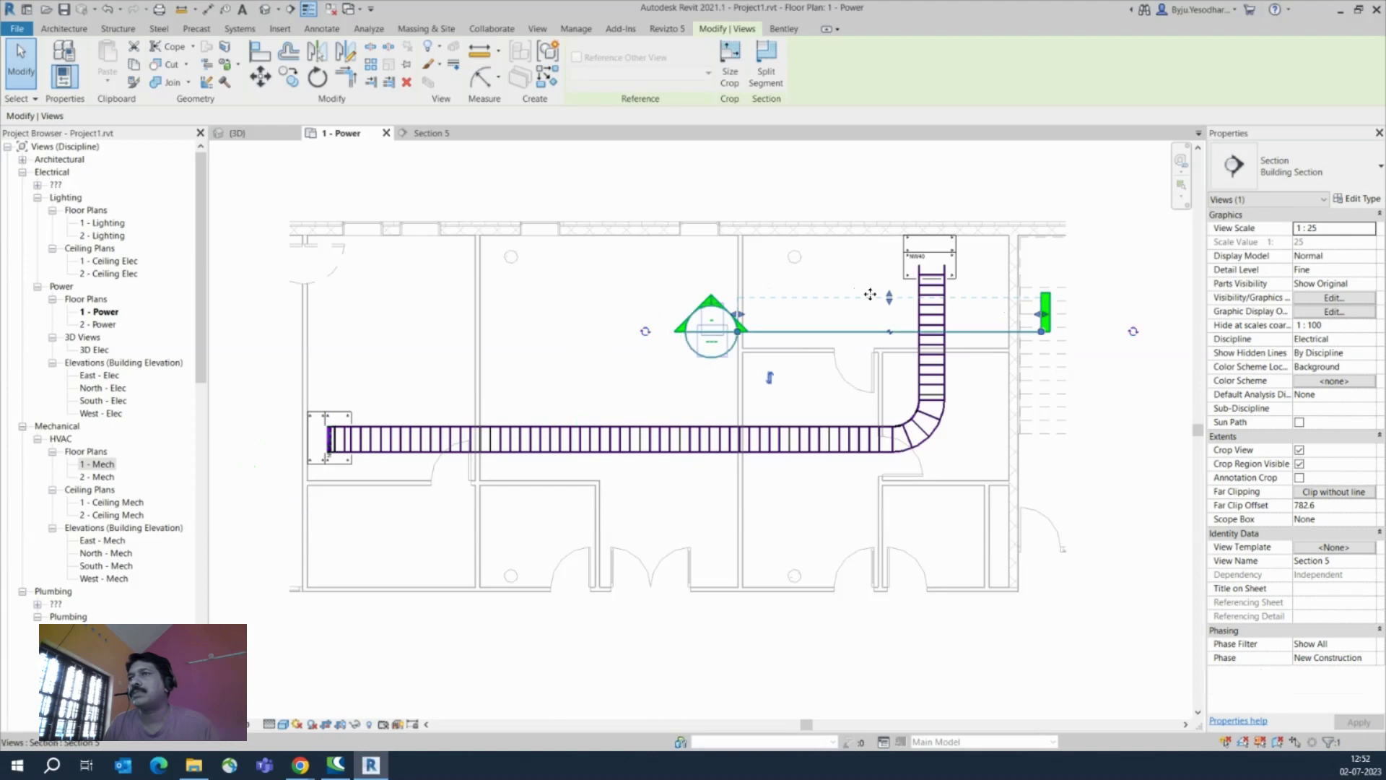
pyautogui.press('r')
pyautogui.press('o')
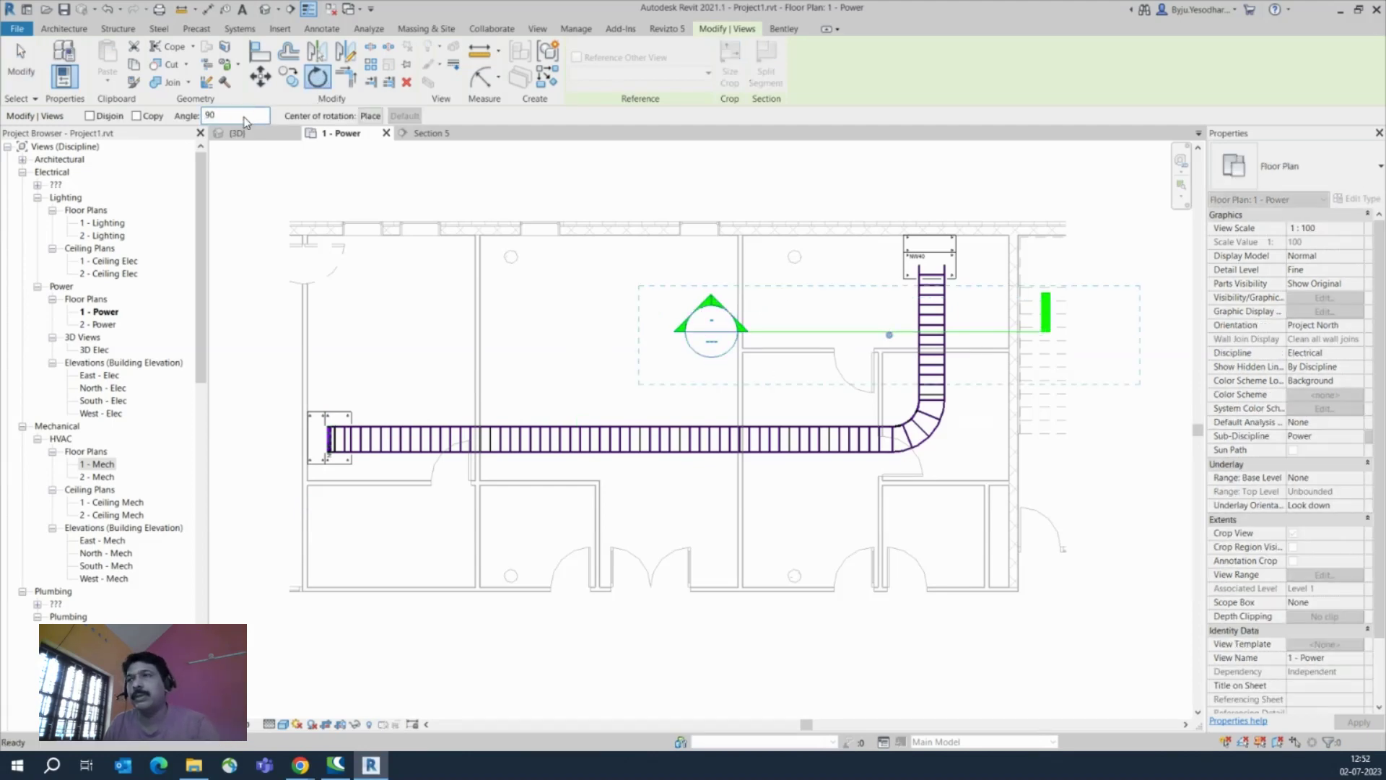
pyautogui.moveTo(968, 290); pyautogui.dragTo(952, 289)
# Open the moved section's view and draw a 900 mm vertical cable tray drop from the tray's open end into the panel
pyautogui.rightClick(950, 295)
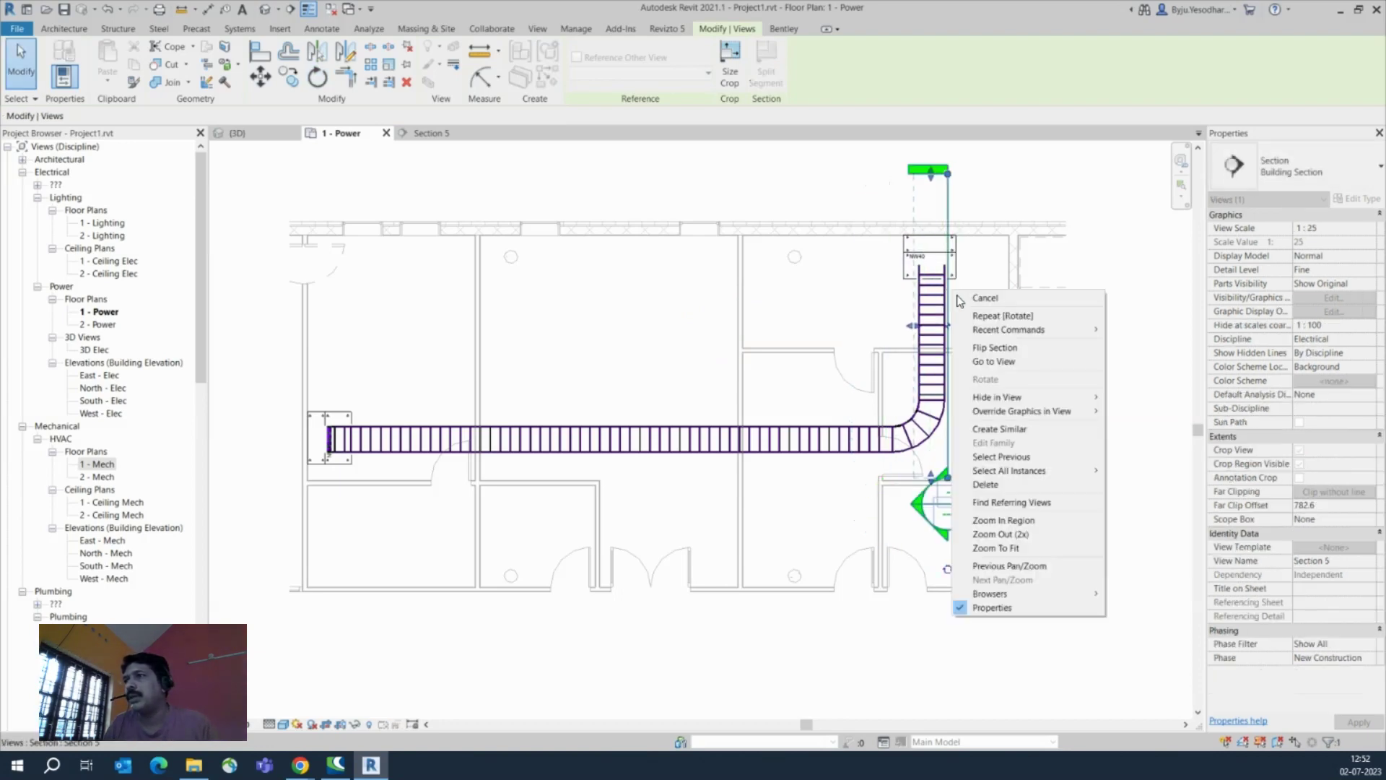
pyautogui.click(996, 361)
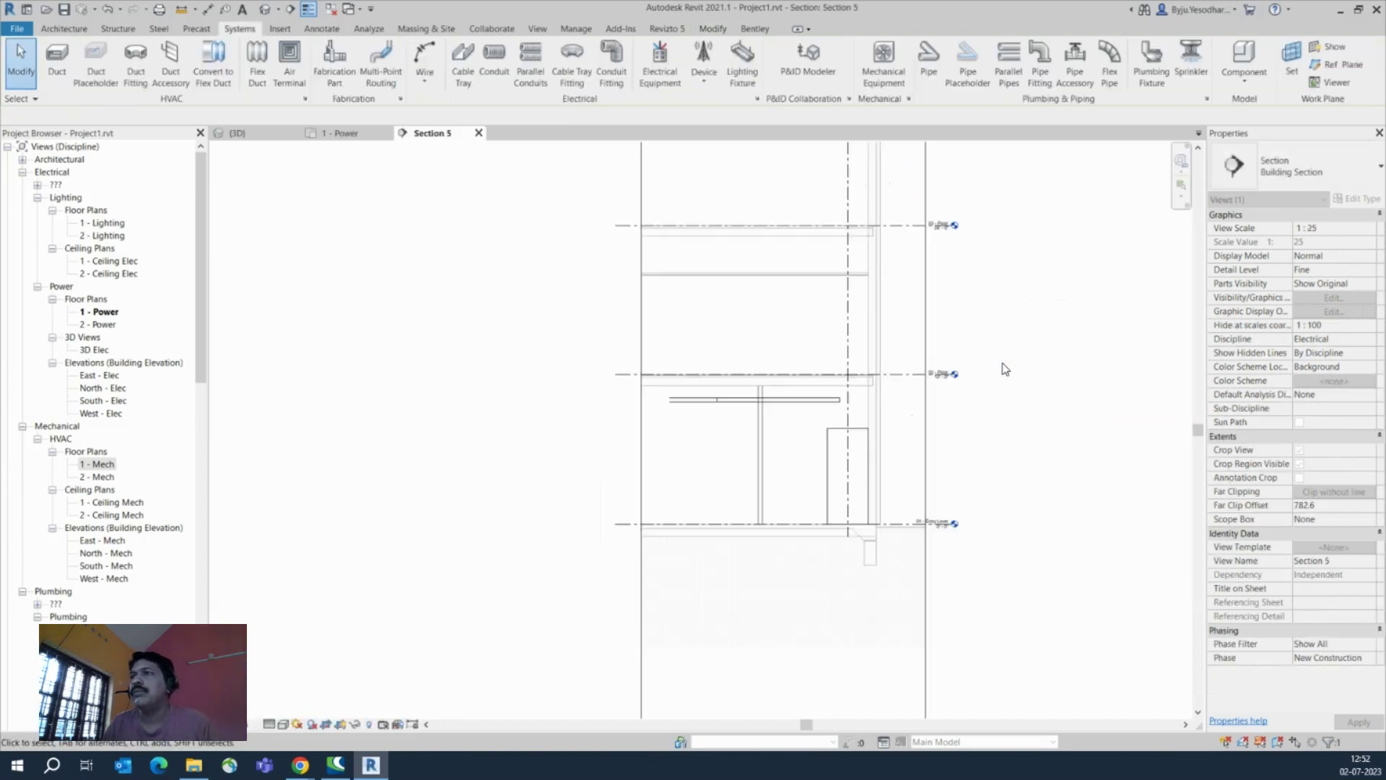
pyautogui.click(837, 408)
pyautogui.click(808, 405)
pyautogui.rightClick(808, 404)
pyautogui.rightClick(839, 399)
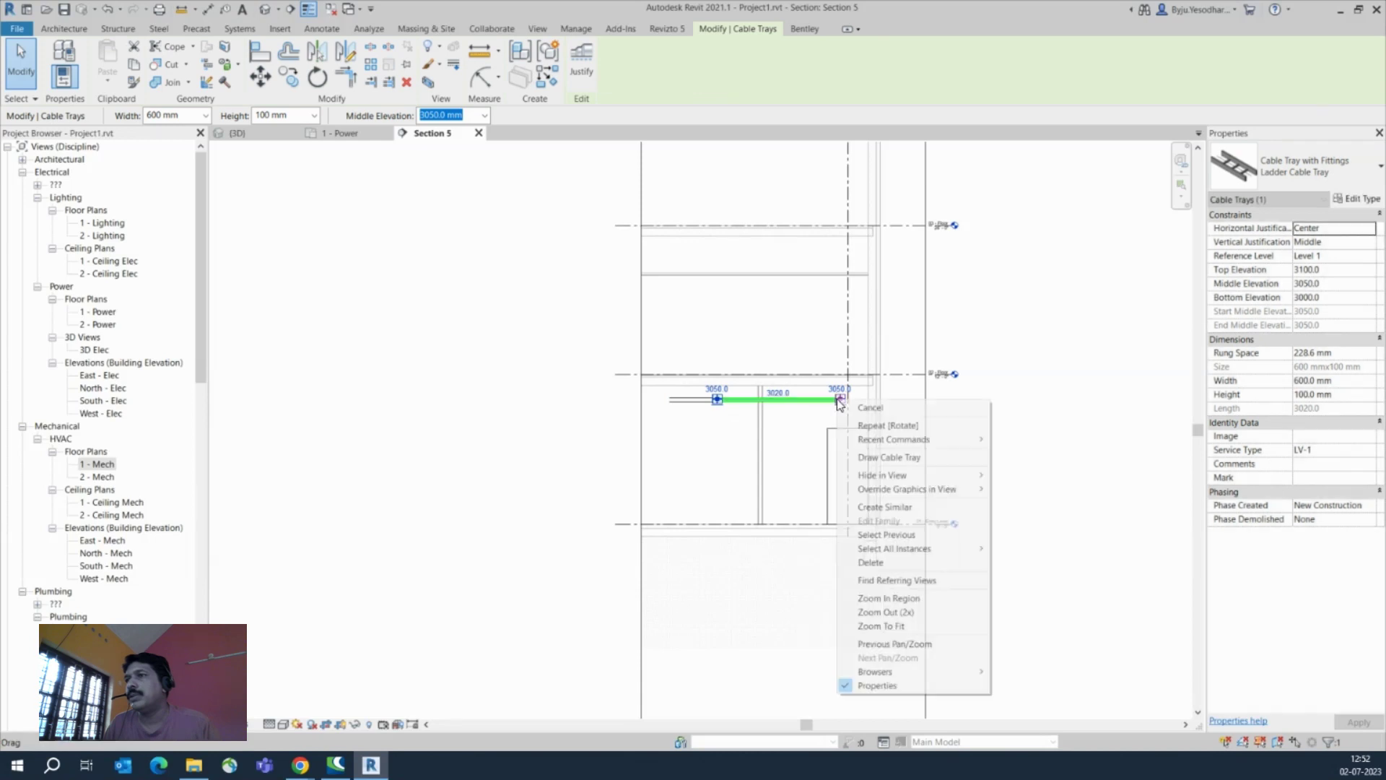
pyautogui.click(875, 457)
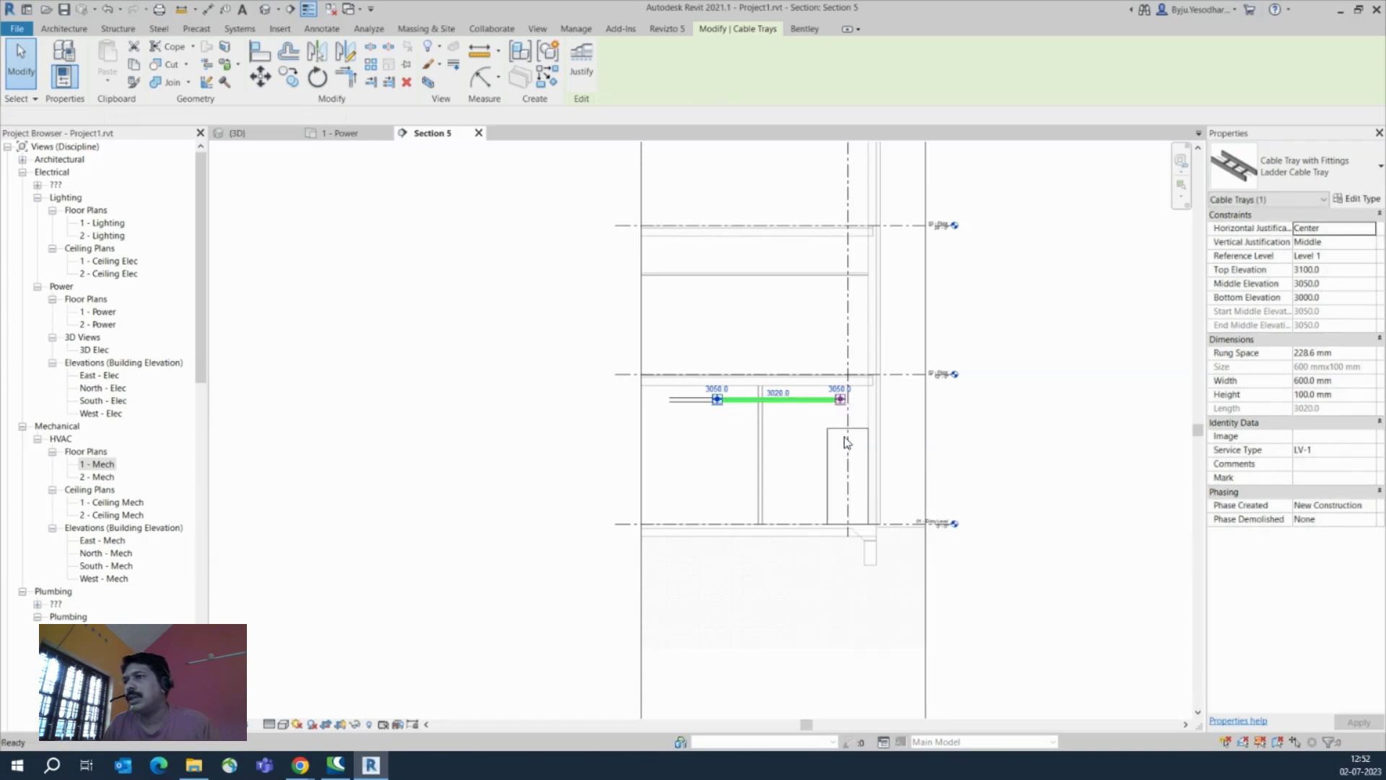
pyautogui.rightClick(840, 399)
pyautogui.click(873, 411)
pyautogui.scroll(2, 843, 436)
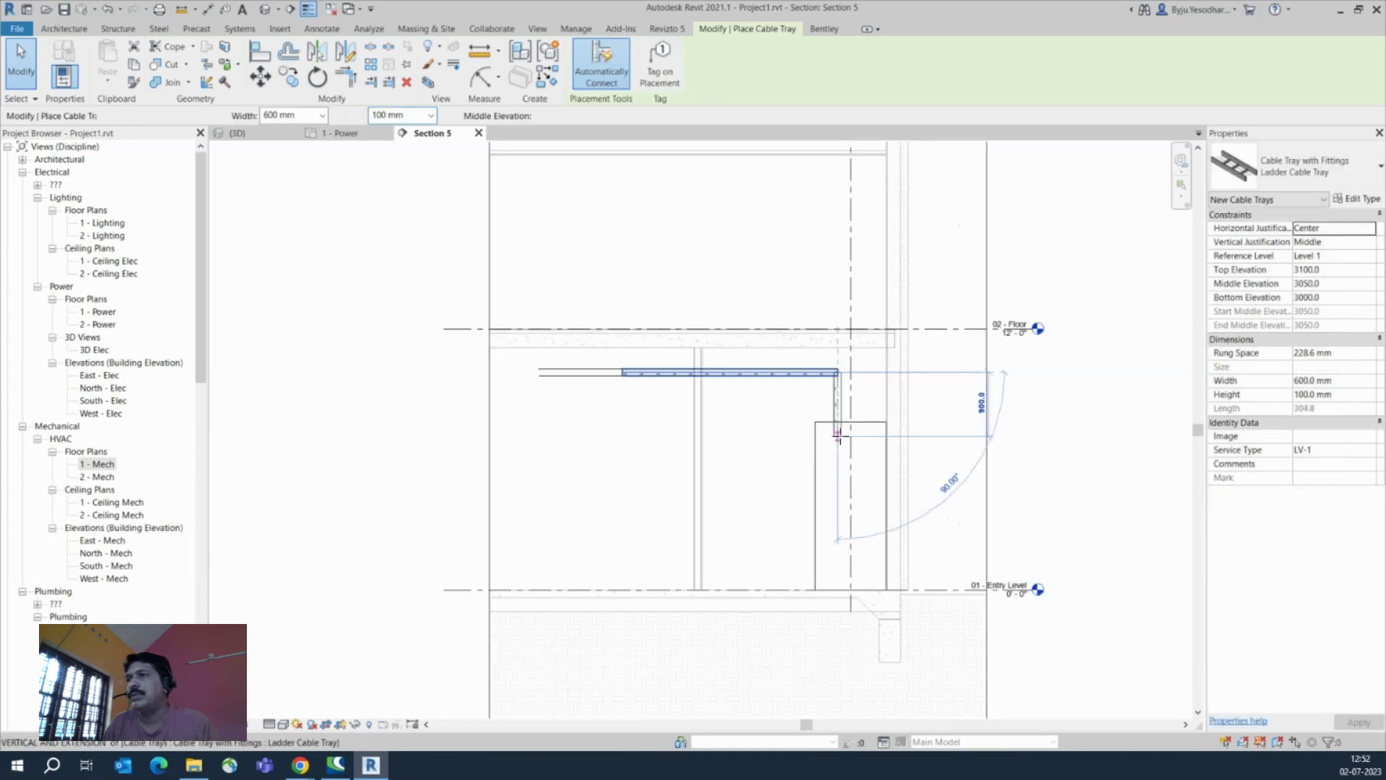
pyautogui.click(838, 435)
pyautogui.press('Escape')
pyautogui.press('Escape')
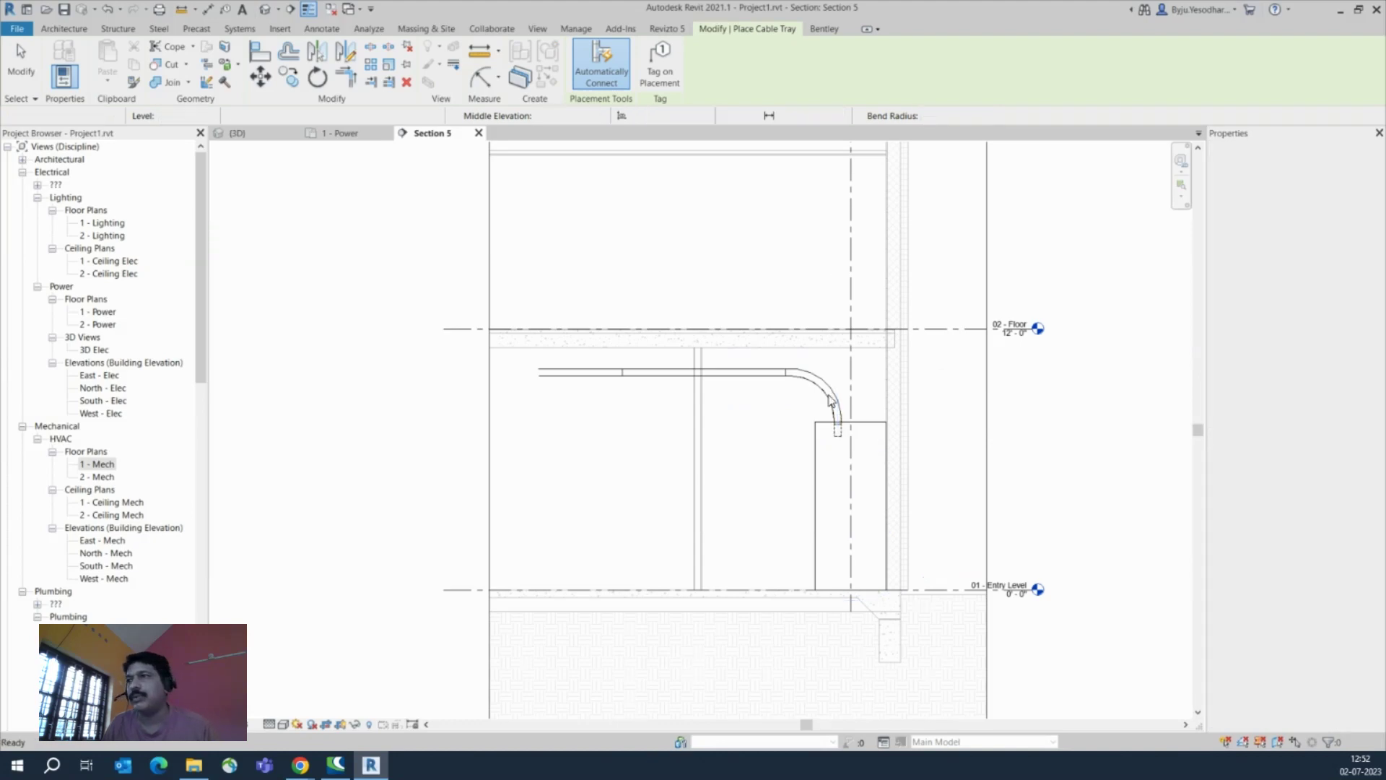
# Set the bend radius of the new vertical bend above the panel to 300 mm
pyautogui.click(827, 405)
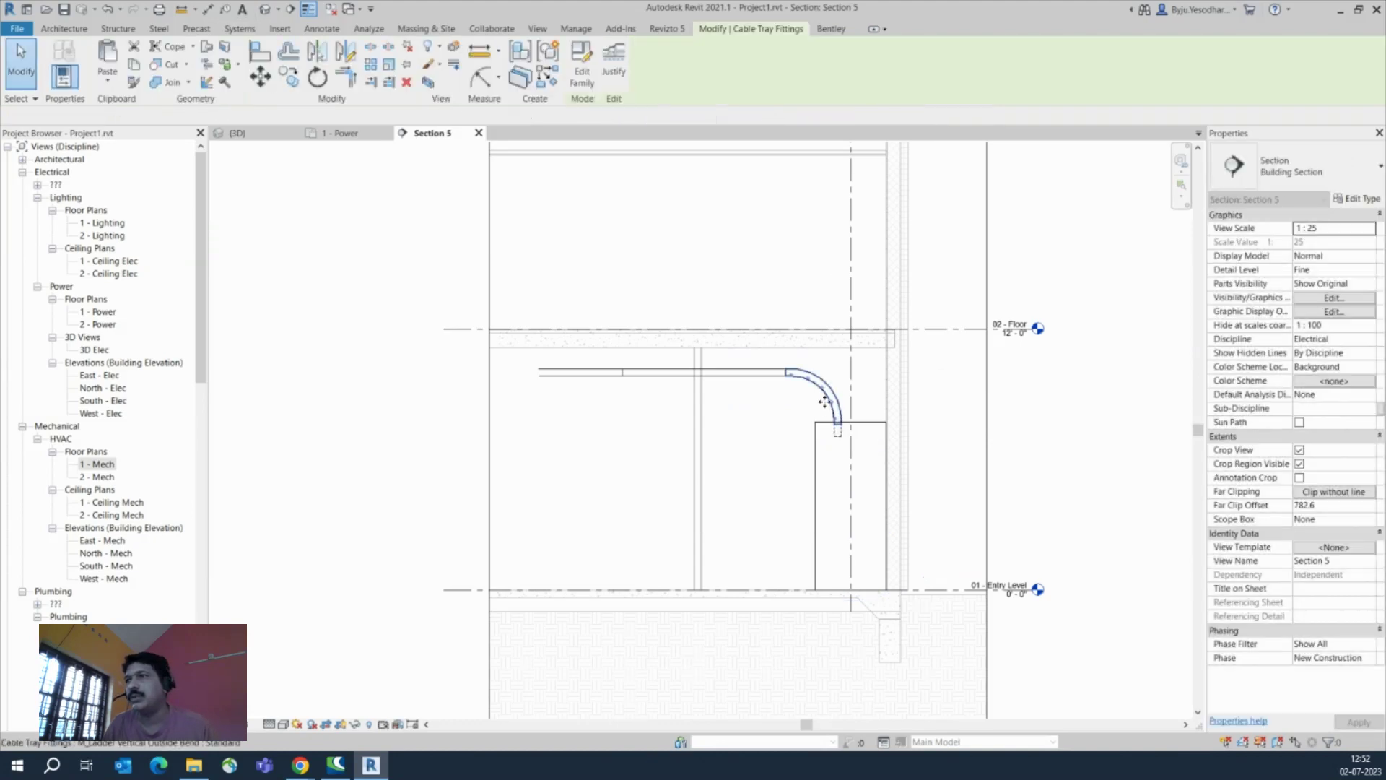
pyautogui.click(789, 388)
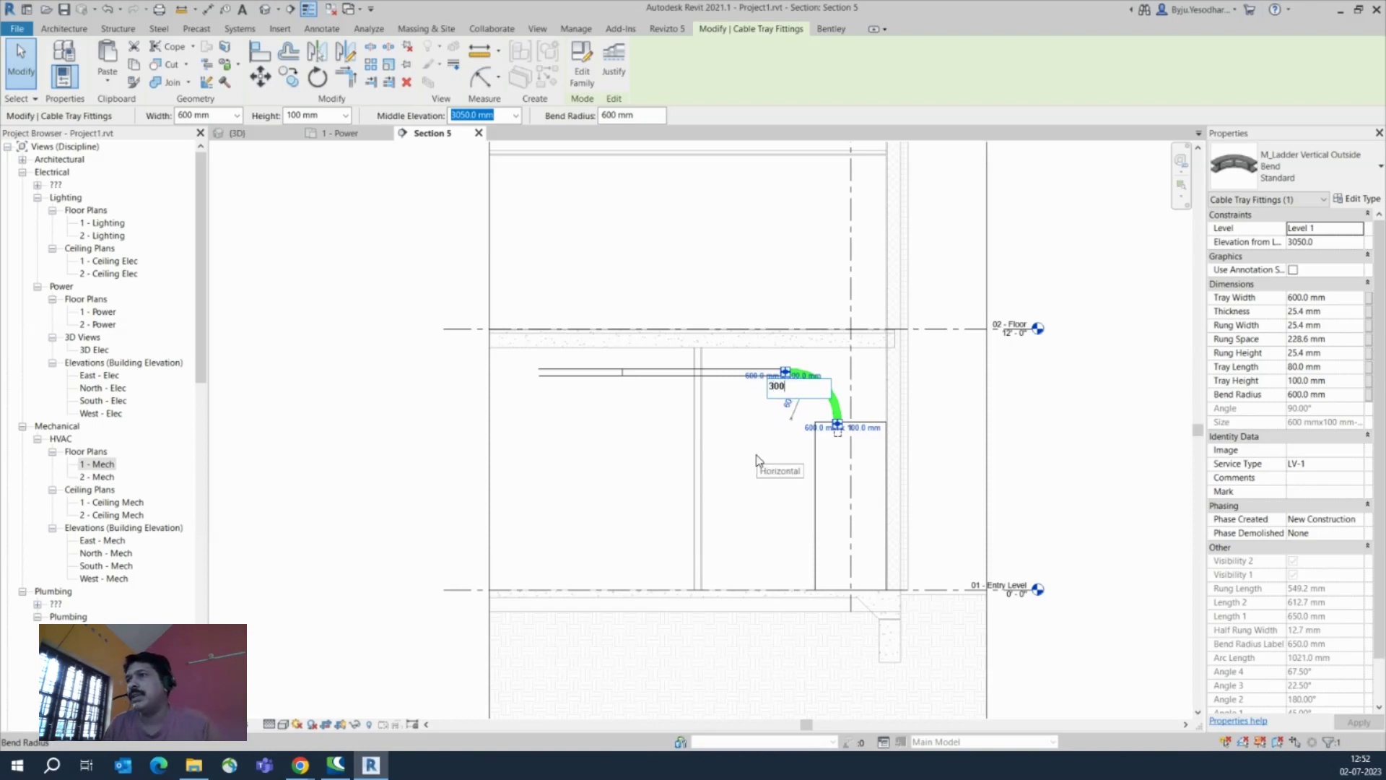
pyautogui.press('Return')
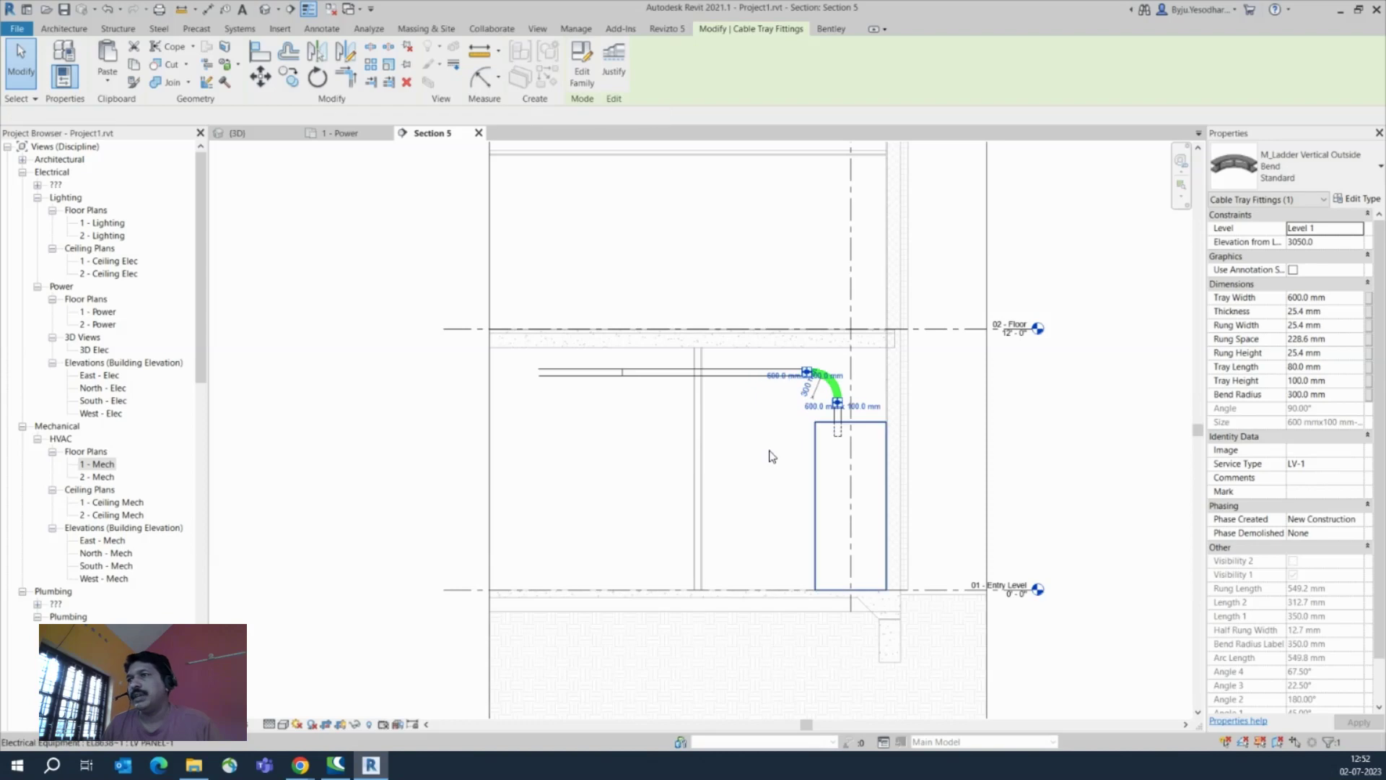
# Shift the bend and its vertical drop right to the middle of the panel, and switch to the 3D view
pyautogui.click(764, 453)
pyautogui.moveTo(735, 286); pyautogui.dragTo(861, 464)
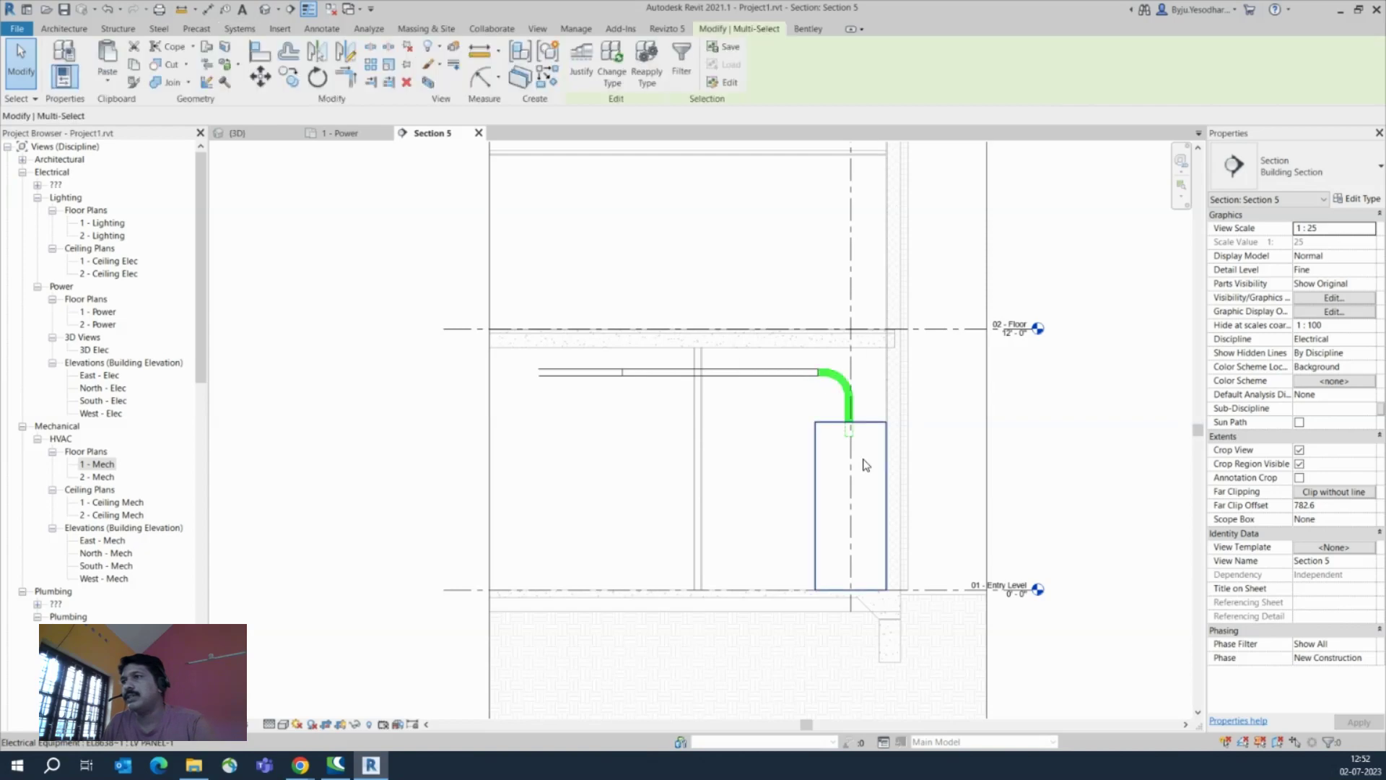
pyautogui.click(628, 325)
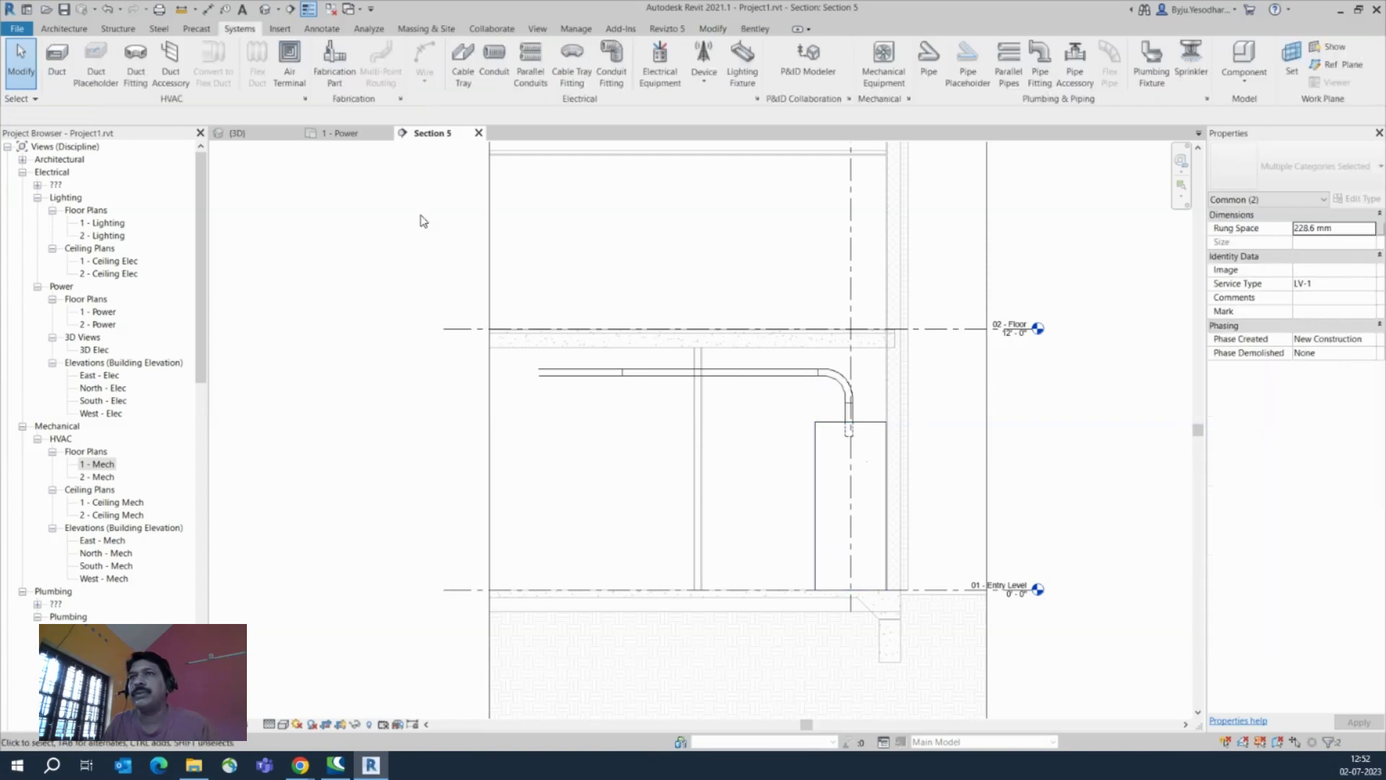
pyautogui.click(239, 132)
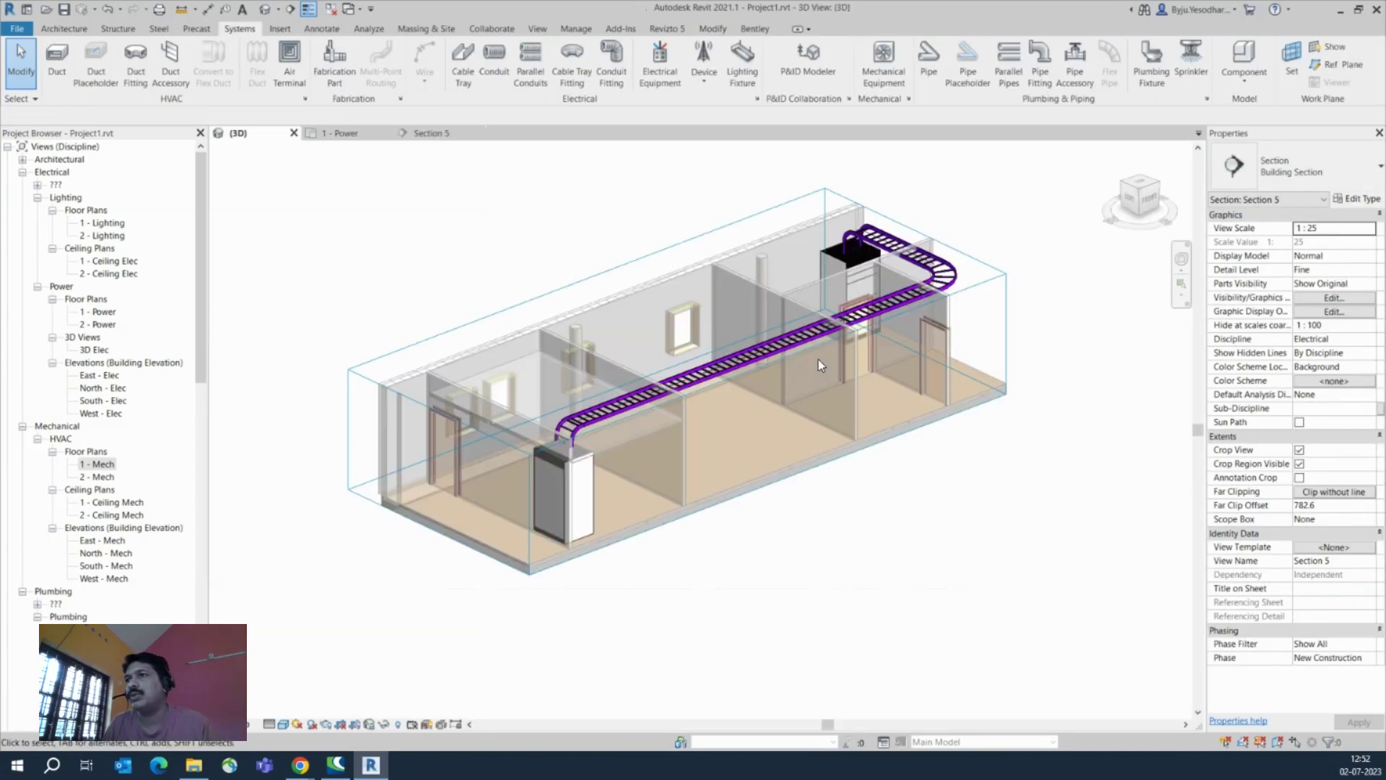
pyautogui.keyDown('shift'); pyautogui.moveTo(815, 361); pyautogui.dragTo(932, 373, button='middle'); pyautogui.keyUp('shift')
pyautogui.scroll(5, 932, 372)
pyautogui.scroll(3, 933, 373)
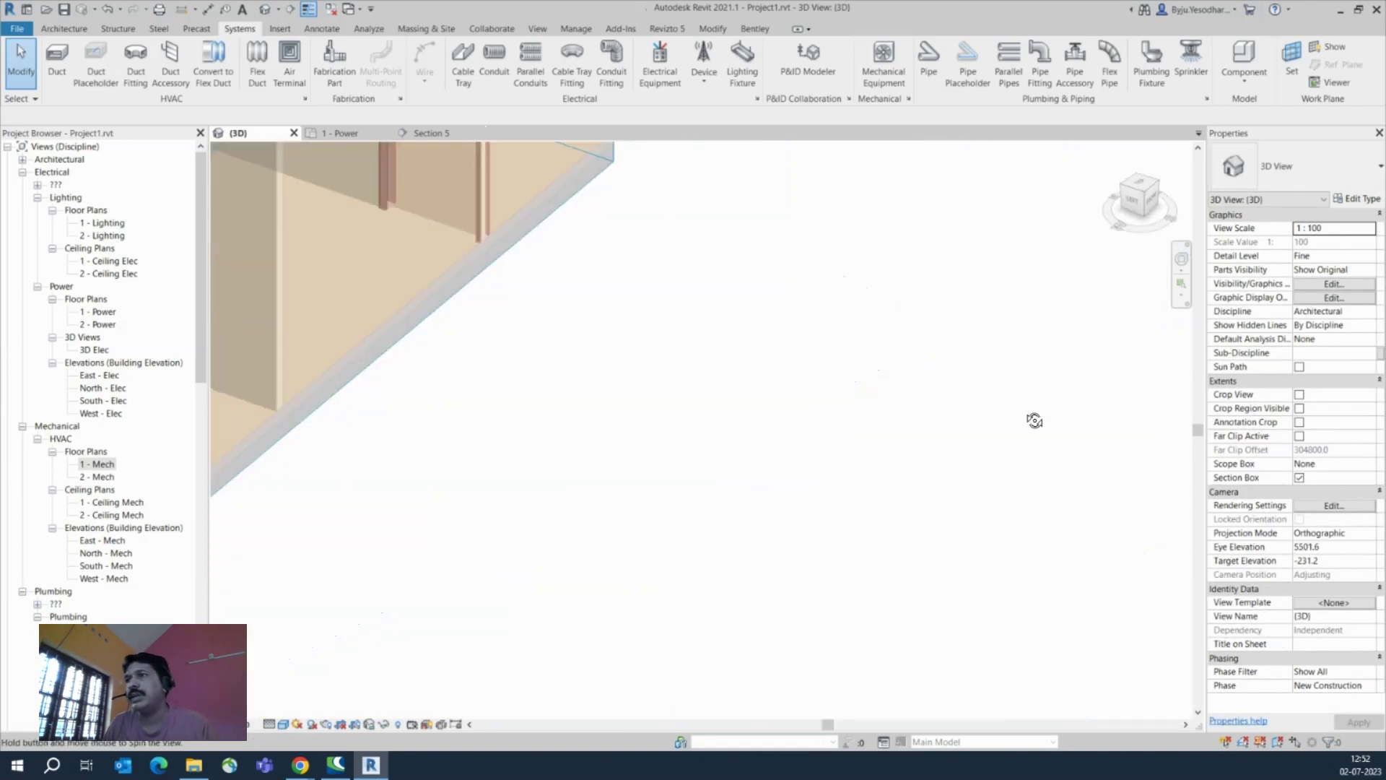
pyautogui.scroll(-10, 992, 411)
pyautogui.moveTo(912, 473); pyautogui.dragTo(881, 484, button='middle')
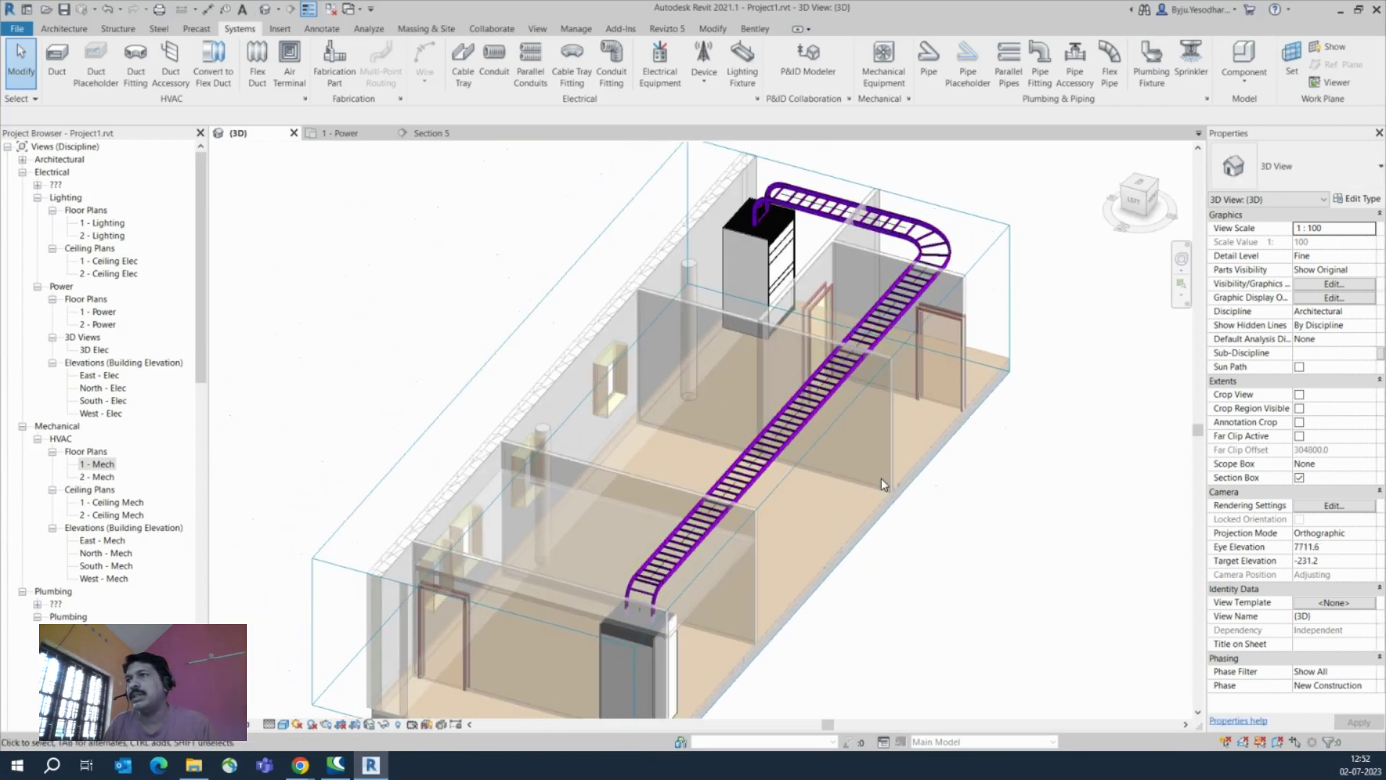
# On the 1 - Power plan, set up a new Channel Cable Tray with a width of 225 mm and a middle elevation of 3050 mm
pyautogui.click(339, 133)
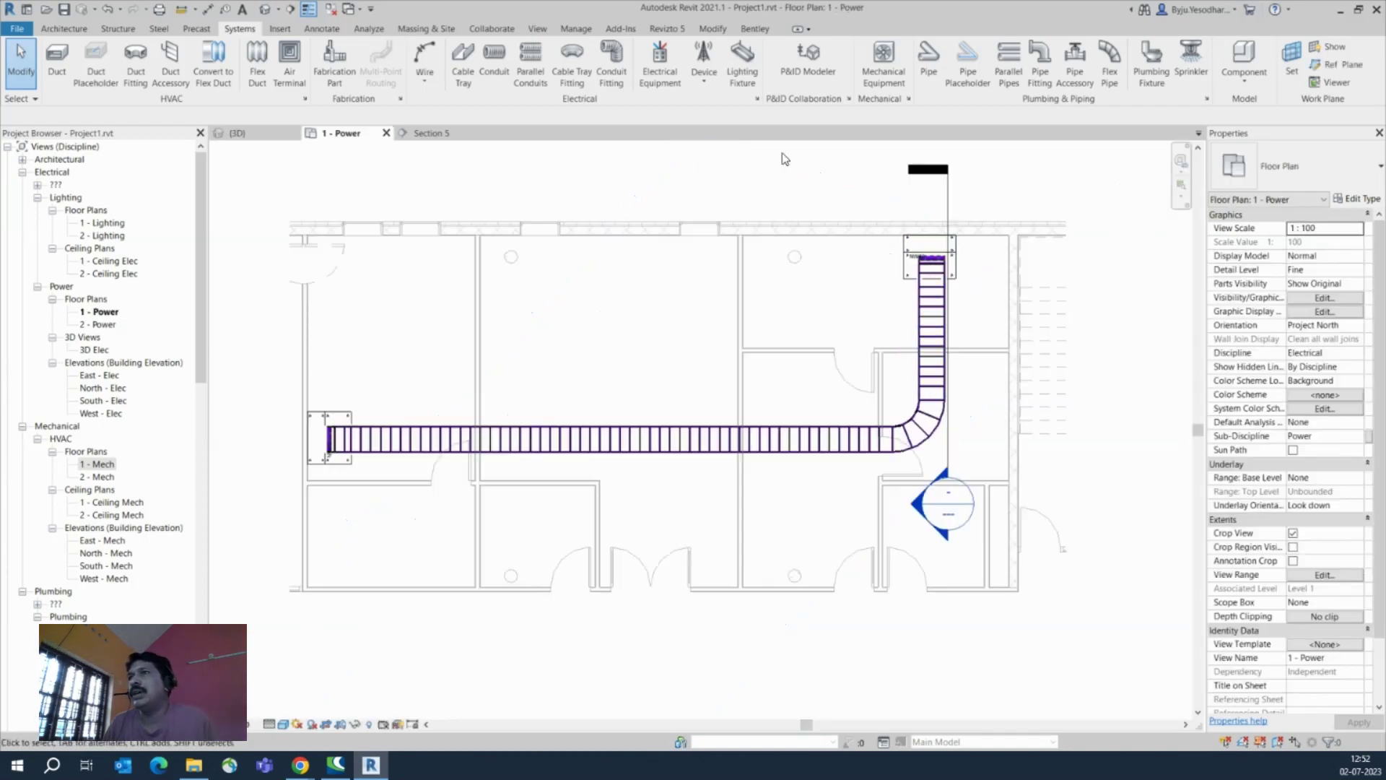
pyautogui.click(467, 67)
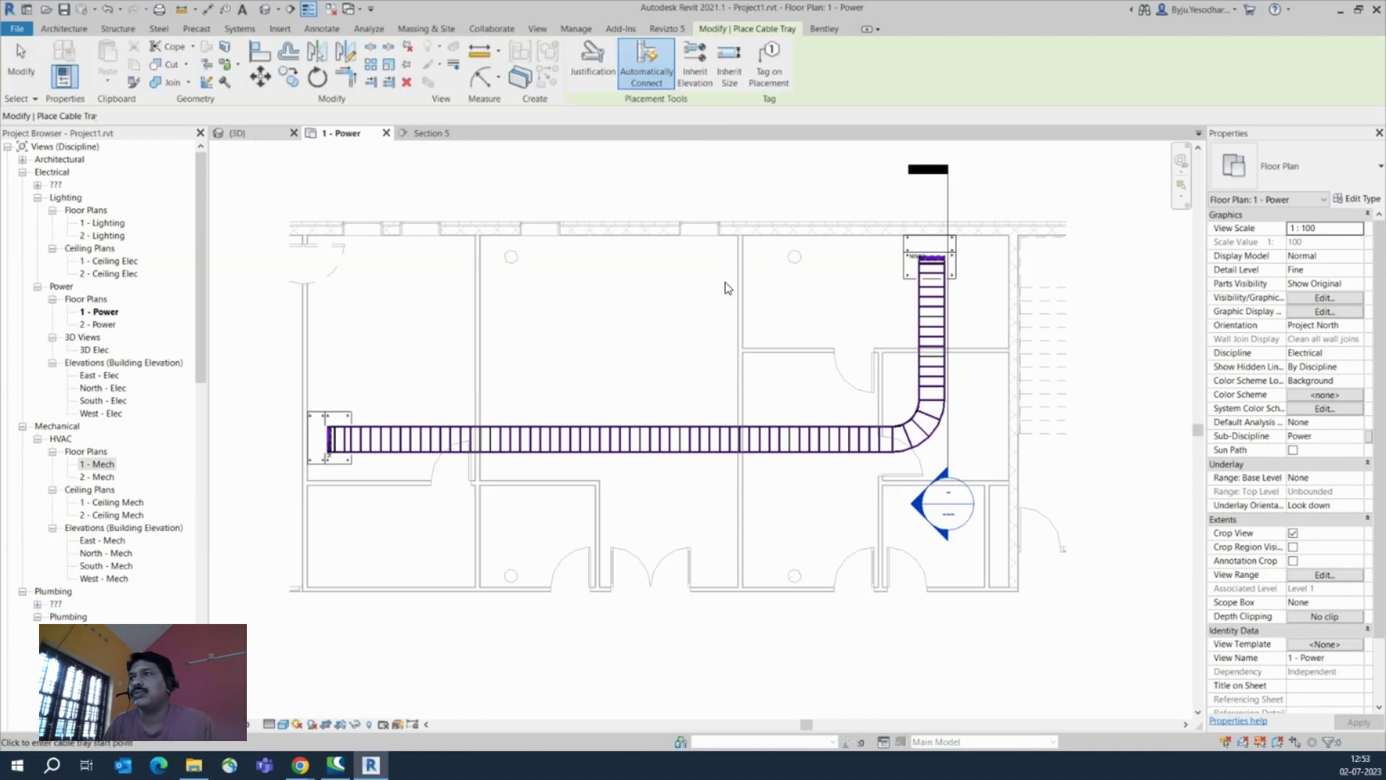
pyautogui.scroll(3, 909, 282)
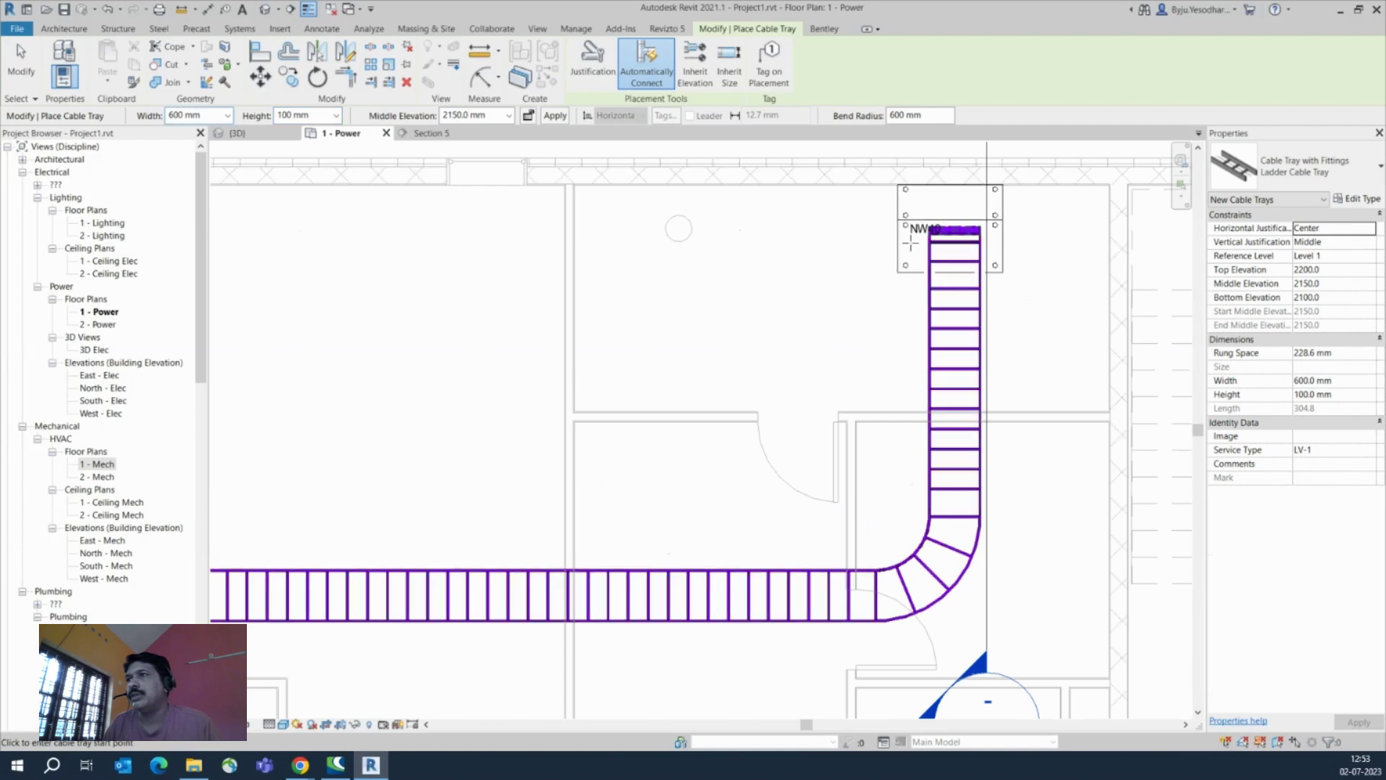
pyautogui.click(912, 243)
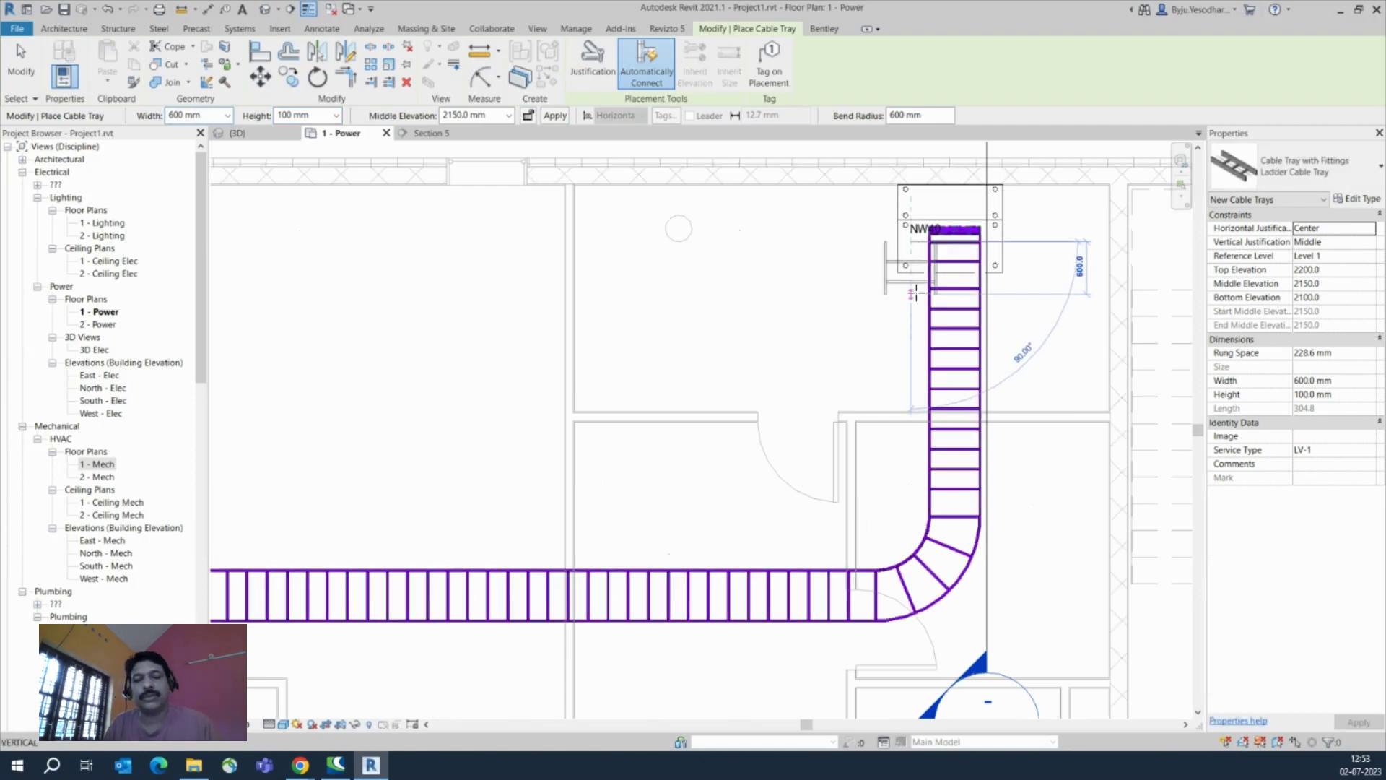
pyautogui.press('Escape')
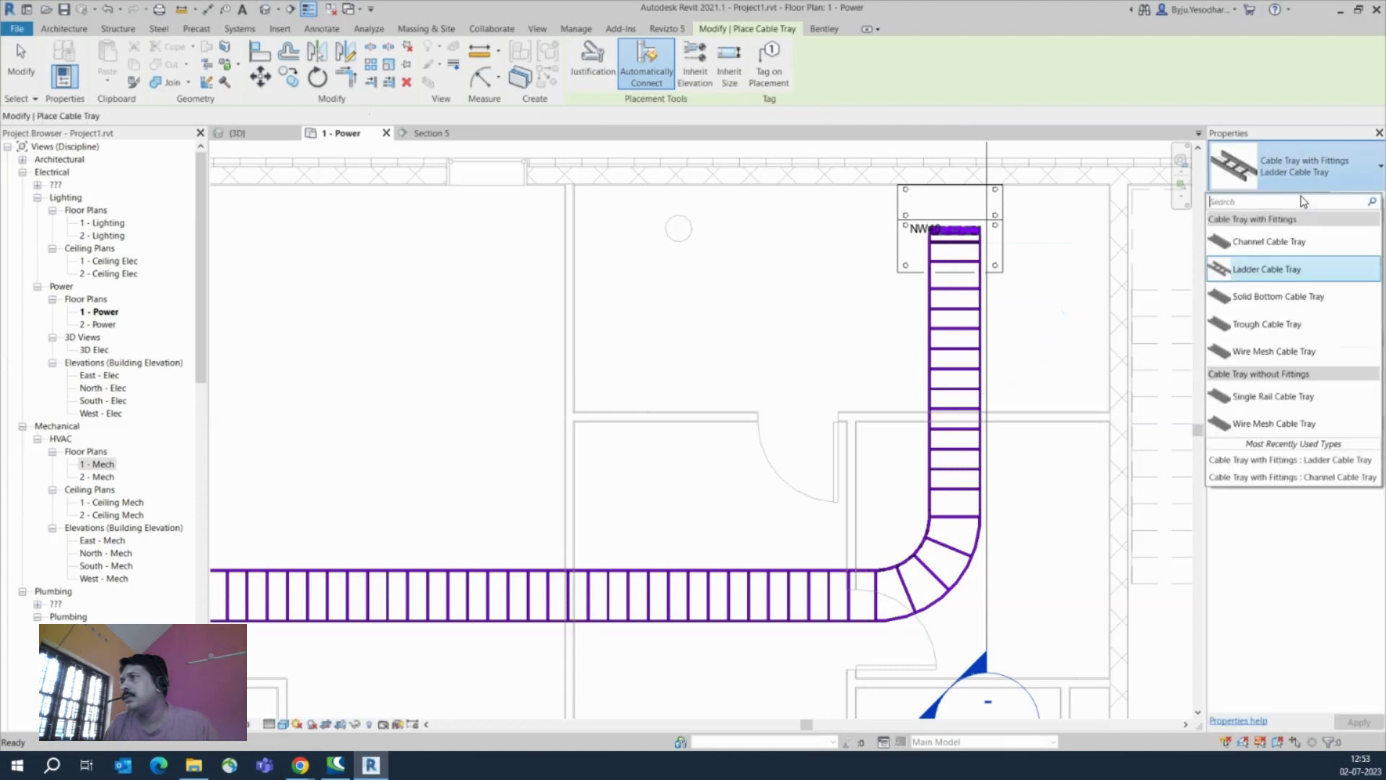
pyautogui.click(1264, 245)
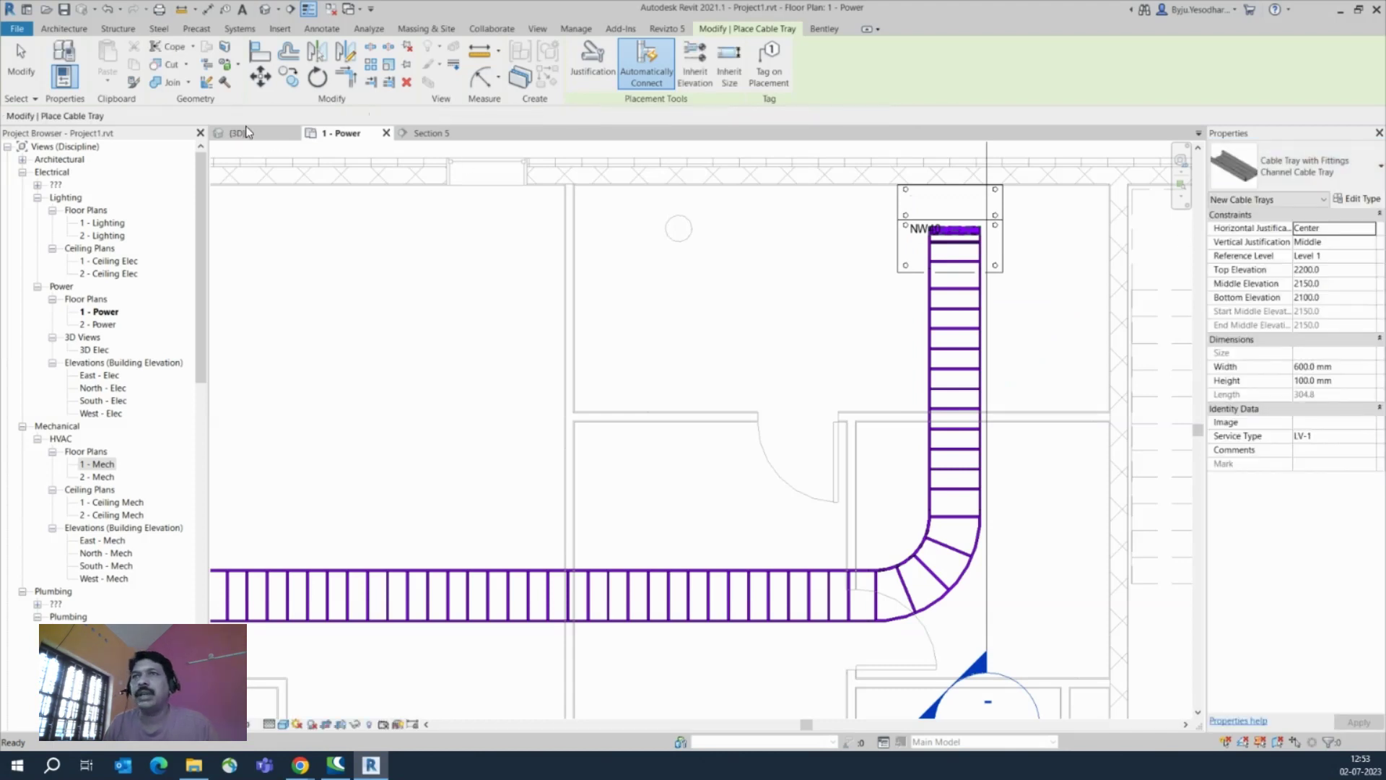
pyautogui.click(227, 116)
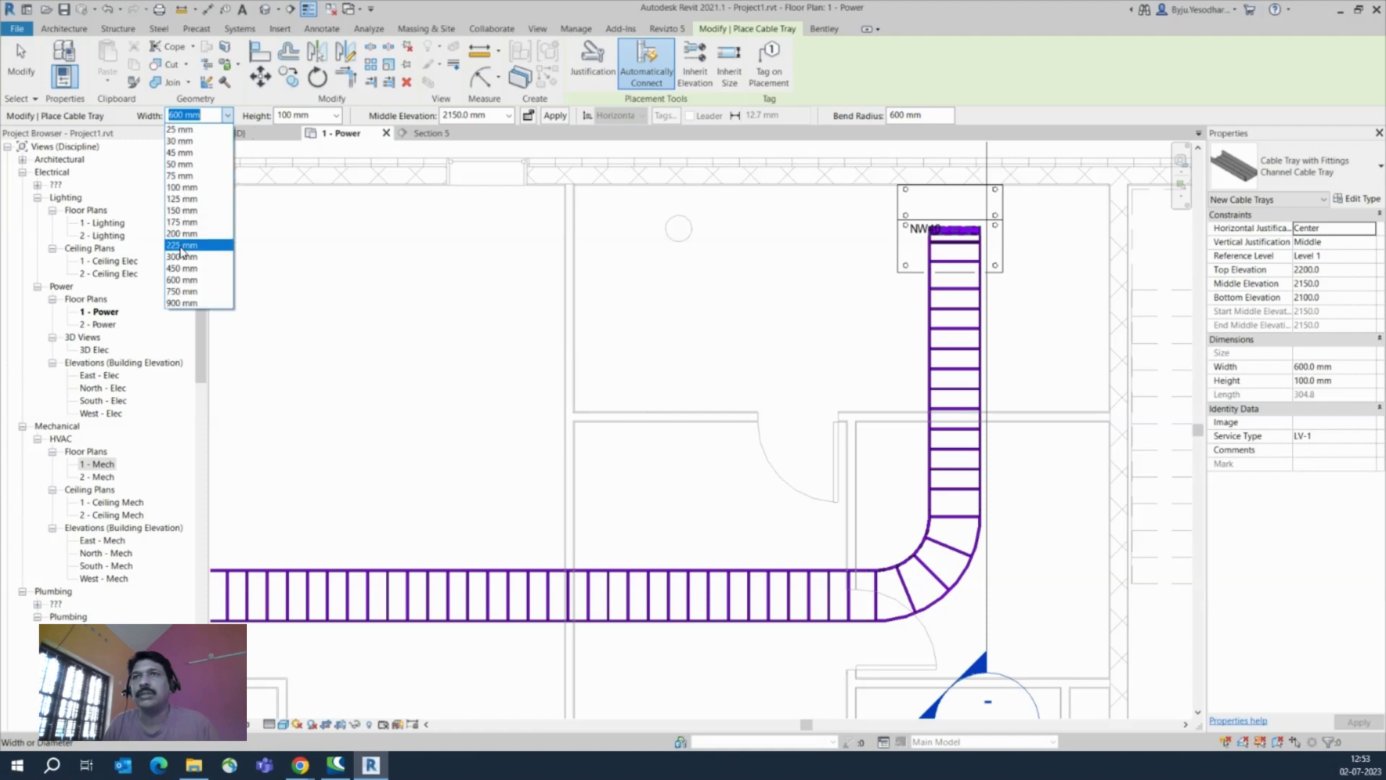
pyautogui.click(182, 246)
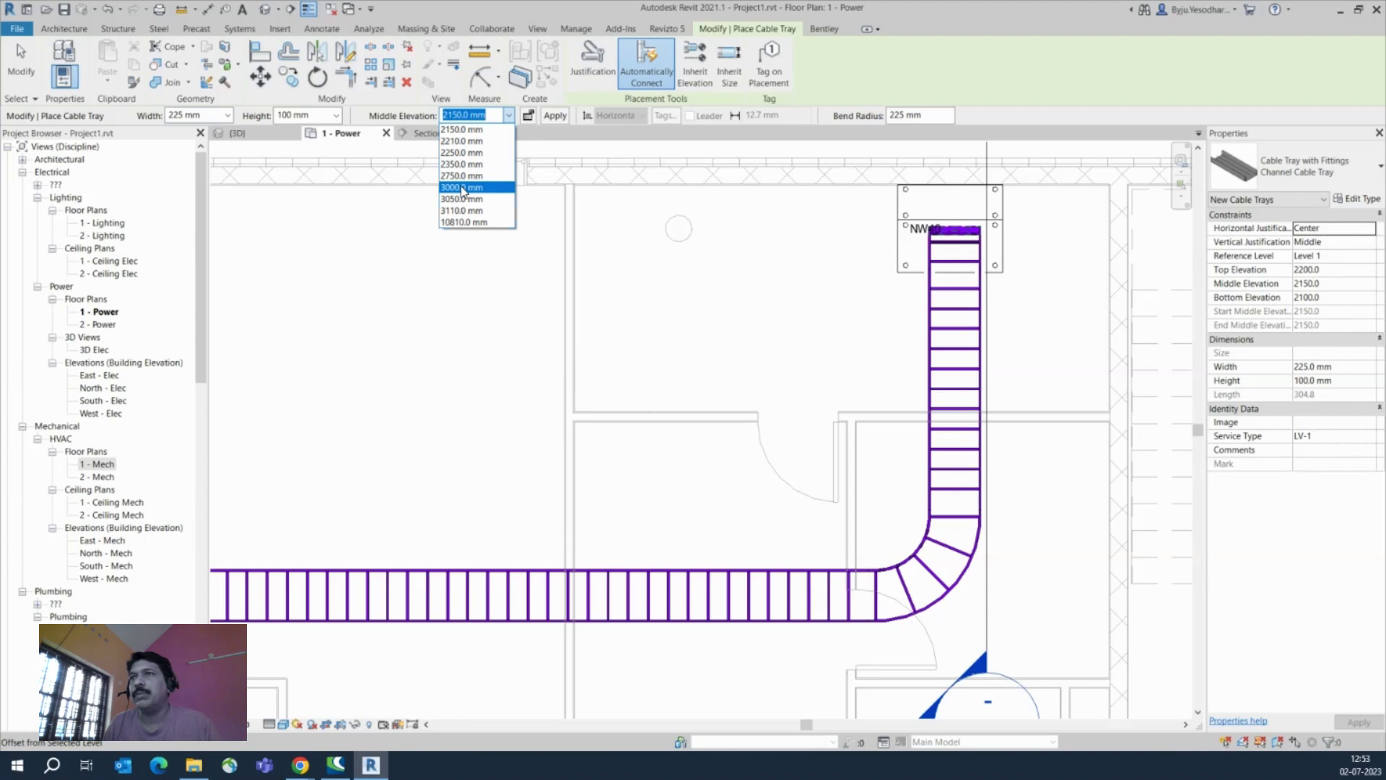
pyautogui.click(462, 198)
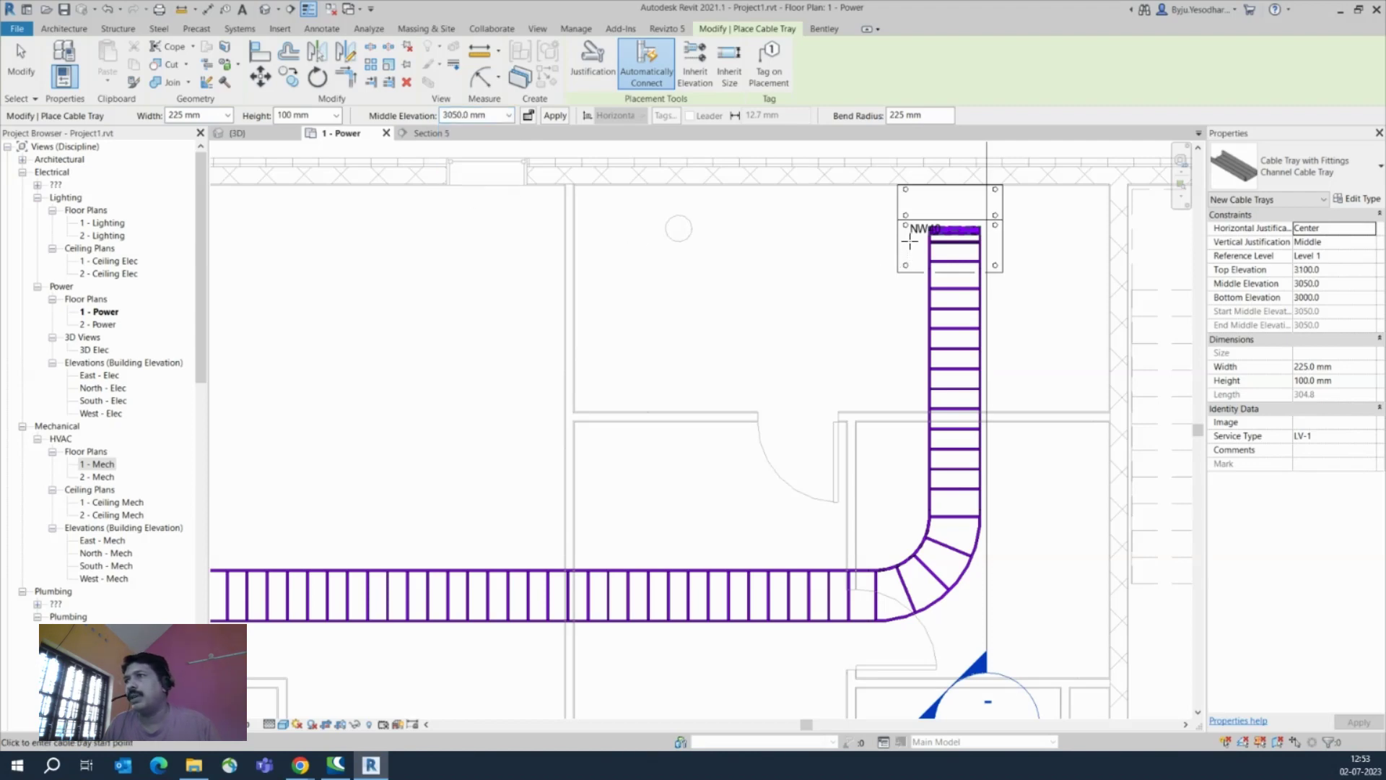
# Draw the channel tray from the upper-right panel along the ladder tray's inner side to the left panel, with a horizontal leg about 12,900 mm long
pyautogui.click(910, 240)
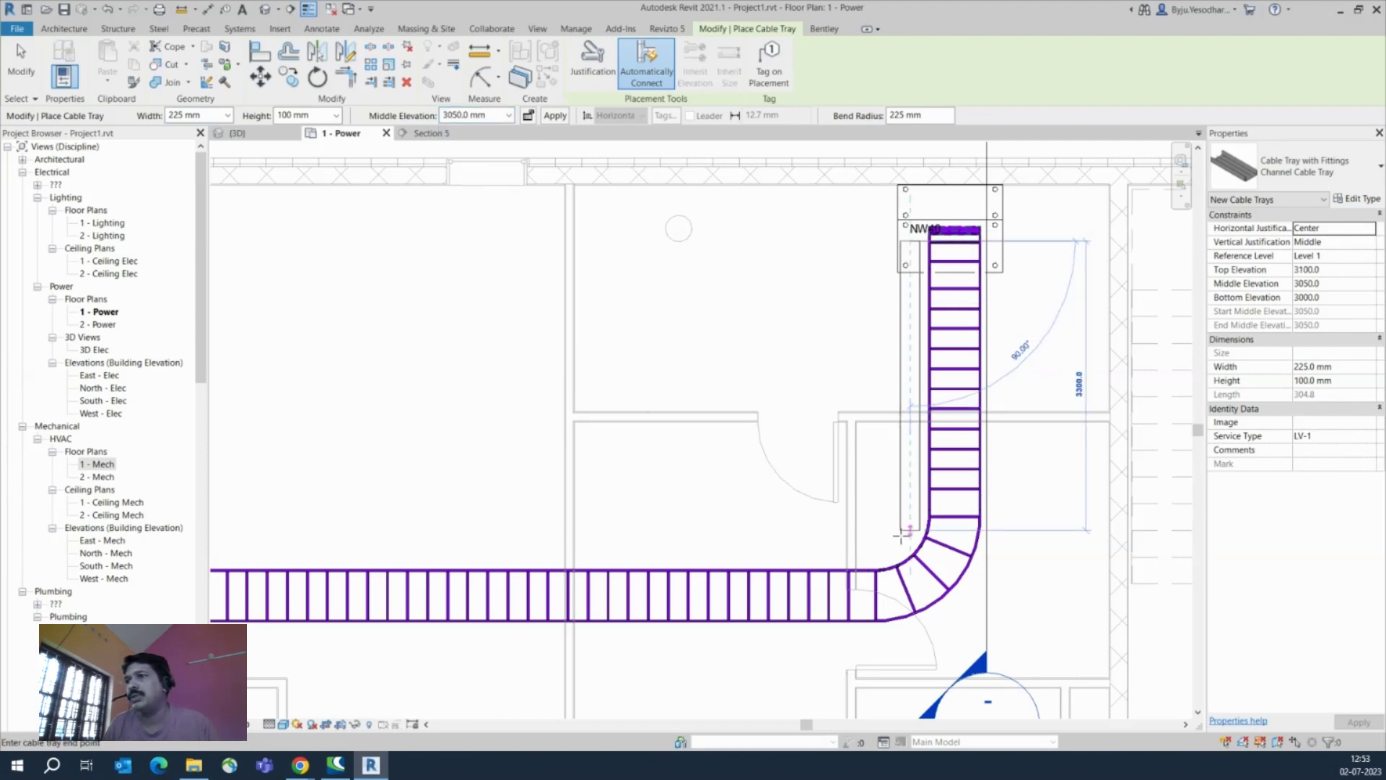
pyautogui.scroll(-3, 700, 531)
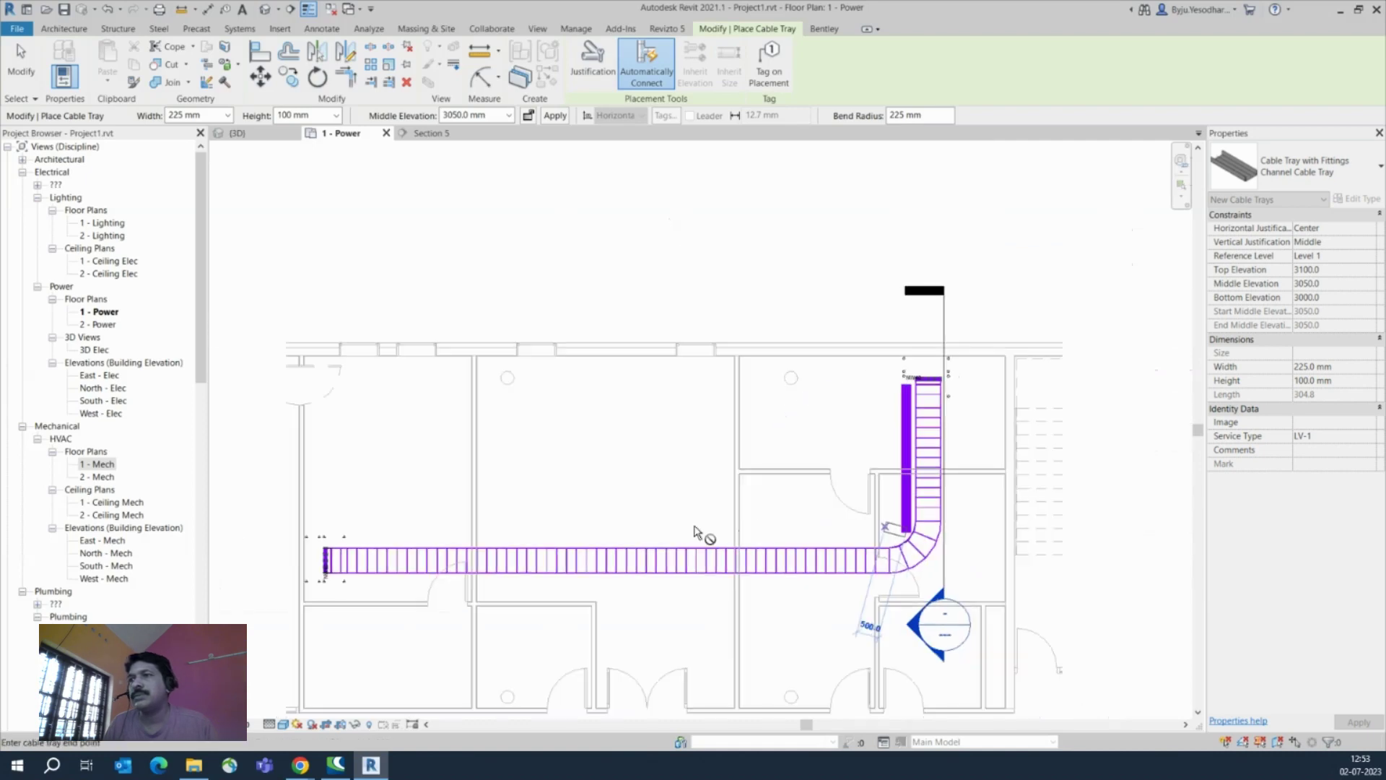
pyautogui.moveTo(694, 527); pyautogui.dragTo(952, 496, button='middle')
pyautogui.scroll(2, 690, 506)
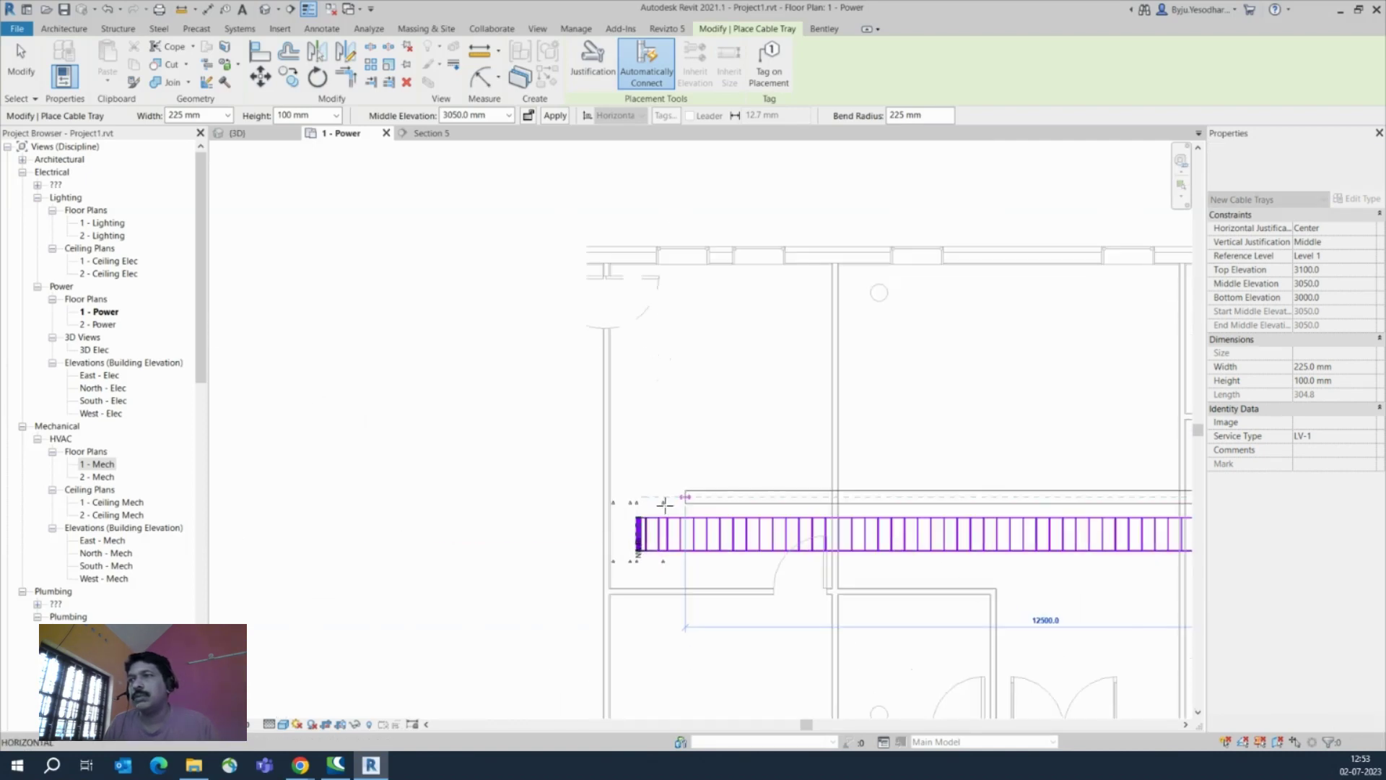
pyautogui.scroll(2, 661, 503)
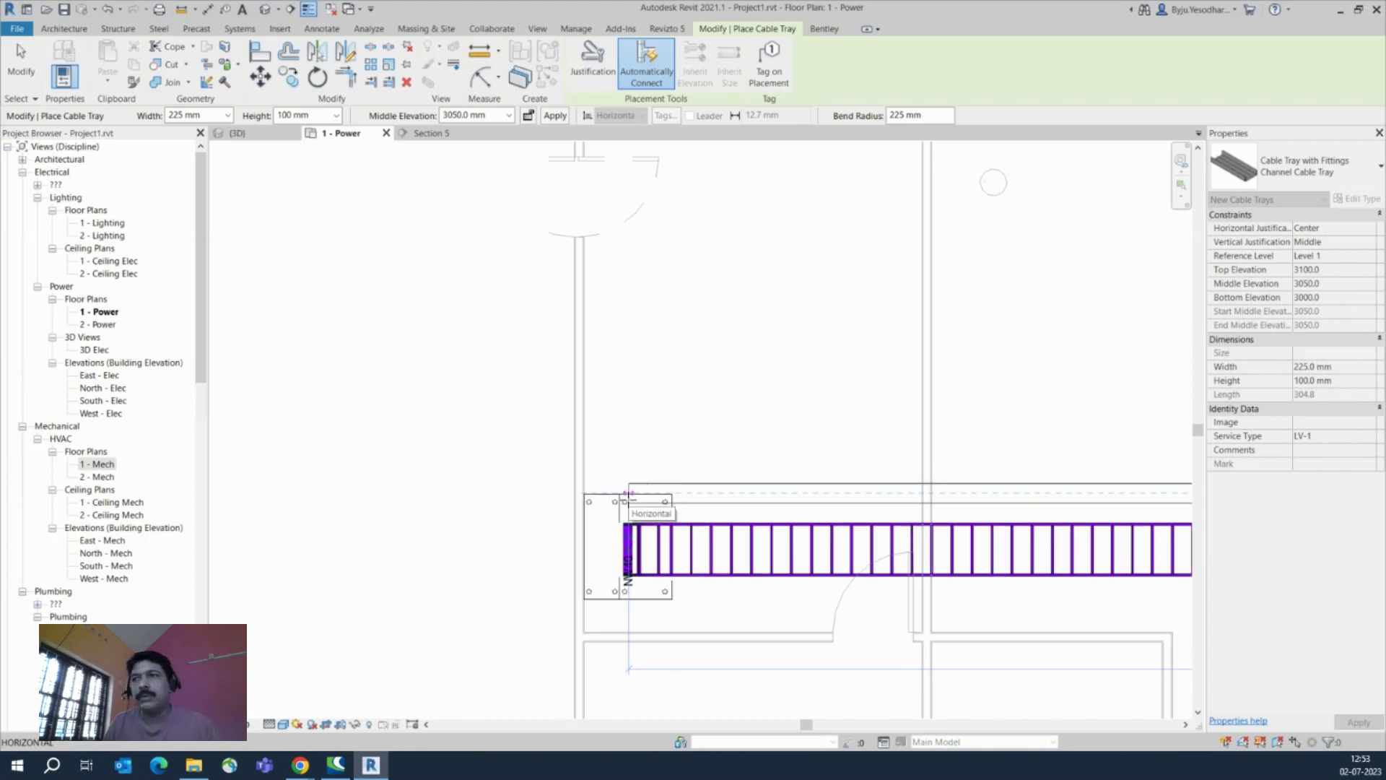
pyautogui.click(628, 495)
pyautogui.press('Escape')
pyautogui.press('Escape')
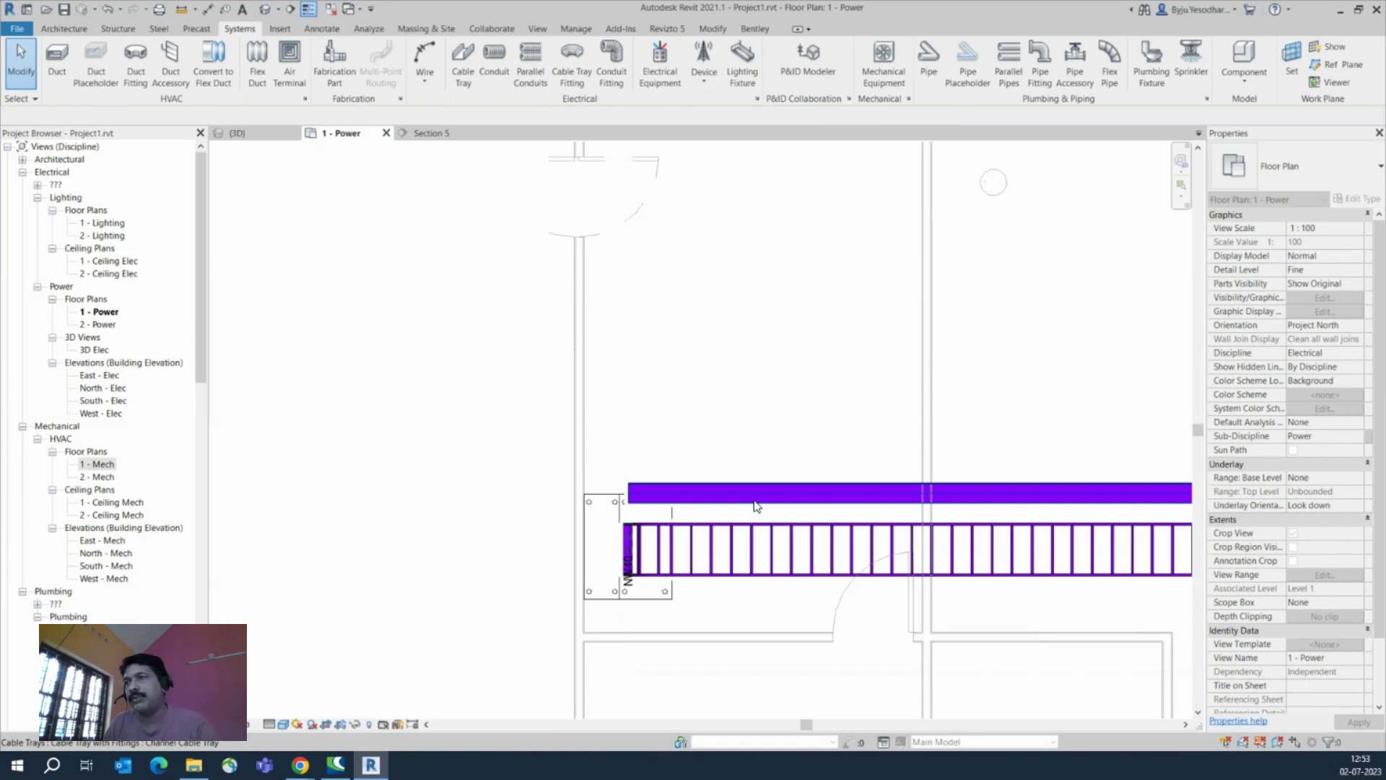
# Nudge the horizontal channel tray run down slightly, closer to the ladder tray
pyautogui.click(755, 499)
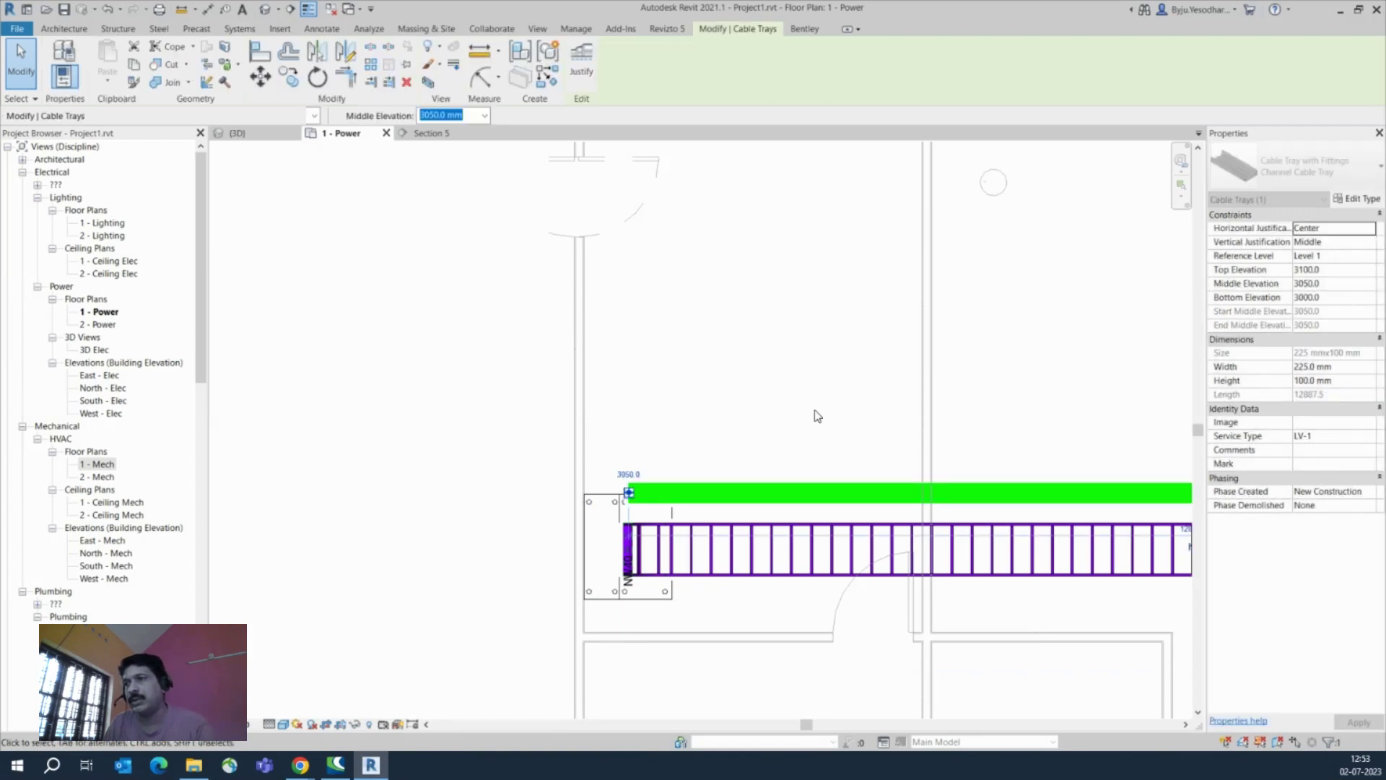
pyautogui.press('Down')
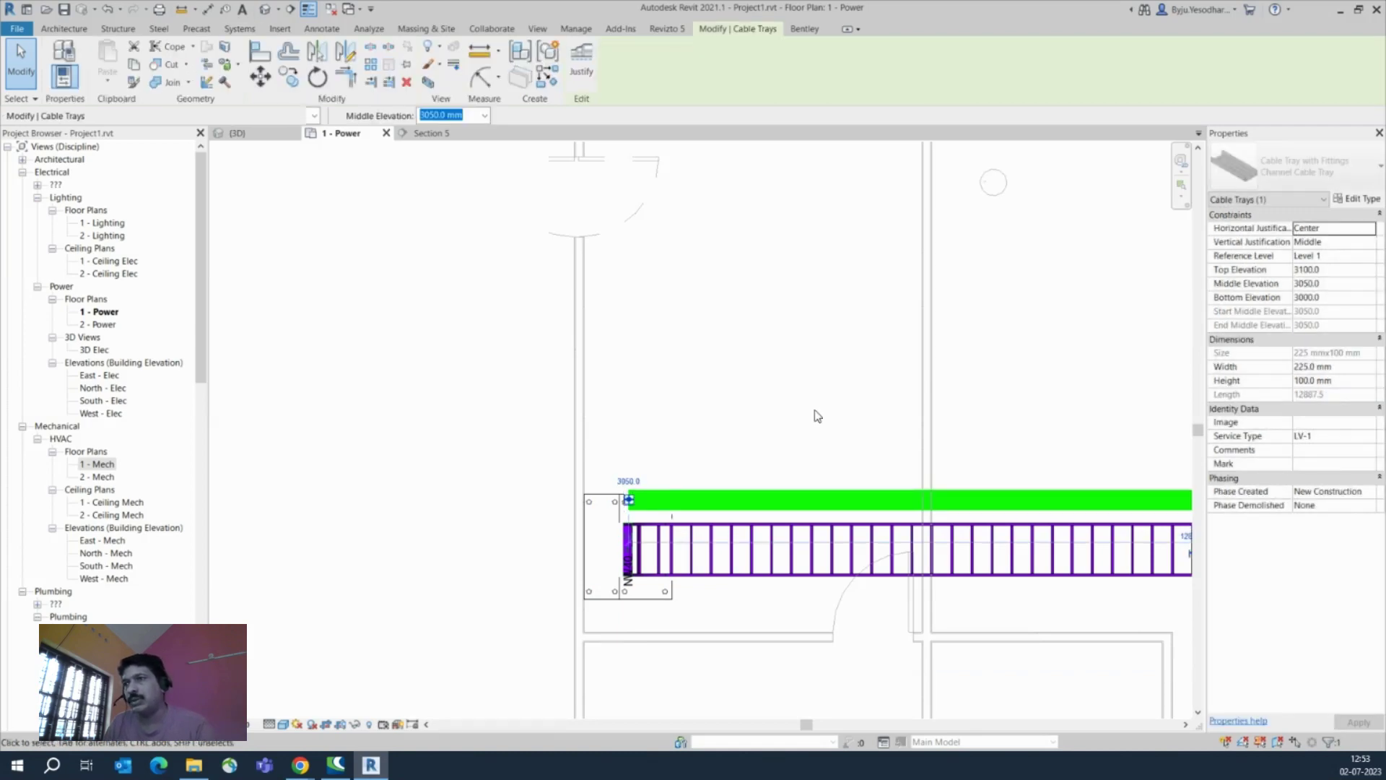
pyautogui.press('Down')
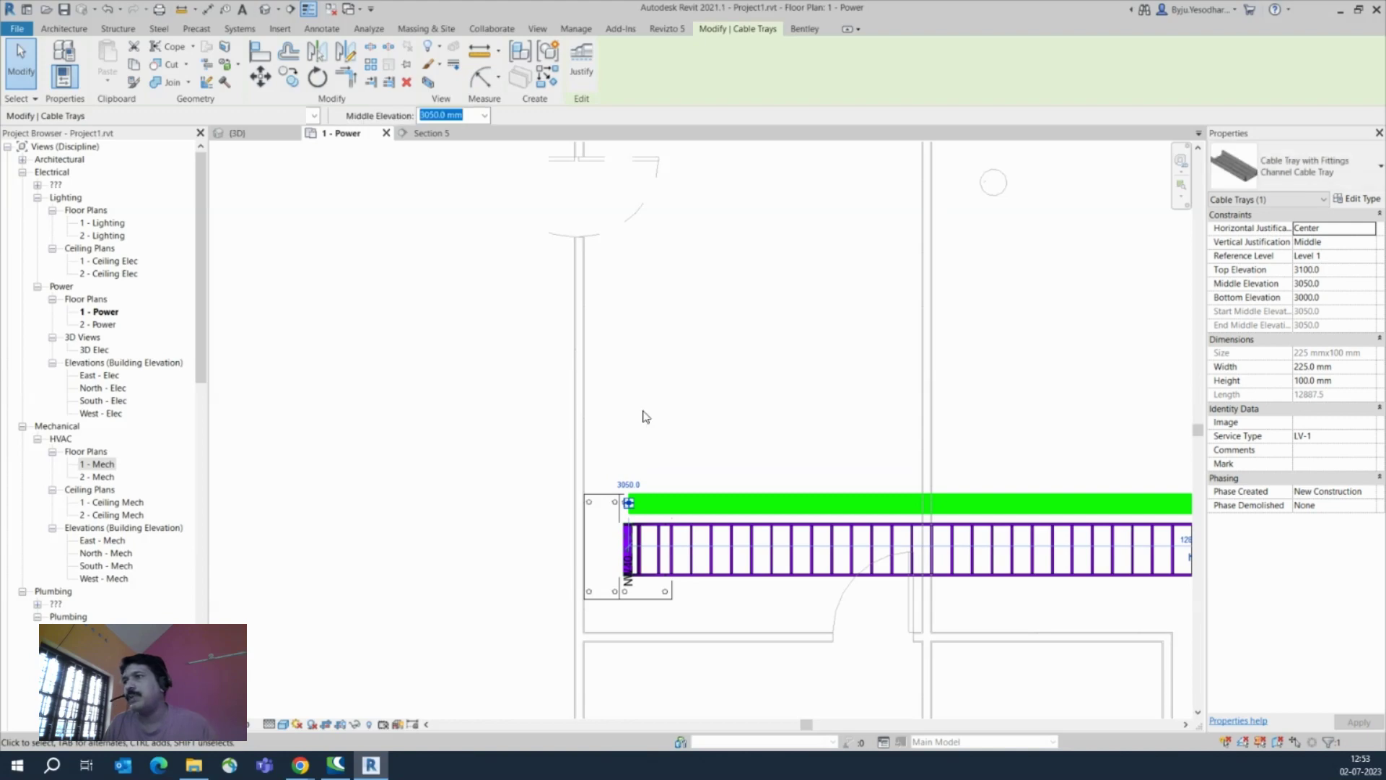
pyautogui.scroll(-5, 633, 433)
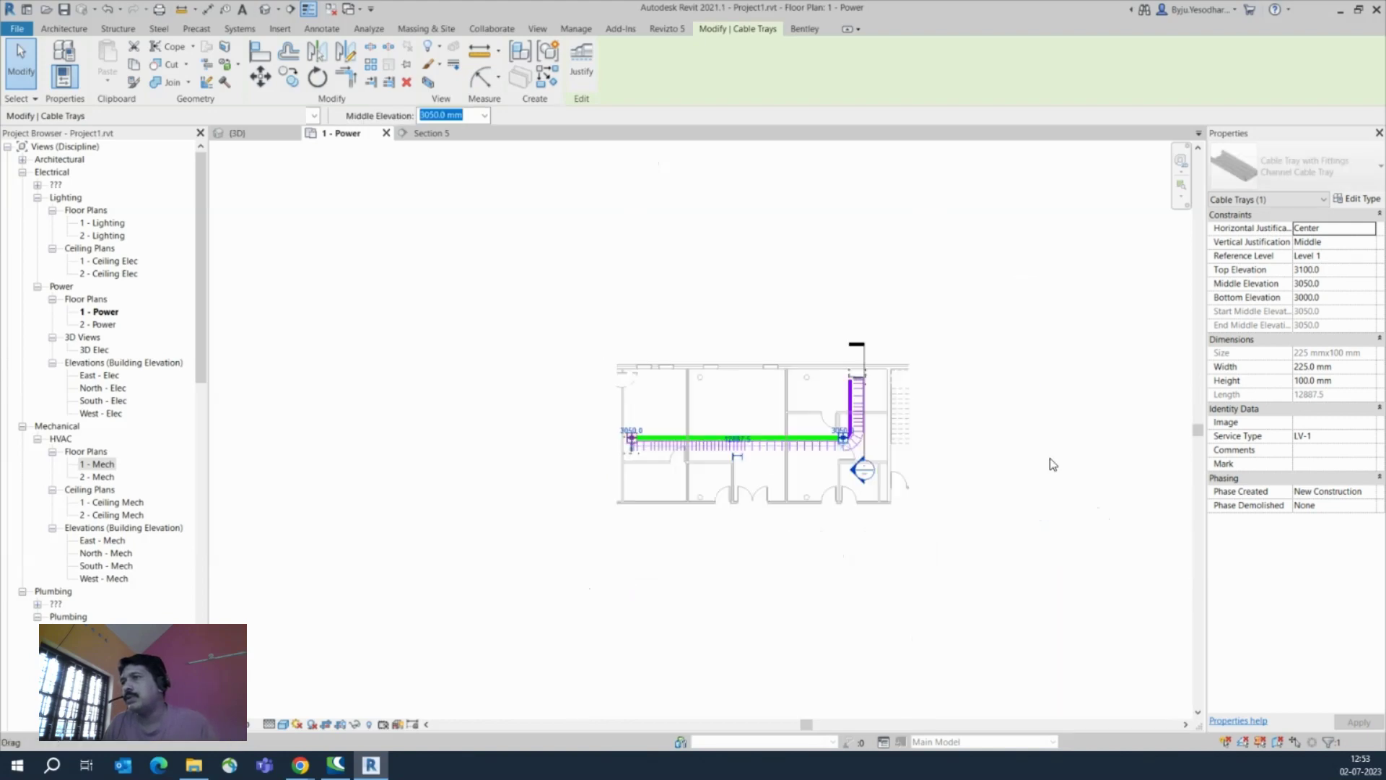
pyautogui.scroll(5, 801, 444)
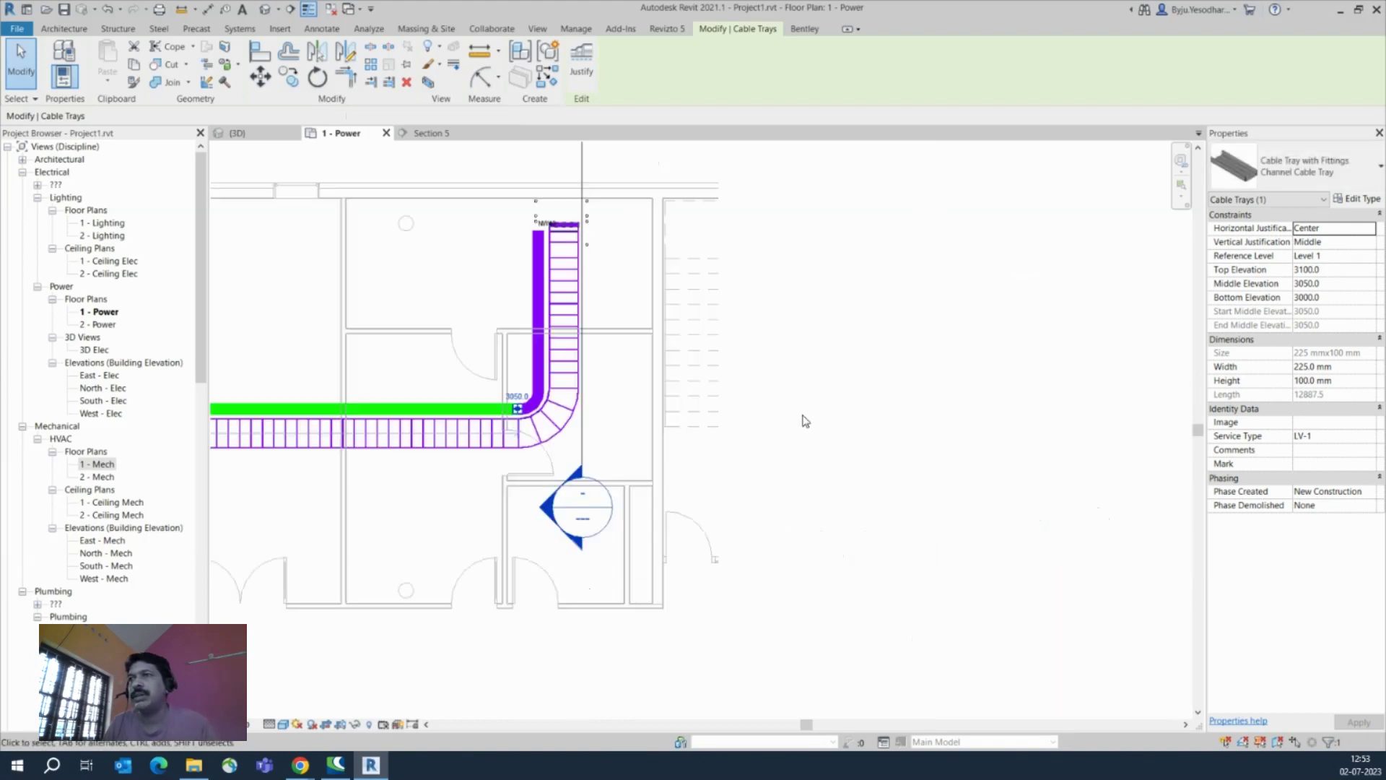
pyautogui.scroll(3, 498, 202)
pyautogui.click(530, 240)
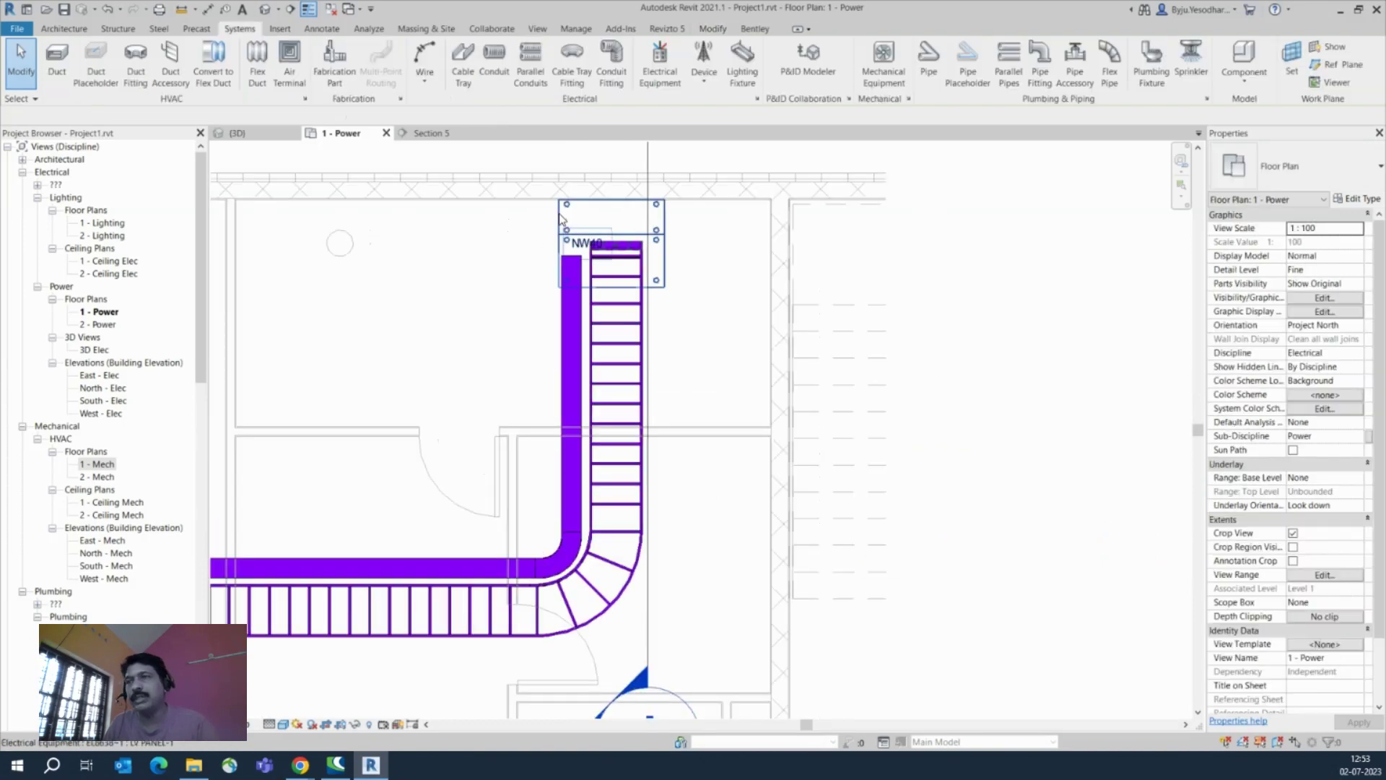
# Shift the upper-right LV panel slightly left to sit under both trays, and check the layout in the 3D view
pyautogui.click(560, 214)
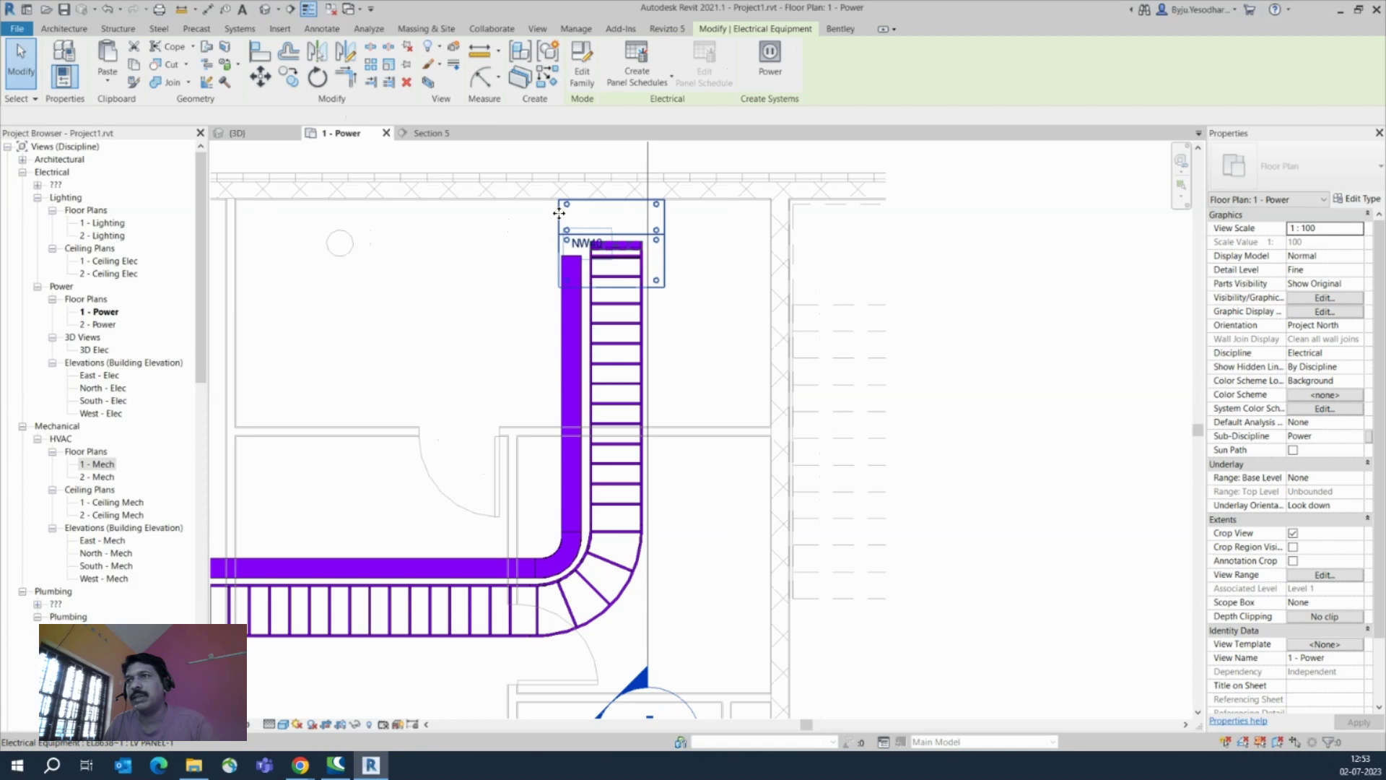
pyautogui.moveTo(560, 213); pyautogui.dragTo(549, 213)
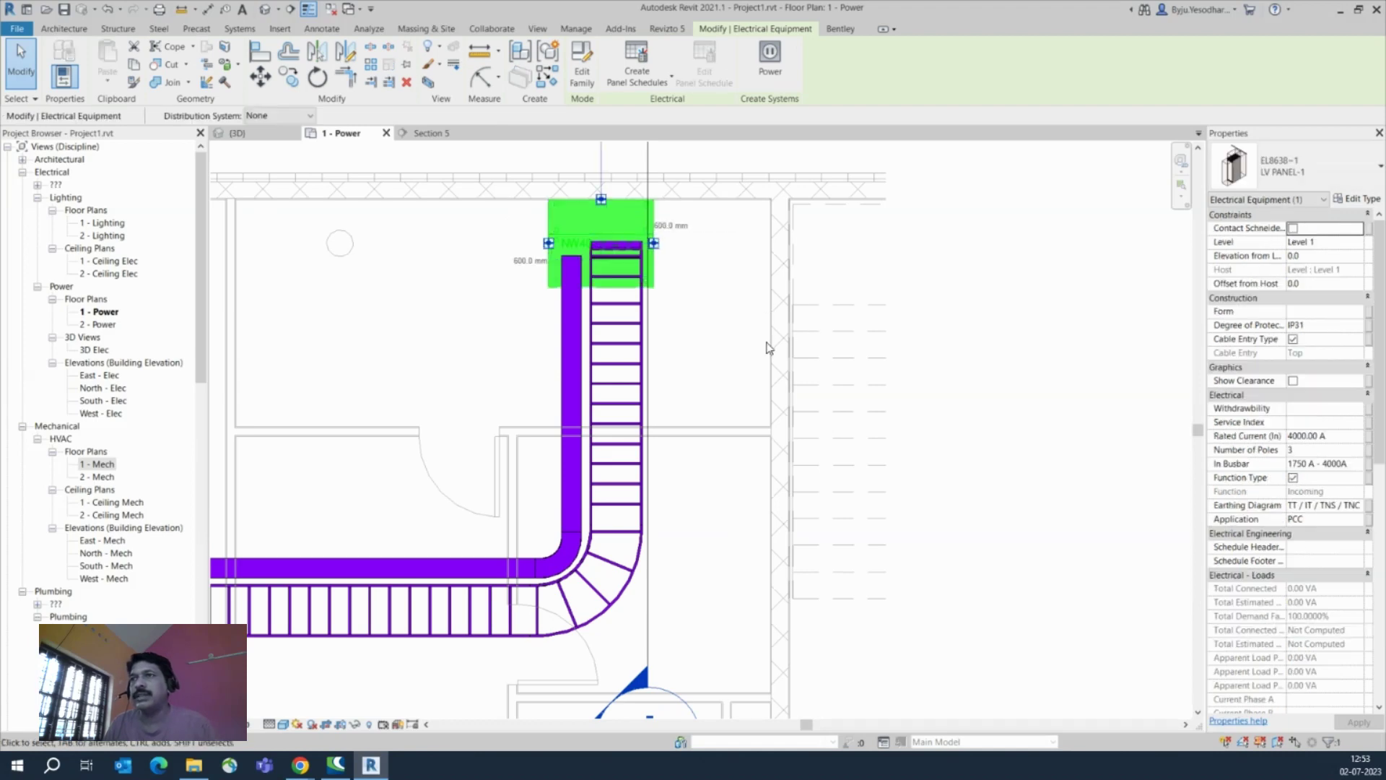
pyautogui.click(738, 359)
pyautogui.scroll(-1, 701, 352)
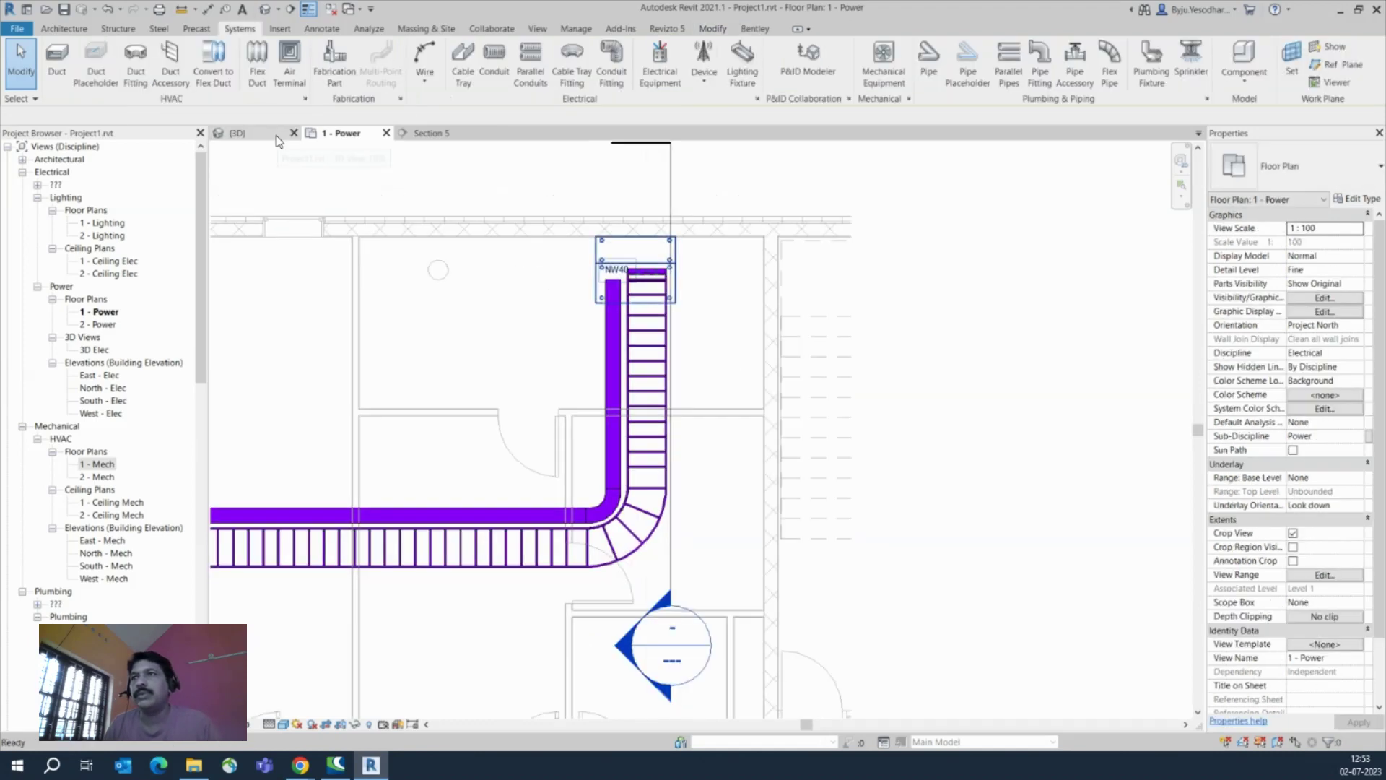
pyautogui.click(277, 137)
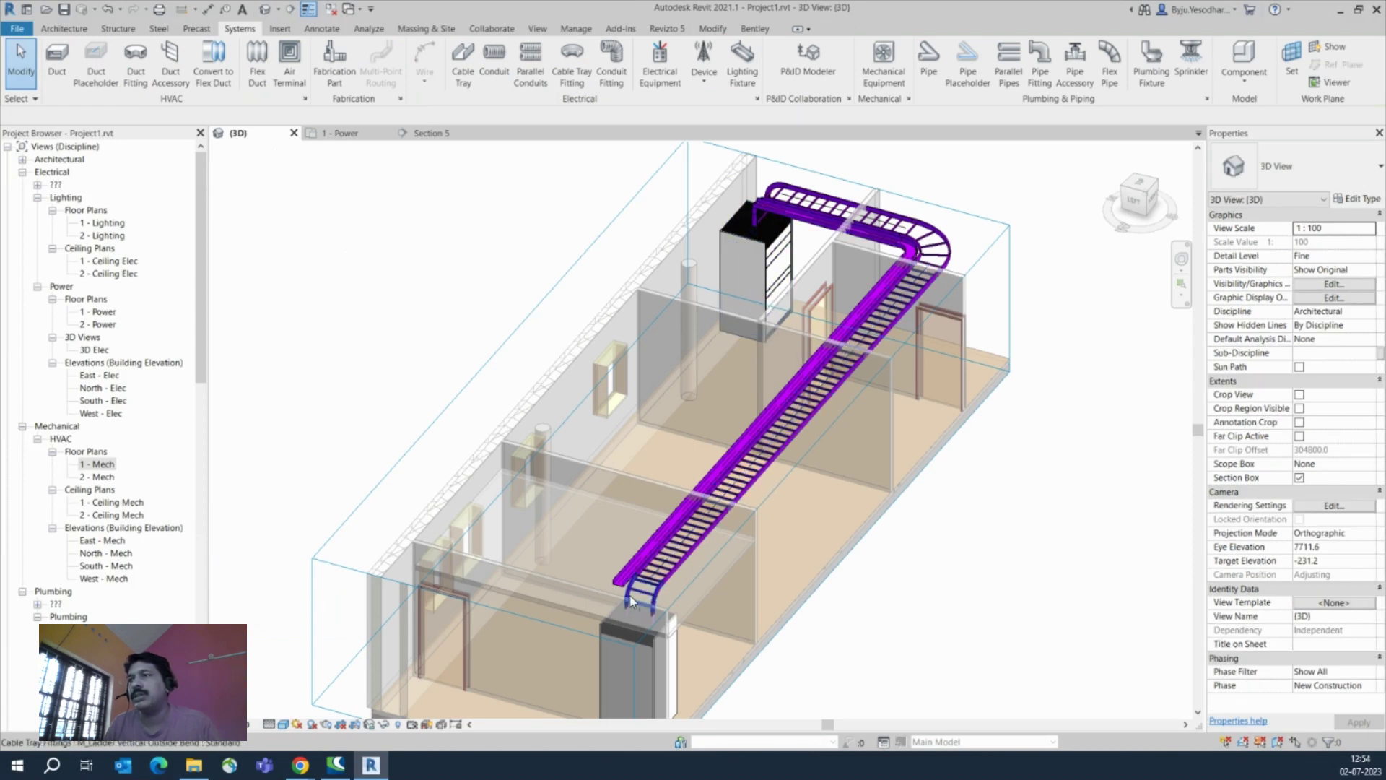
# On the 1 - Power plan, move Section 5 left to the gap beside the vertical channel tray run and open its view
pyautogui.click(352, 135)
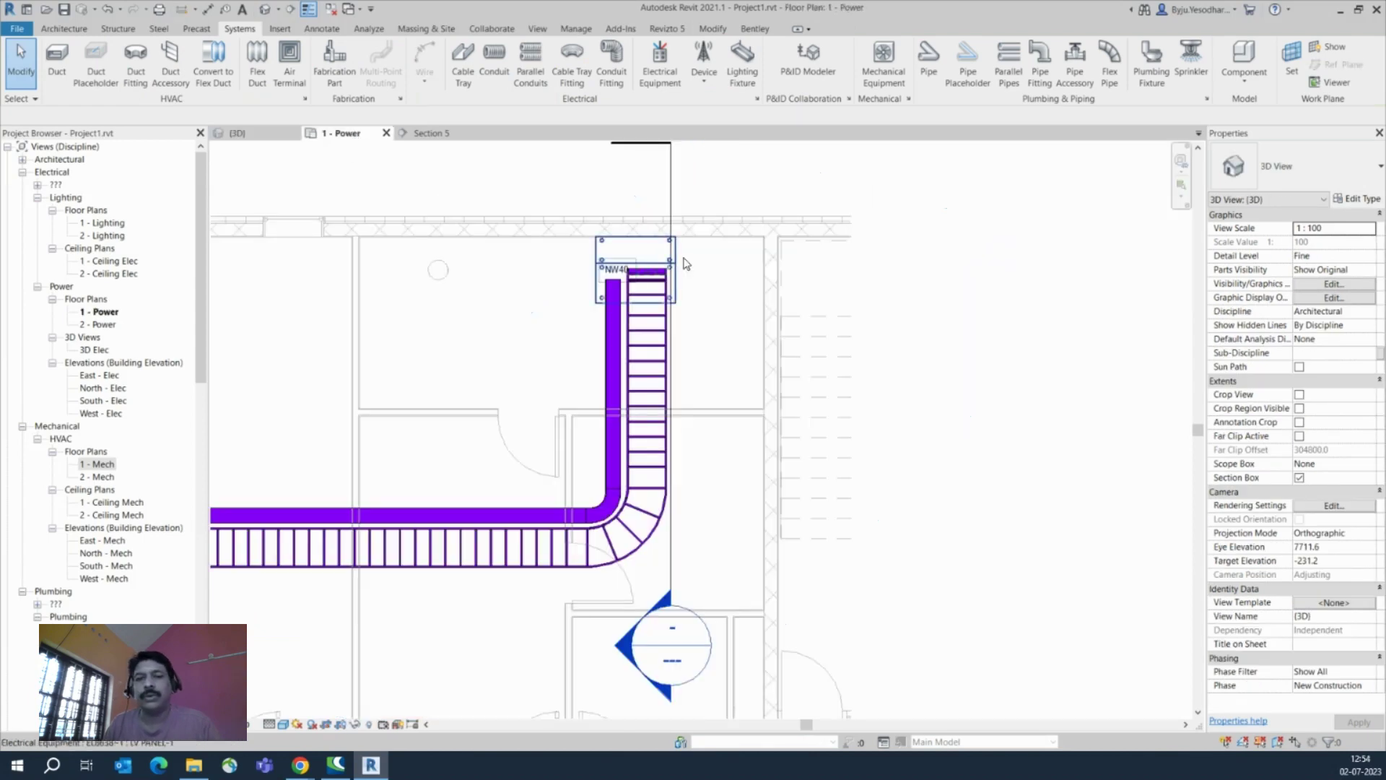
pyautogui.click(673, 202)
pyautogui.click(691, 520)
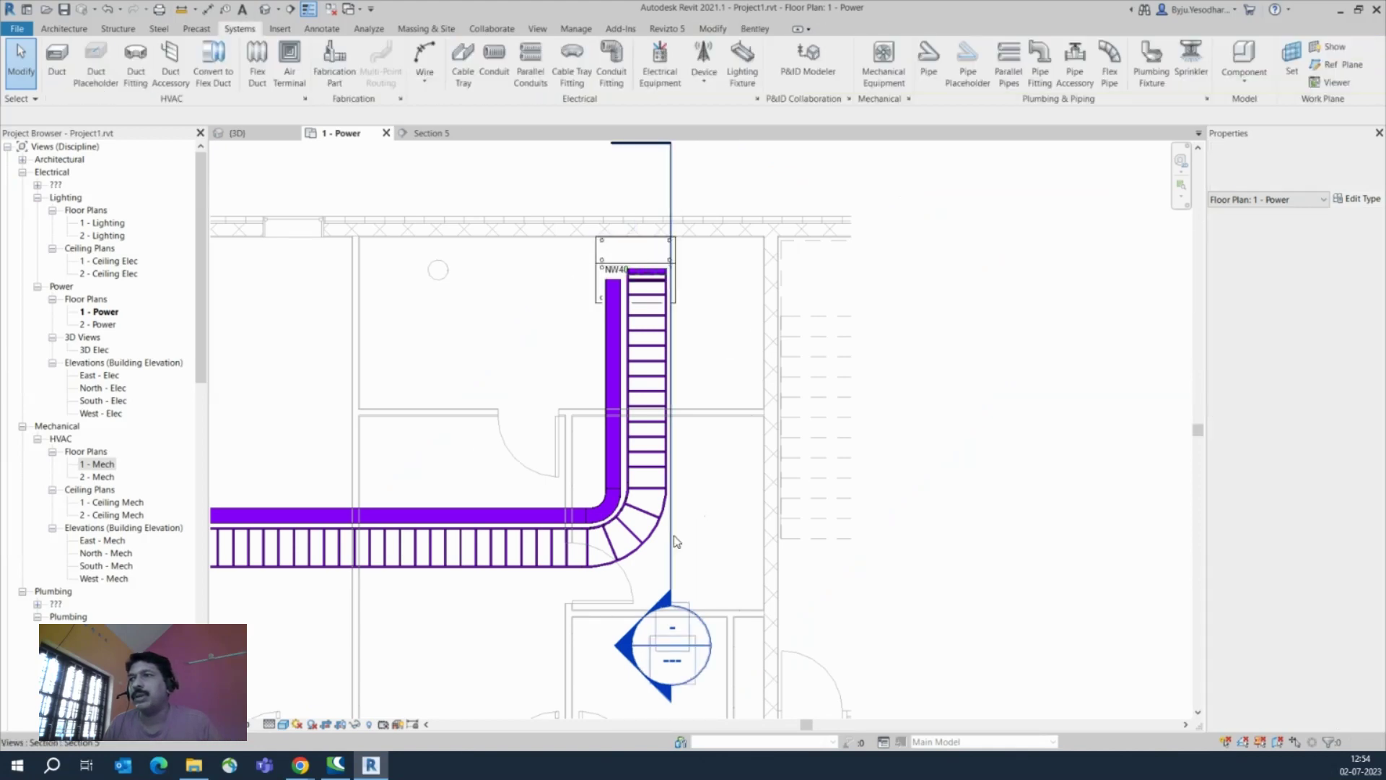
pyautogui.click(674, 537)
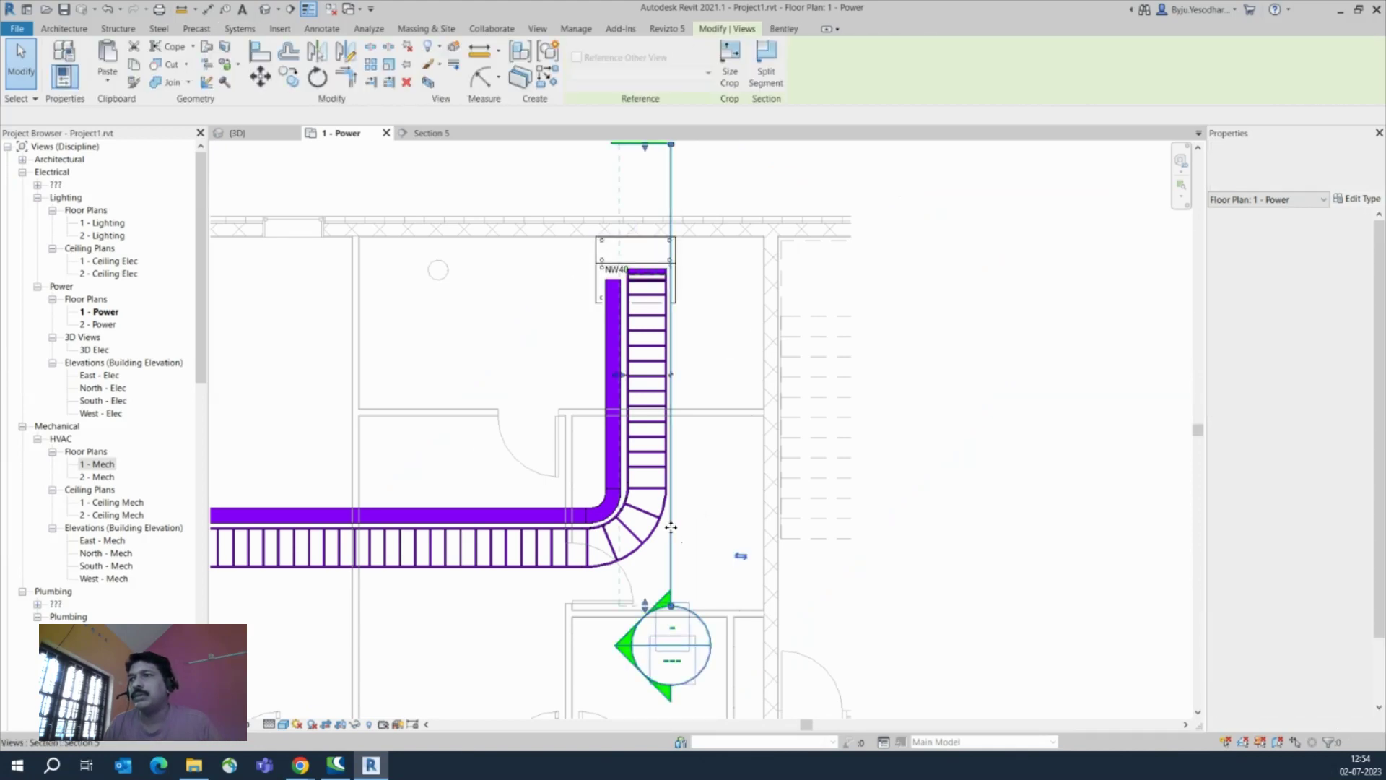
pyautogui.moveTo(633, 517); pyautogui.dragTo(623, 514)
pyautogui.rightClick(623, 513)
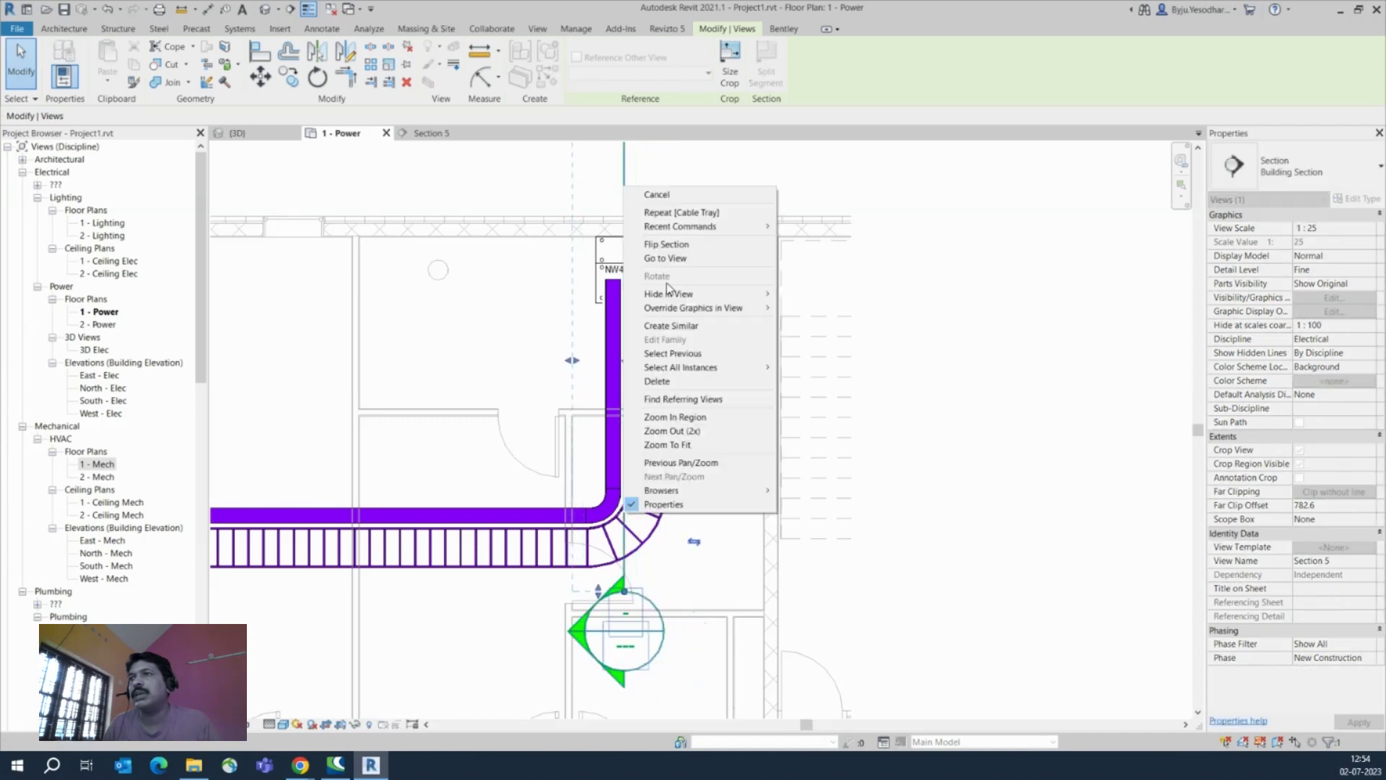
pyautogui.click(665, 259)
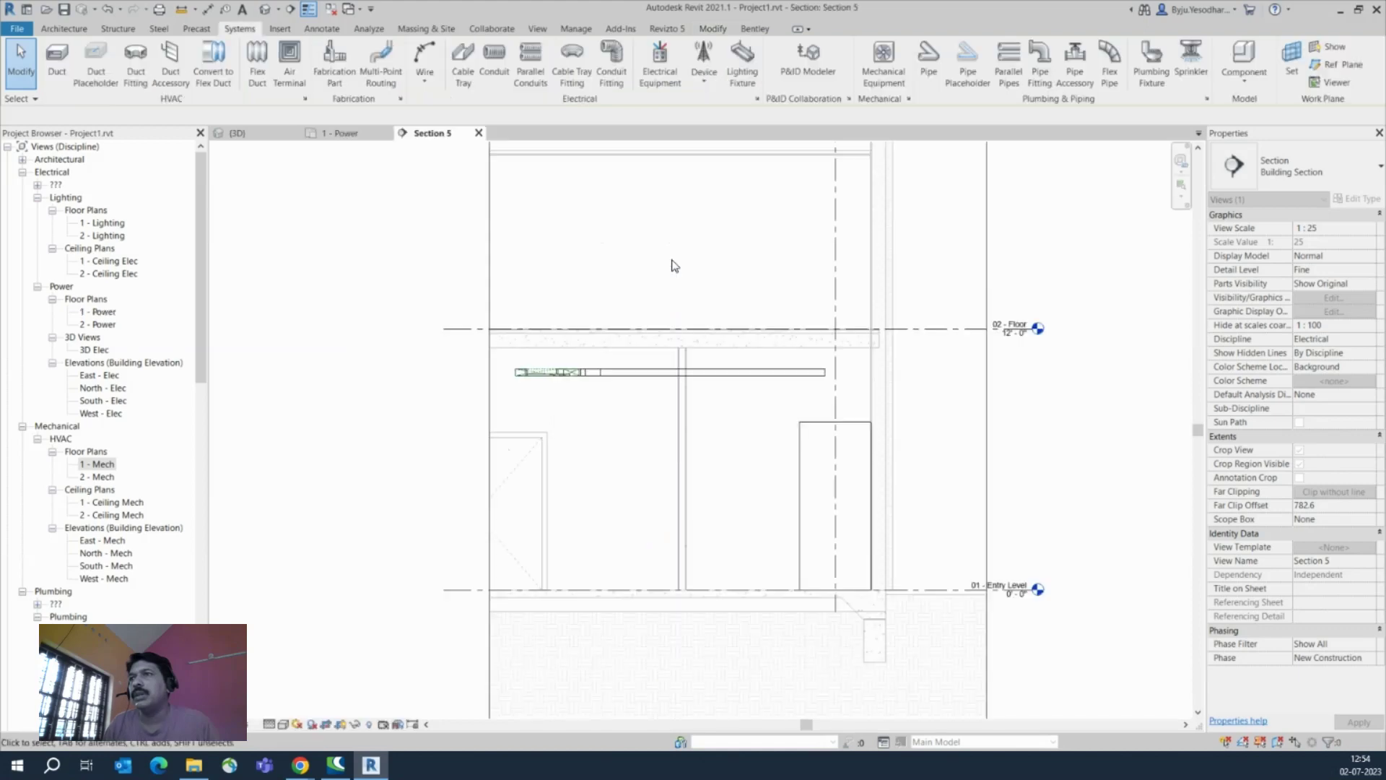
# Draw an 800 mm vertical drop from the channel tray's open end into the panel, and shift it right to the middle of the panel
pyautogui.click(823, 375)
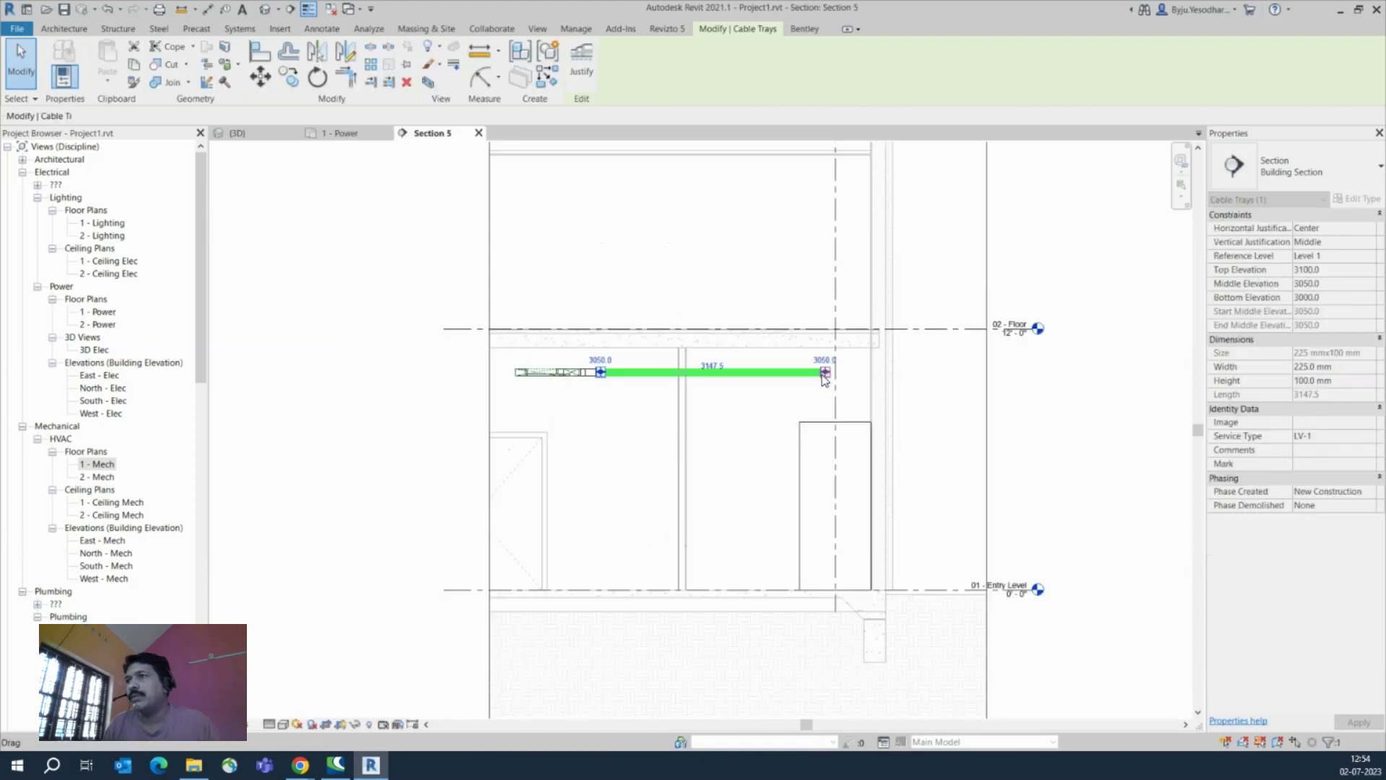
pyautogui.rightClick(825, 375)
pyautogui.click(836, 433)
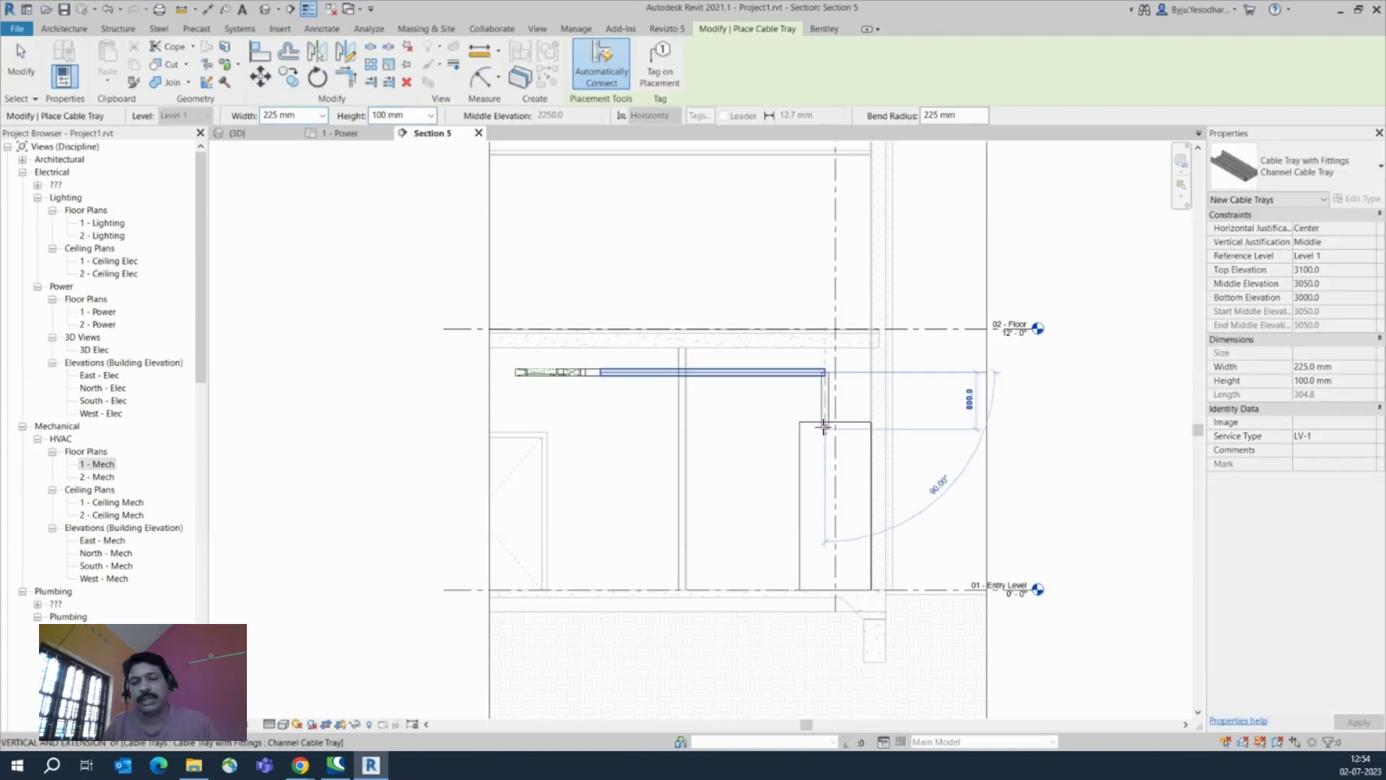
pyautogui.click(823, 427)
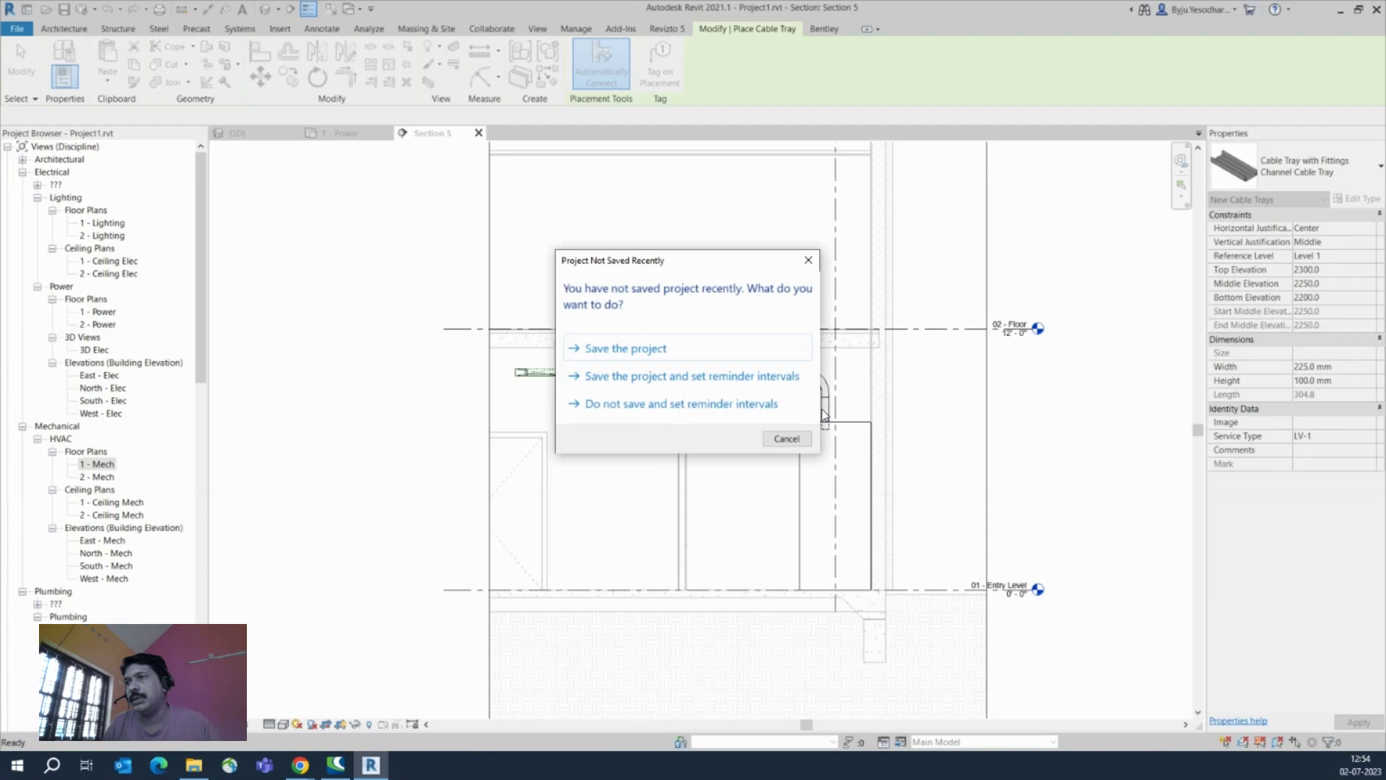
pyautogui.press('Escape')
pyautogui.press('Escape')
pyautogui.click(823, 415)
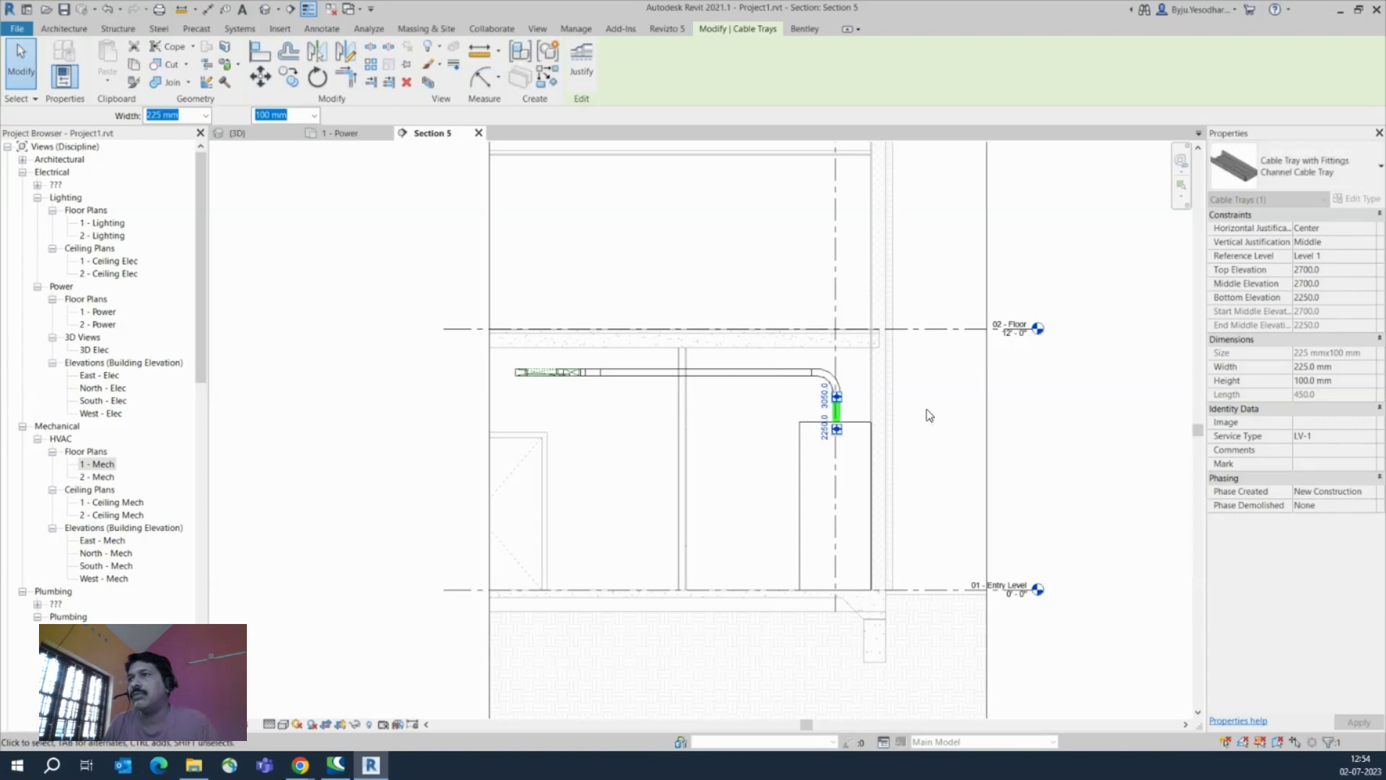
# Deselect the new channel tray drop and inspect the trays and both panels in the 3D view
pyautogui.press('Escape')
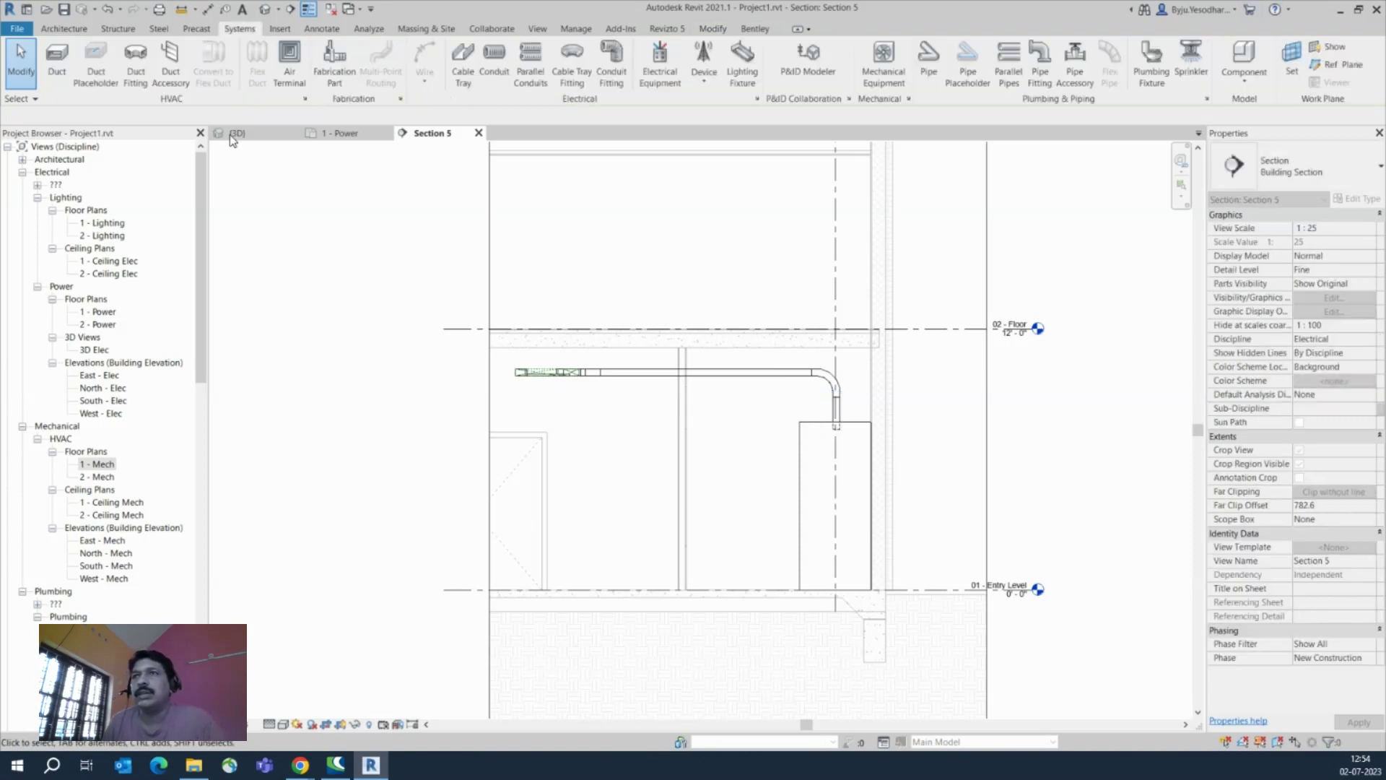
pyautogui.click(233, 135)
pyautogui.scroll(3, 775, 247)
pyautogui.scroll(-4, 879, 331)
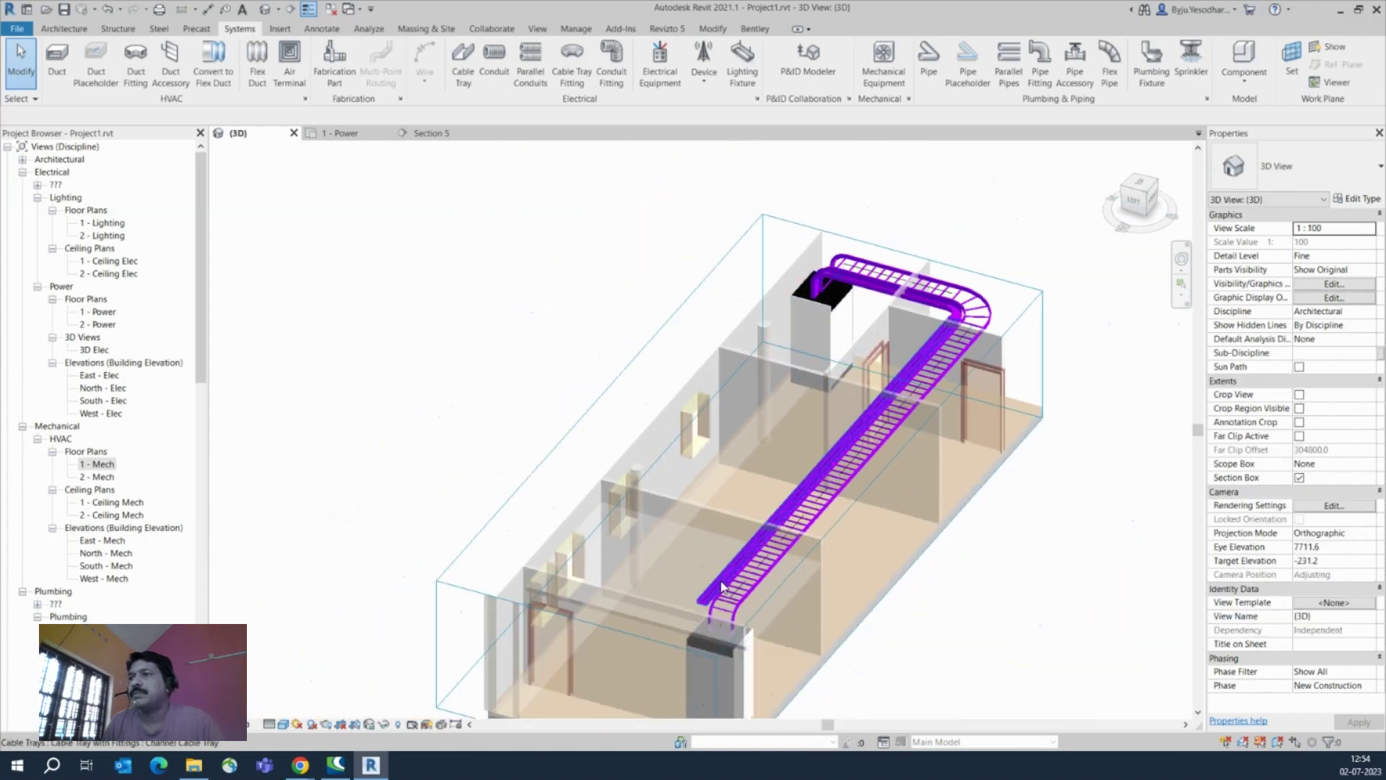
# On the 1 - Power plan, move Section 5 to the left panel, rotate it horizontal just above the channel tray, and open its view
pyautogui.click(347, 137)
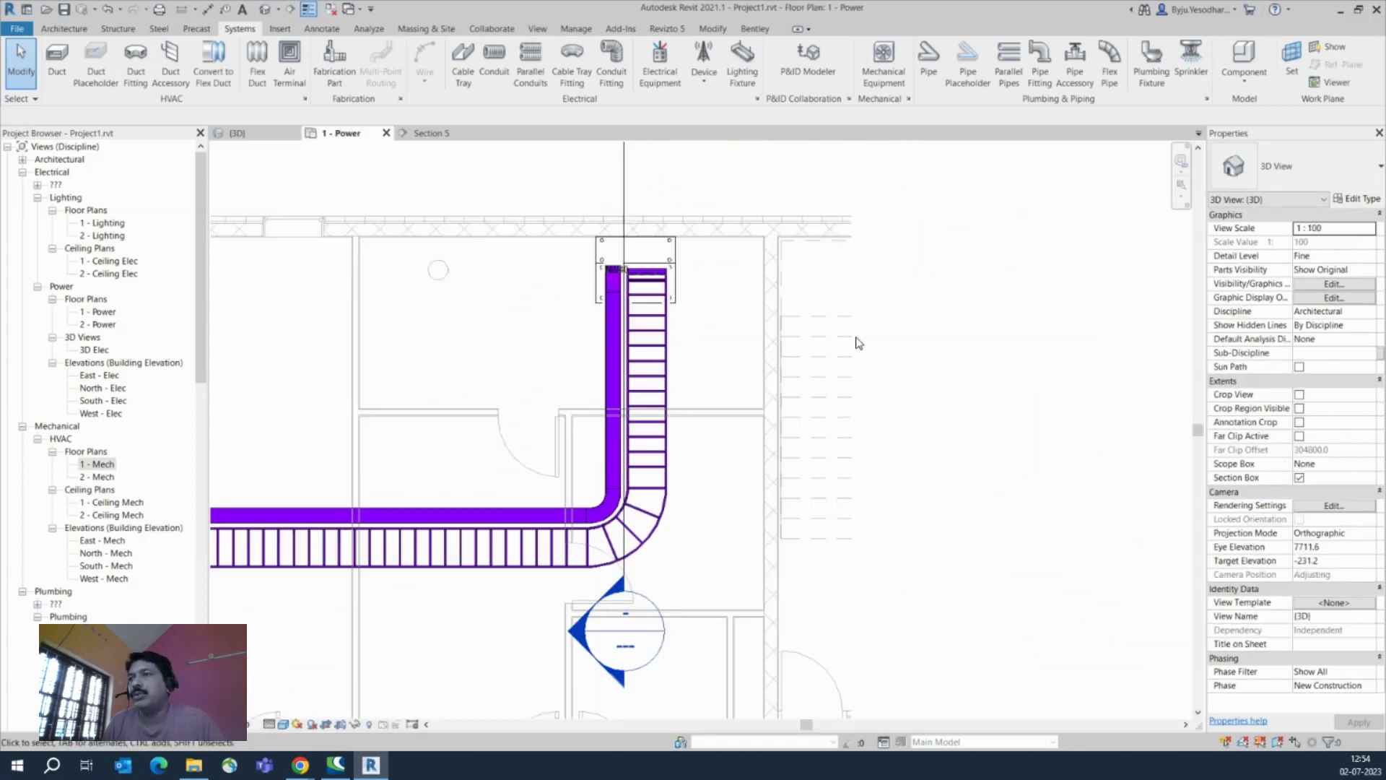
pyautogui.scroll(-5, 798, 438)
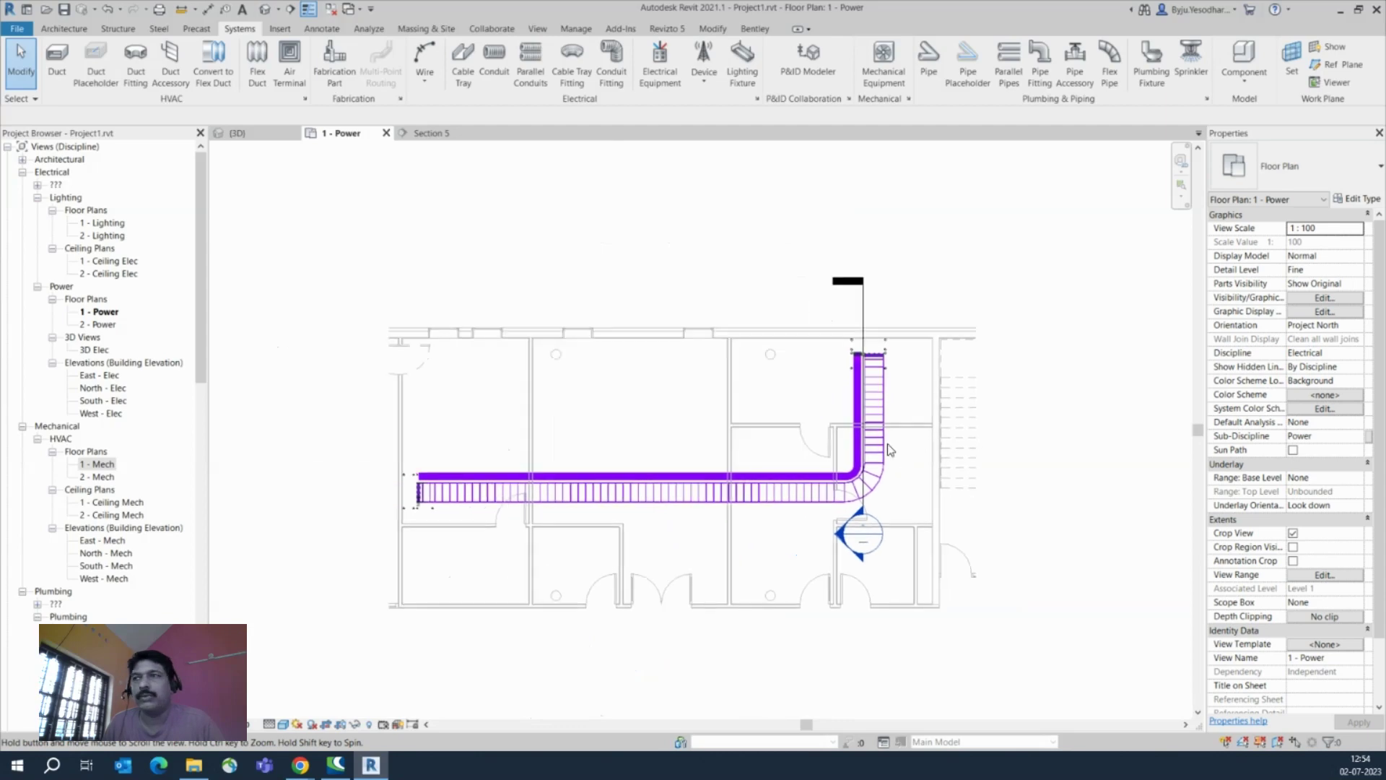
pyautogui.click(866, 332)
pyautogui.moveTo(813, 346); pyautogui.dragTo(449, 408)
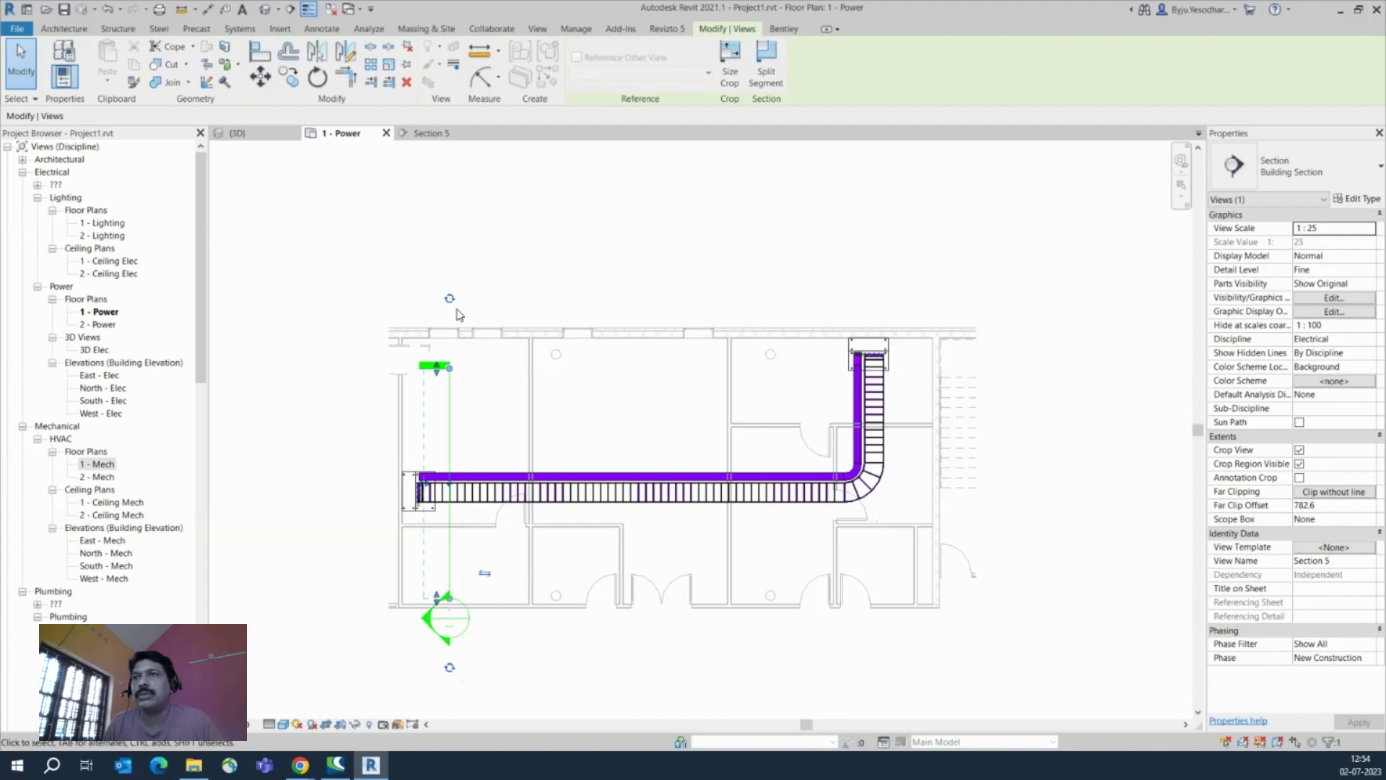
pyautogui.click(316, 77)
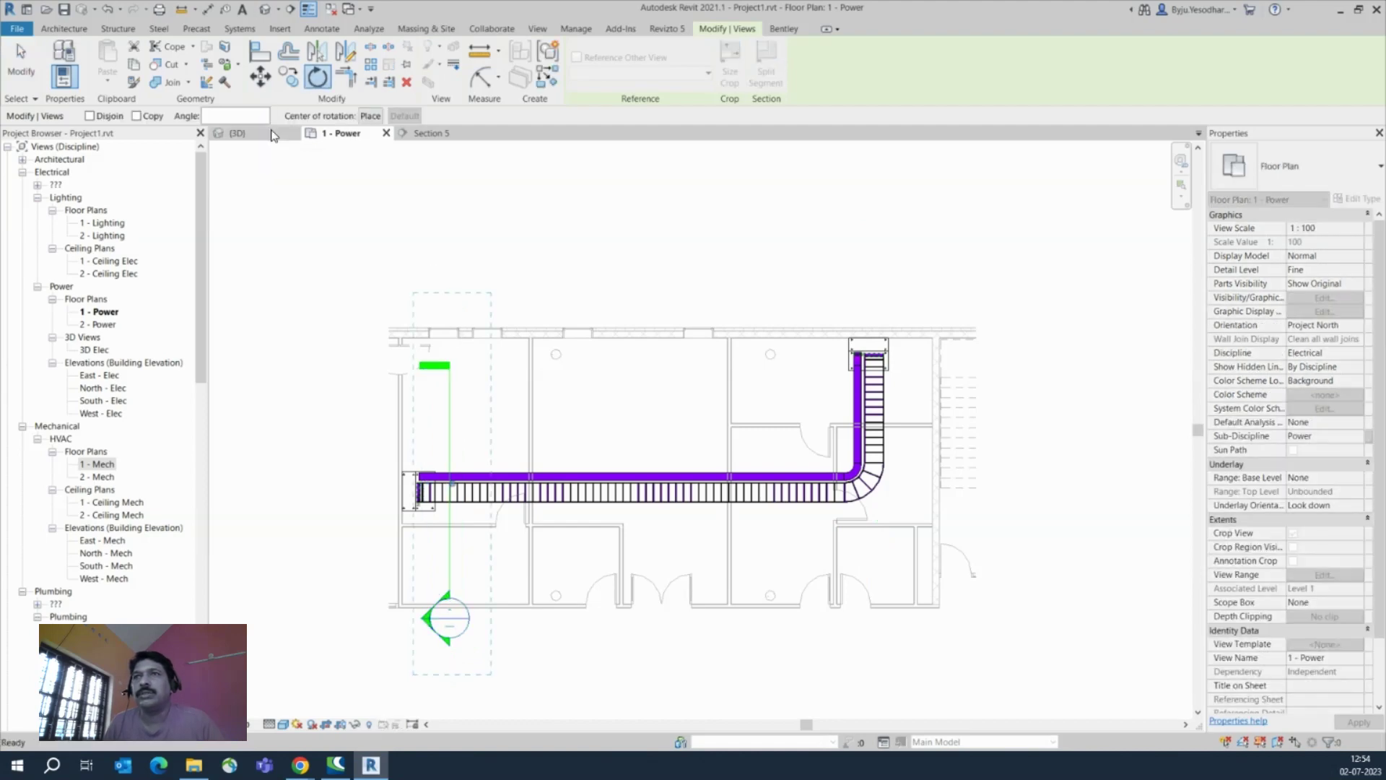
pyautogui.press('Return')
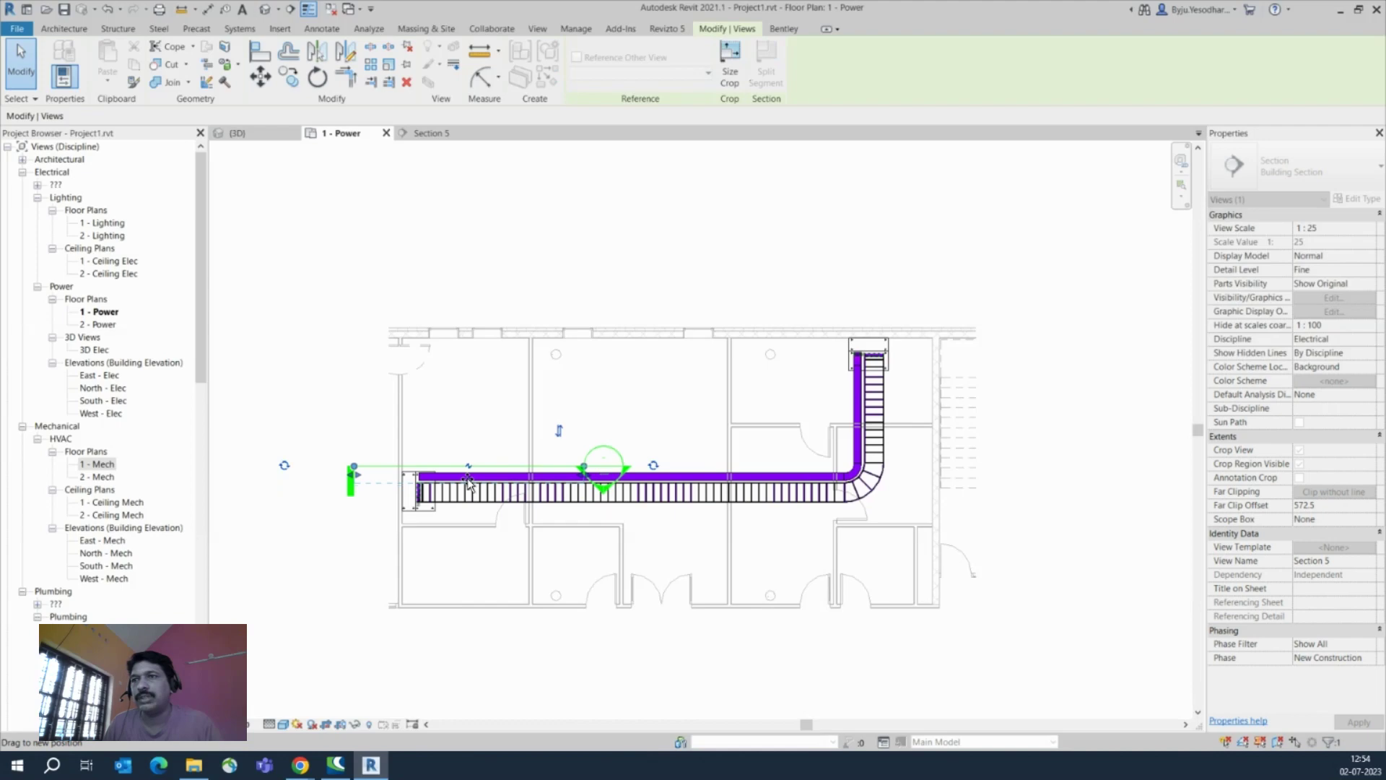
pyautogui.rightClick(384, 468)
pyautogui.click(428, 212)
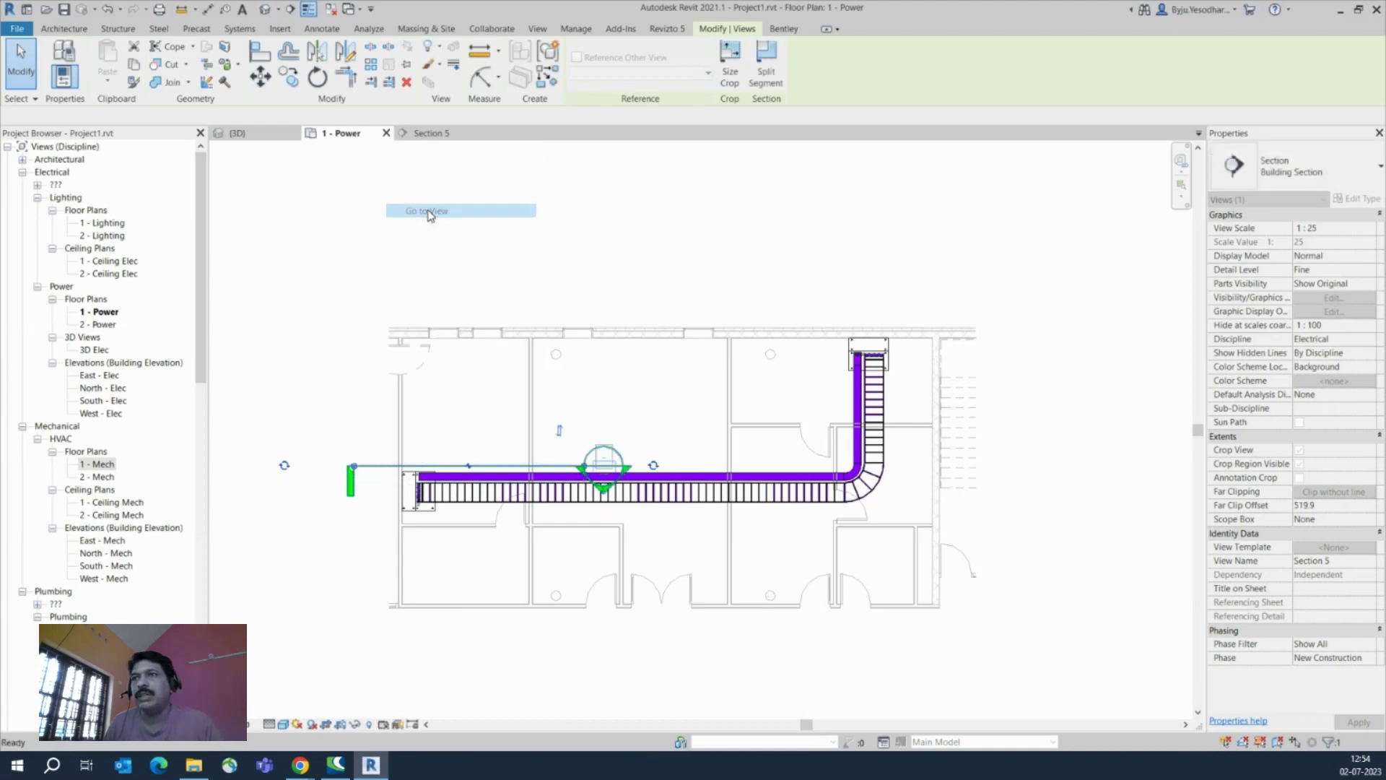
# Draw a vertical drop from the open end of the 225 mm channel tray into the panel, down to 2050 mm middle elevation
pyautogui.scroll(3, 865, 379)
pyautogui.rightClick(840, 364)
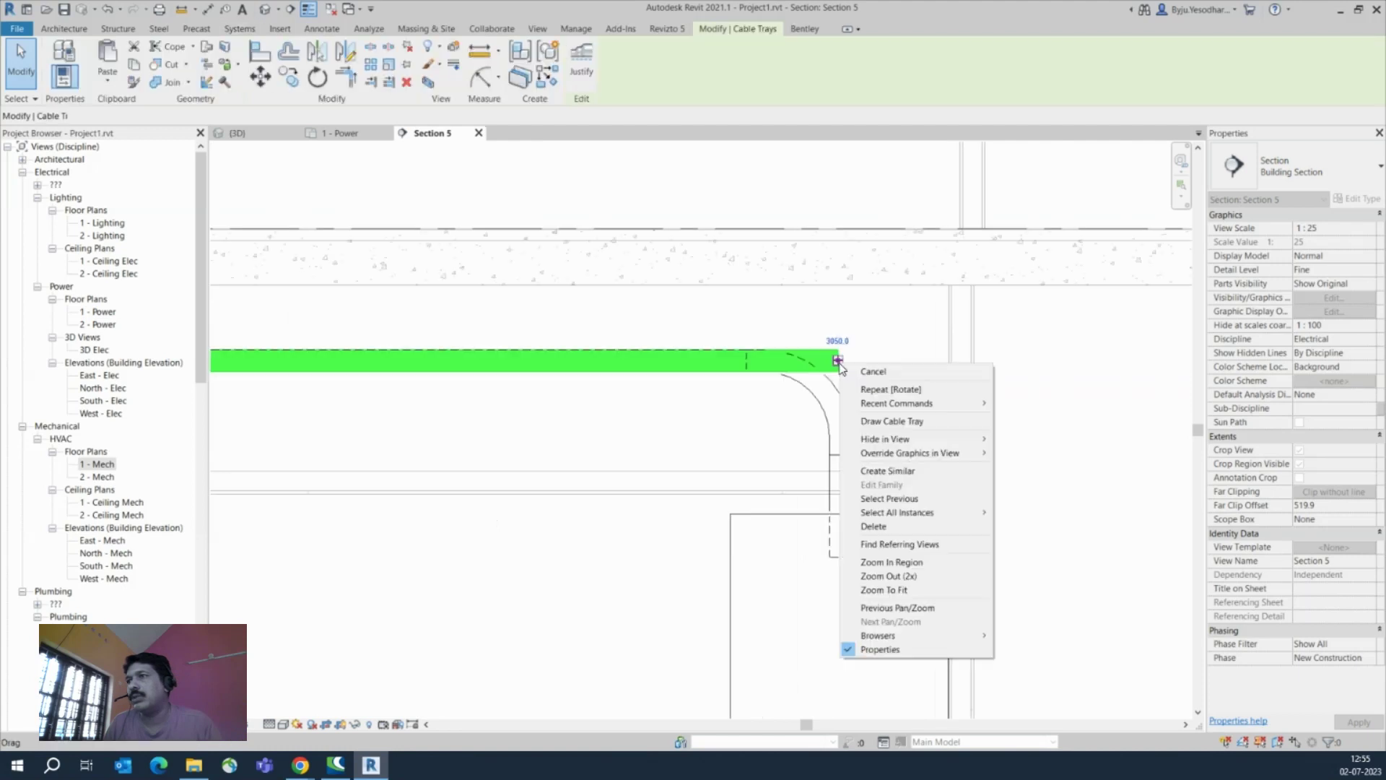
pyautogui.click(873, 426)
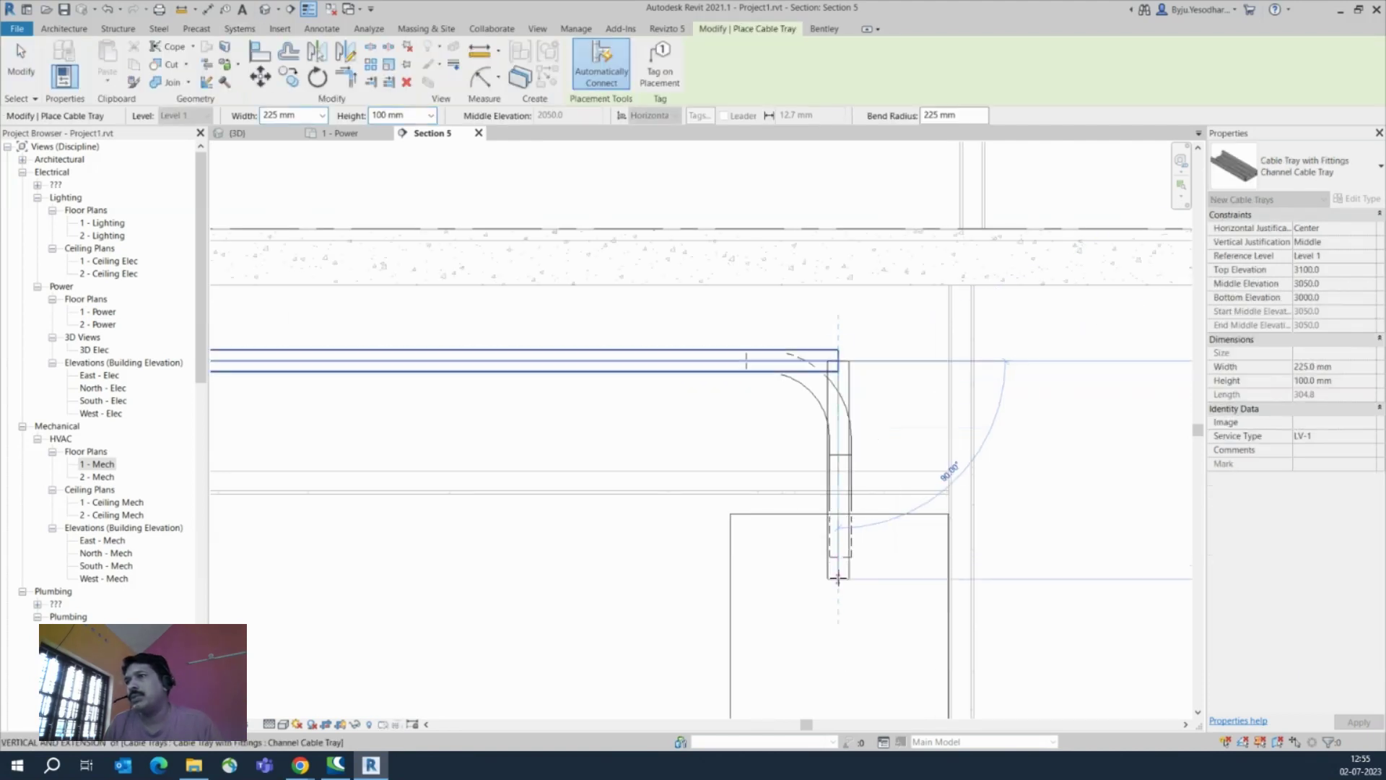
pyautogui.click(838, 577)
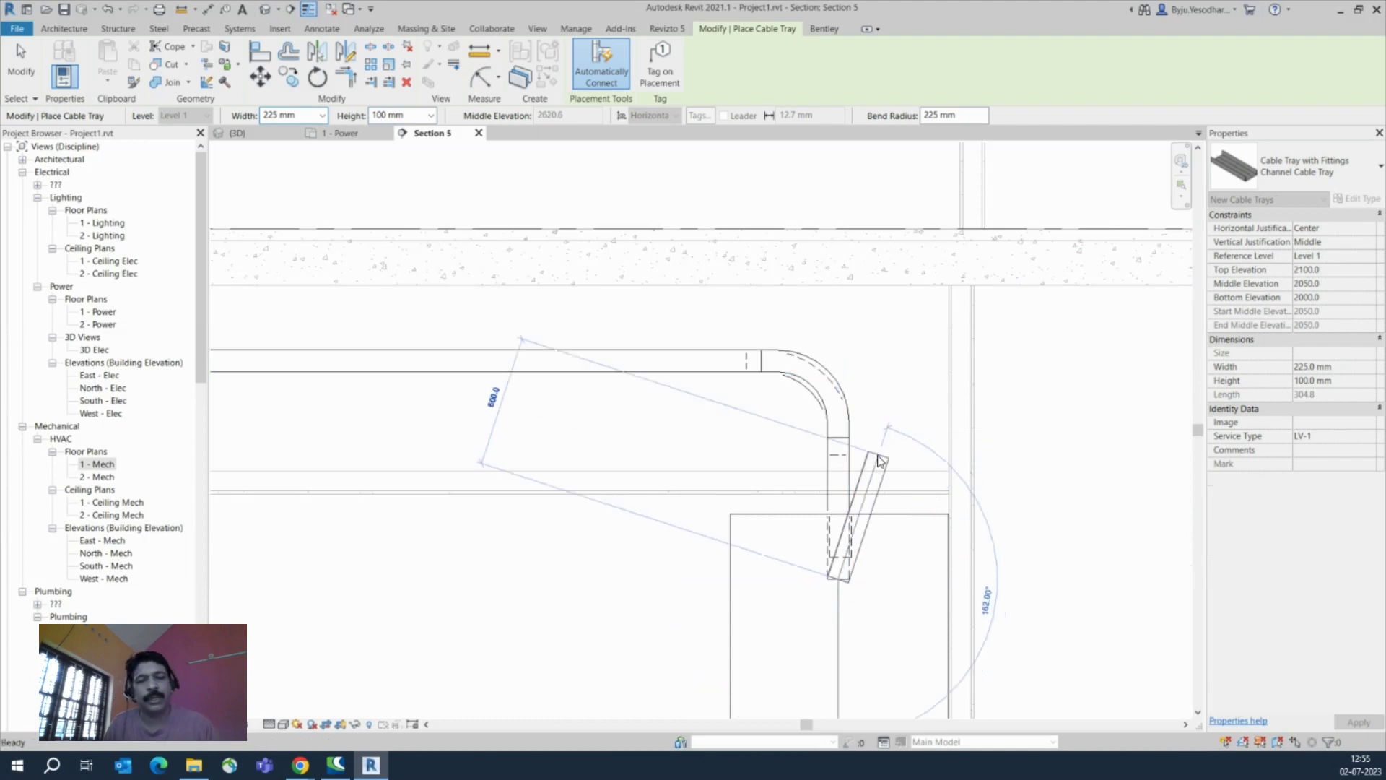
pyautogui.press('Escape')
pyautogui.press('Escape')
# In the top-oriented 3D view, nudge the ladder and channel tray ends right to sit more centrally over the lower panel
pyautogui.click(256, 134)
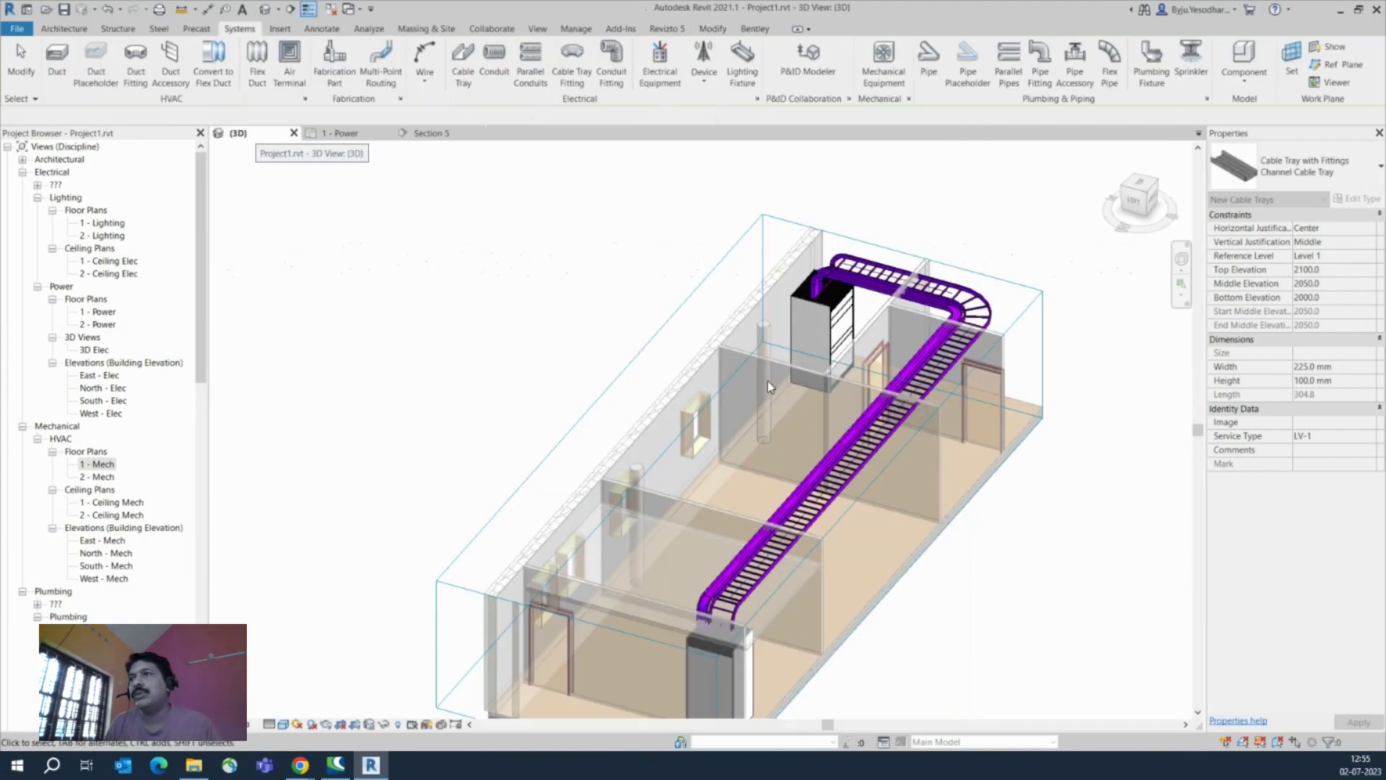
pyautogui.scroll(5, 707, 617)
pyautogui.scroll(-2, 708, 609)
pyautogui.keyDown('shift'); pyautogui.moveTo(708, 609); pyautogui.dragTo(818, 659, button='middle'); pyautogui.keyUp('shift')
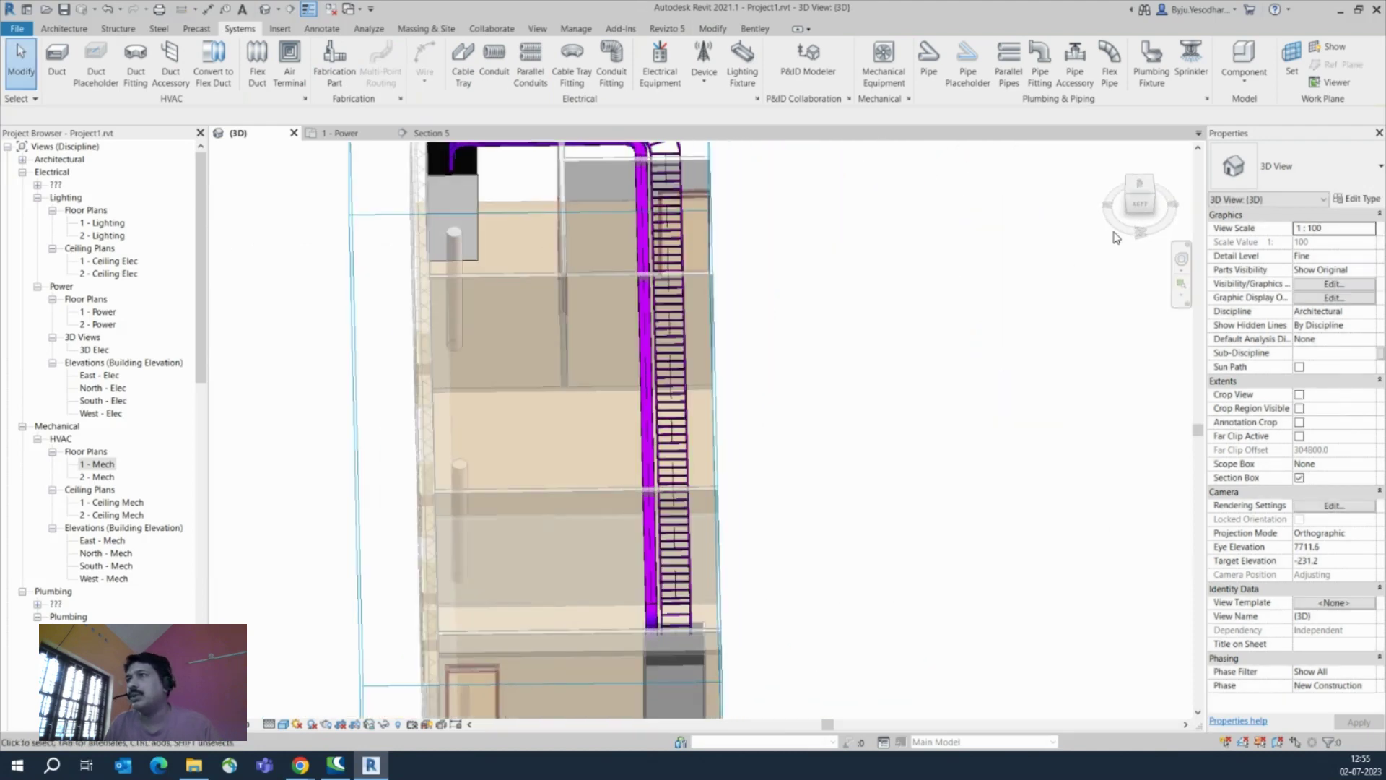
pyautogui.click(1140, 183)
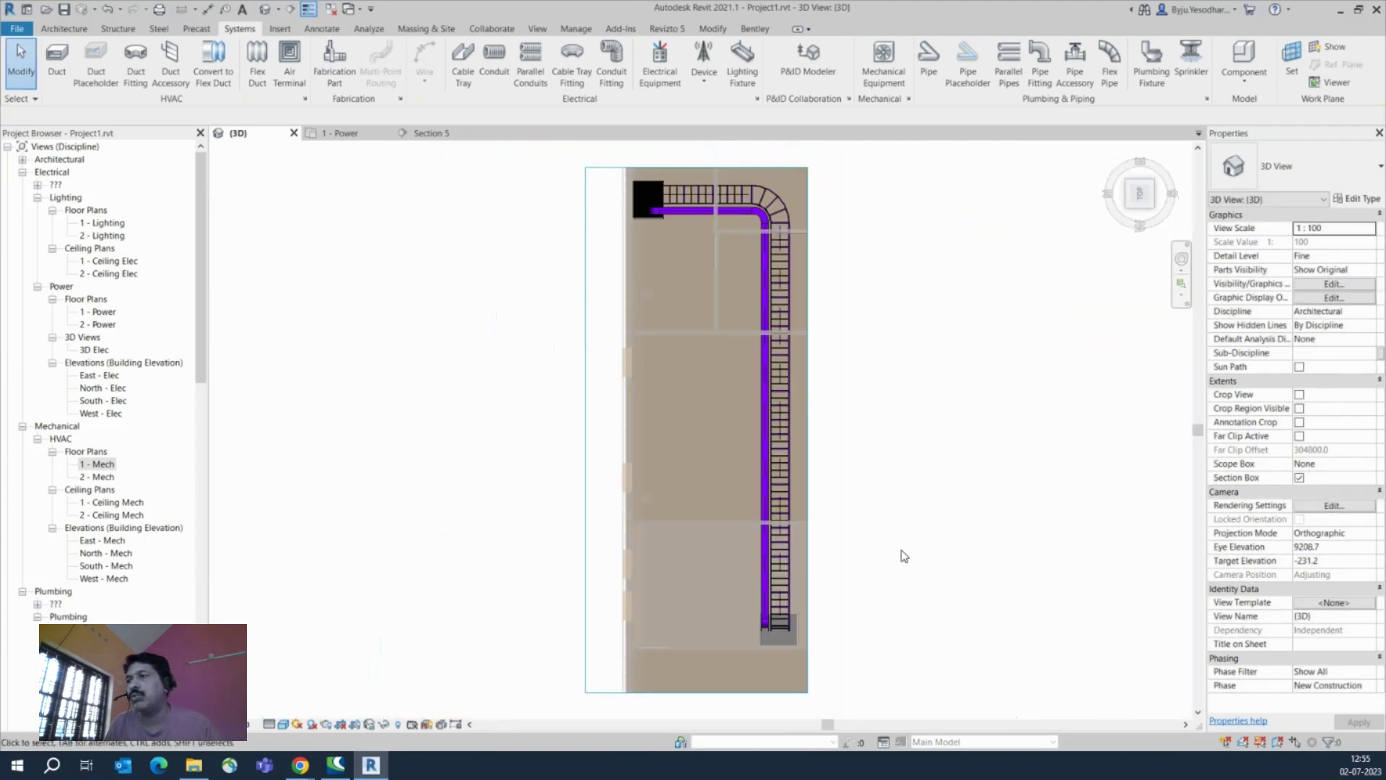
pyautogui.scroll(4, 759, 629)
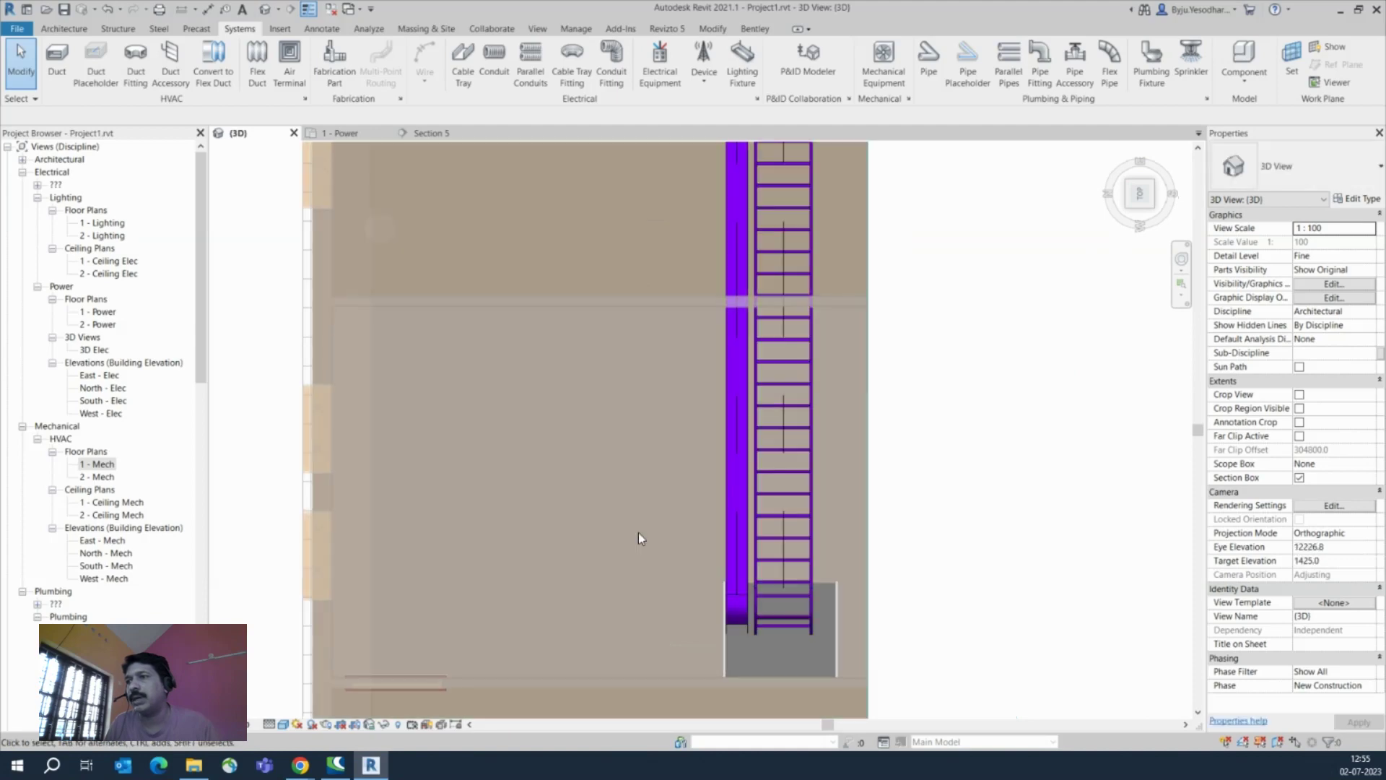
pyautogui.moveTo(618, 515); pyautogui.dragTo(829, 651)
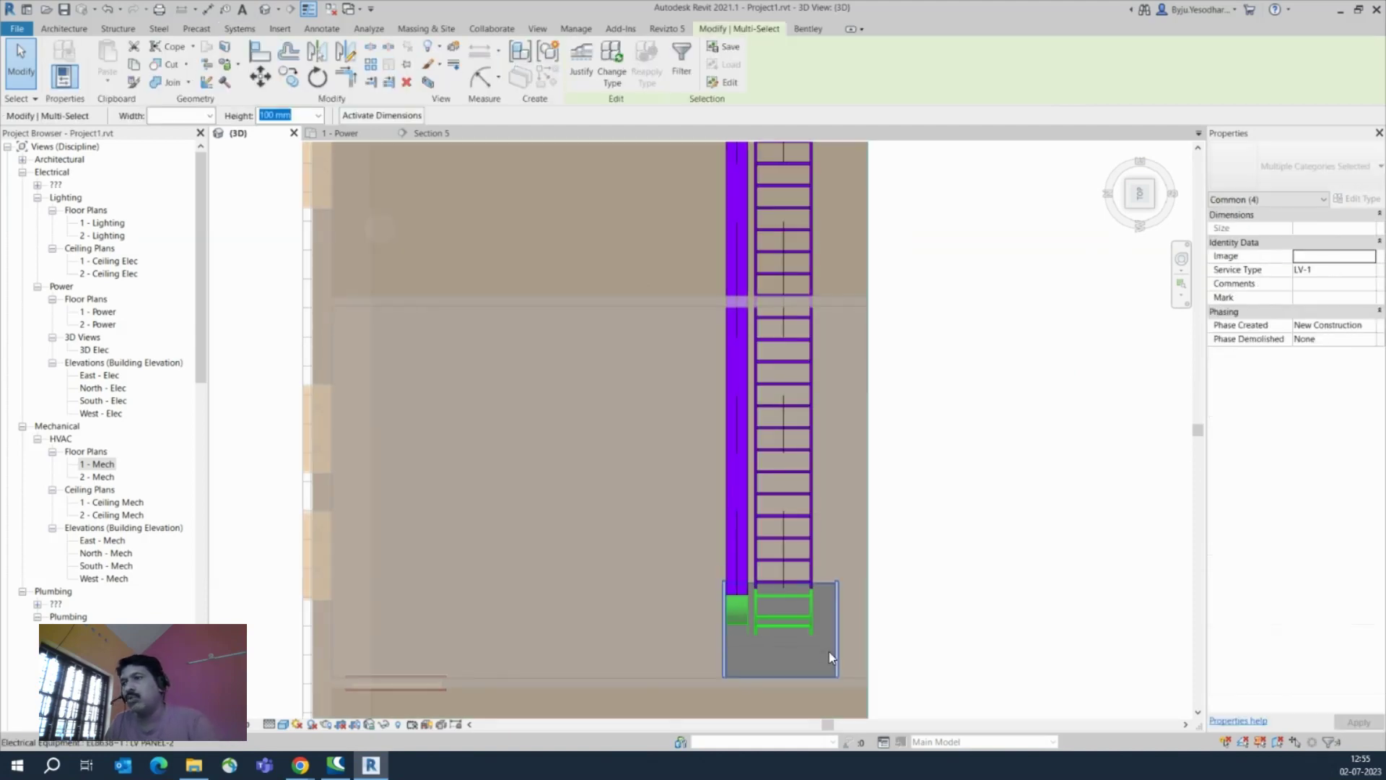
pyautogui.press('Right')
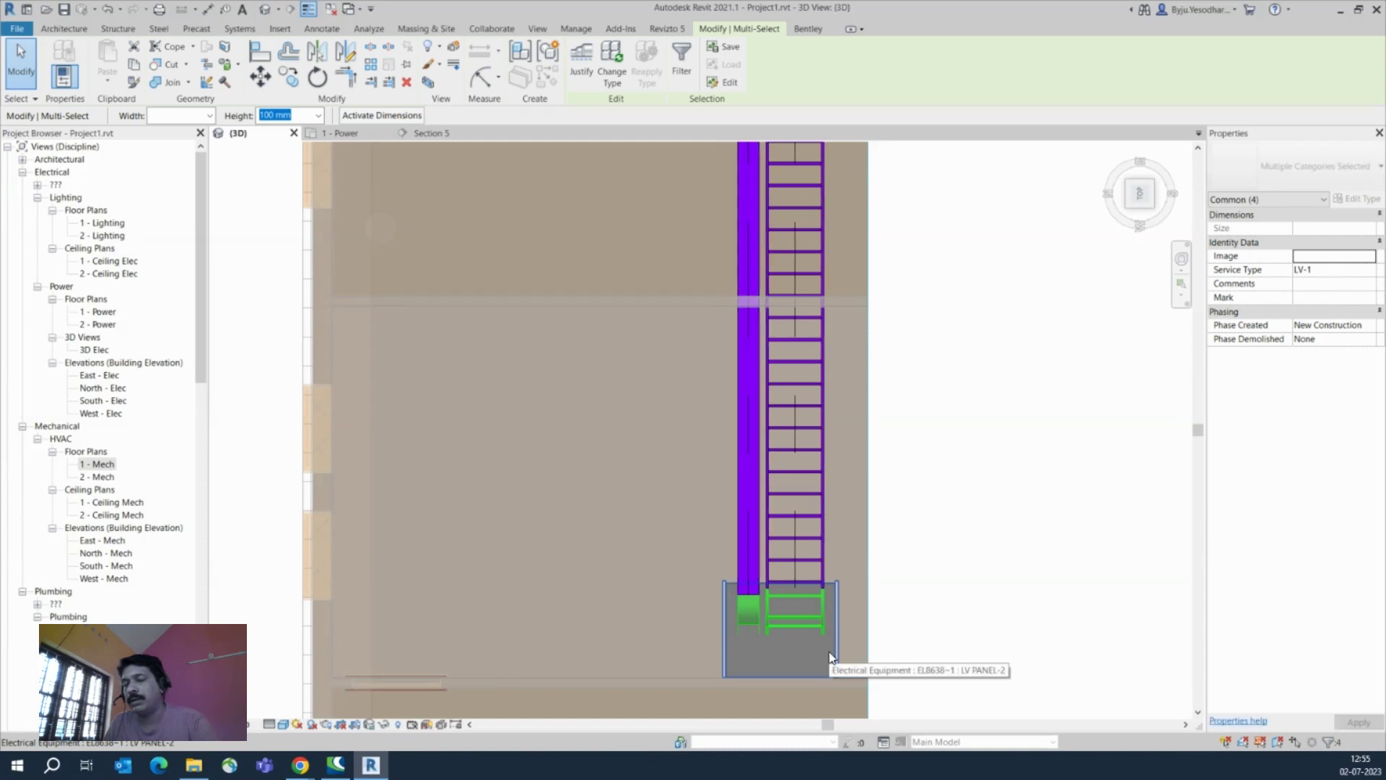
pyautogui.click(988, 584)
# Examine the ladder and channel tray drops at both panels in the 3D view
pyautogui.moveTo(988, 584); pyautogui.dragTo(1013, 520, button='middle')
pyautogui.scroll(2, 799, 548)
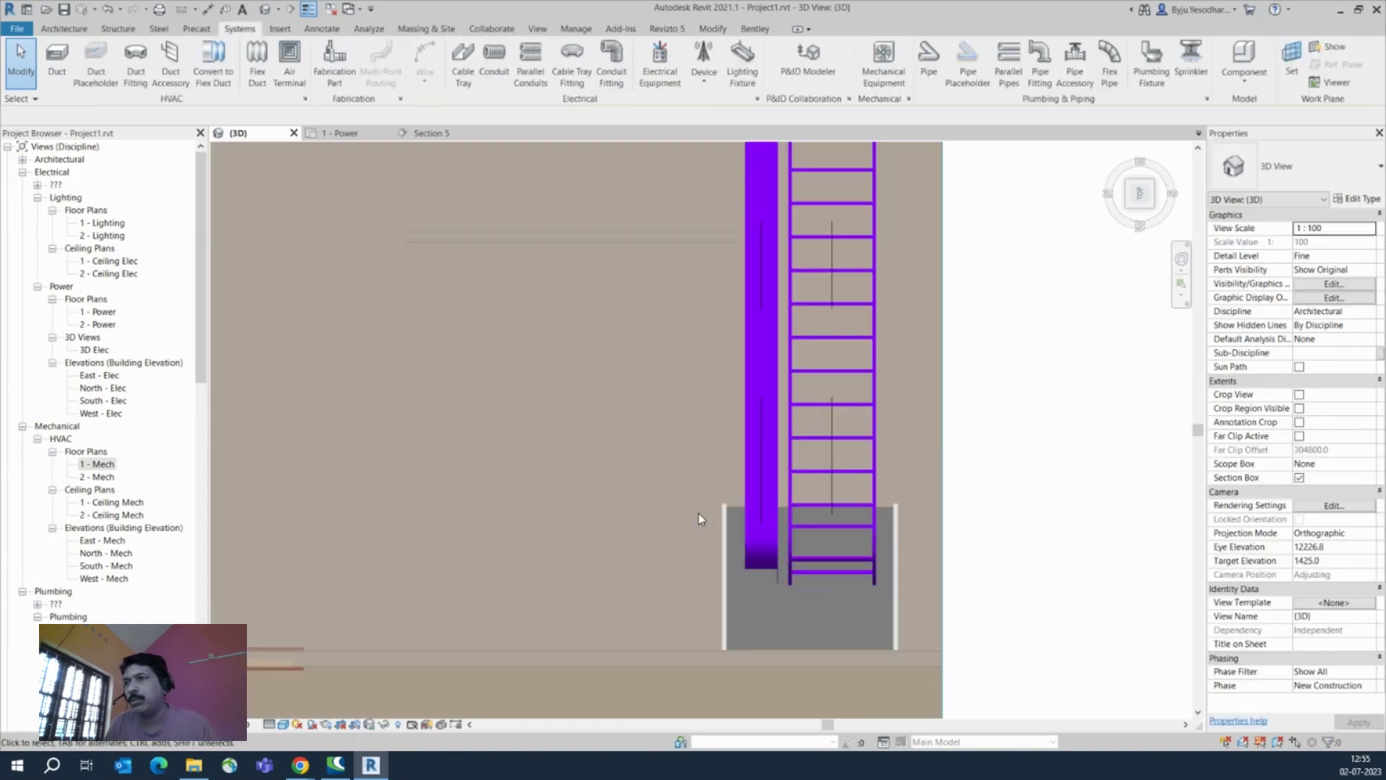
pyautogui.click(789, 594)
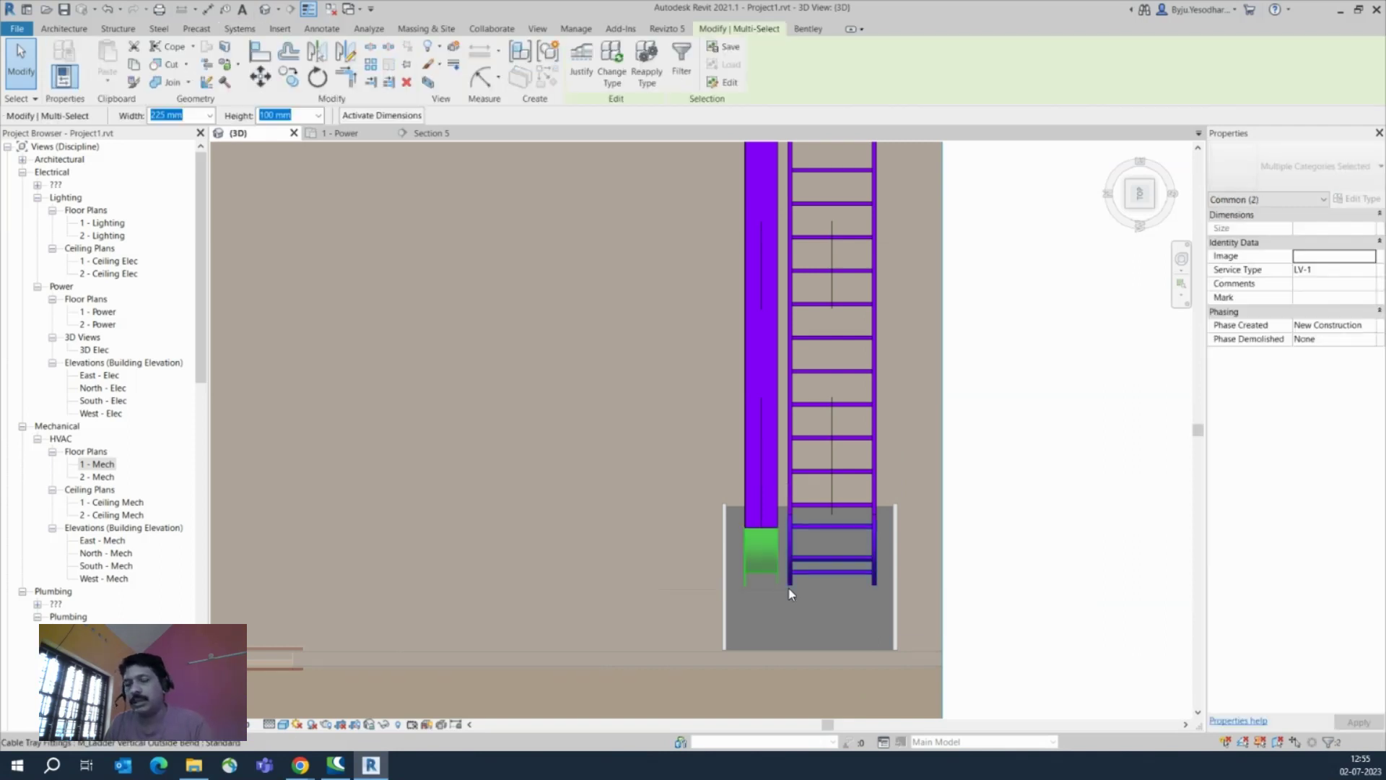
pyautogui.click(1010, 561)
pyautogui.keyDown('shift'); pyautogui.moveTo(894, 549); pyautogui.dragTo(941, 482, button='middle'); pyautogui.keyUp('shift')
pyautogui.moveTo(950, 552); pyautogui.dragTo(982, 750, button='middle')
pyautogui.scroll(-3, 935, 576)
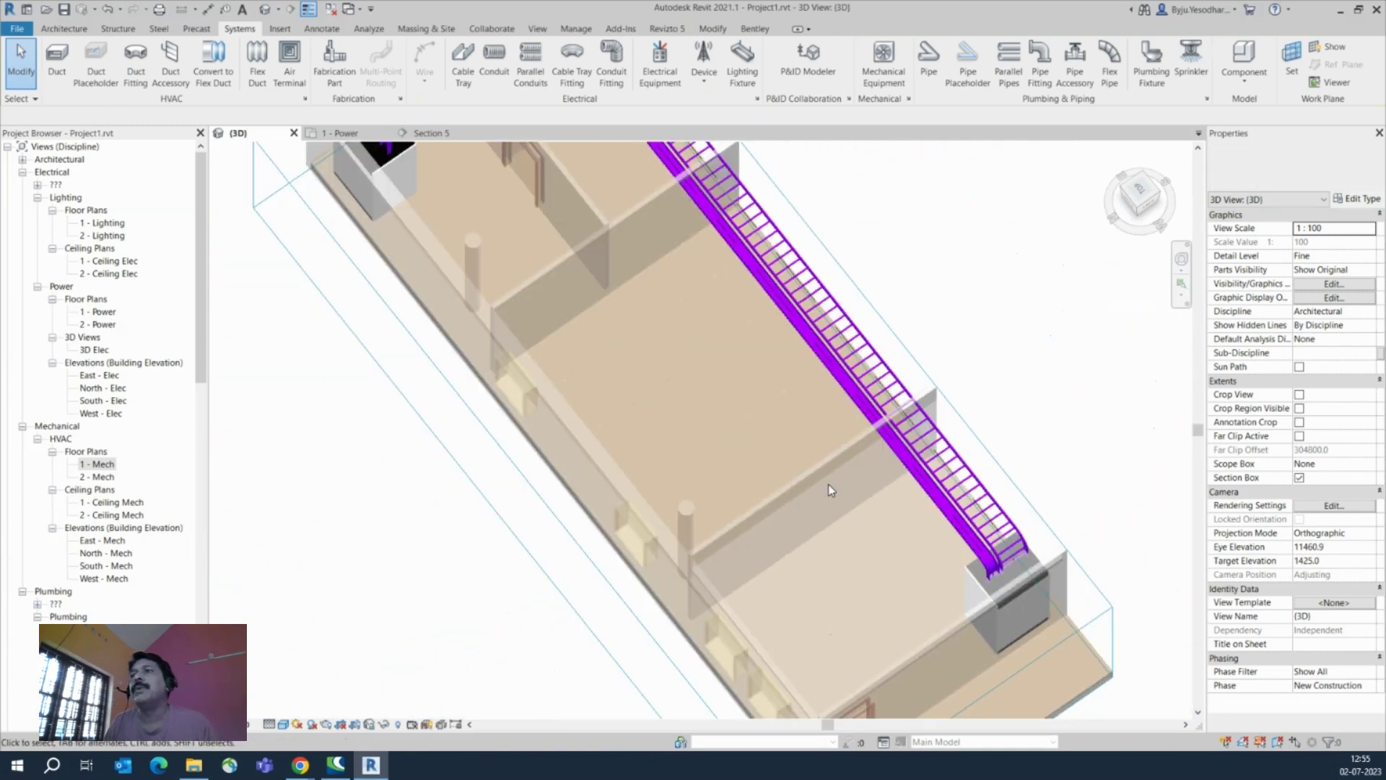
pyautogui.scroll(-1, 787, 419)
pyautogui.moveTo(776, 401); pyautogui.dragTo(840, 540, button='middle')
pyautogui.scroll(5, 559, 343)
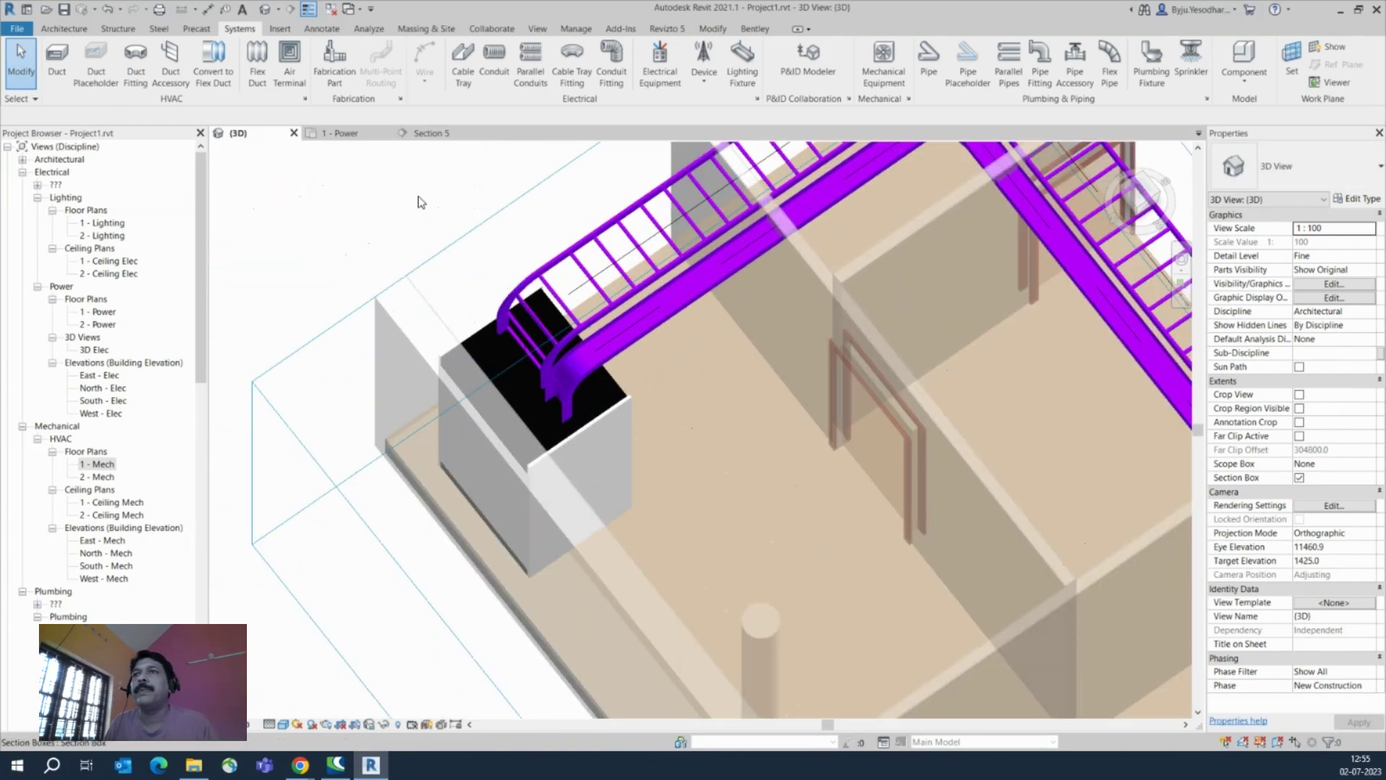
# On the 1 - Power plan, draw a 103 mm conduit at 3275 mm middle elevation along the horizontal channel tray to its bend
pyautogui.click(340, 132)
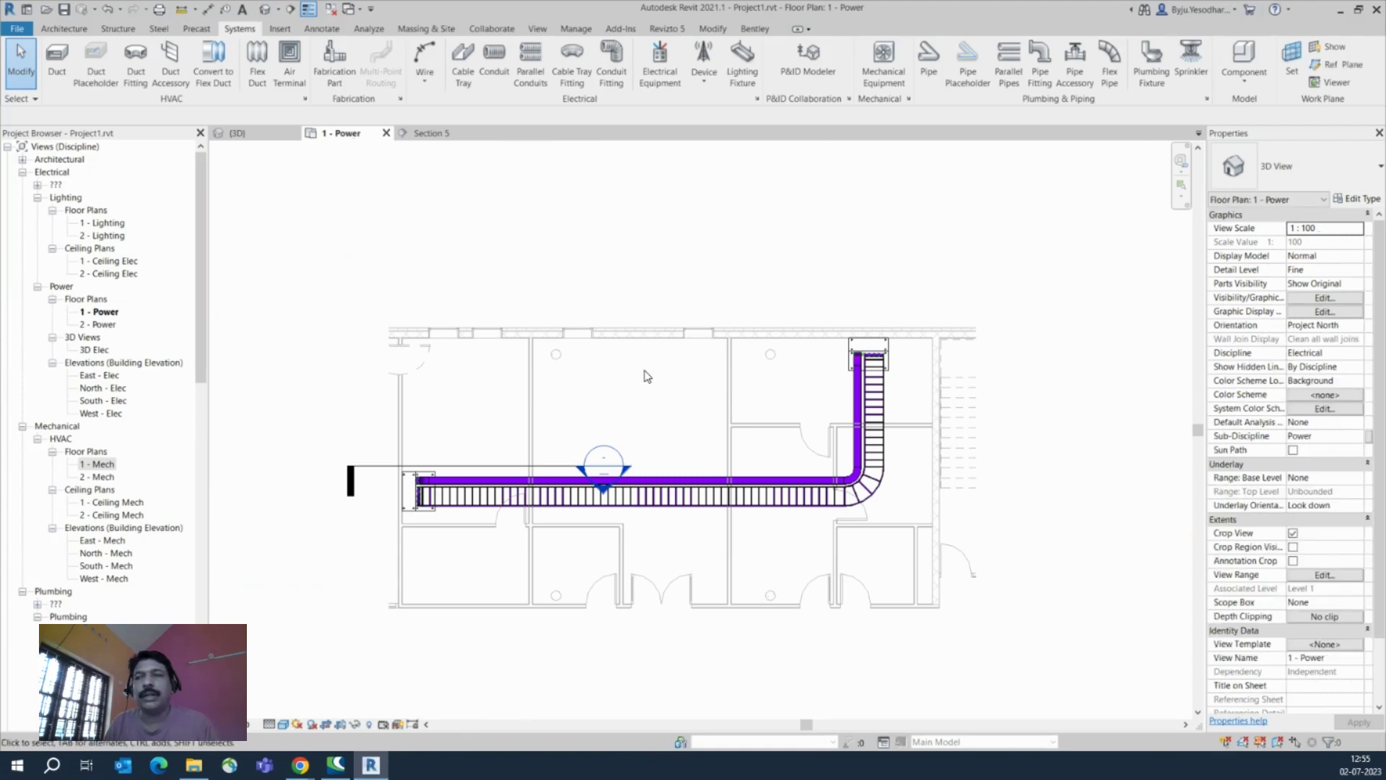
pyautogui.scroll(3, 436, 497)
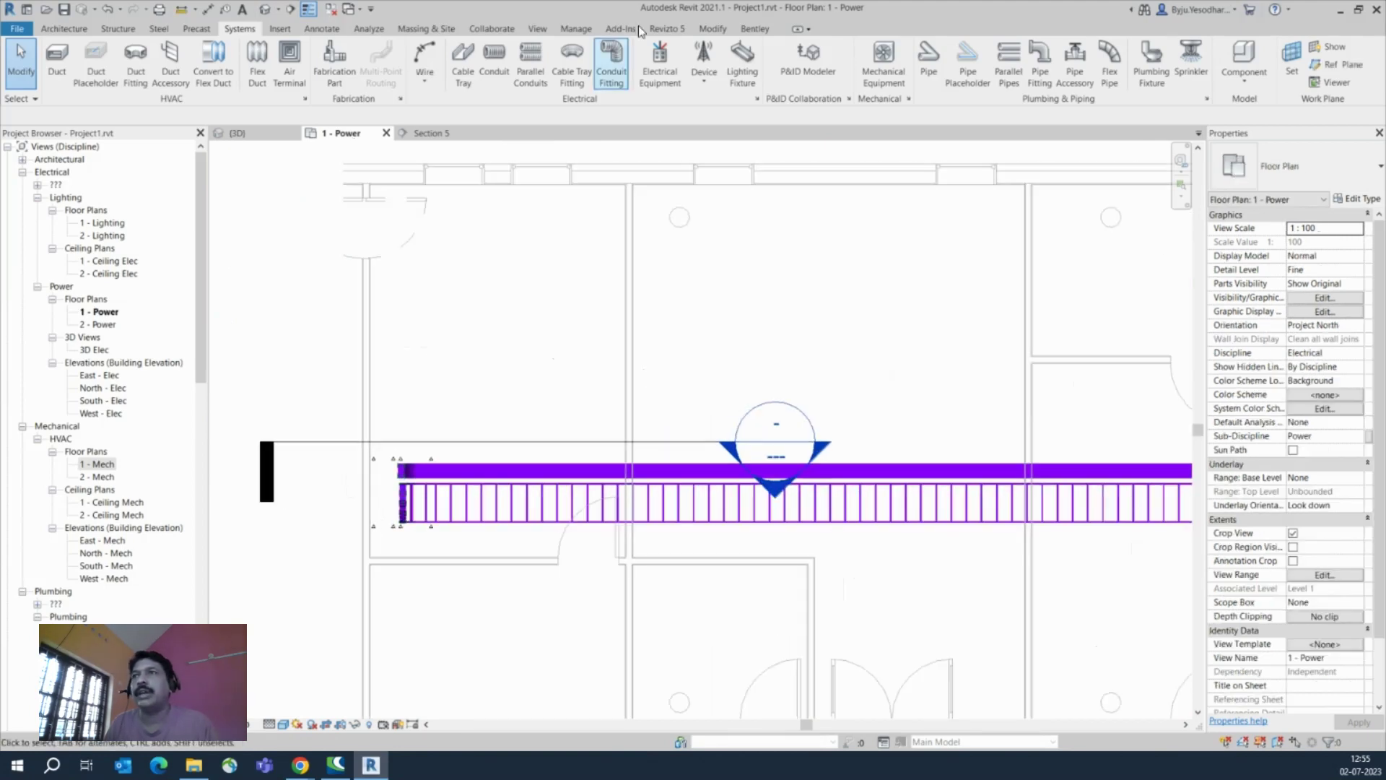
pyautogui.click(495, 61)
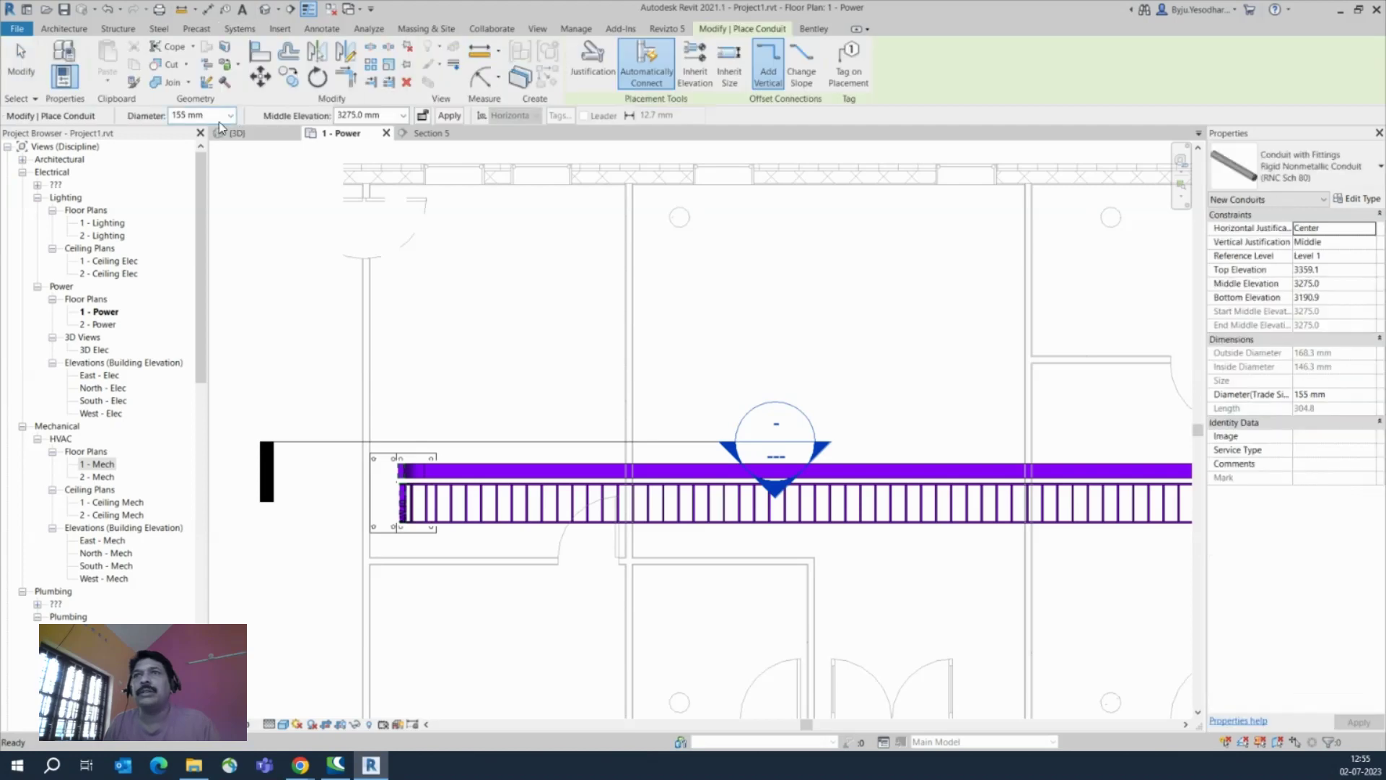
pyautogui.click(231, 116)
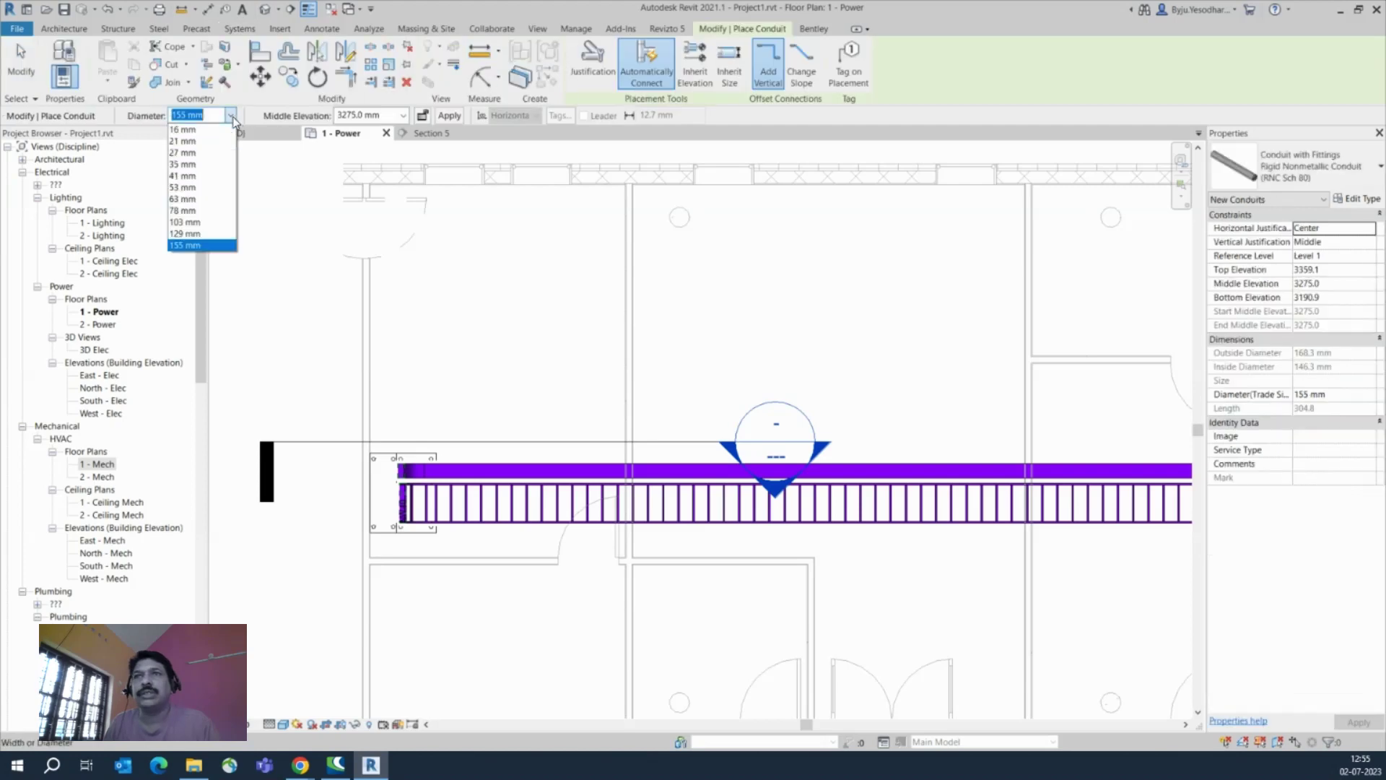
pyautogui.click(180, 224)
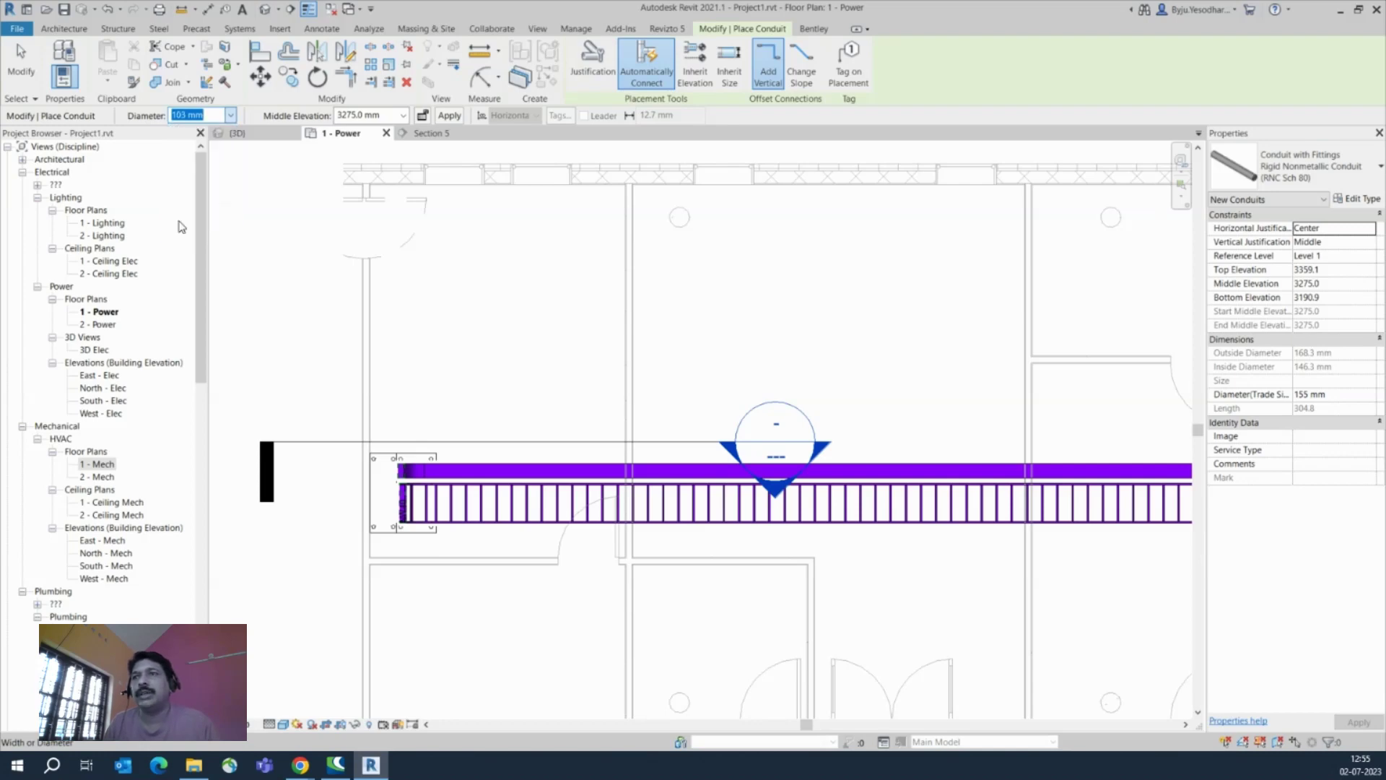
pyautogui.scroll(5, 383, 473)
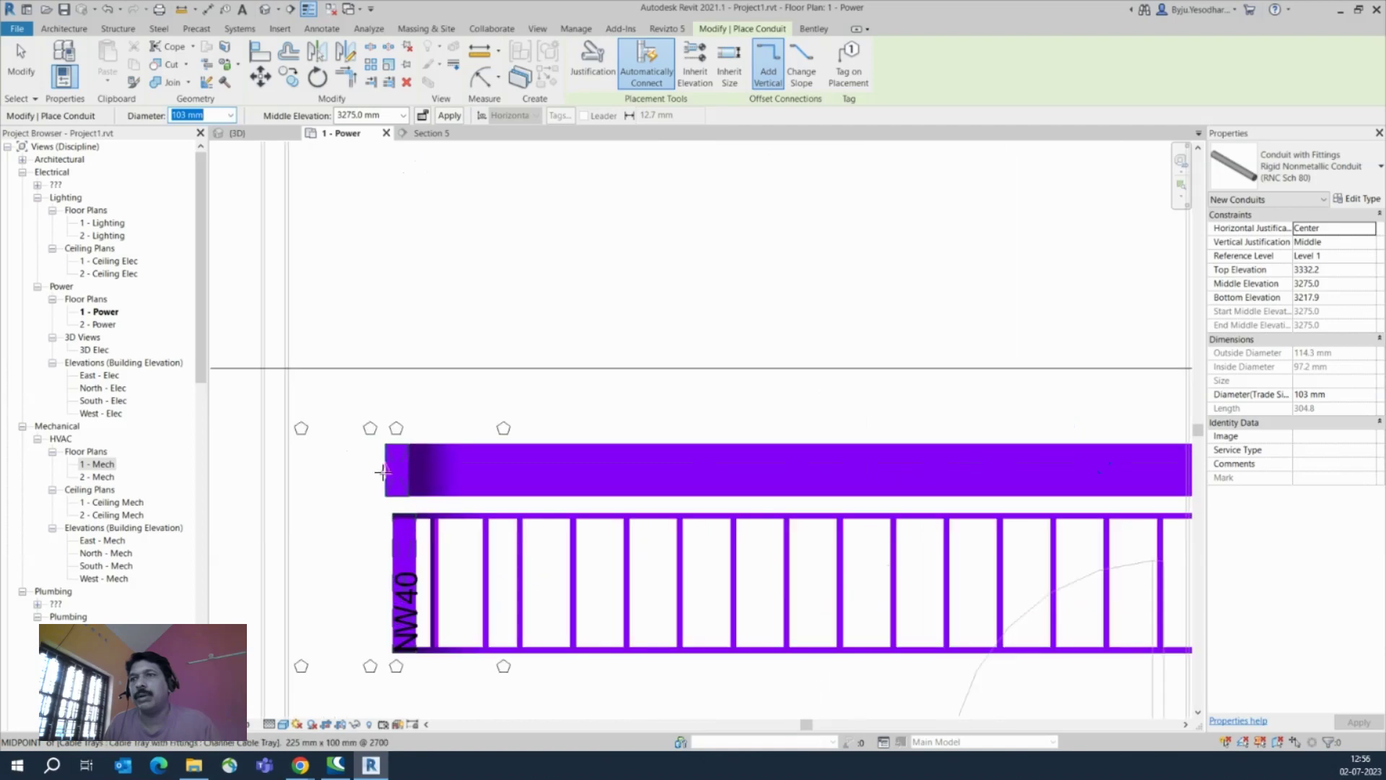
pyautogui.scroll(5, 384, 471)
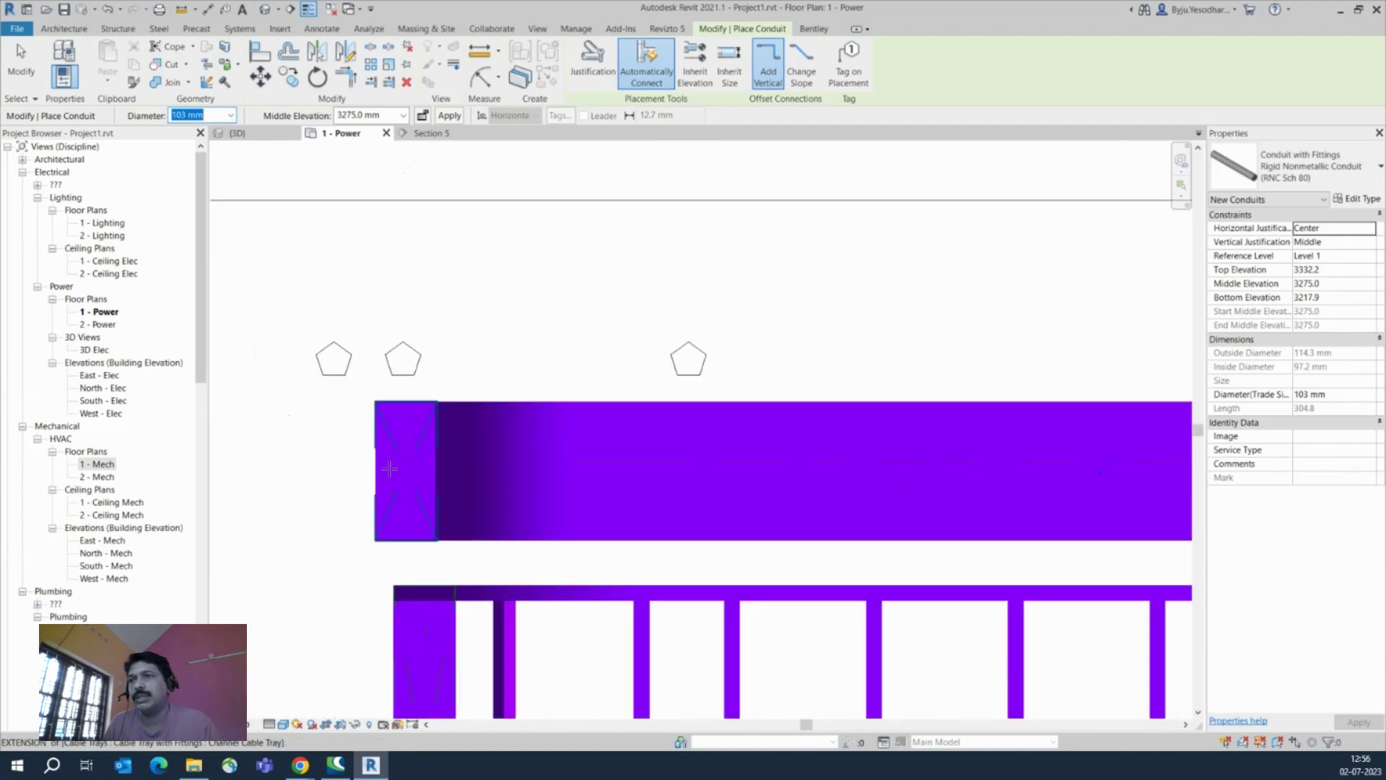
pyautogui.scroll(-3, 505, 471)
pyautogui.scroll(-8, 607, 470)
pyautogui.moveTo(1157, 491); pyautogui.dragTo(419, 488, button='middle')
pyautogui.scroll(6, 537, 473)
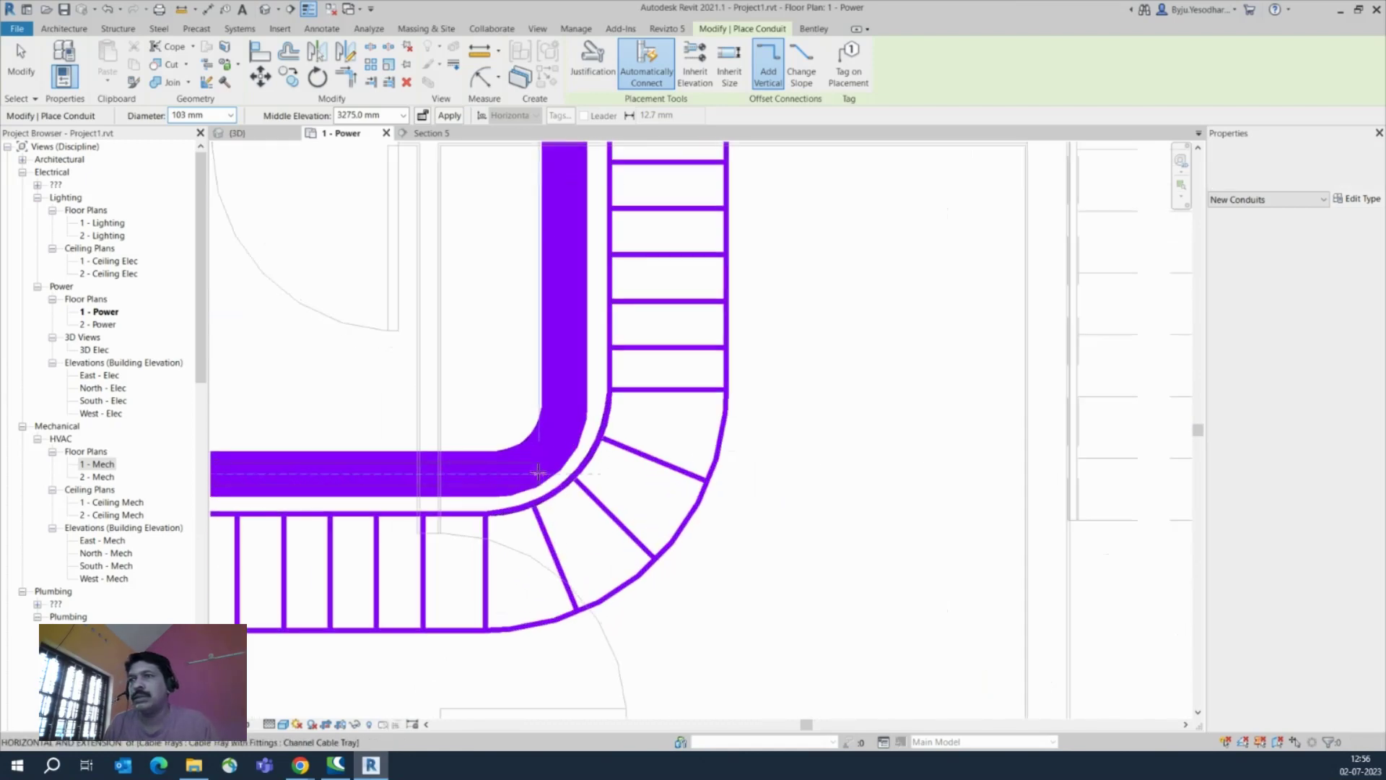
pyautogui.click(515, 472)
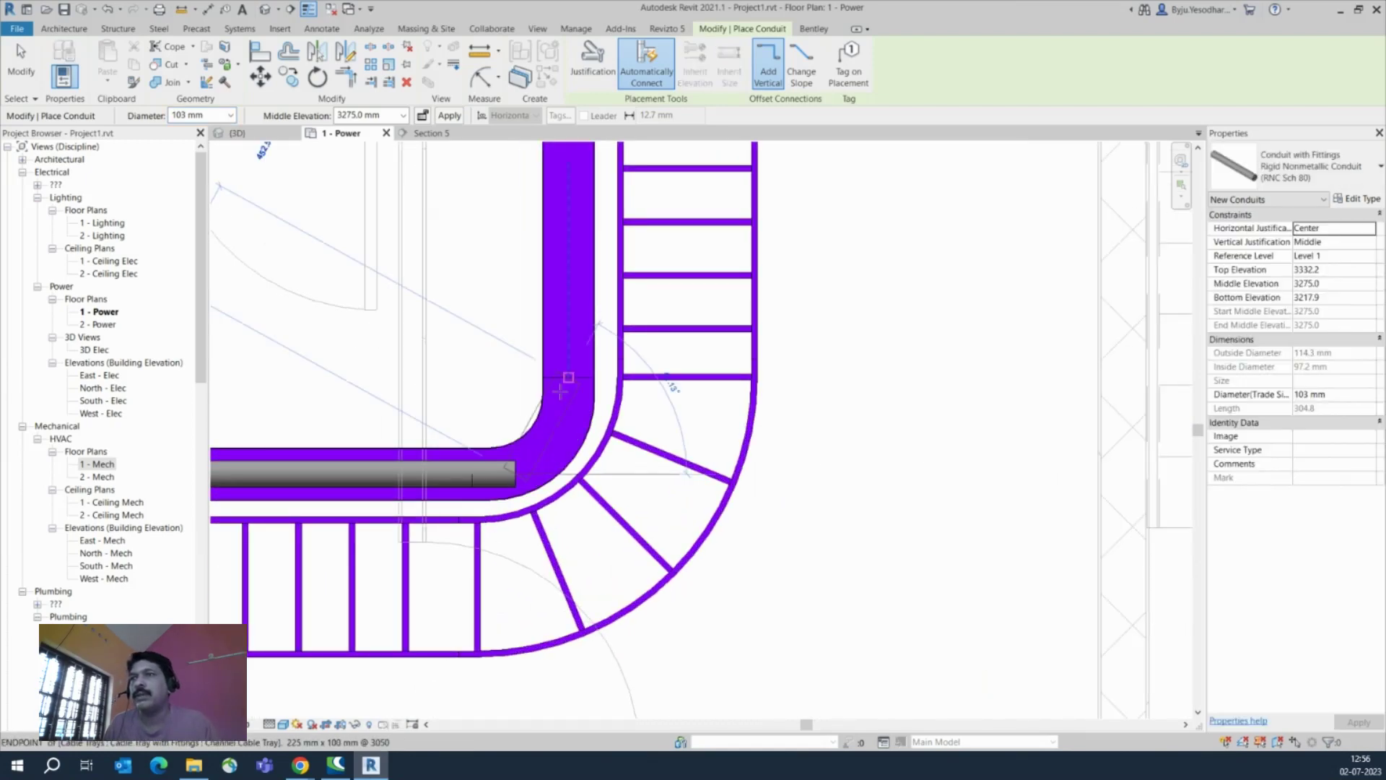
# Continue the conduit about 3740 mm up alongside the vertical channel tray run to the upper-right panel, and end the run
pyautogui.scroll(-4, 558, 394)
pyautogui.moveTo(521, 302); pyautogui.dragTo(543, 497, button='middle')
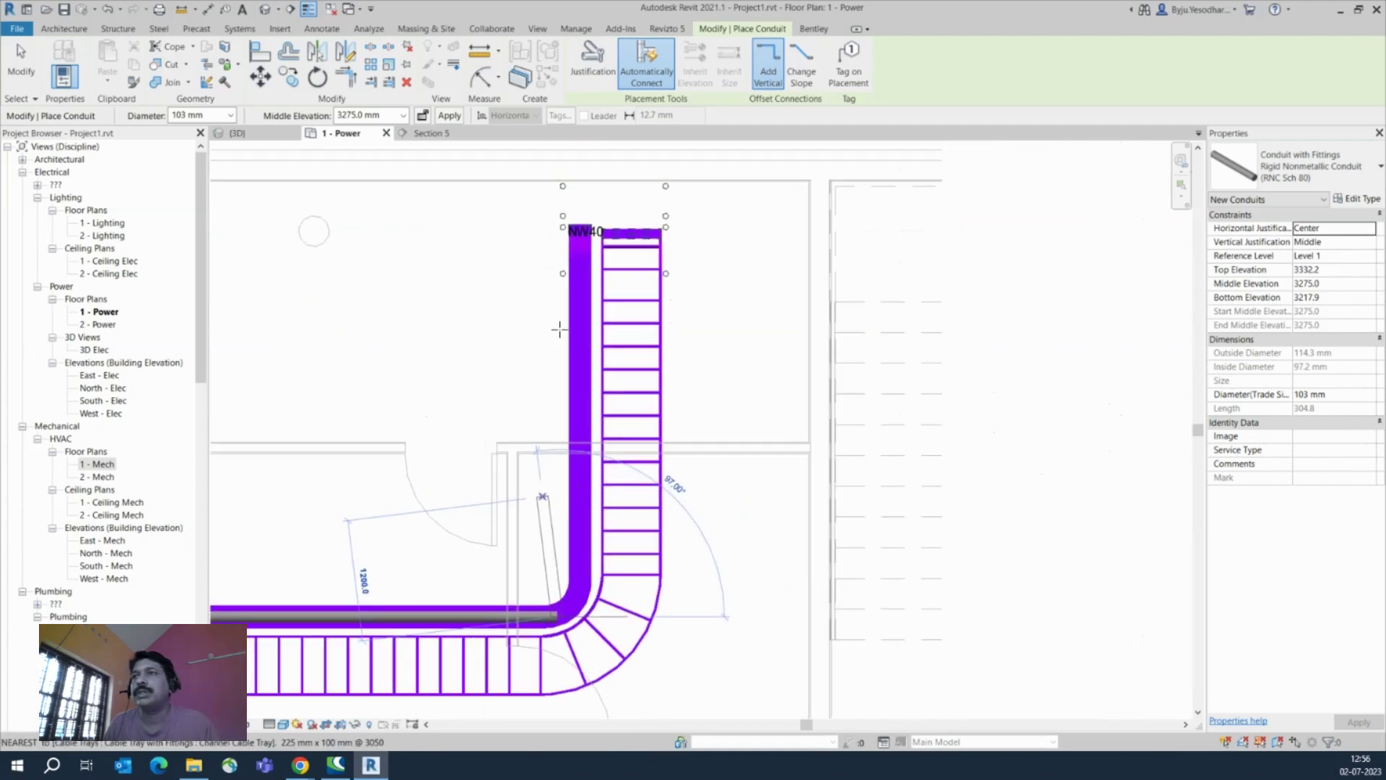
pyautogui.scroll(2, 559, 237)
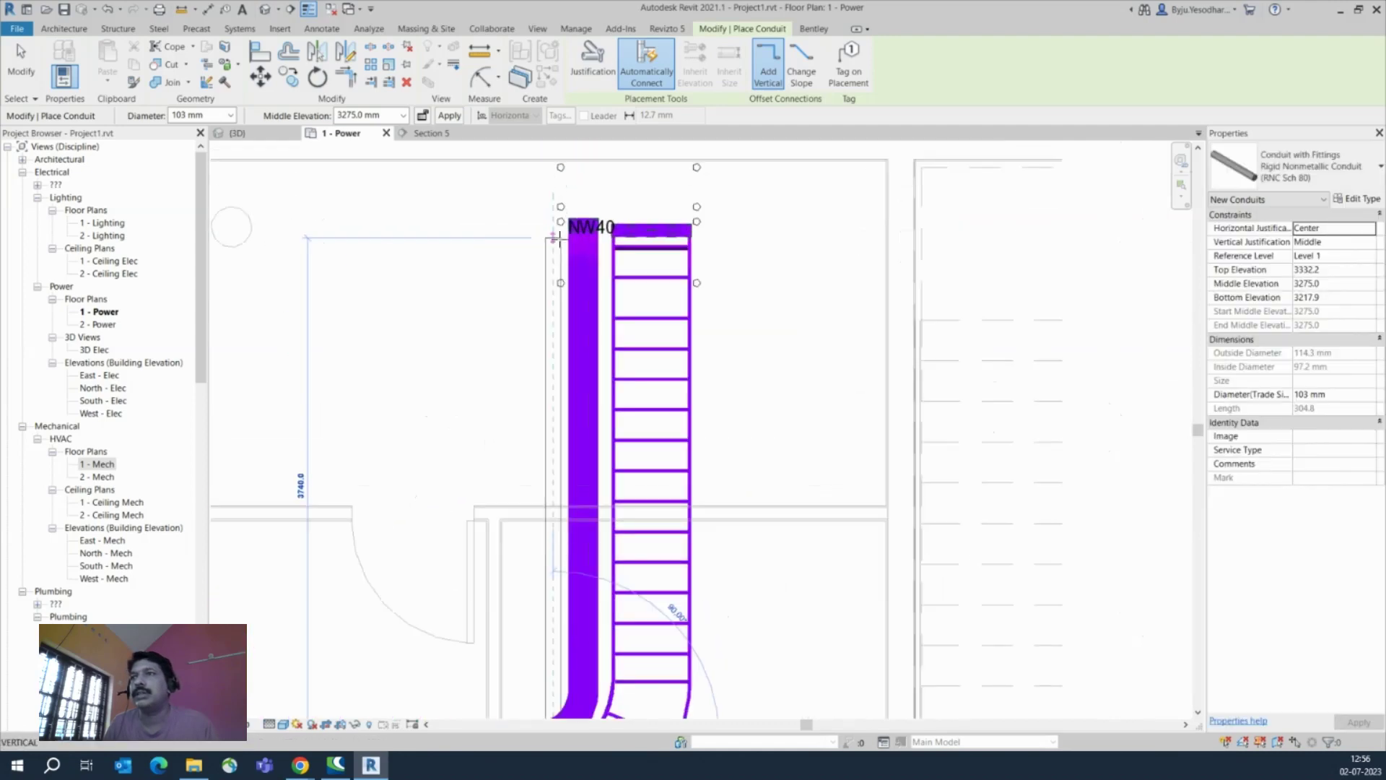
pyautogui.scroll(2, 559, 237)
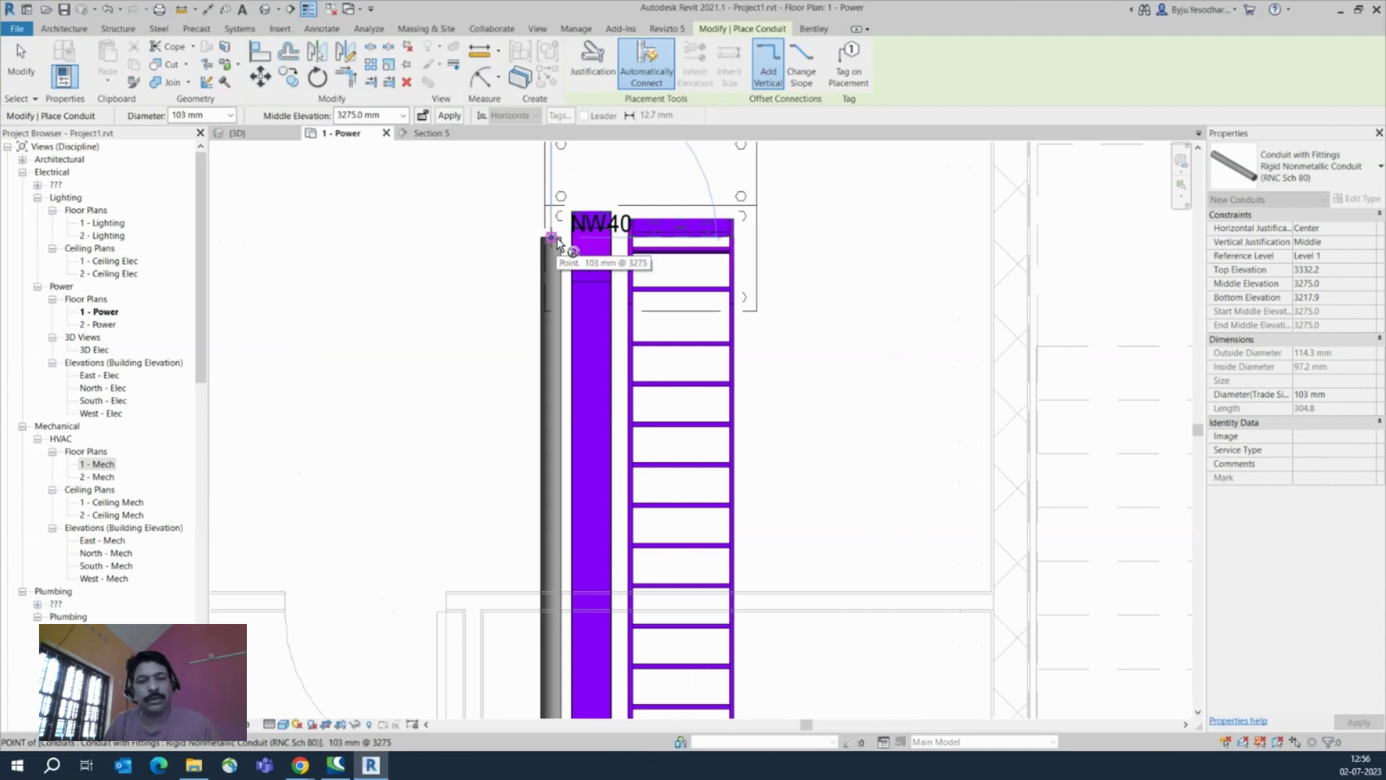
pyautogui.click(557, 242)
pyautogui.press('Escape')
pyautogui.press('Escape')
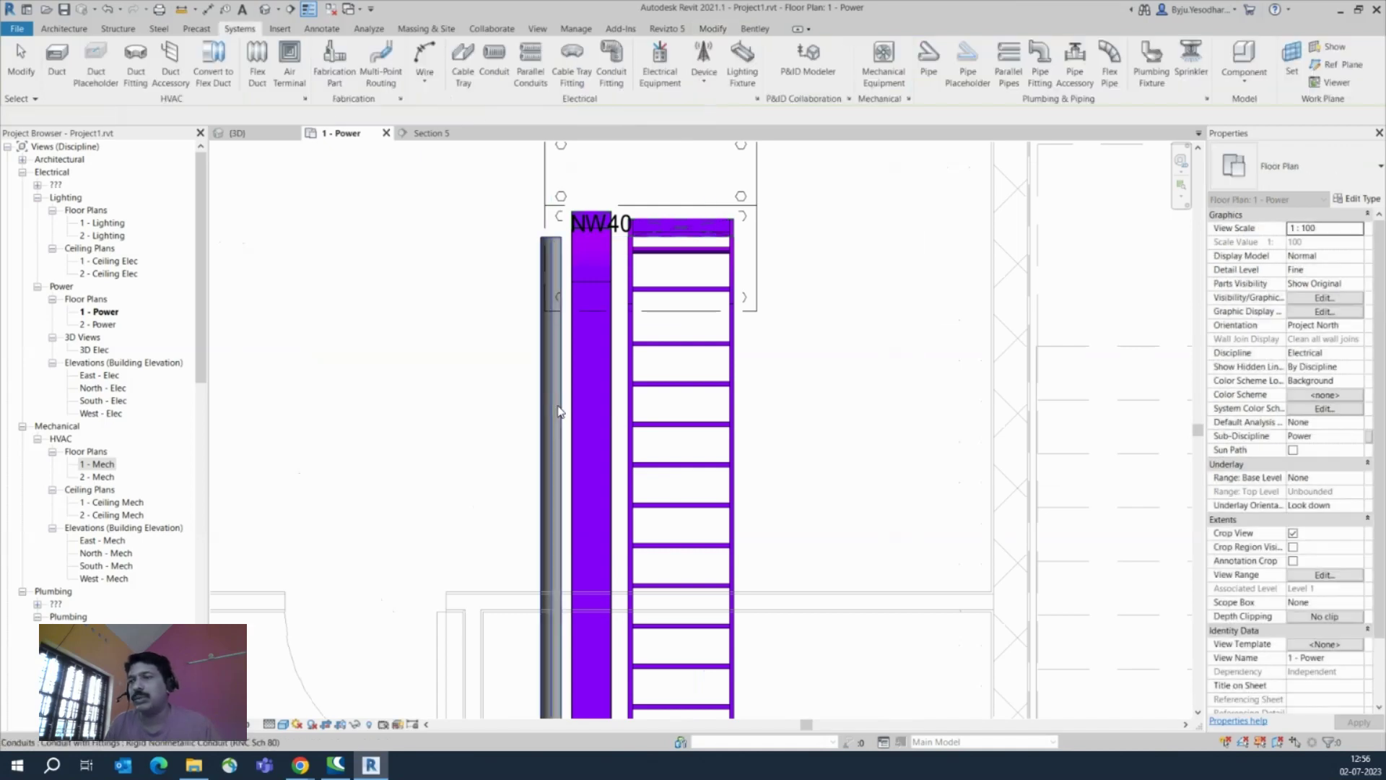
# Move the vertical conduit run right so that it sits centred inside the channel tray at the upper-right panel
pyautogui.click(558, 409)
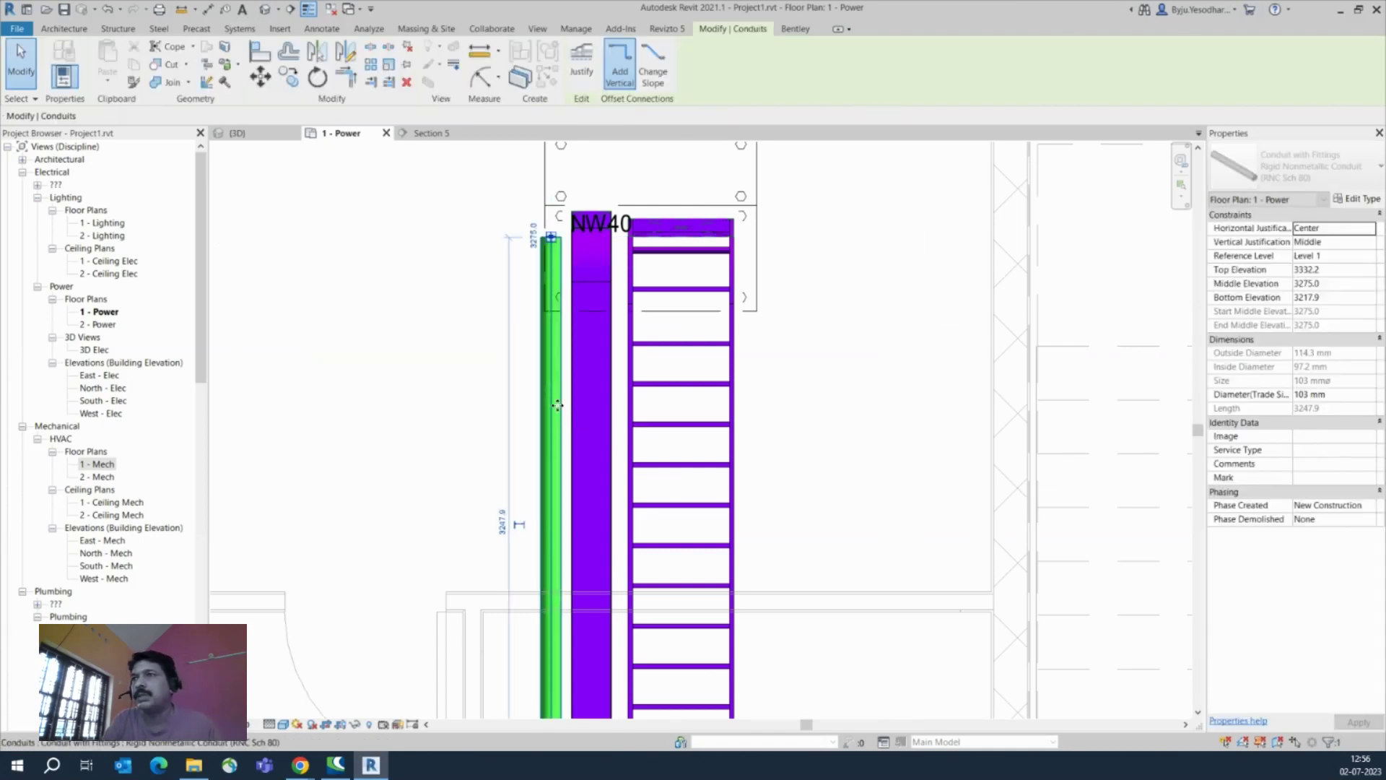
pyautogui.moveTo(558, 400); pyautogui.dragTo(572, 400)
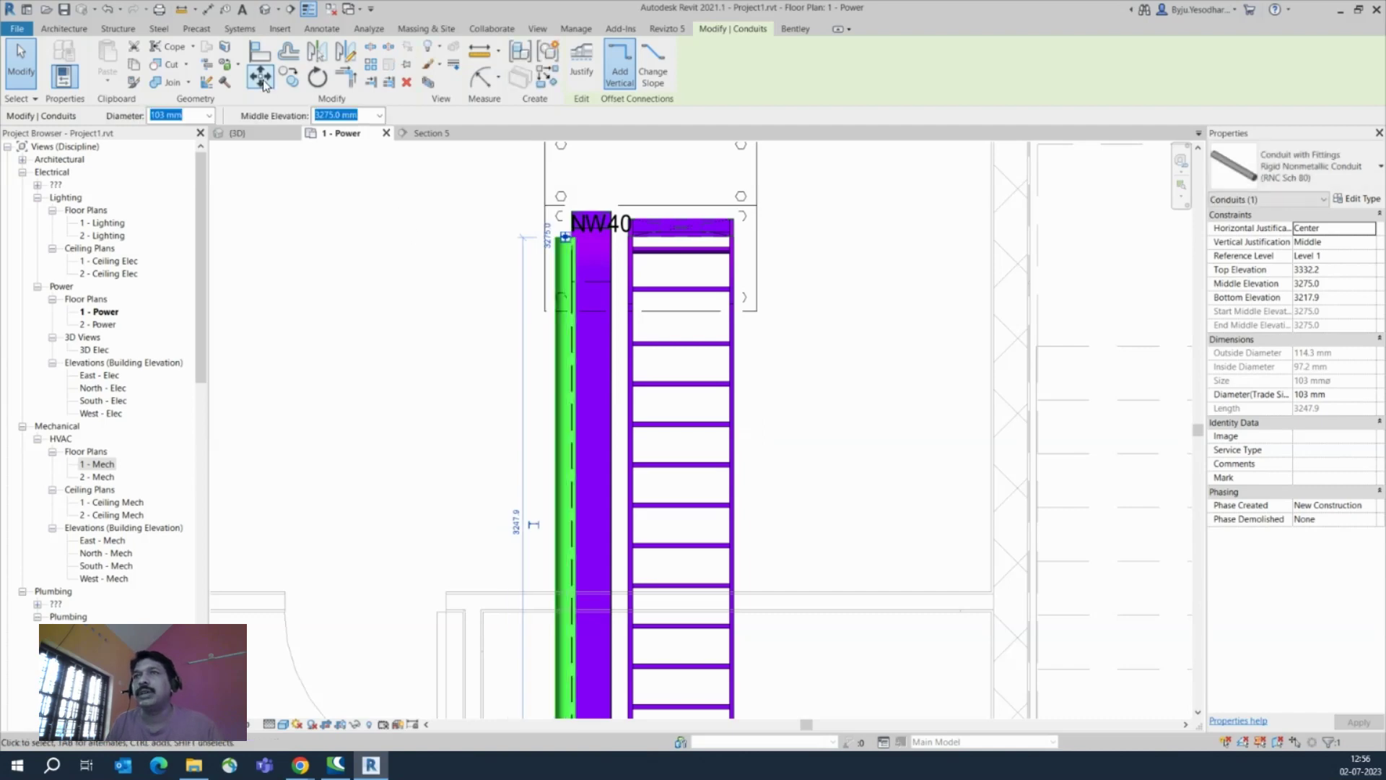
pyautogui.press('m')
pyautogui.press('v')
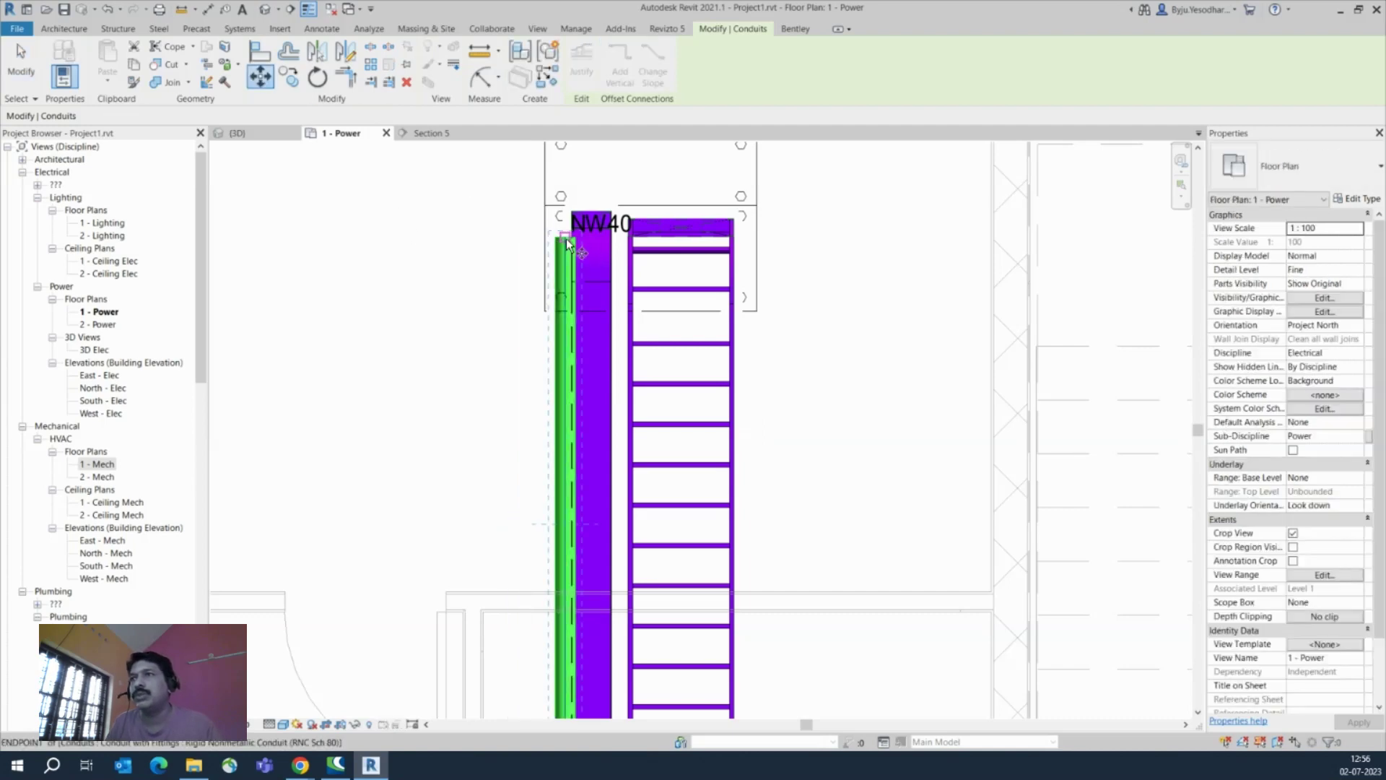
pyautogui.click(569, 240)
pyautogui.click(589, 240)
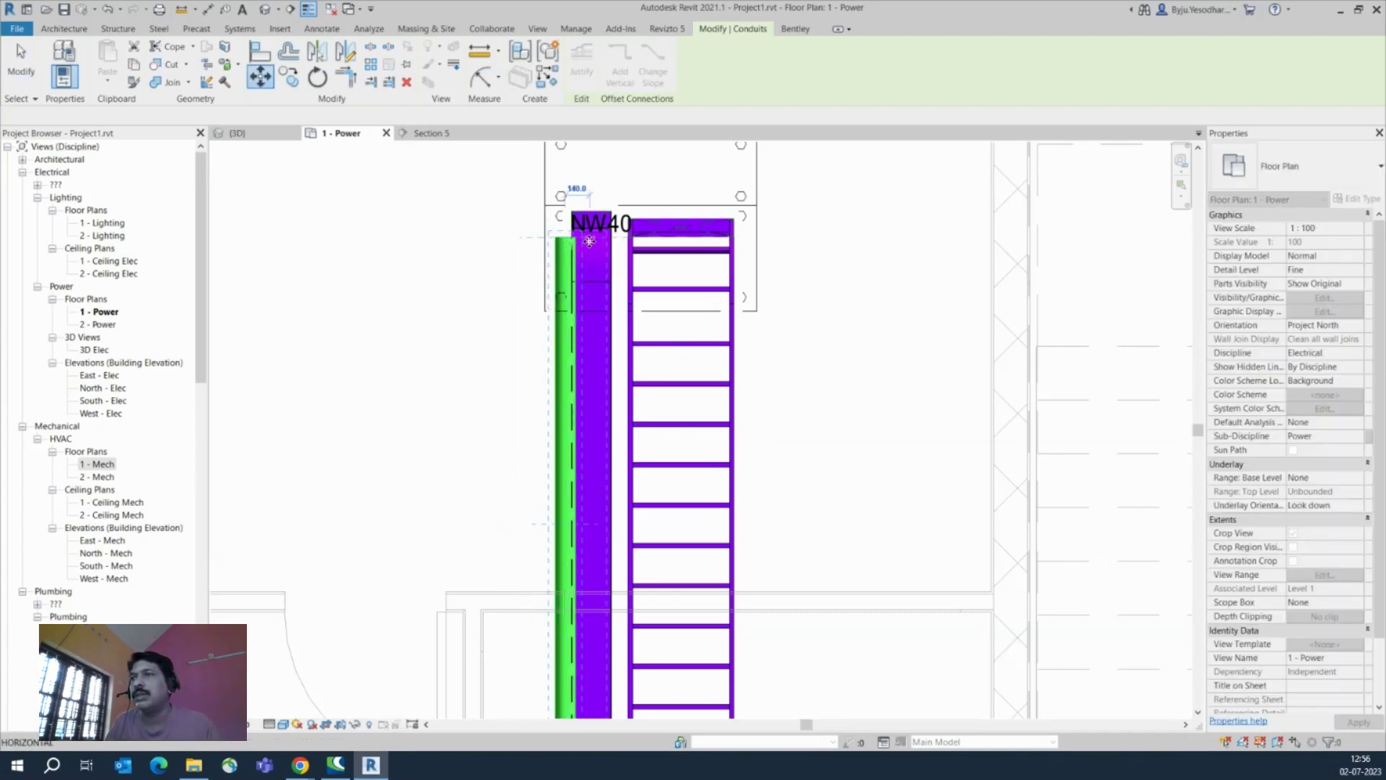
pyautogui.scroll(-2, 679, 284)
pyautogui.scroll(-2, 679, 285)
pyautogui.scroll(-1, 650, 498)
pyautogui.scroll(3, 625, 606)
pyautogui.scroll(-2, 940, 462)
# Select the connected conduit run with its bend and examine its position along the channel tray in plan and 3D
pyautogui.click(810, 419)
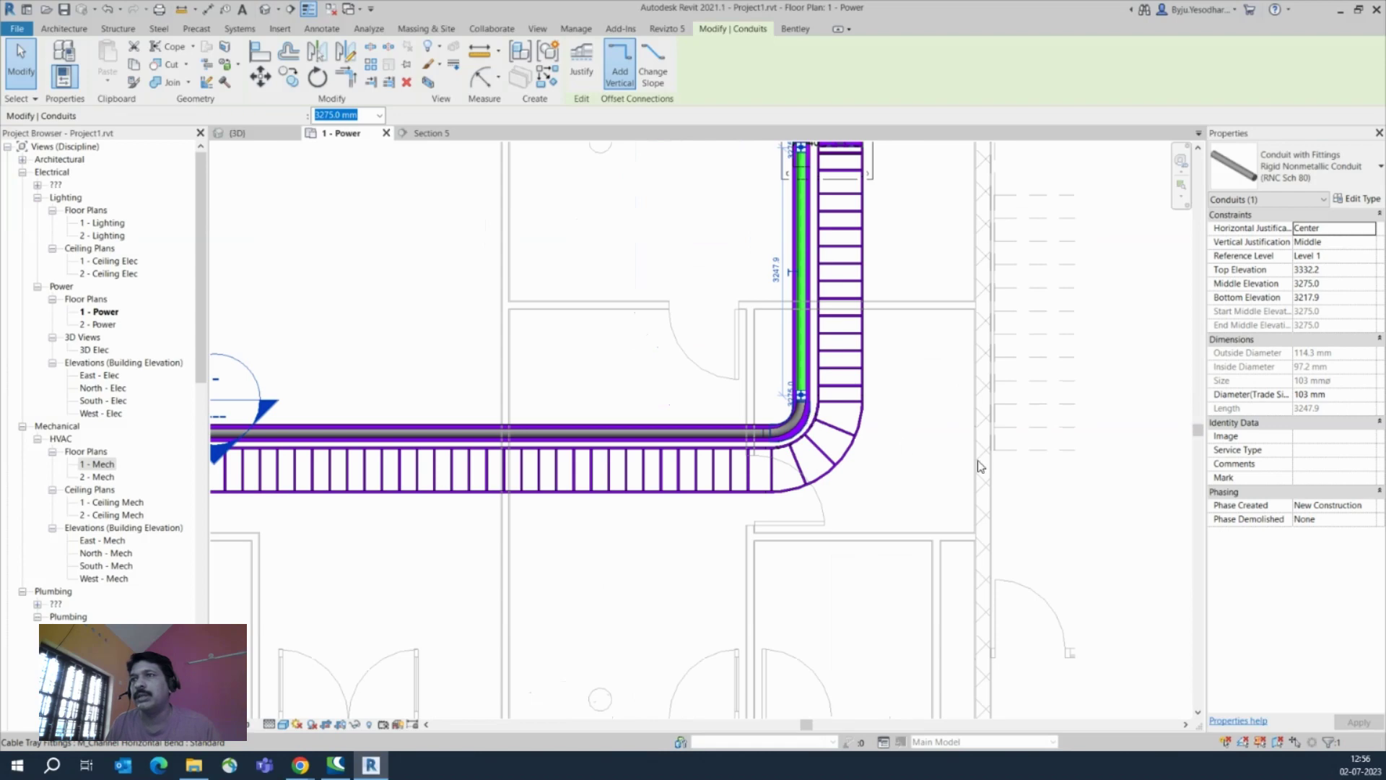
pyautogui.click(940, 482)
pyautogui.press('Escape')
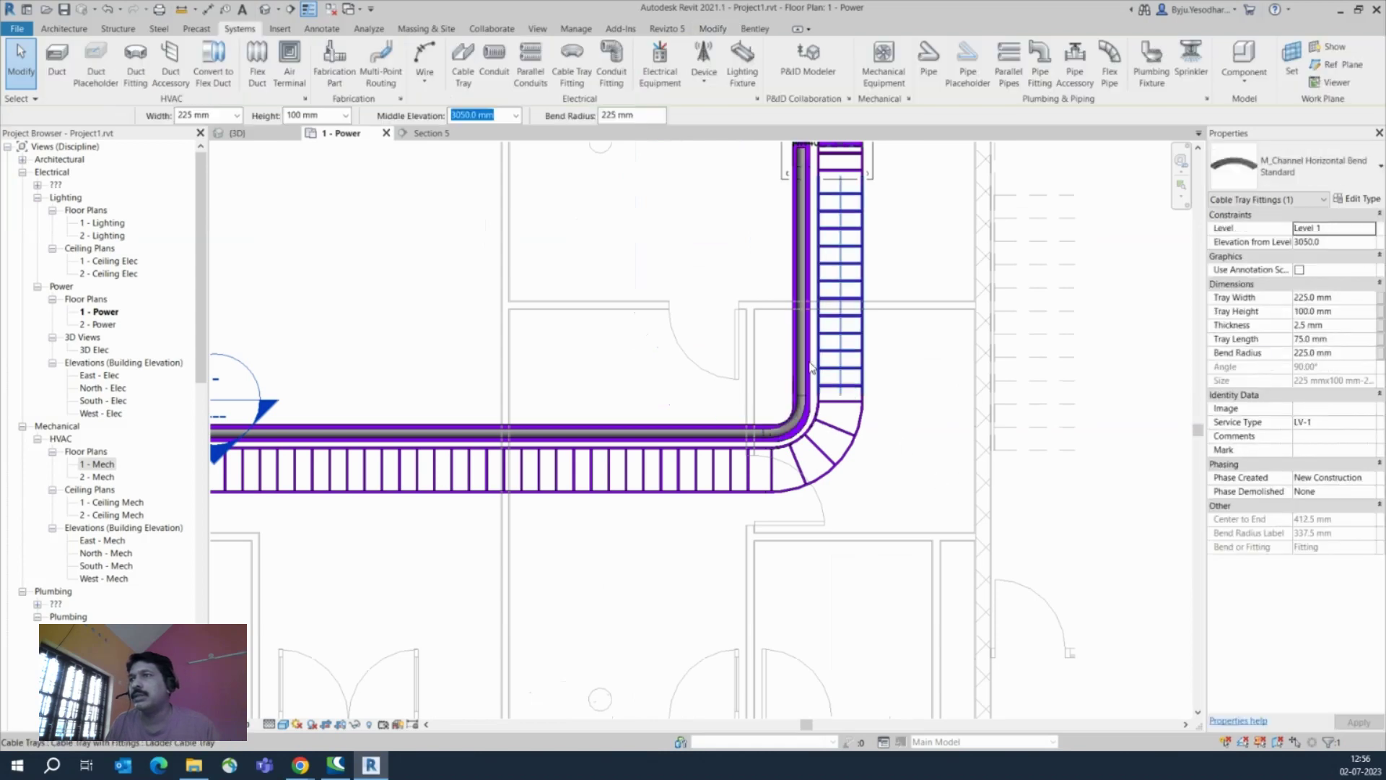
pyautogui.click(806, 365)
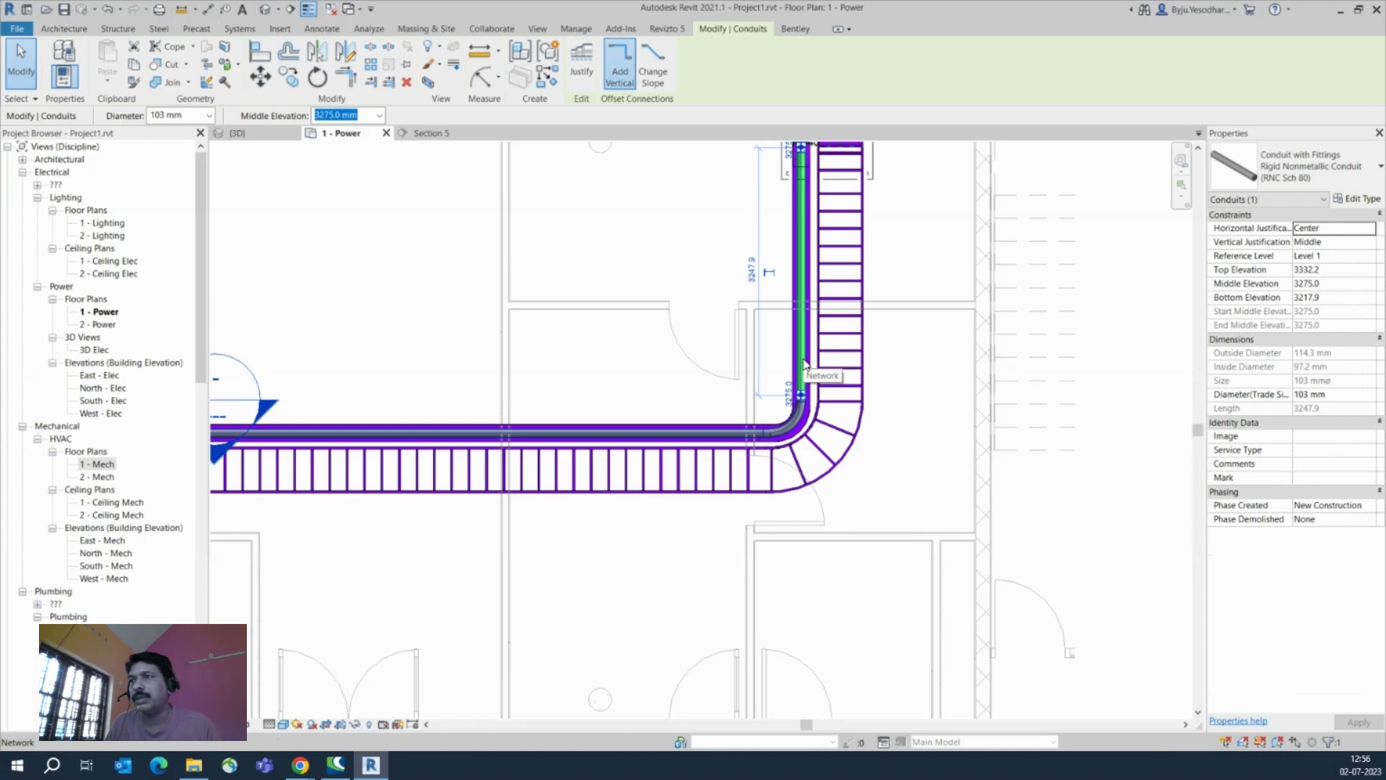
pyautogui.click(922, 457)
pyautogui.scroll(-2, 898, 444)
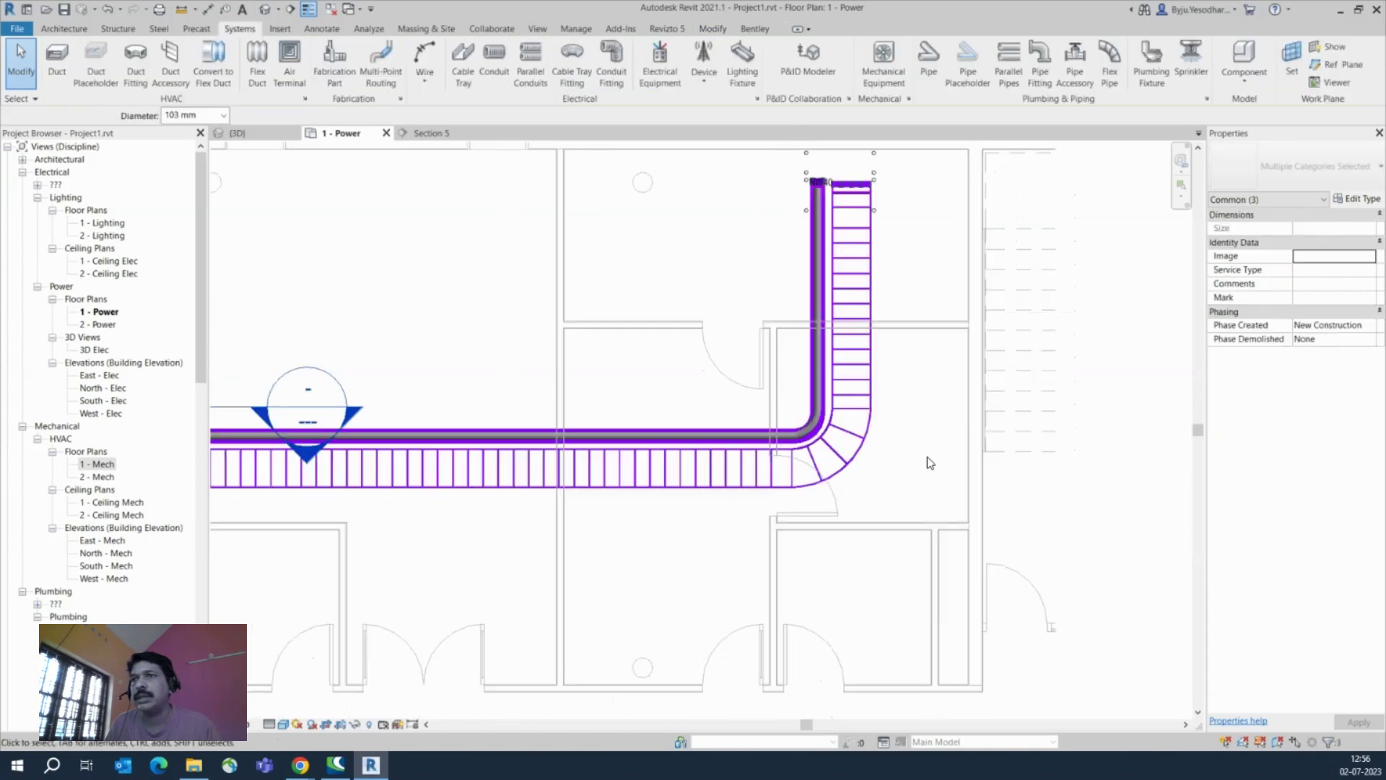
pyautogui.scroll(2, 864, 424)
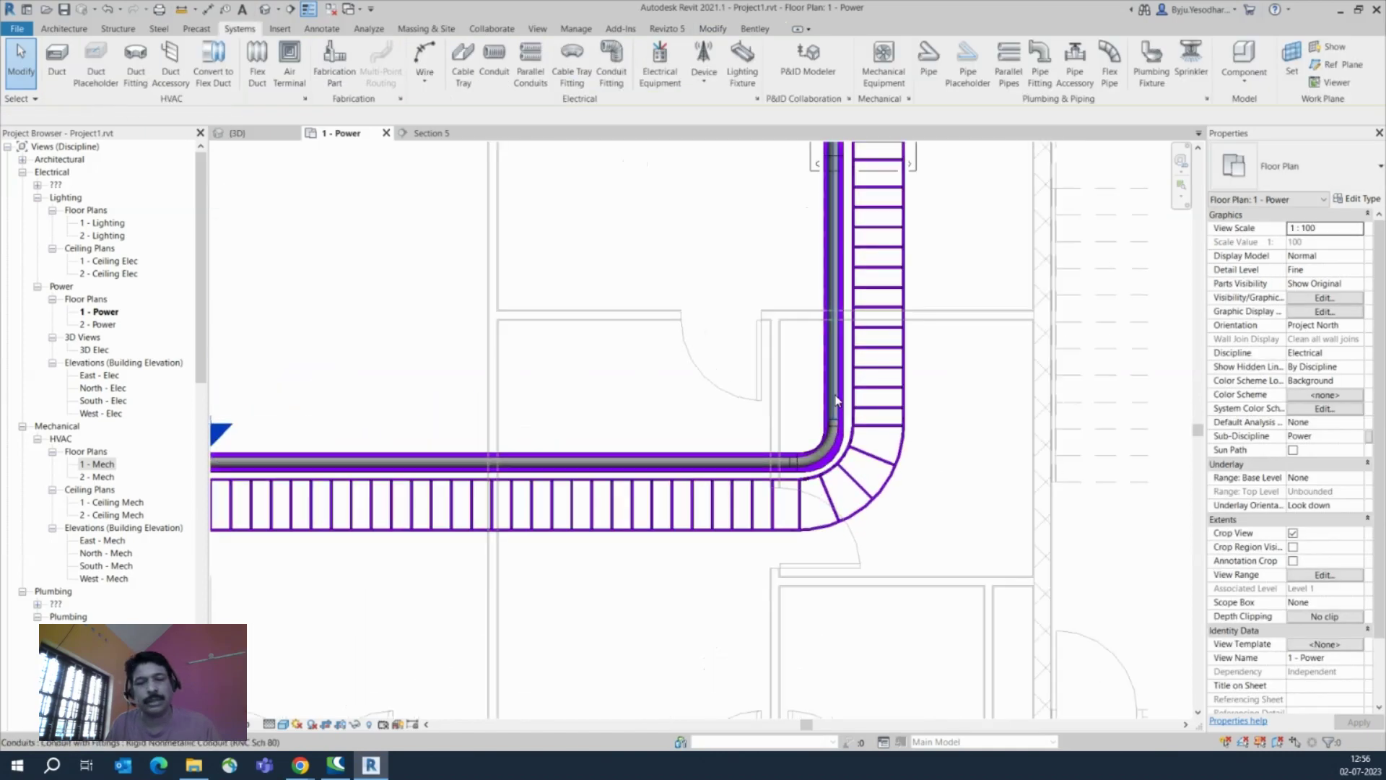
pyautogui.click(836, 401)
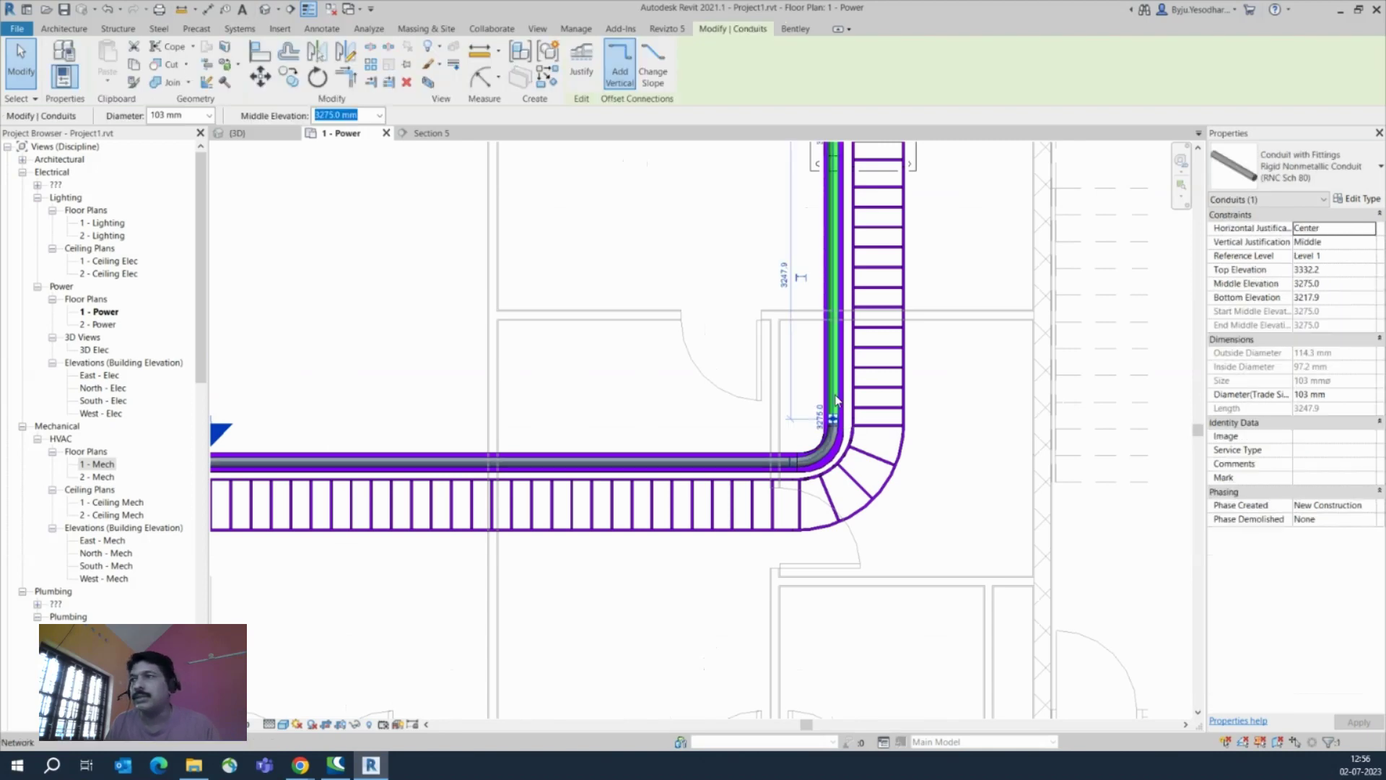
pyautogui.press('Tab')
pyautogui.click(836, 400)
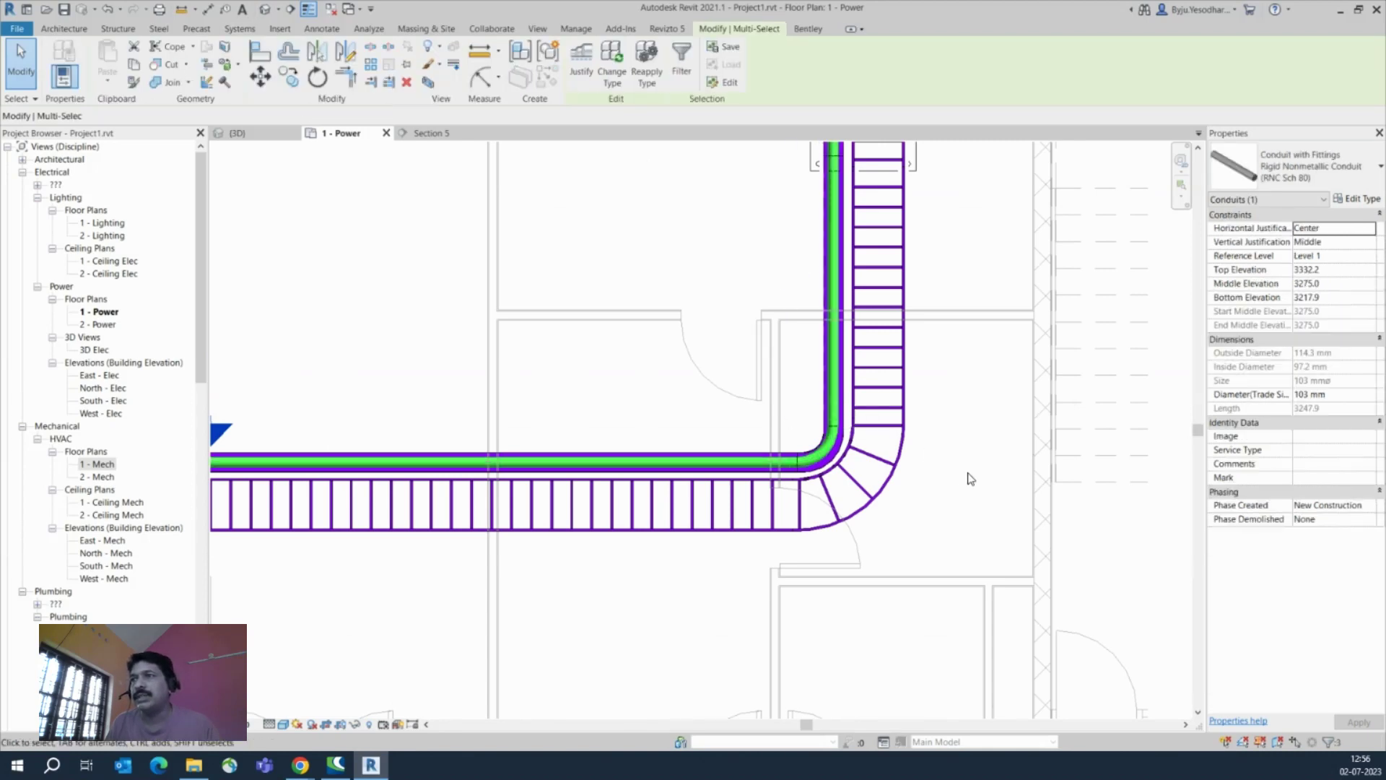
pyautogui.scroll(-2, 955, 479)
pyautogui.scroll(-1, 970, 479)
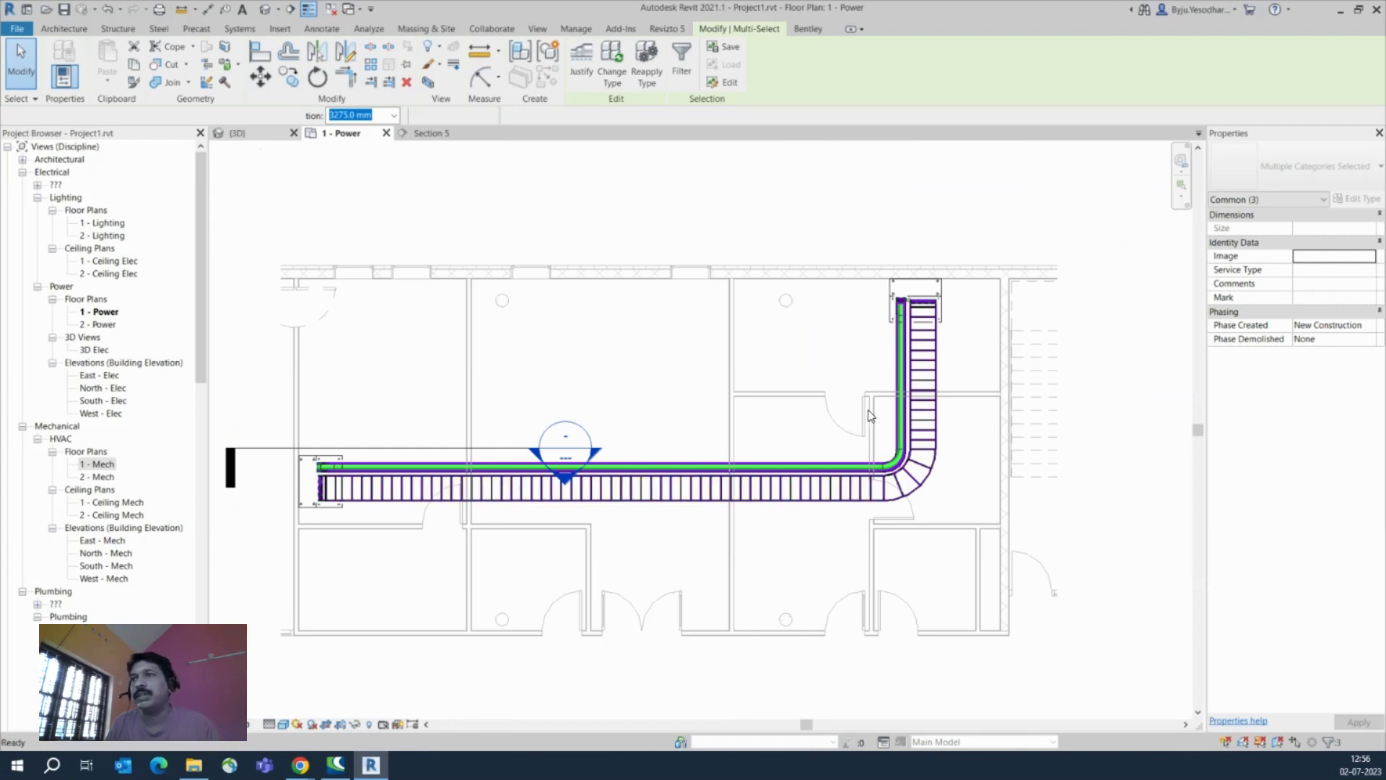
pyautogui.scroll(-2, 620, 468)
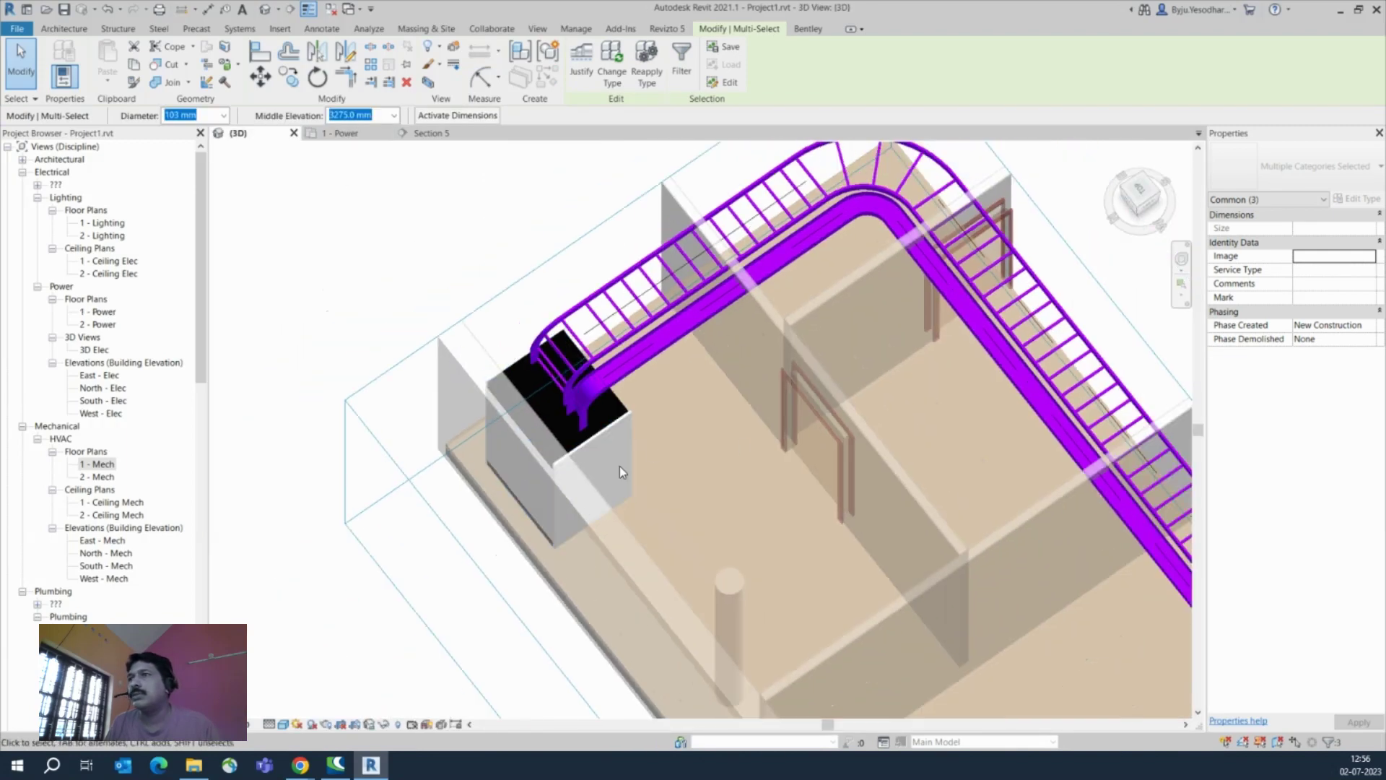
pyautogui.moveTo(883, 464); pyautogui.dragTo(817, 425, button='middle')
pyautogui.click(347, 135)
pyautogui.hotkey('ctrl', 'Tab')
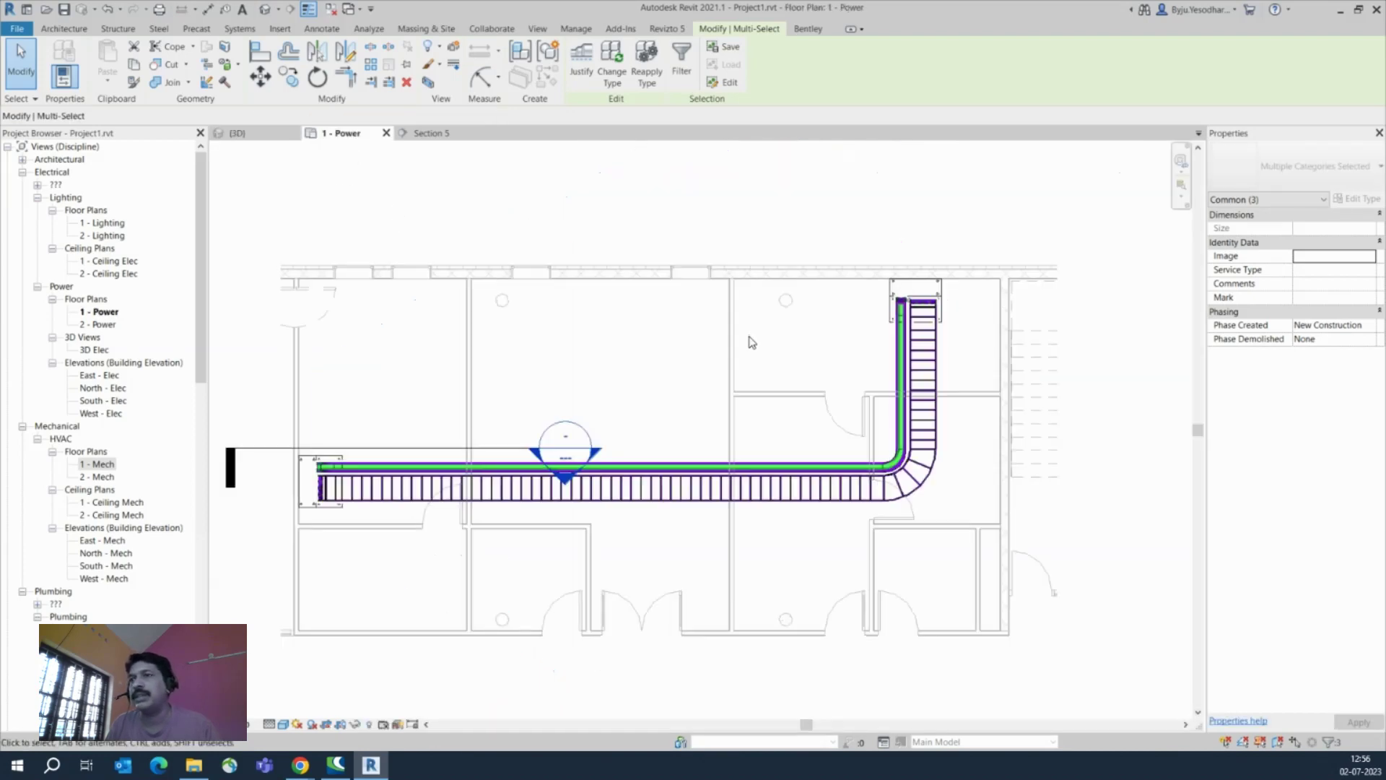
# On the 1 - Power plan, set the horizontal conduit's middle elevation to 3075 mm
pyautogui.scroll(1, 382, 463)
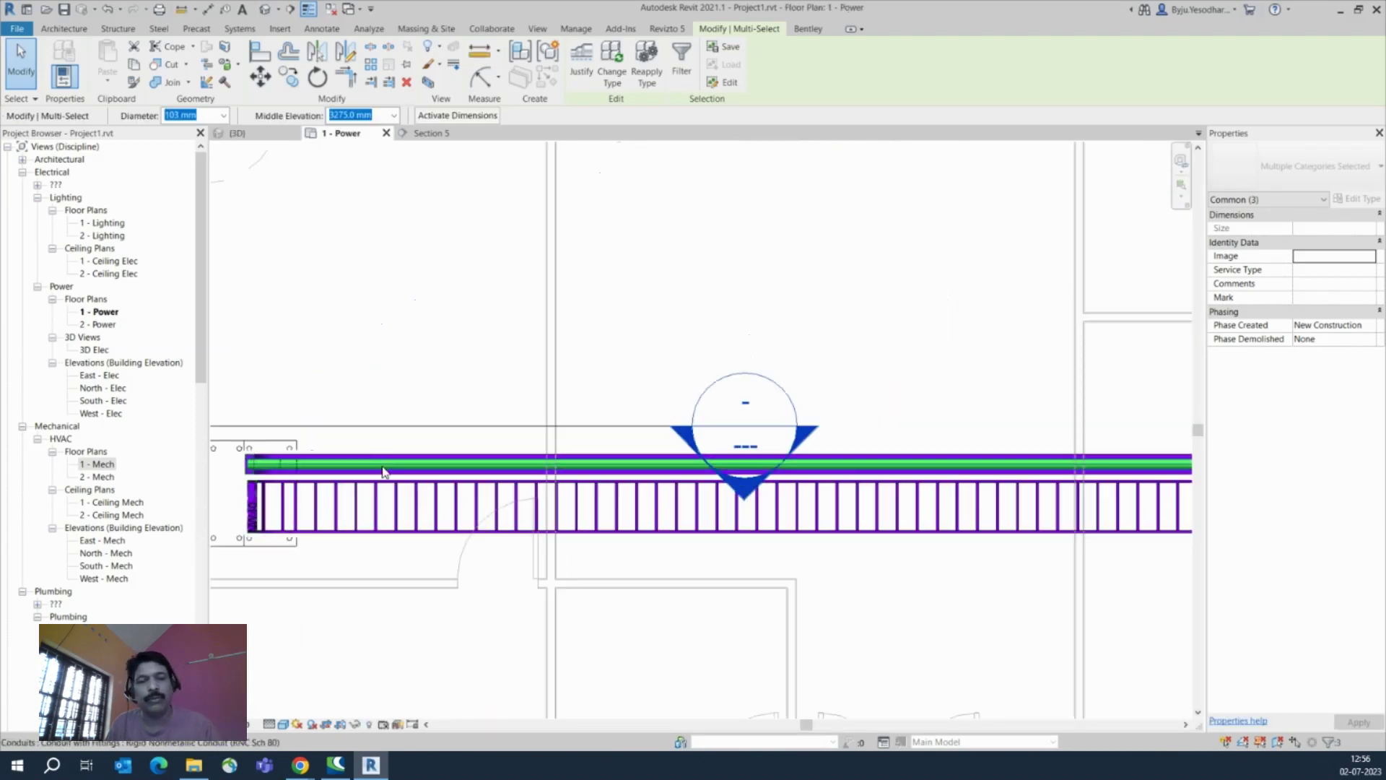
pyautogui.press('Escape')
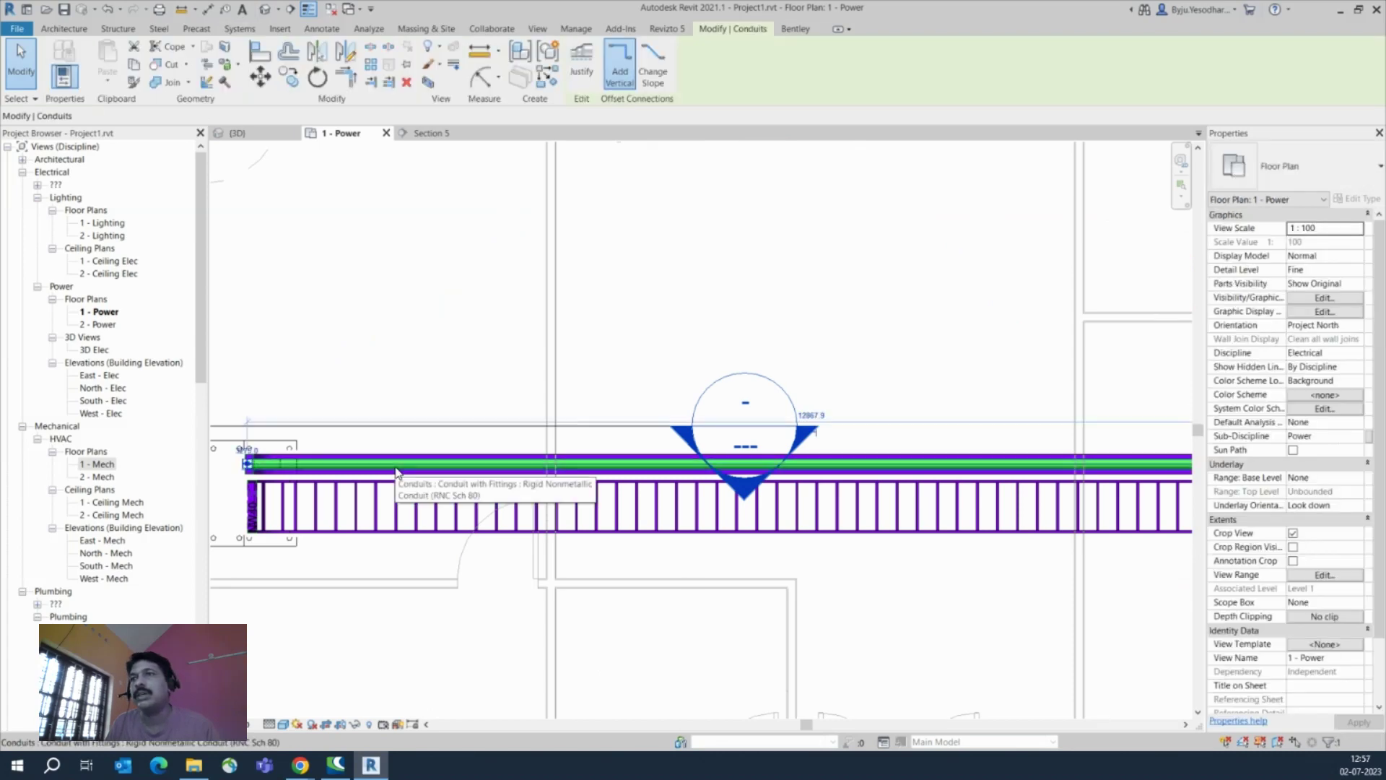
pyautogui.click(396, 474)
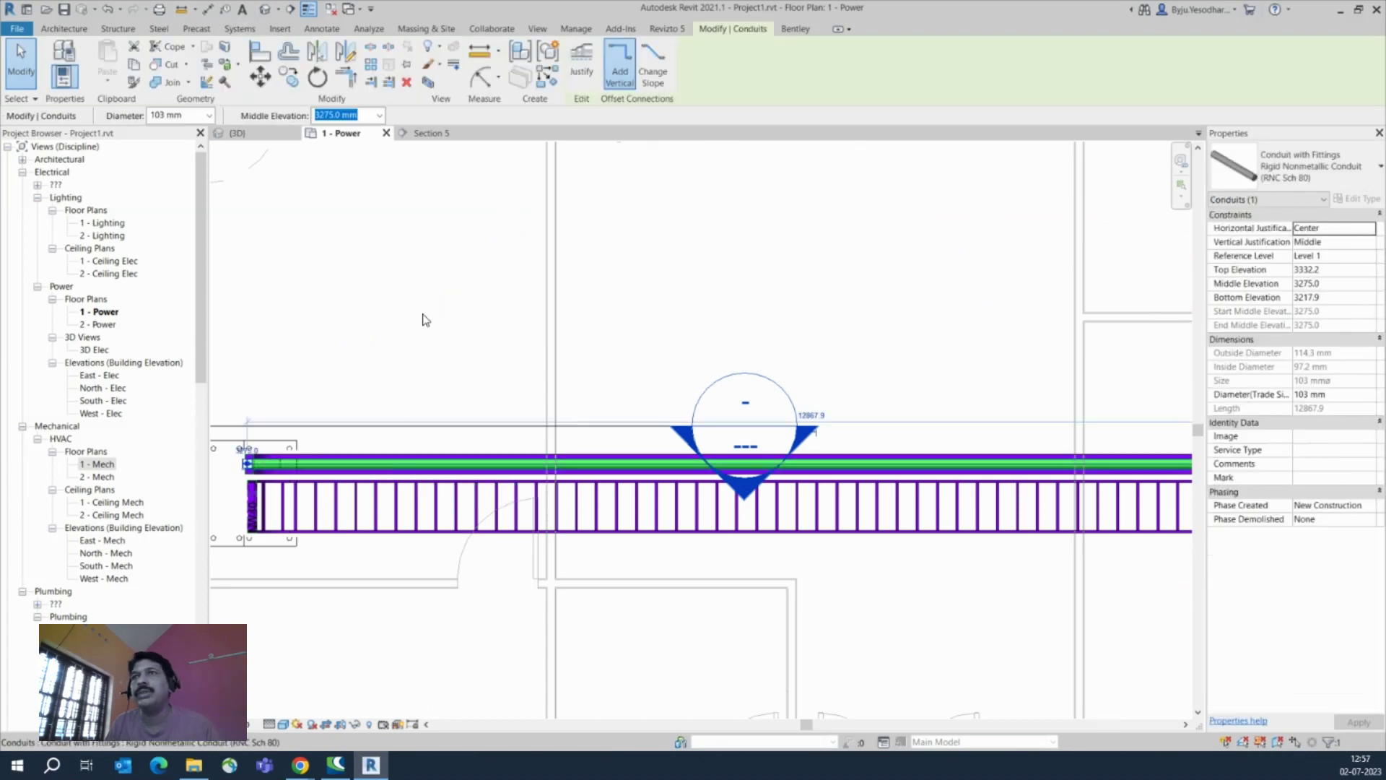
pyautogui.click(379, 116)
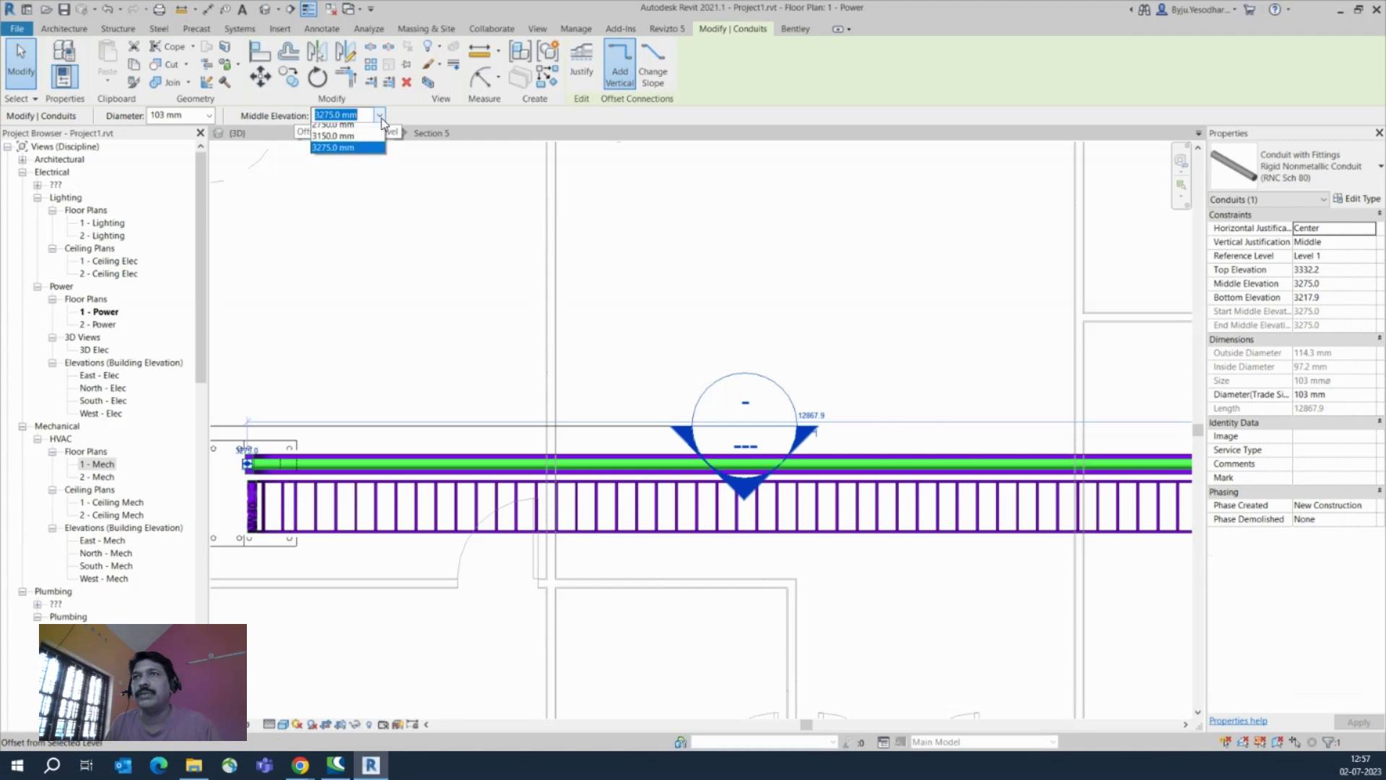
pyautogui.click(340, 141)
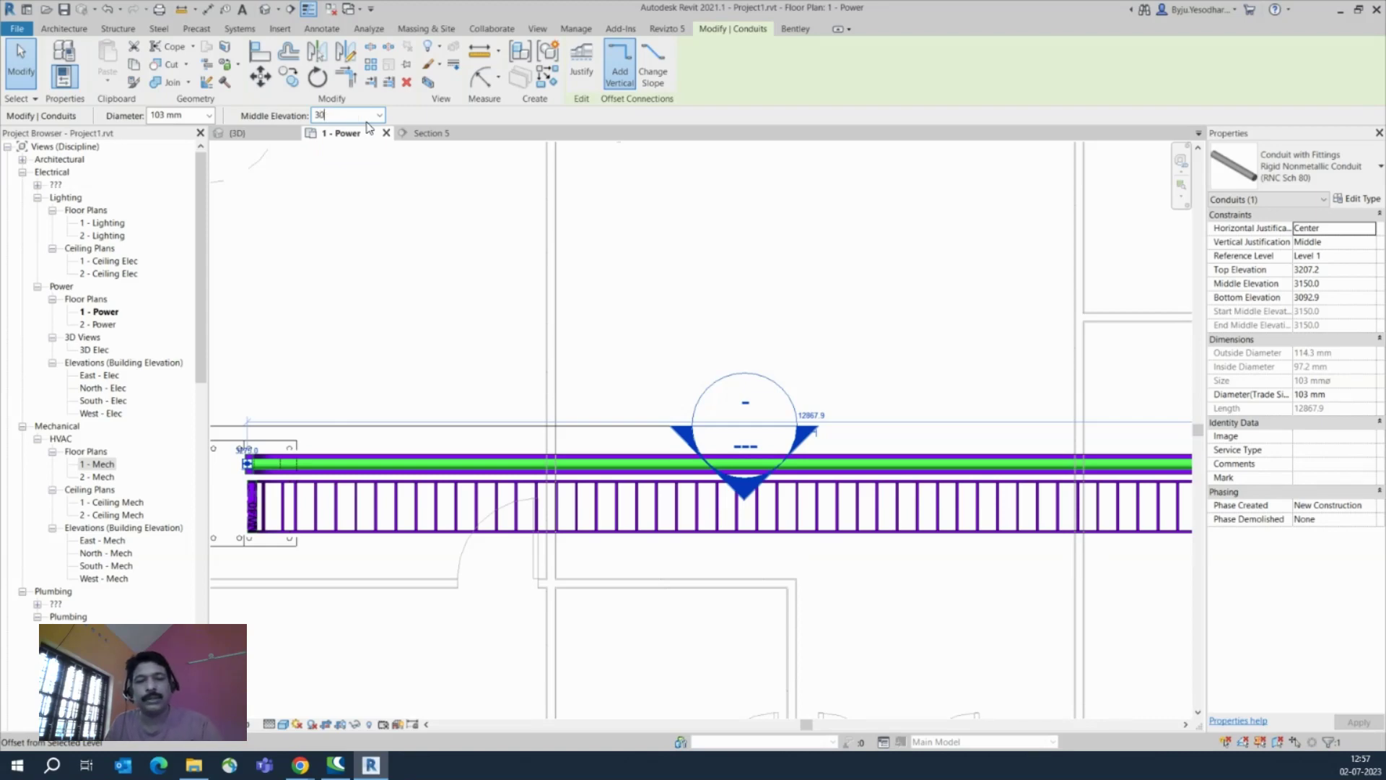
pyautogui.click(426, 221)
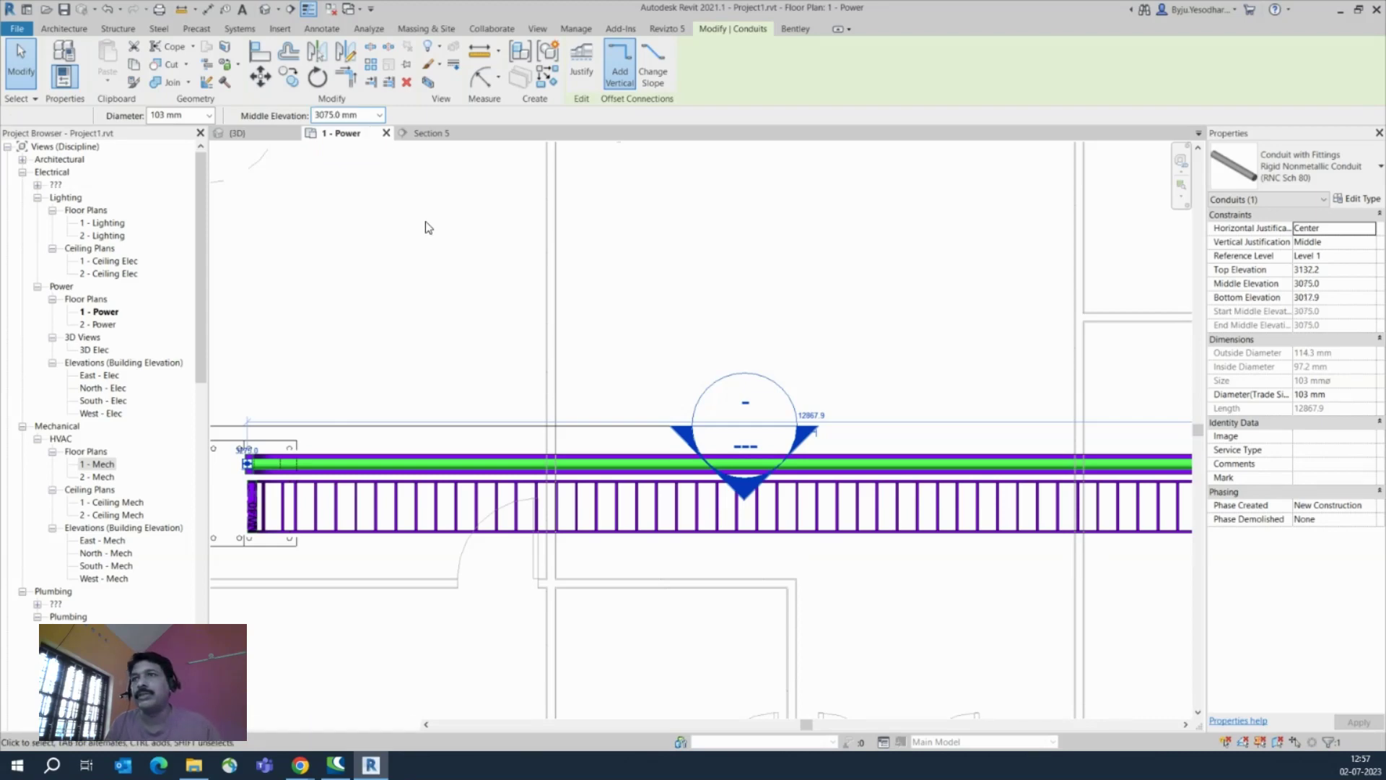
# Examine in the 3D view how the conduit lies inside the channel tray between the two panels
pyautogui.click(244, 135)
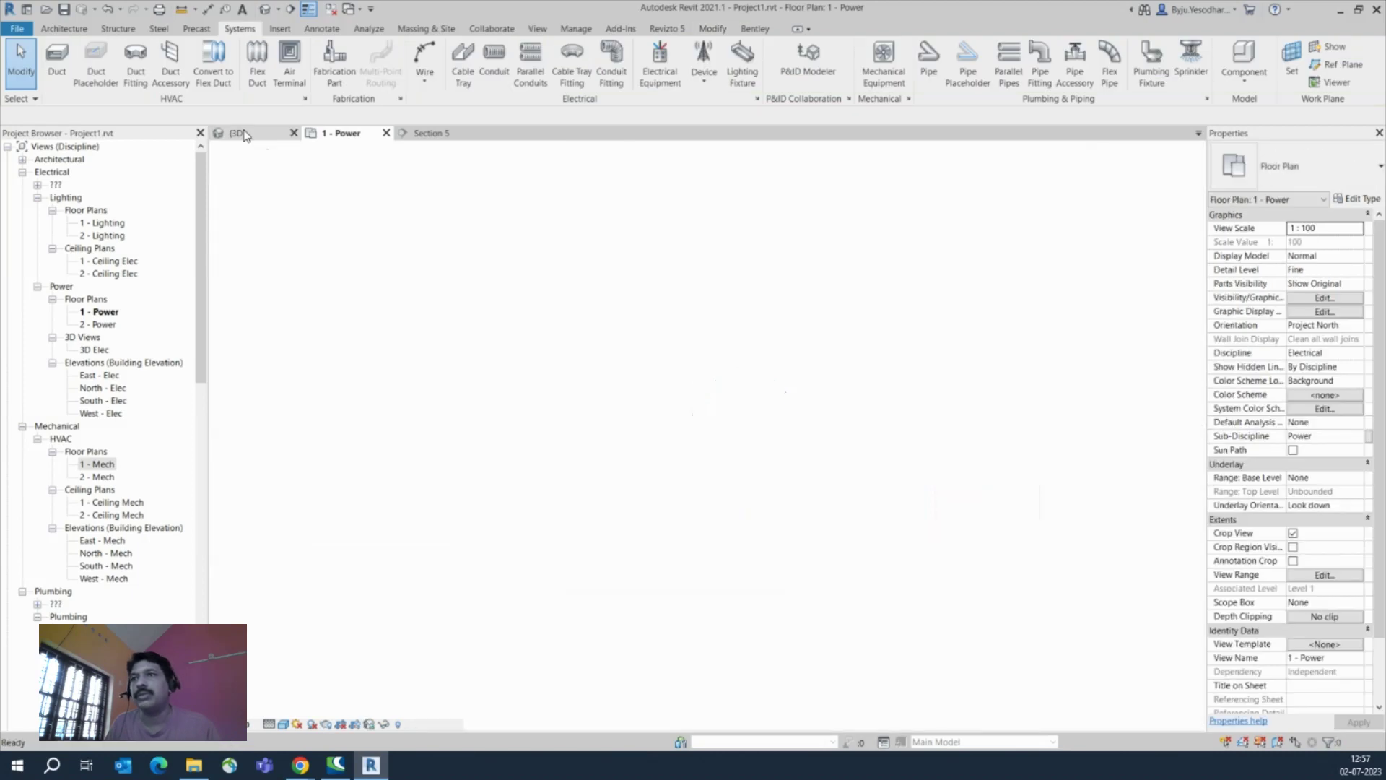
pyautogui.scroll(4, 544, 365)
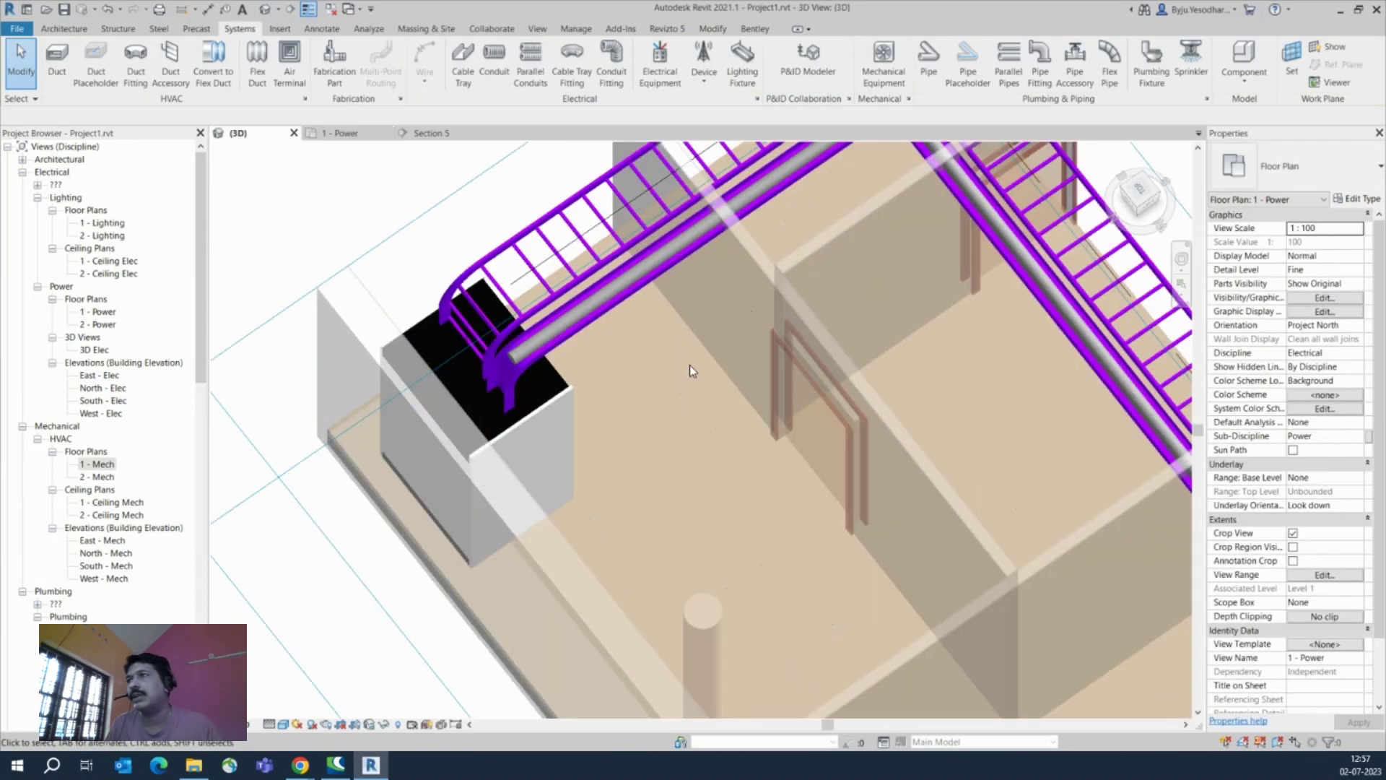
pyautogui.scroll(-4, 649, 366)
pyautogui.scroll(5, 734, 390)
pyautogui.moveTo(733, 389); pyautogui.dragTo(771, 376, button='middle')
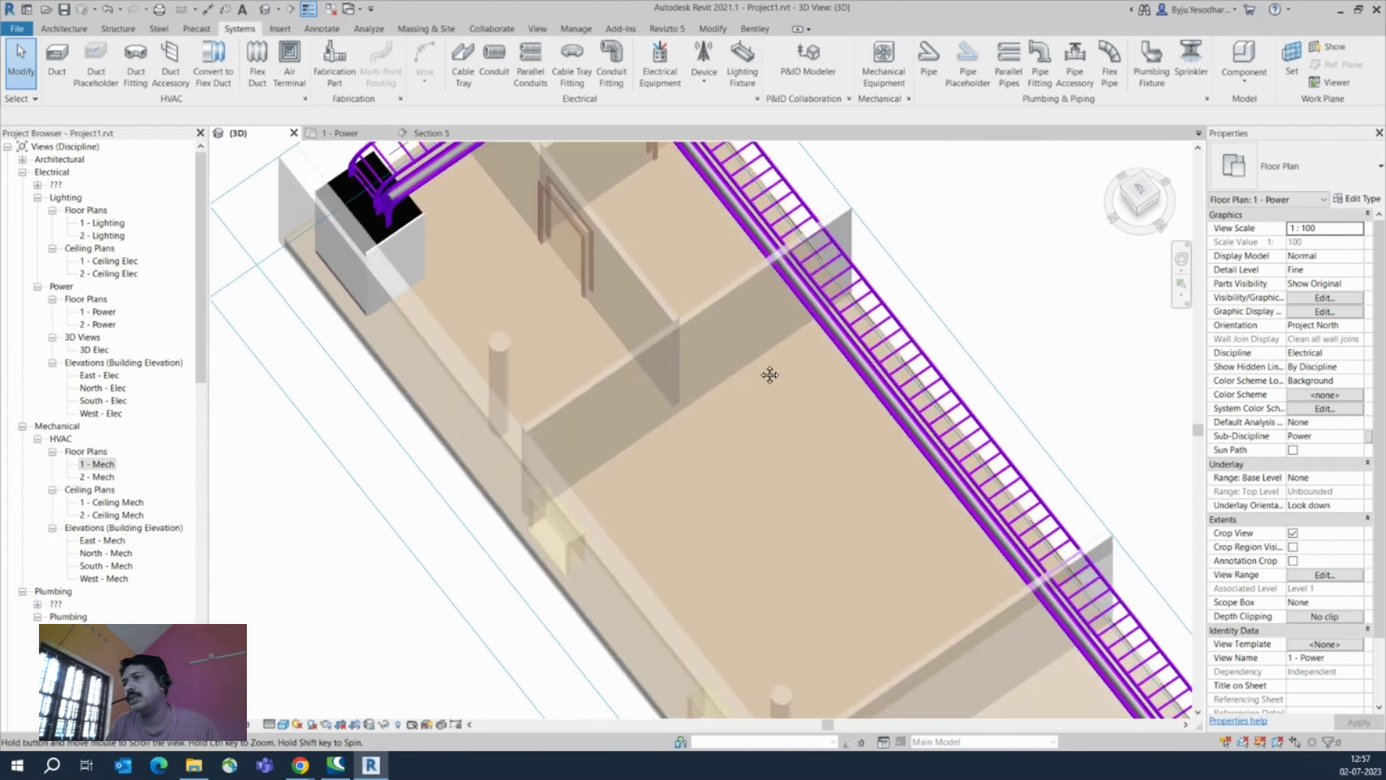
pyautogui.scroll(-2, 860, 535)
pyautogui.scroll(5, 1046, 585)
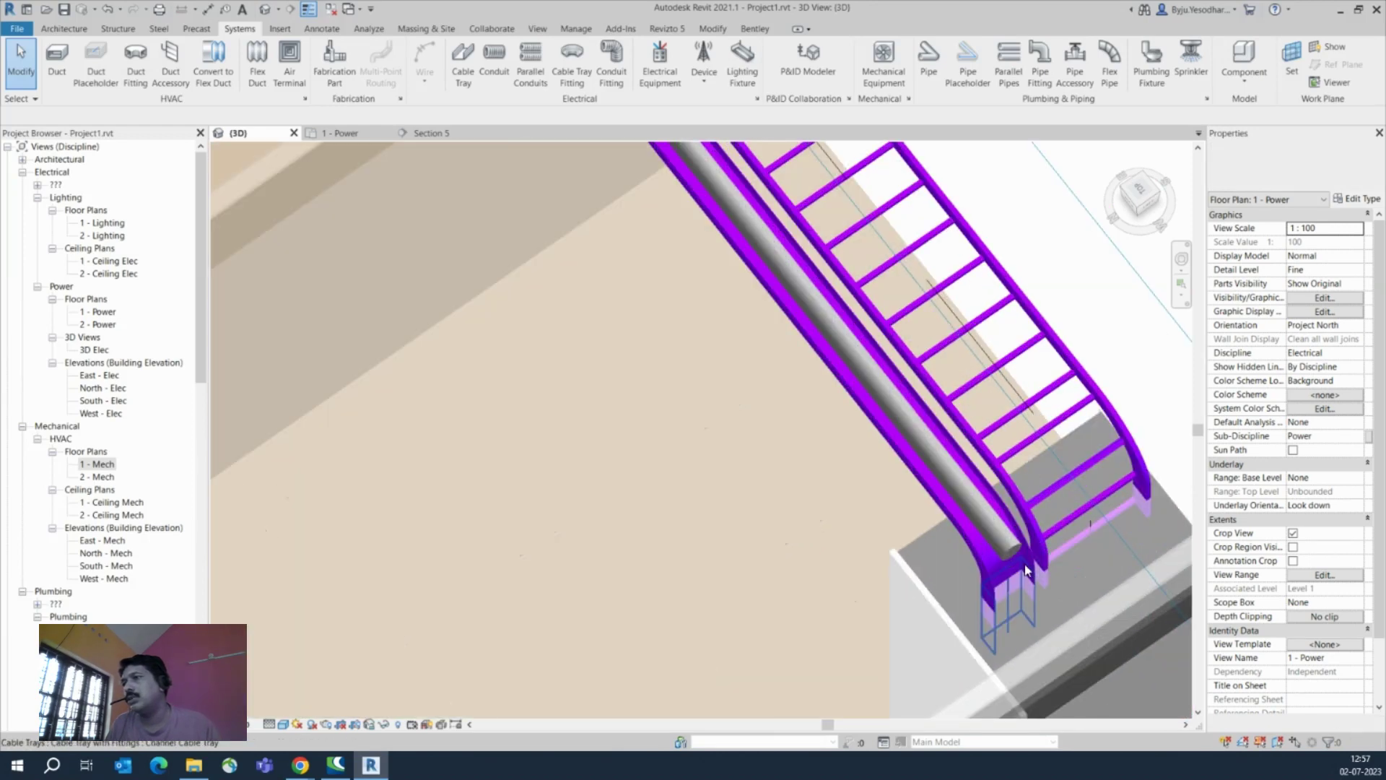
pyautogui.scroll(1, 1028, 570)
# In Section 5, draw a 103 mm conduit from the horizontal run's open end straight down into the panel, to 1995 mm elevation
pyautogui.click(1009, 545)
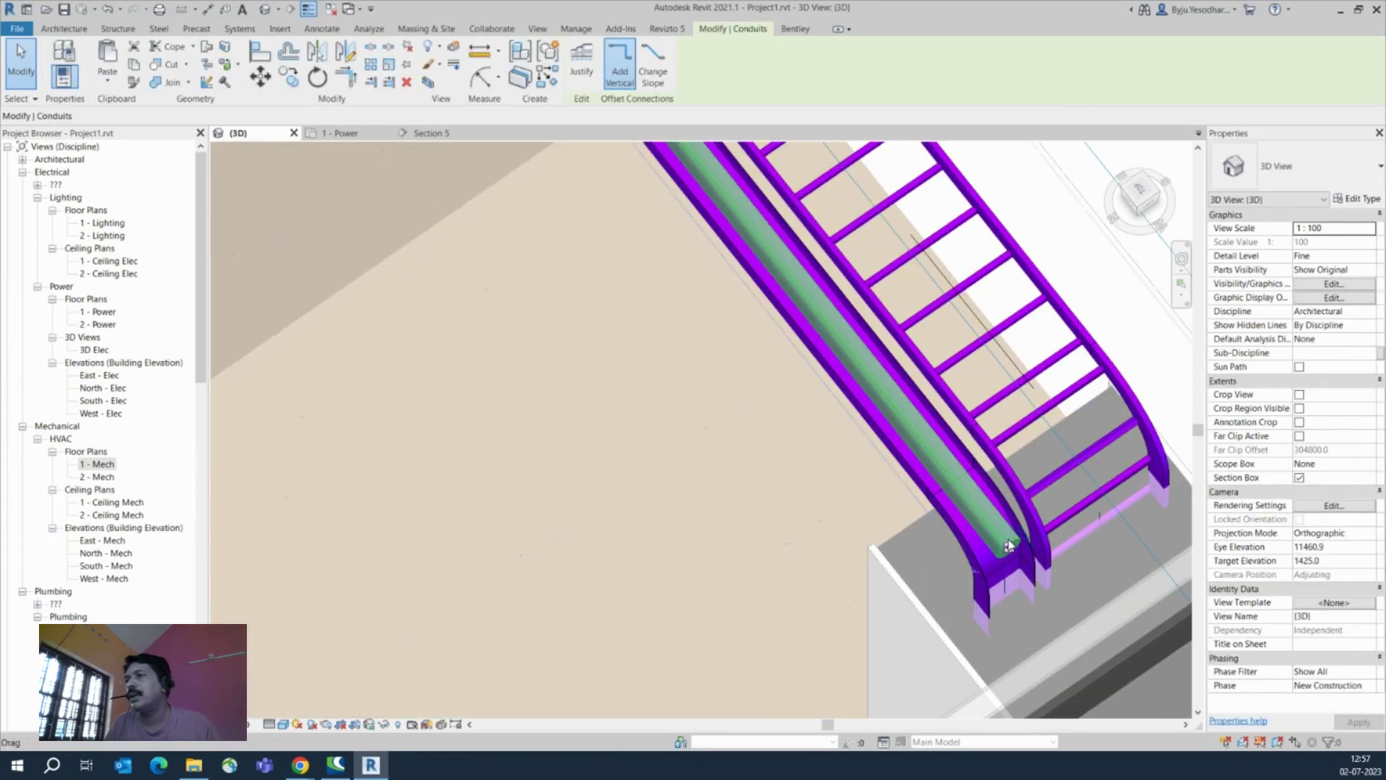
pyautogui.click(355, 140)
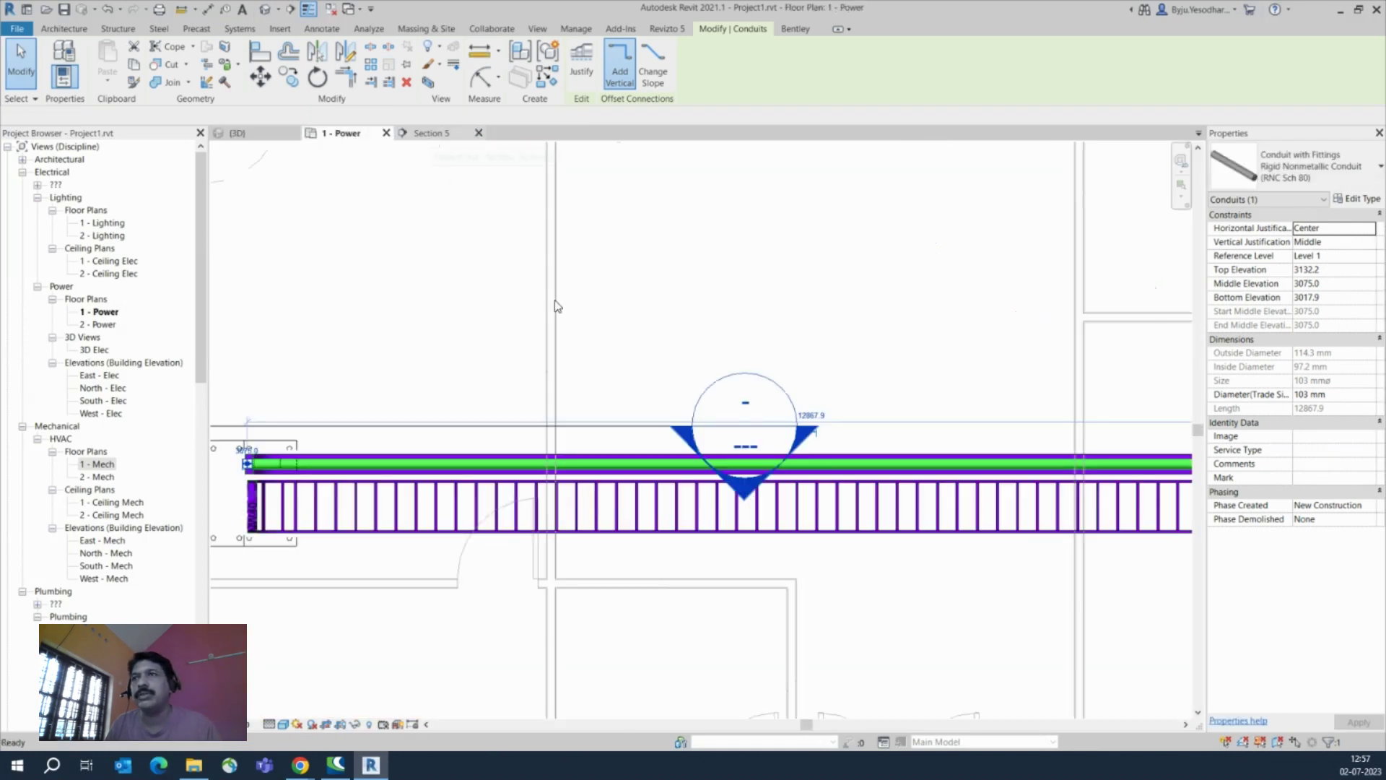
pyautogui.hotkey('ctrl', 'Tab')
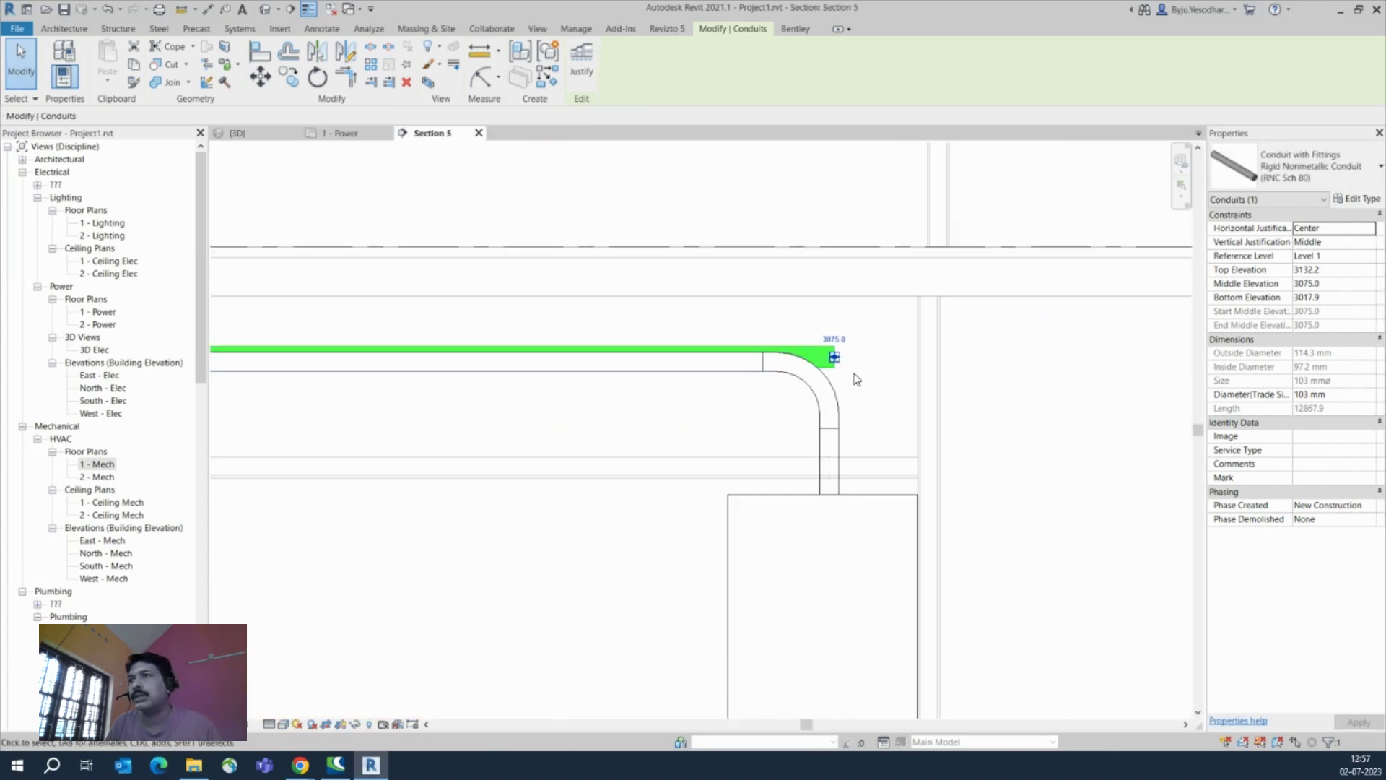
pyautogui.rightClick(829, 353)
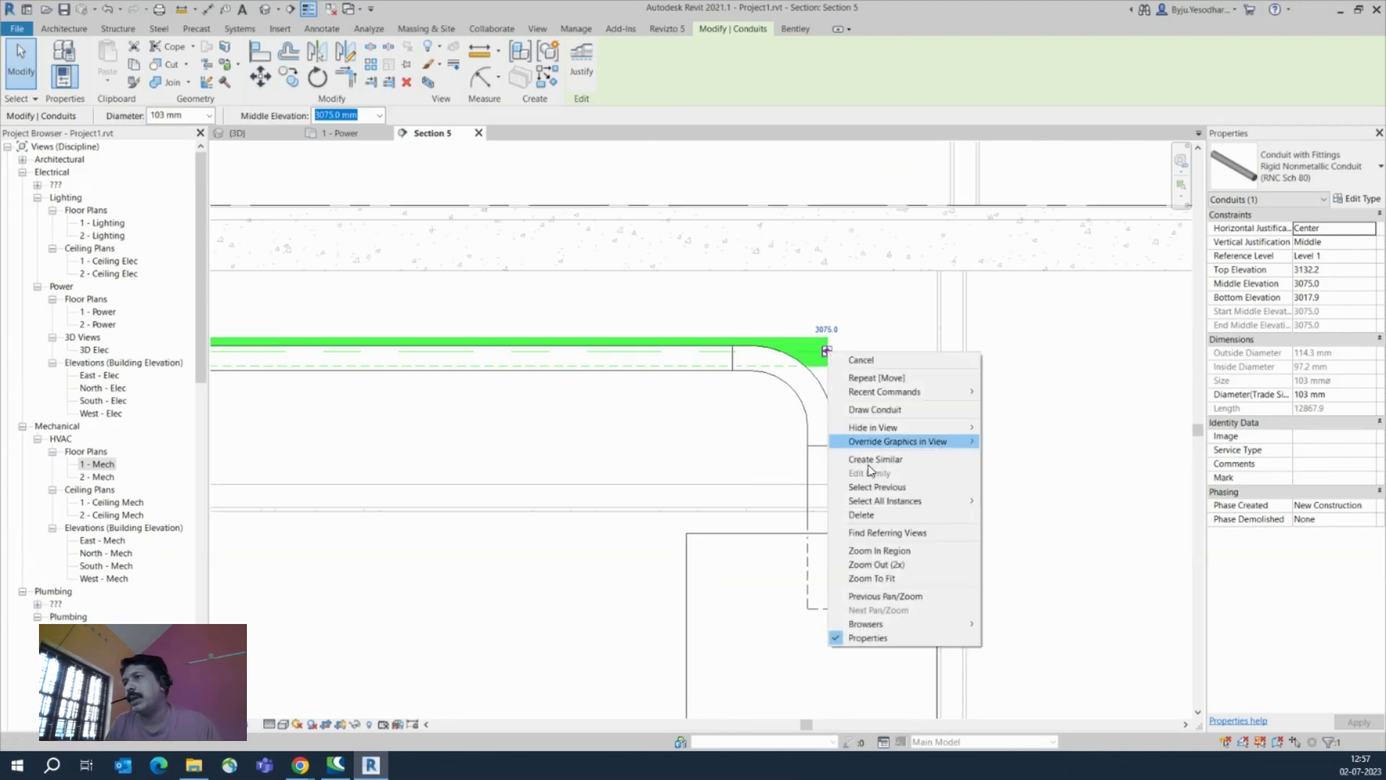
pyautogui.click(877, 413)
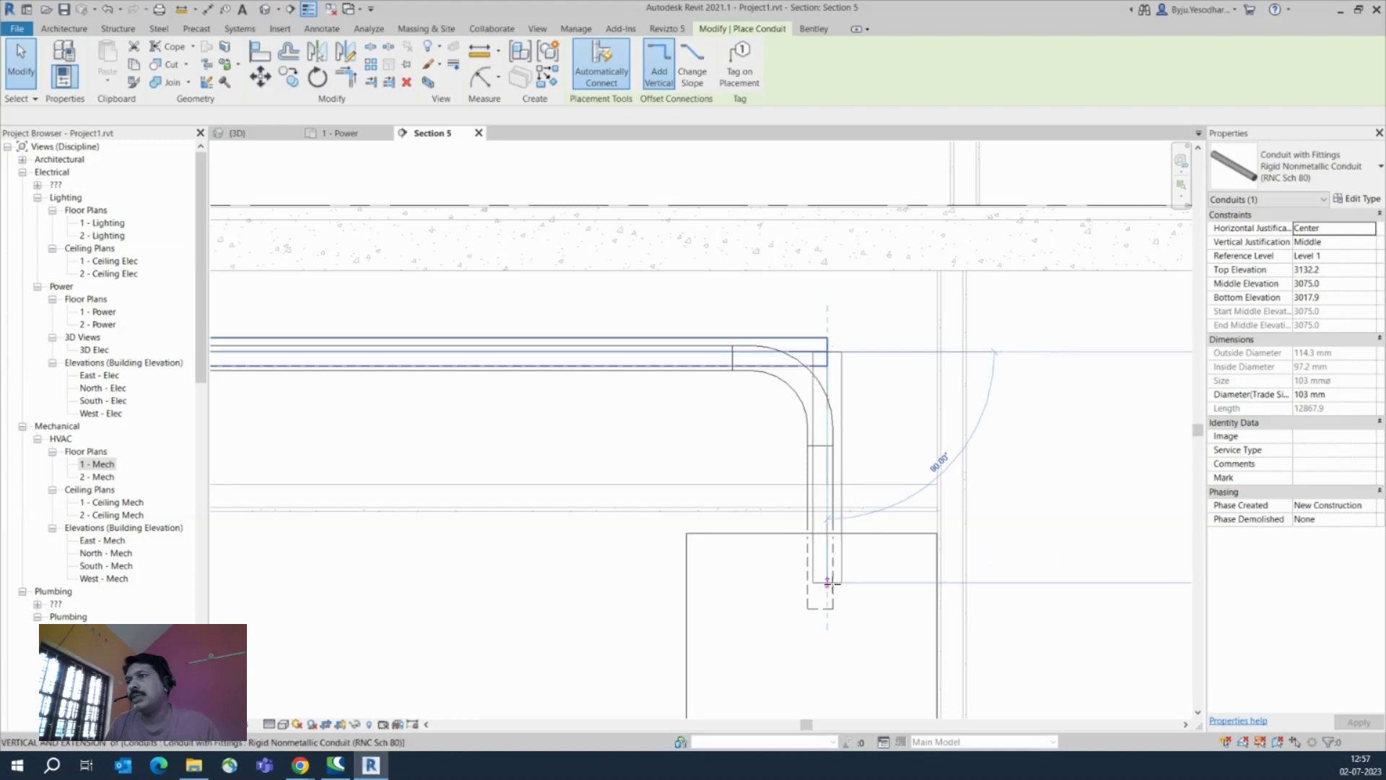
pyautogui.click(828, 622)
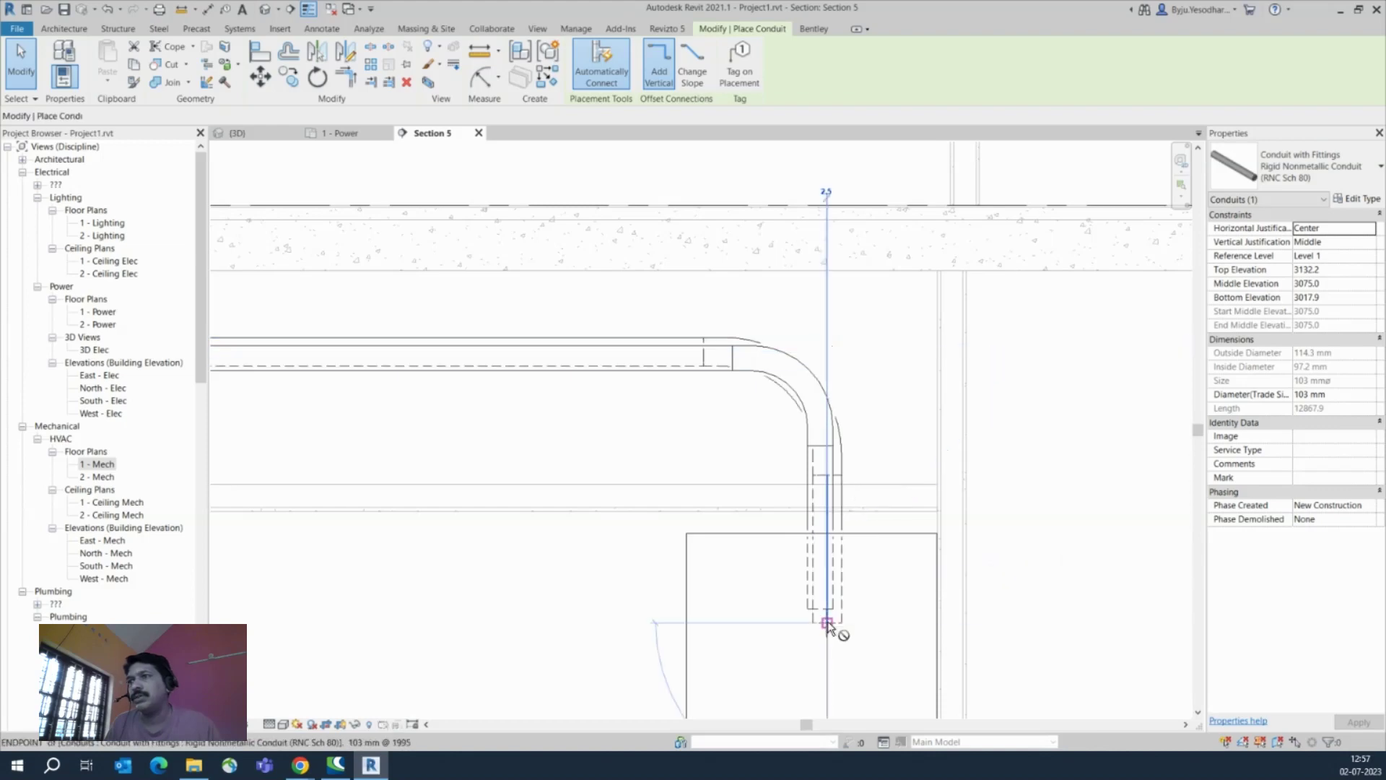
pyautogui.press('Escape')
pyautogui.press('Escape')
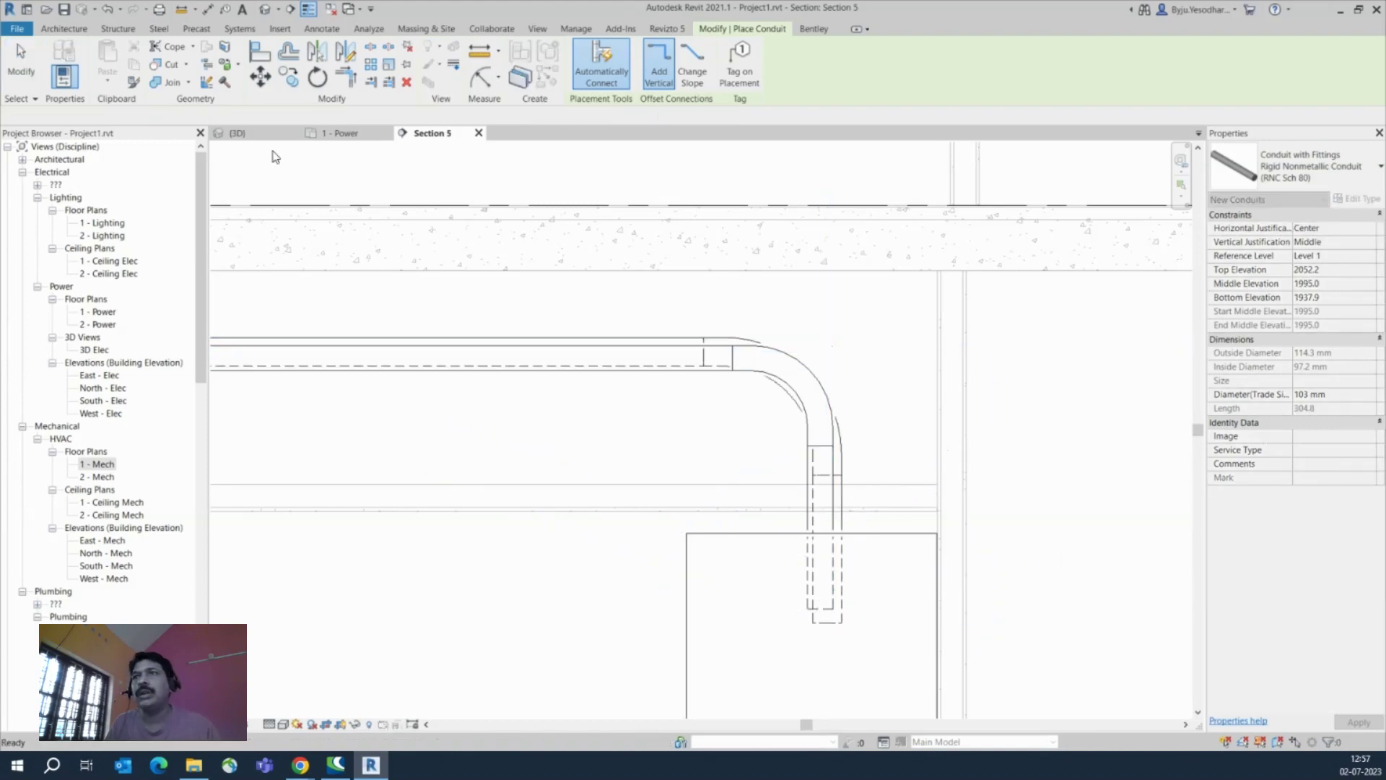
# Check the new conduit drop into the panel in the 3D view
pyautogui.click(243, 134)
pyautogui.scroll(-3, 742, 471)
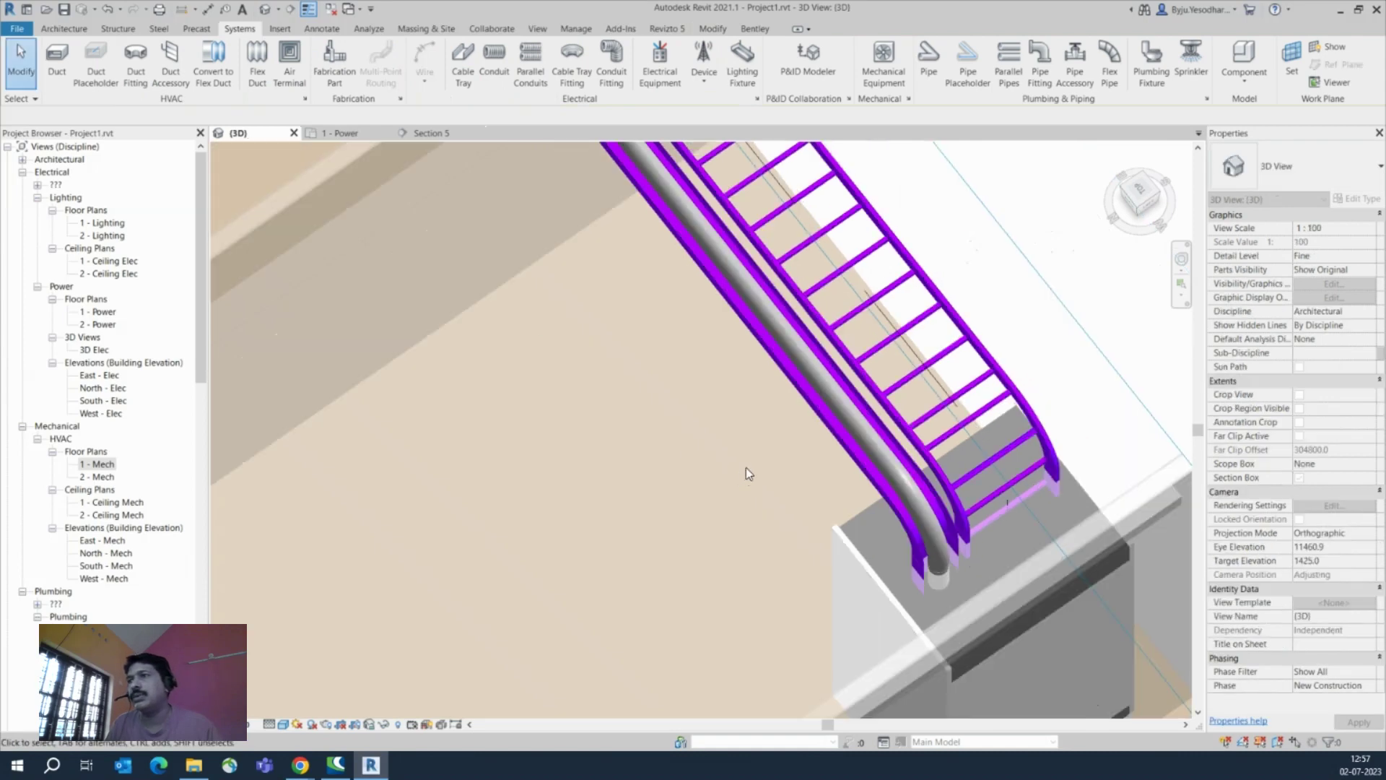
pyautogui.scroll(5, 879, 553)
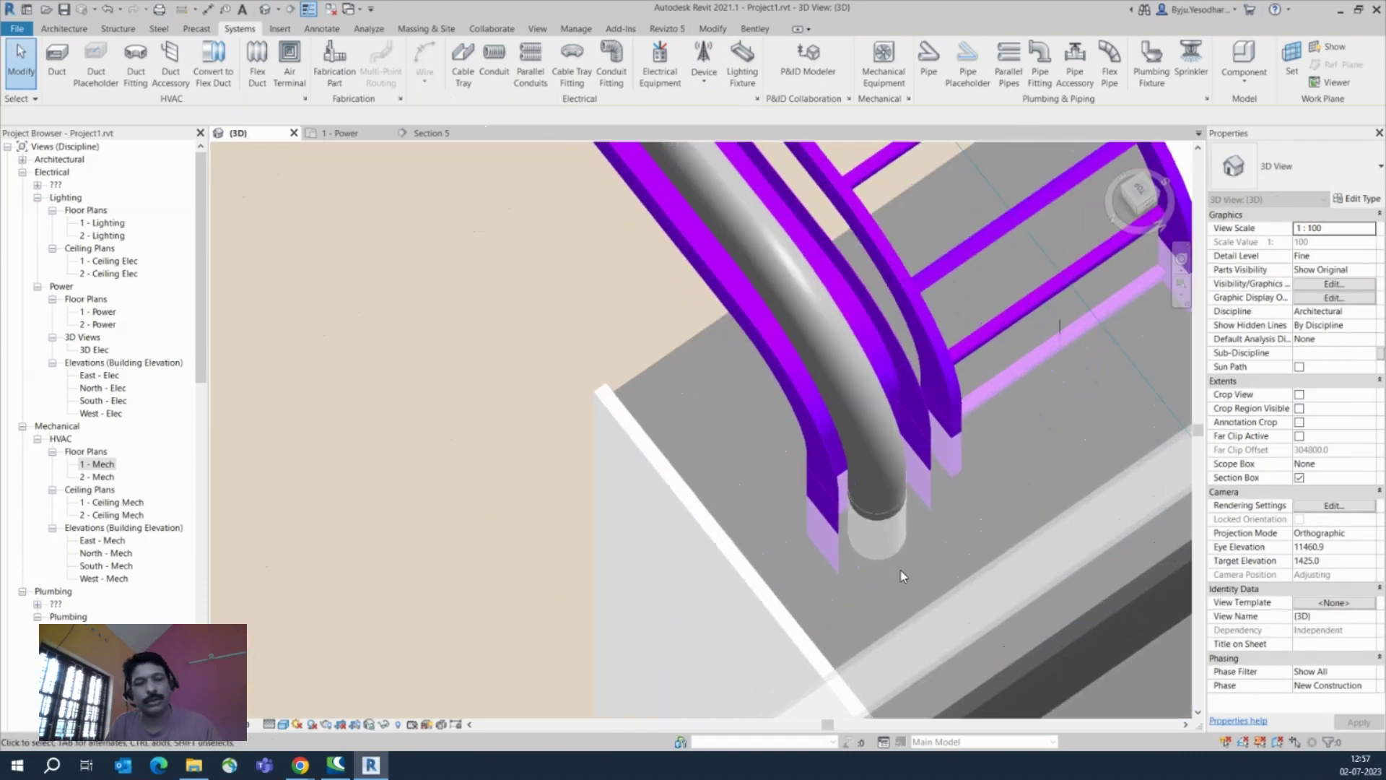